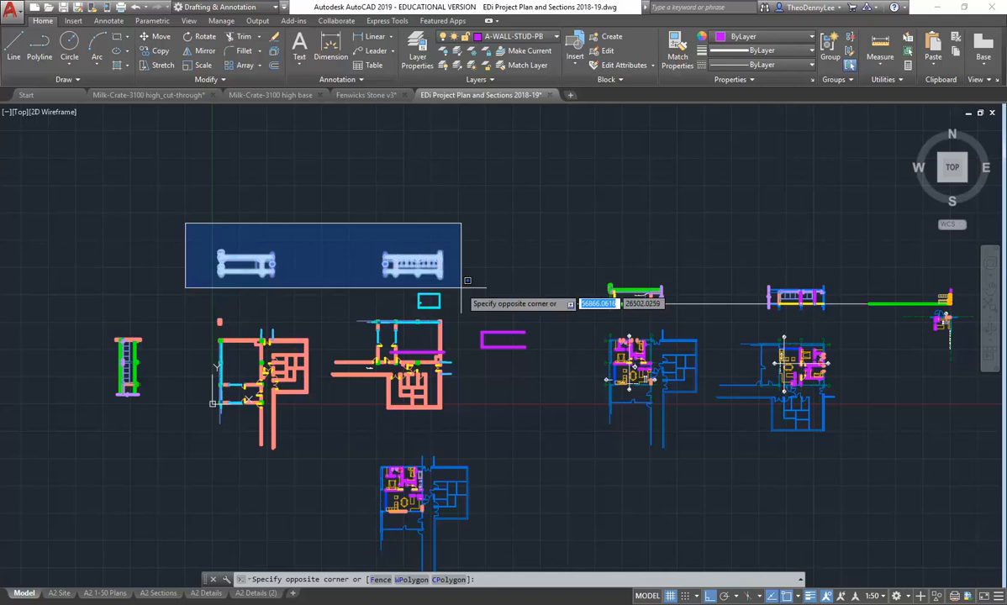
# - Move the loose masonry wall pieces from above the existing floor plan up to the space above the cross section
pyautogui.click(202, 228)
pyautogui.scroll(4, 172, 341)
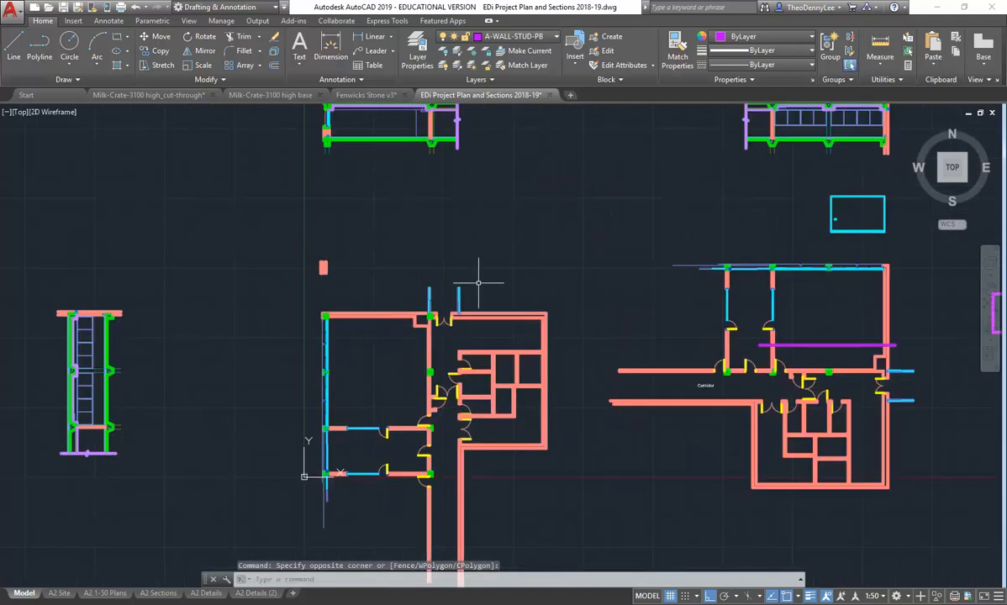
pyautogui.scroll(2, 407, 329)
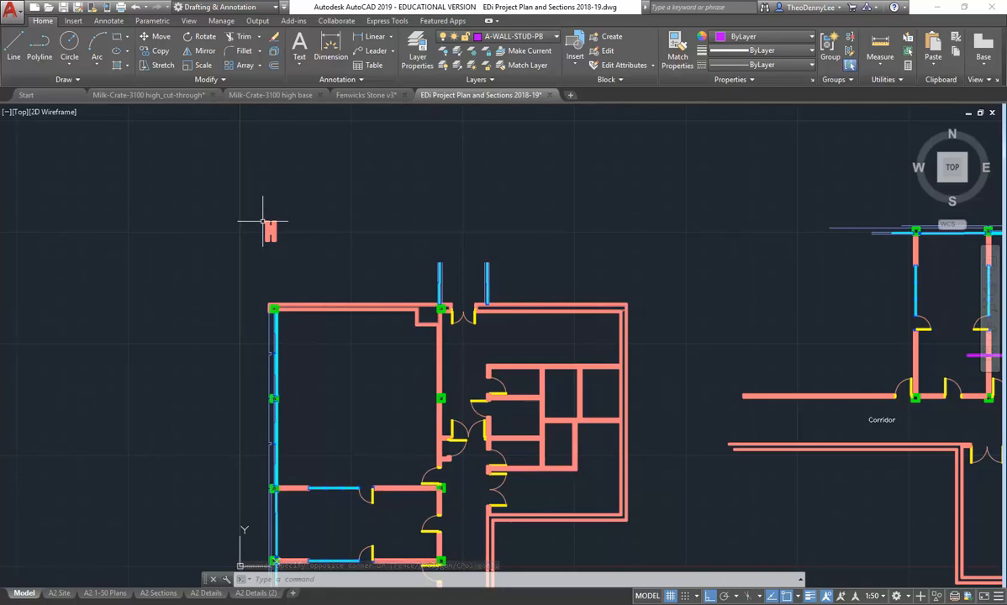
pyautogui.scroll(5, 249, 206)
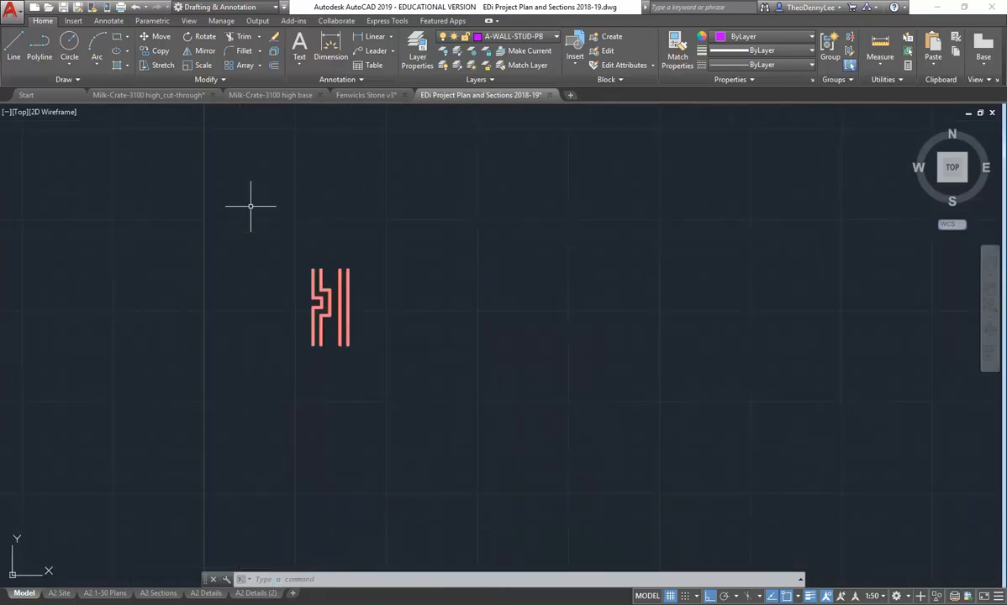
pyautogui.click(260, 212)
pyautogui.click(426, 399)
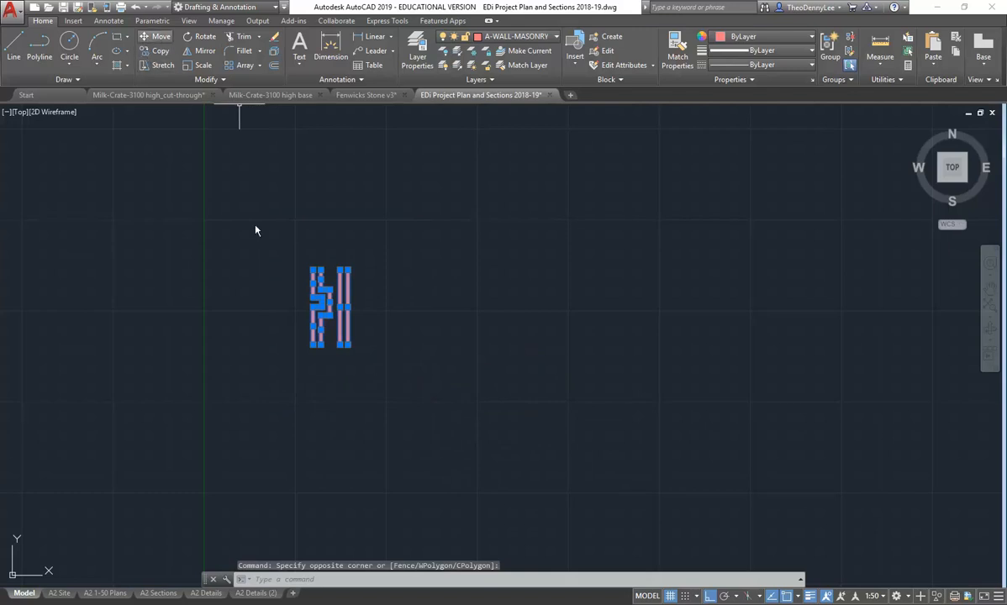
pyautogui.click(149, 42)
pyautogui.scroll(-3, 294, 348)
pyautogui.moveTo(294, 348); pyautogui.dragTo(321, 433, button='middle')
pyautogui.click(334, 424)
pyautogui.moveTo(335, 180); pyautogui.dragTo(323, 327, button='middle')
pyautogui.scroll(-2, 324, 326)
pyautogui.click(324, 155)
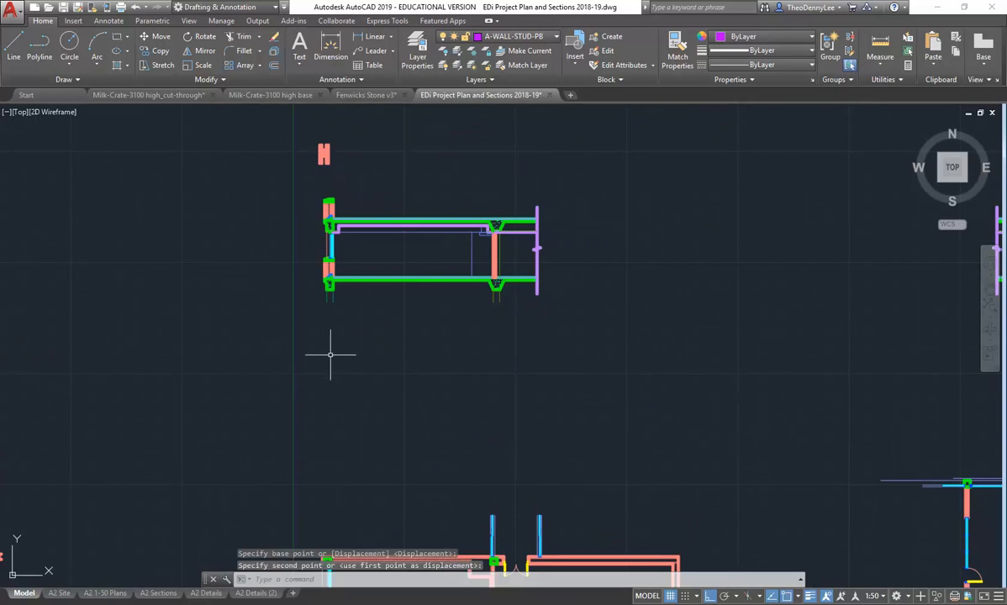
# - Examine the existing floor plan and the 1/A101 section reference marker near grid line C on the furnished plan
pyautogui.scroll(-2, 325, 350)
pyautogui.moveTo(331, 483); pyautogui.dragTo(290, 346, button='middle')
pyautogui.moveTo(309, 461); pyautogui.dragTo(307, 401, button='middle')
pyautogui.scroll(4, 299, 355)
pyautogui.moveTo(340, 360); pyautogui.dragTo(300, 424, button='middle')
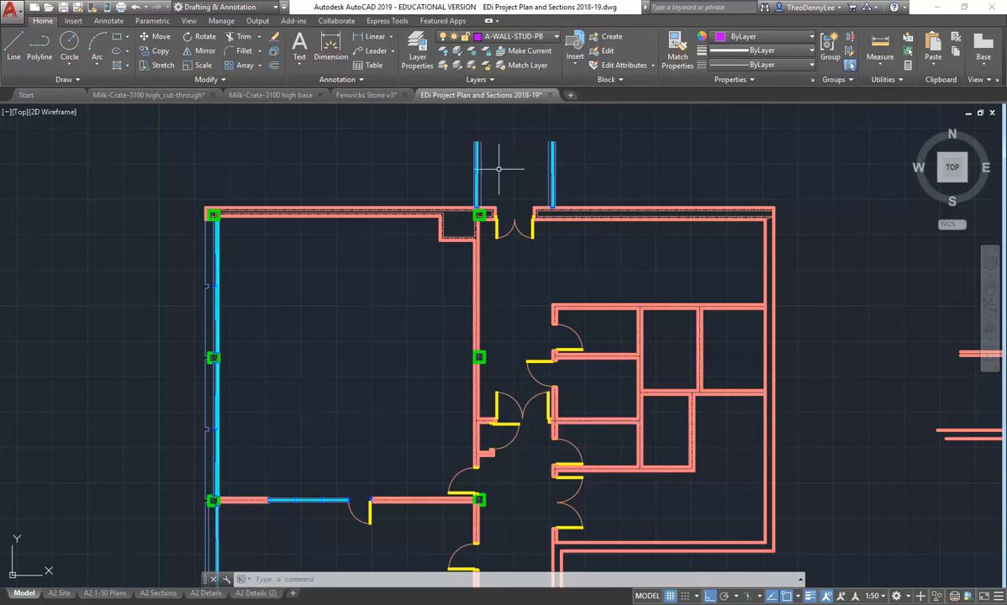
pyautogui.scroll(-2, 801, 274)
pyautogui.moveTo(801, 274); pyautogui.dragTo(153, 276, button='middle')
pyautogui.moveTo(777, 307); pyautogui.dragTo(168, 301, button='middle')
pyautogui.moveTo(650, 317); pyautogui.dragTo(116, 308, button='middle')
pyautogui.scroll(2, 135, 308)
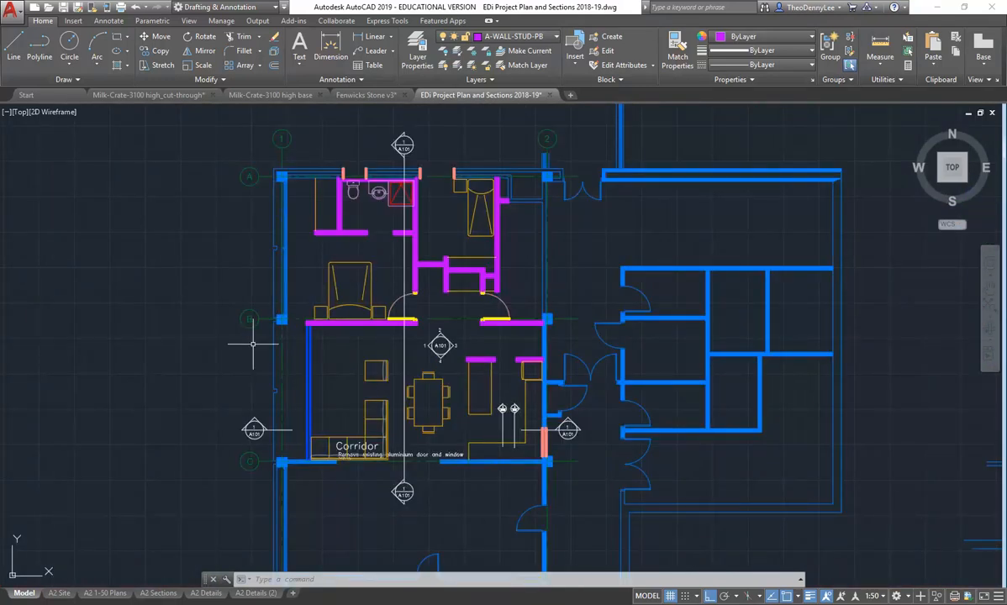
pyautogui.scroll(4, 261, 433)
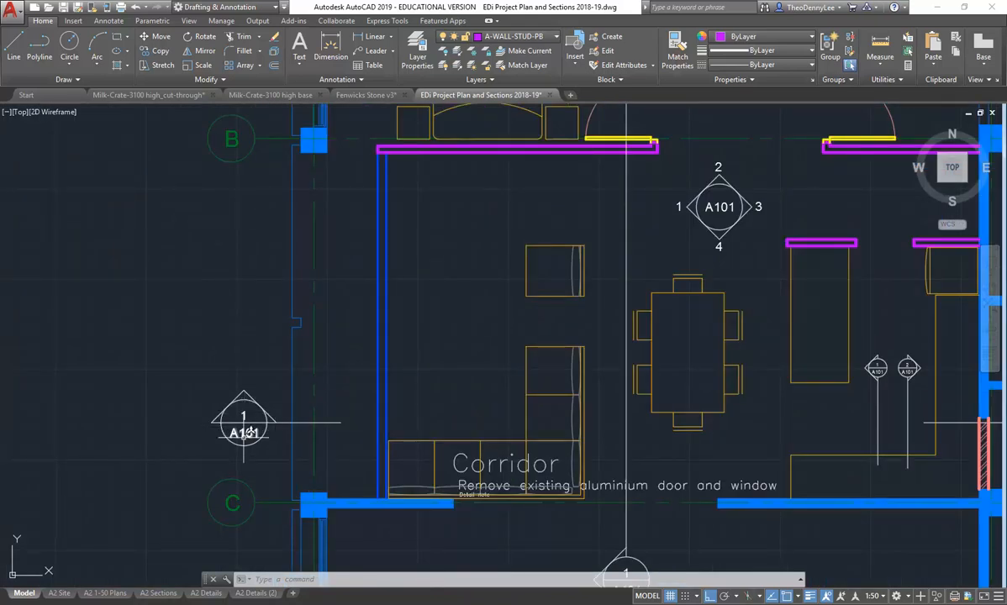
pyautogui.scroll(3, 214, 427)
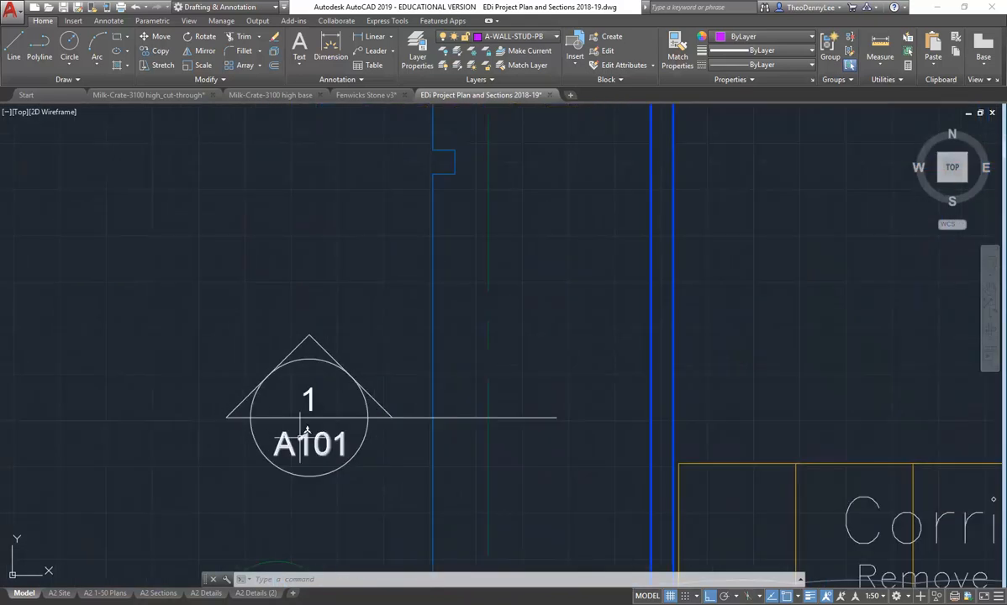
pyautogui.scroll(-5, 343, 370)
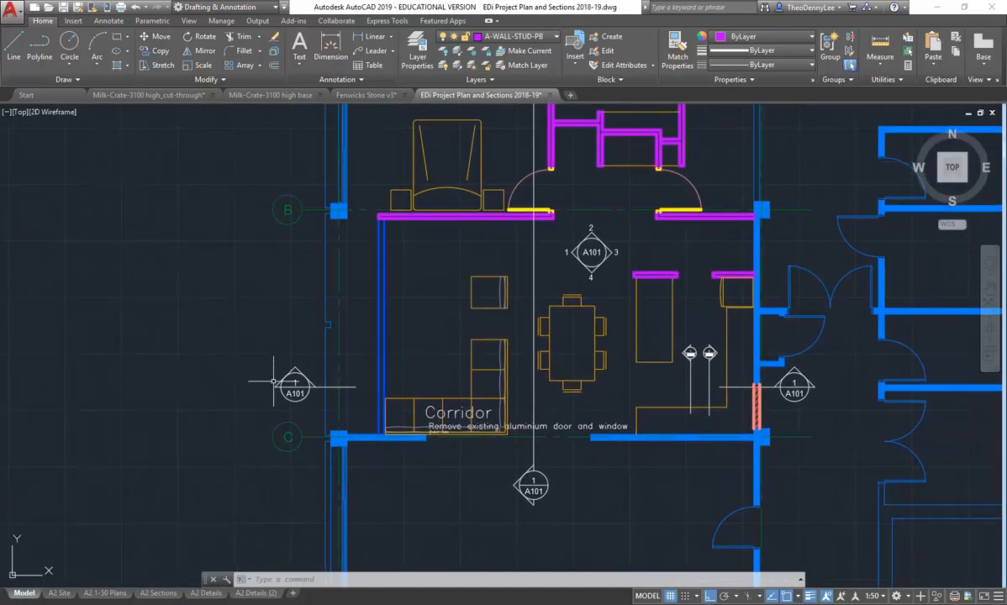
pyautogui.scroll(4, 281, 382)
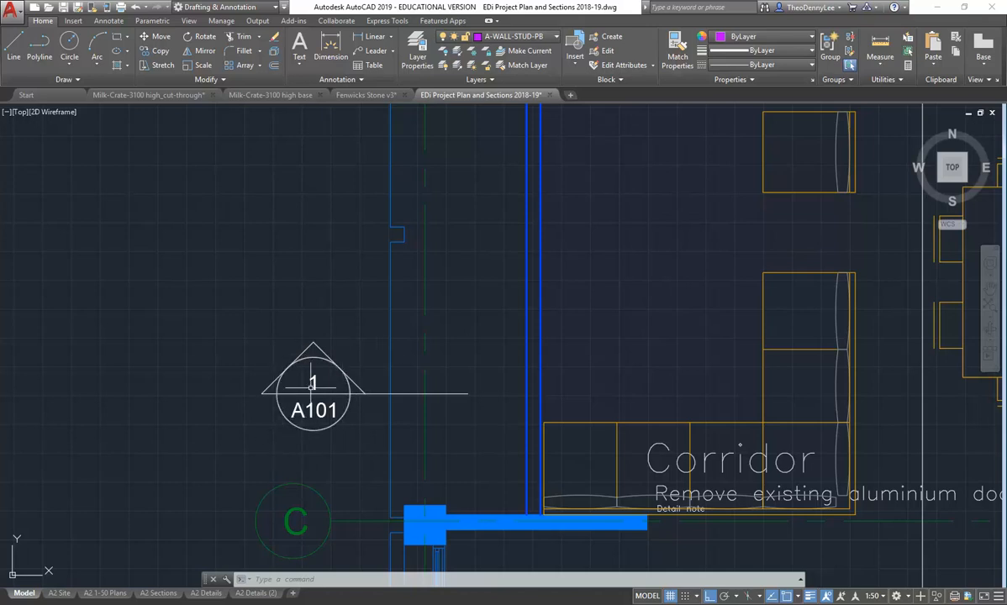
pyautogui.scroll(4, 294, 420)
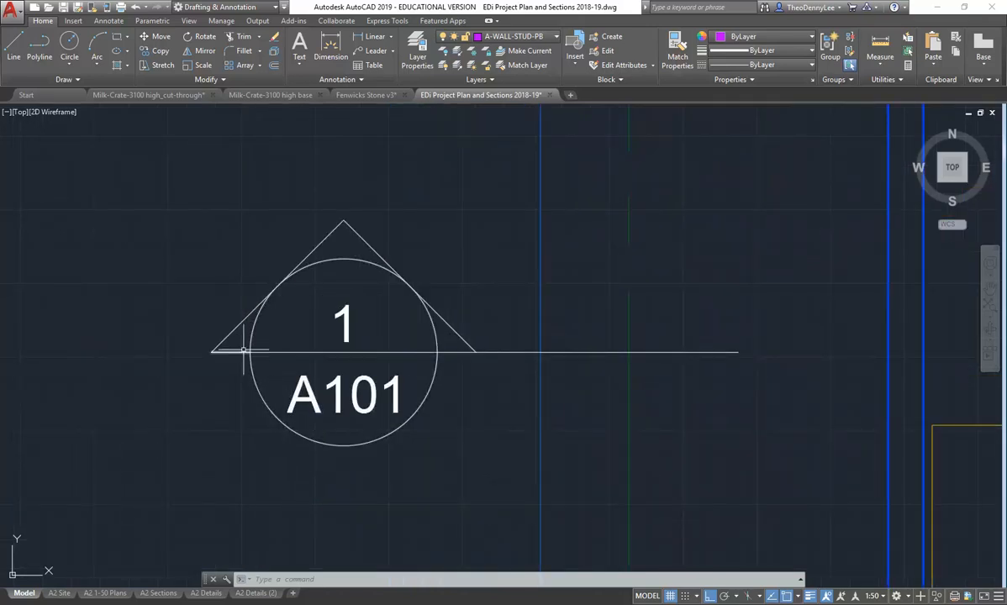
# - Return to the existing floor plan and inspect its large room and west window wall
pyautogui.scroll(-6, 305, 358)
pyautogui.moveTo(305, 357)
pyautogui.mouseDown(button='middle')
pyautogui.moveTo(286, 399)
pyautogui.moveTo(353, 355)
pyautogui.moveTo(301, 395)
pyautogui.moveTo(346, 404)
pyautogui.moveTo(231, 409)
pyautogui.moveTo(597, 405)
pyautogui.moveTo(916, 417)
pyautogui.mouseUp(button='middle')
pyautogui.scroll(-2, 260, 399)
pyautogui.scroll(-3, 312, 412)
pyautogui.scroll(-3, 406, 410)
pyautogui.moveTo(393, 410); pyautogui.dragTo(612, 376)
pyautogui.moveTo(612, 376); pyautogui.dragTo(650, 377, button='middle')
pyautogui.scroll(2, 491, 357)
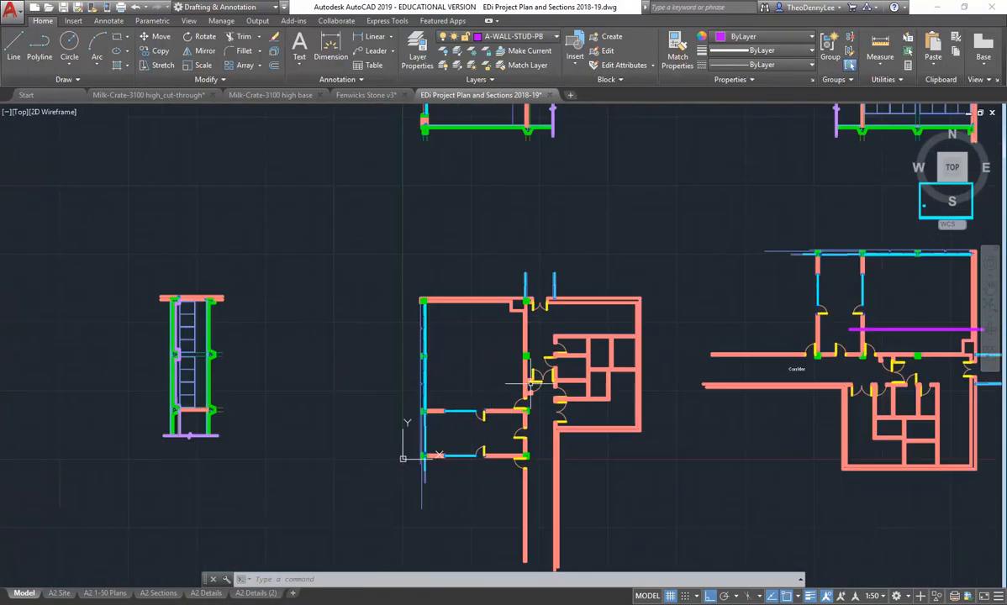
pyautogui.scroll(2, 505, 386)
pyautogui.scroll(2, 420, 399)
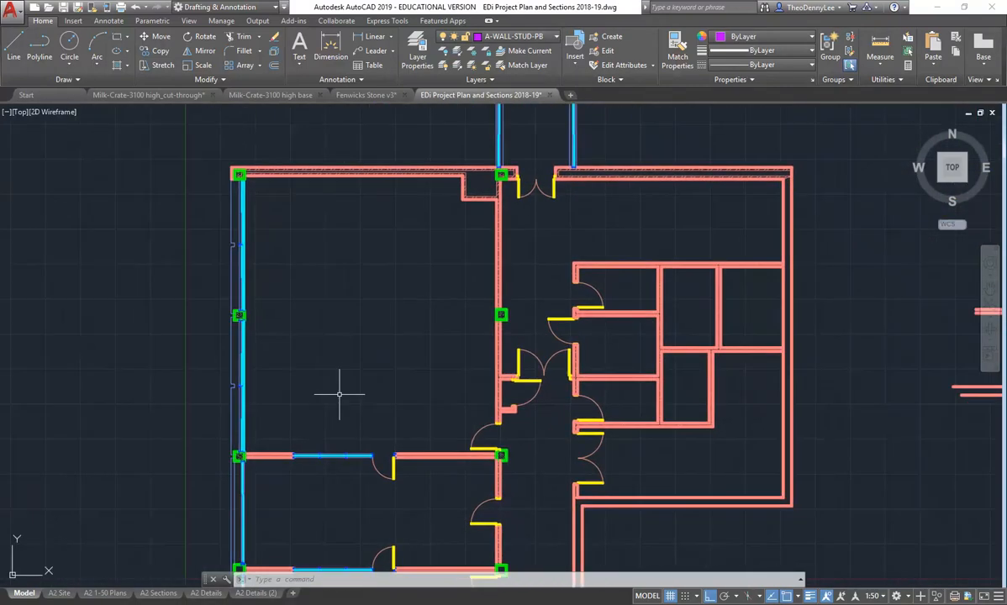
pyautogui.moveTo(340, 394); pyautogui.dragTo(326, 418, button='middle')
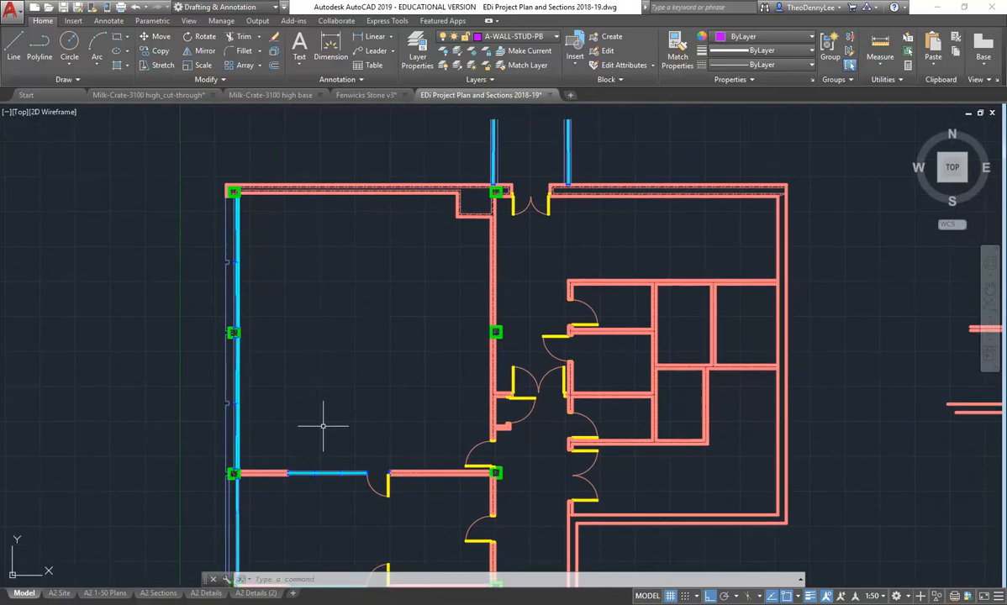
# - Browse the 2019 Blocks folder for a block to insert and preview REF-SEC-50-E, REF-SEC-50-N, REF-SEC-50-S and REF-SEC-50-W
pyautogui.click(575, 53)
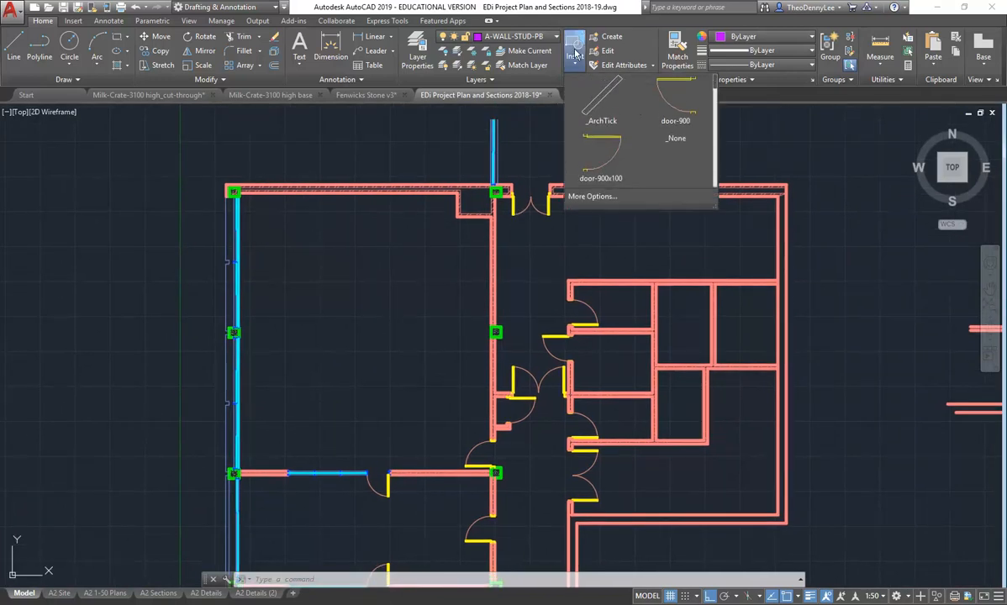
pyautogui.click(588, 195)
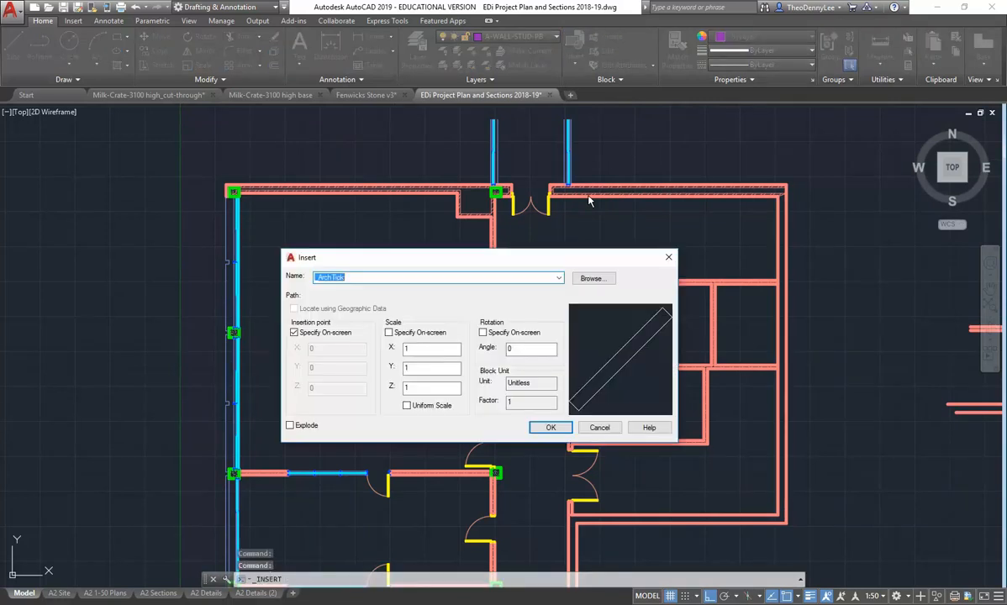
pyautogui.click(595, 278)
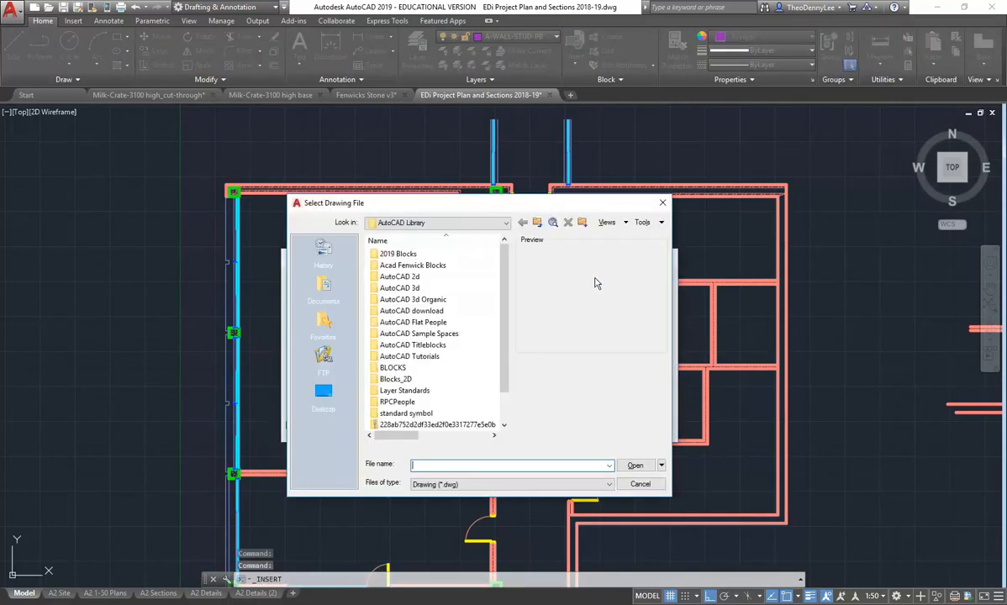
pyautogui.doubleClick(399, 254)
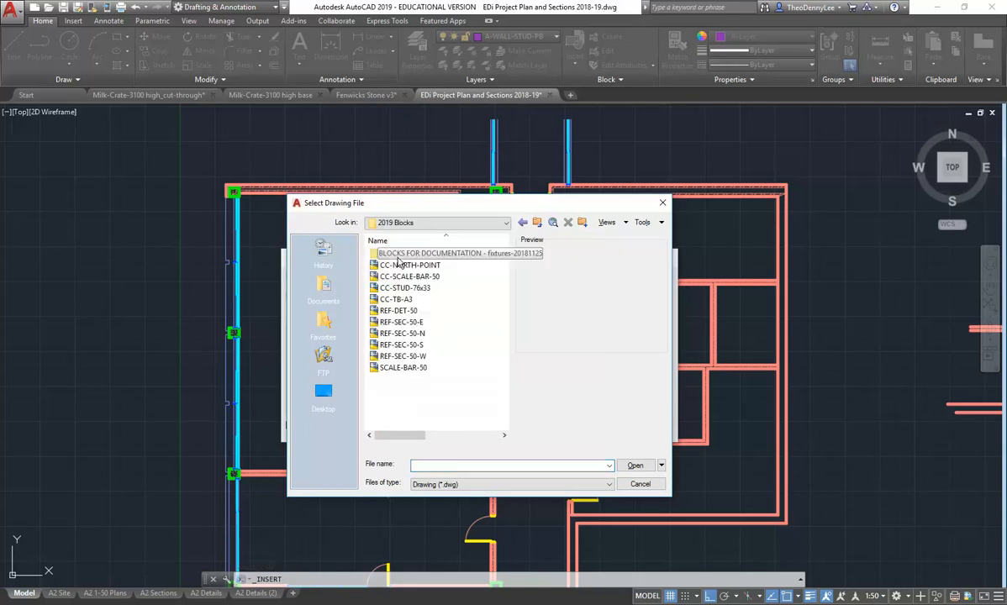
pyautogui.click(398, 325)
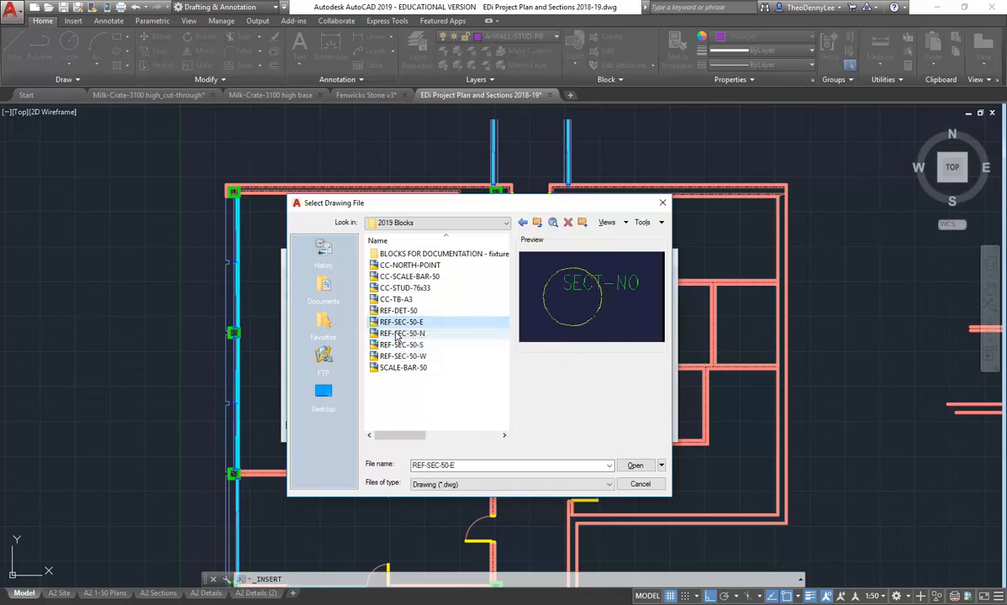
pyautogui.click(400, 345)
pyautogui.click(401, 356)
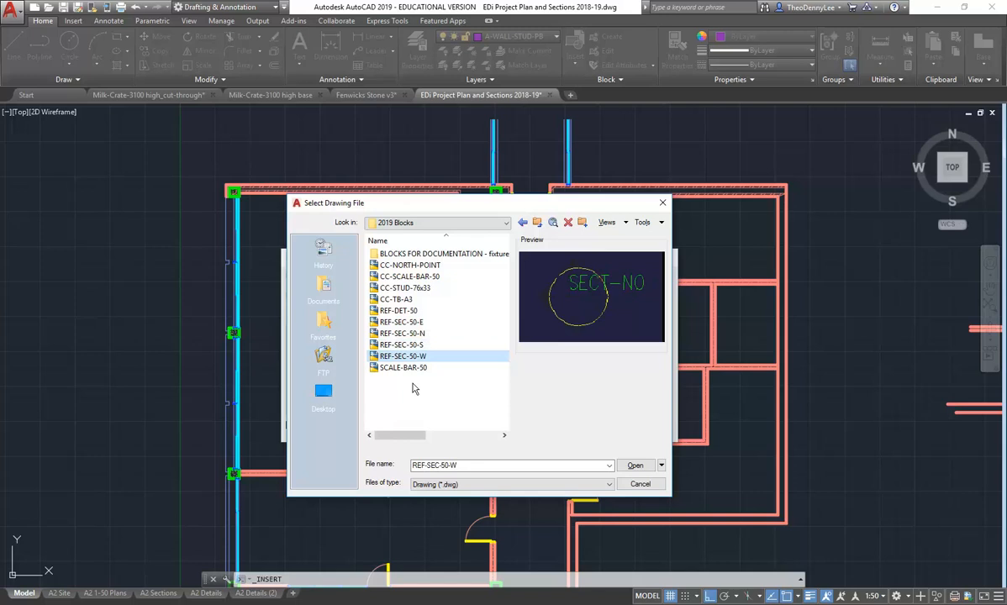
pyautogui.click(392, 324)
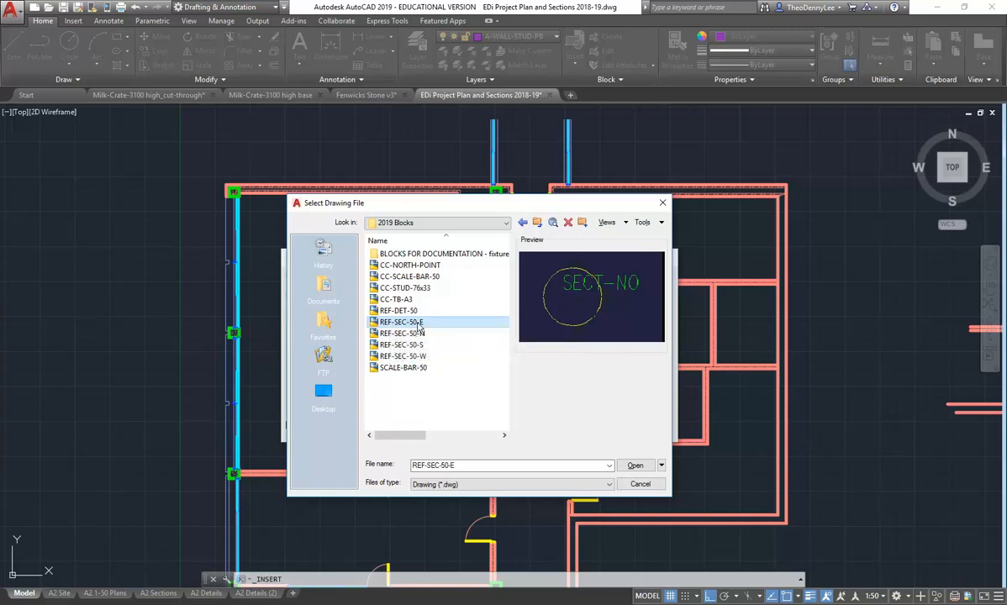
pyautogui.click(405, 334)
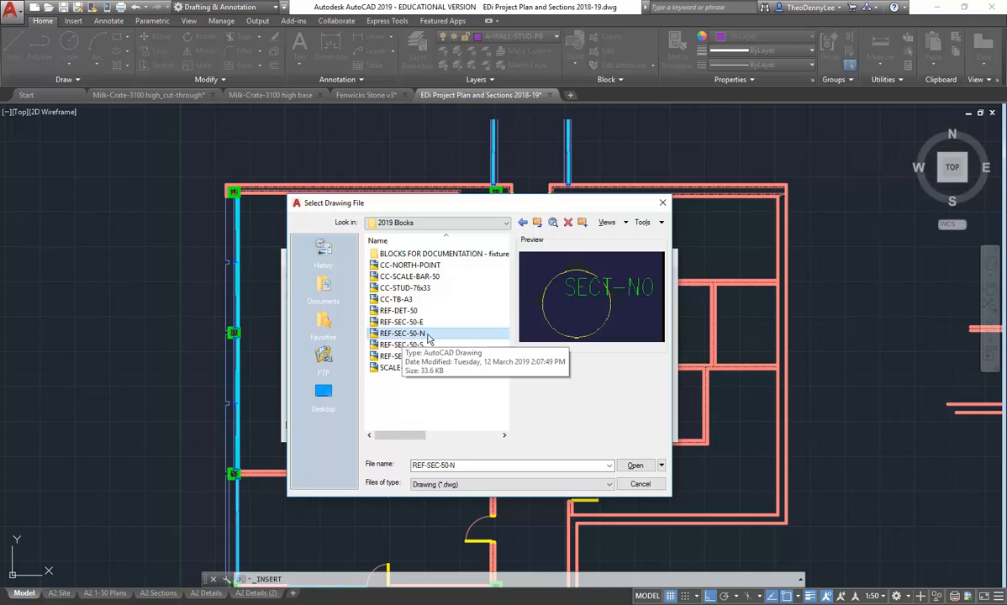
pyautogui.click(406, 345)
pyautogui.click(411, 357)
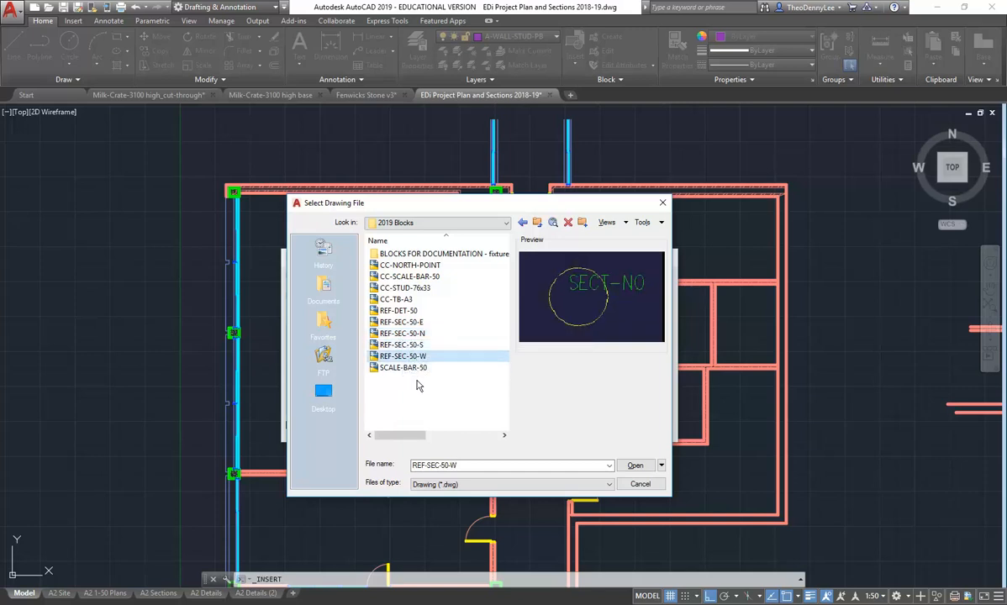
pyautogui.click(406, 323)
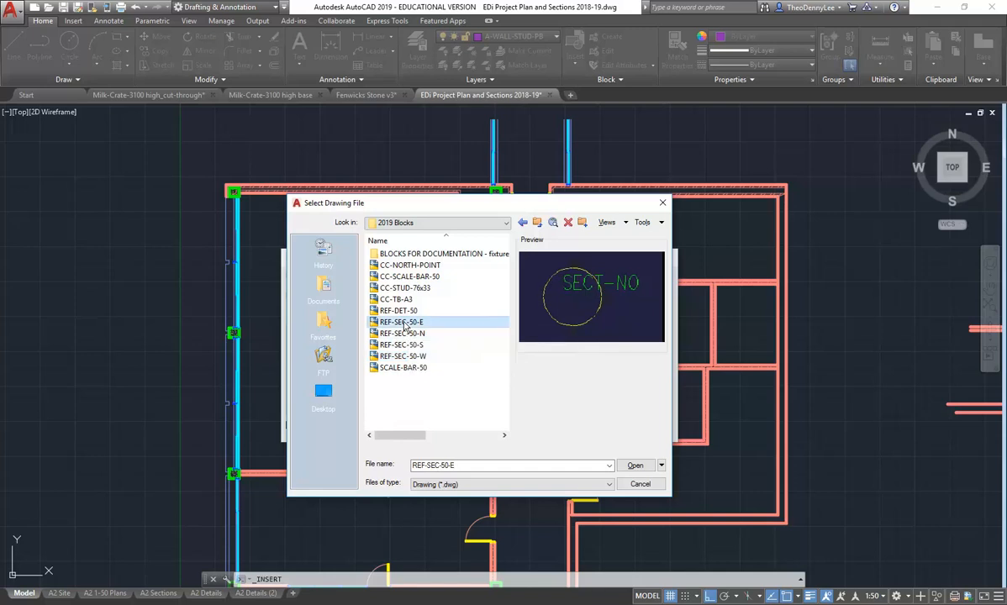
pyautogui.click(635, 465)
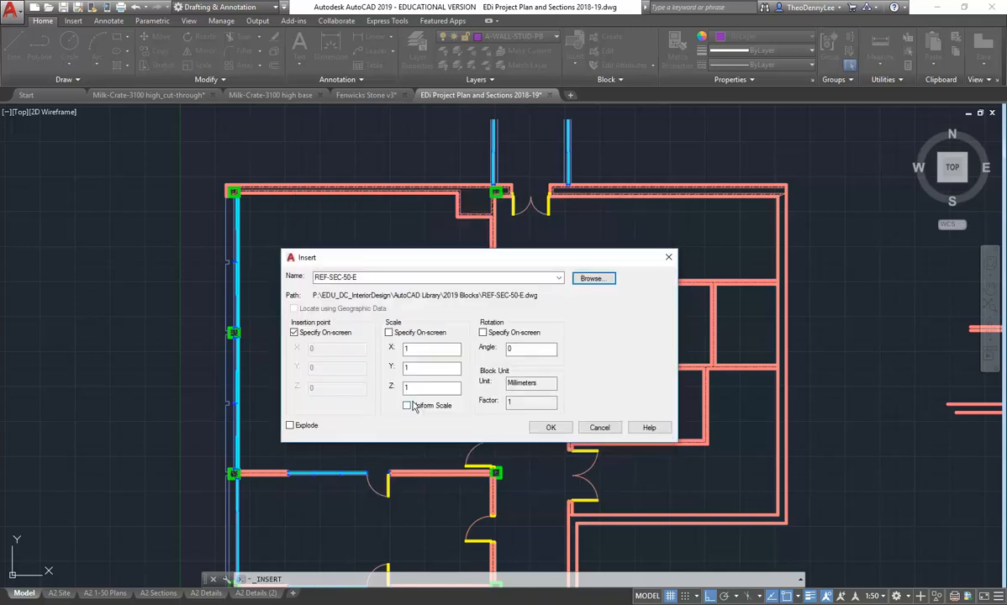
pyautogui.click(551, 427)
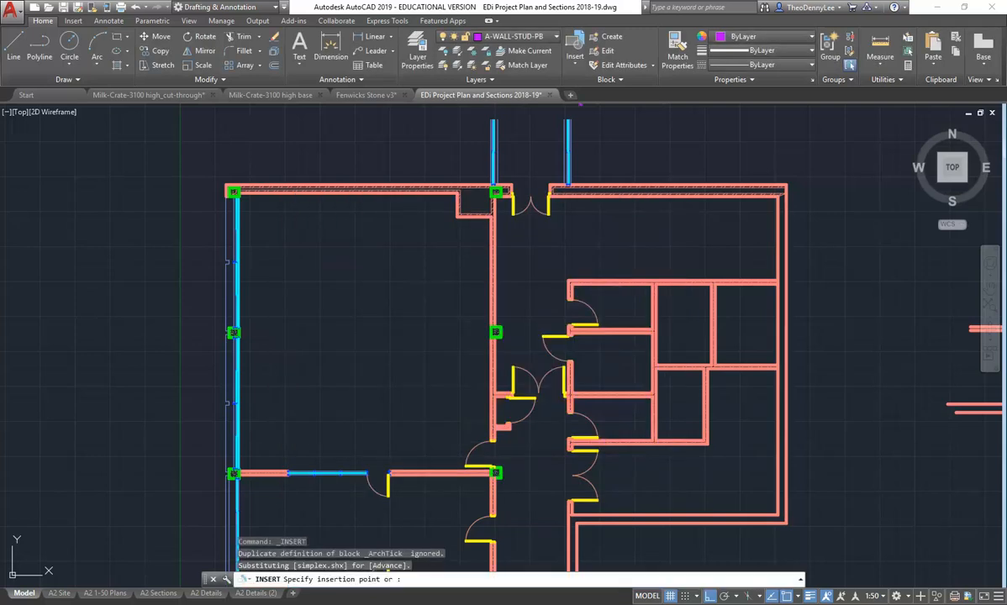
pyautogui.scroll(5, 254, 400)
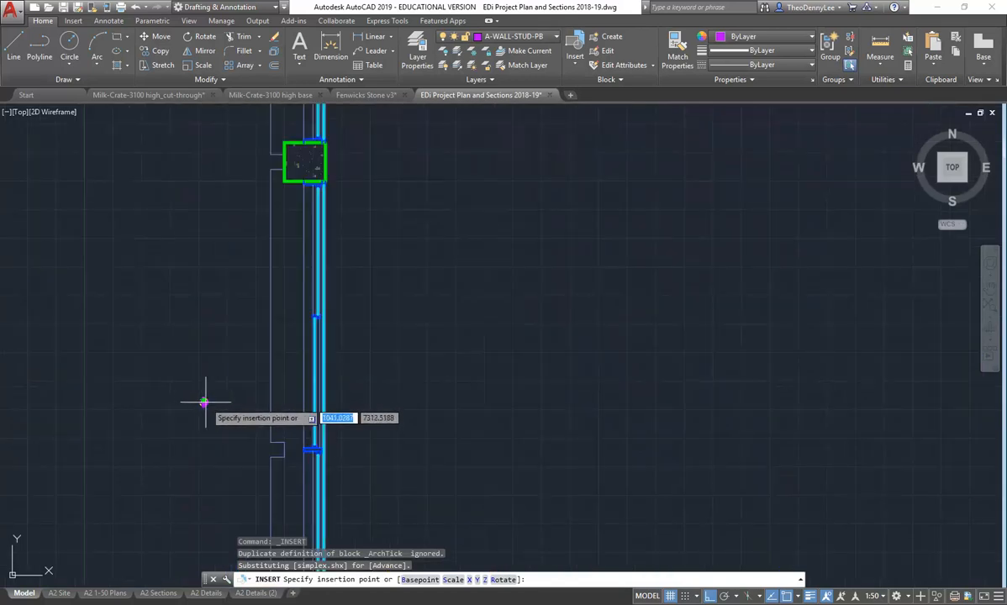
pyautogui.scroll(-6, 264, 363)
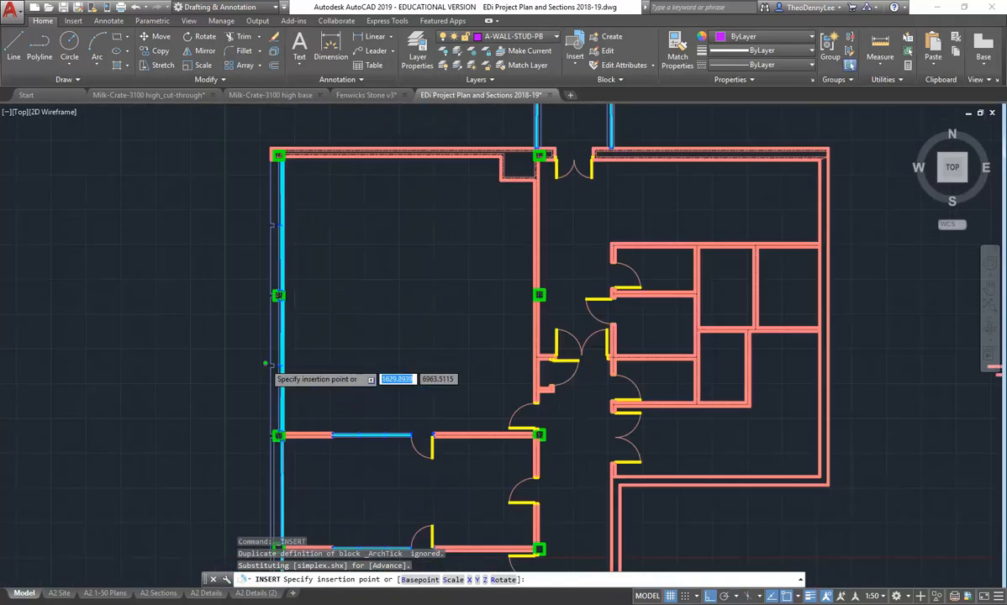
pyautogui.press('Escape')
pyautogui.press('Escape')
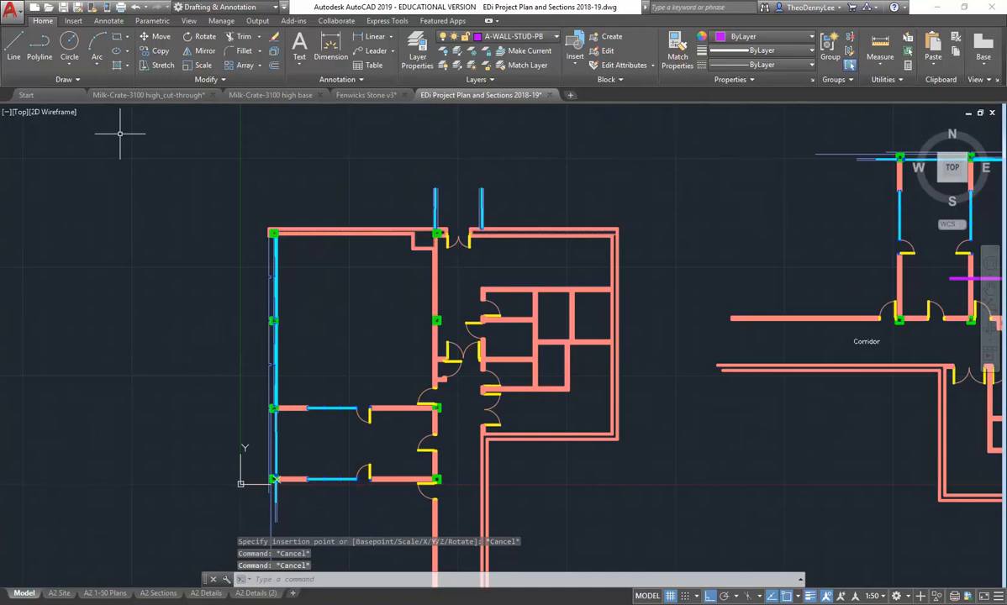
pyautogui.click(575, 57)
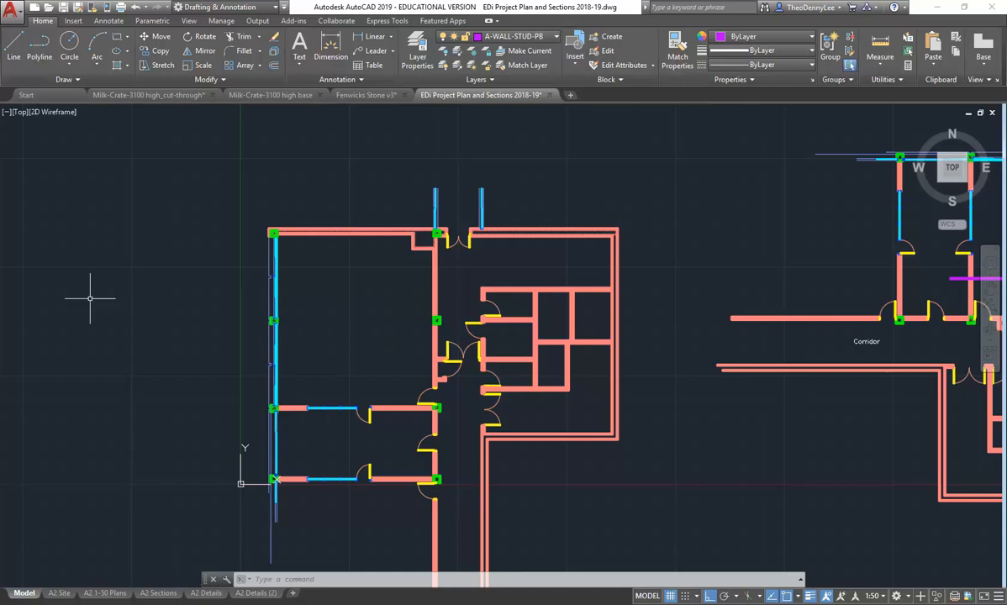
# - Open the REF-SEC-50-E drawing from the 2019 Blocks folder of the AutoCAD Library on the StudentResources drive
pyautogui.click(49, 7)
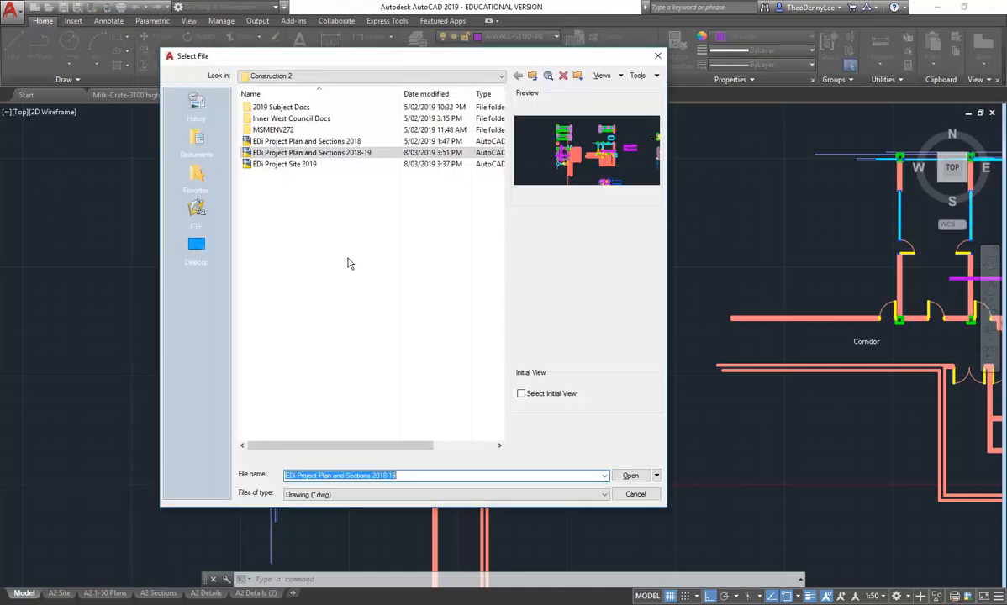
pyautogui.click(327, 77)
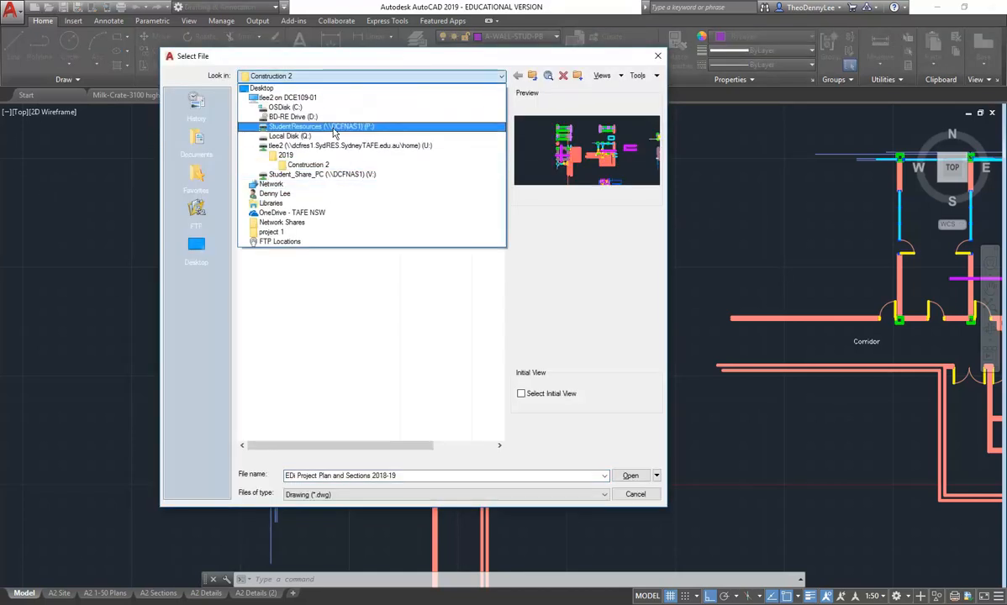
pyautogui.click(307, 123)
pyautogui.doubleClick(308, 120)
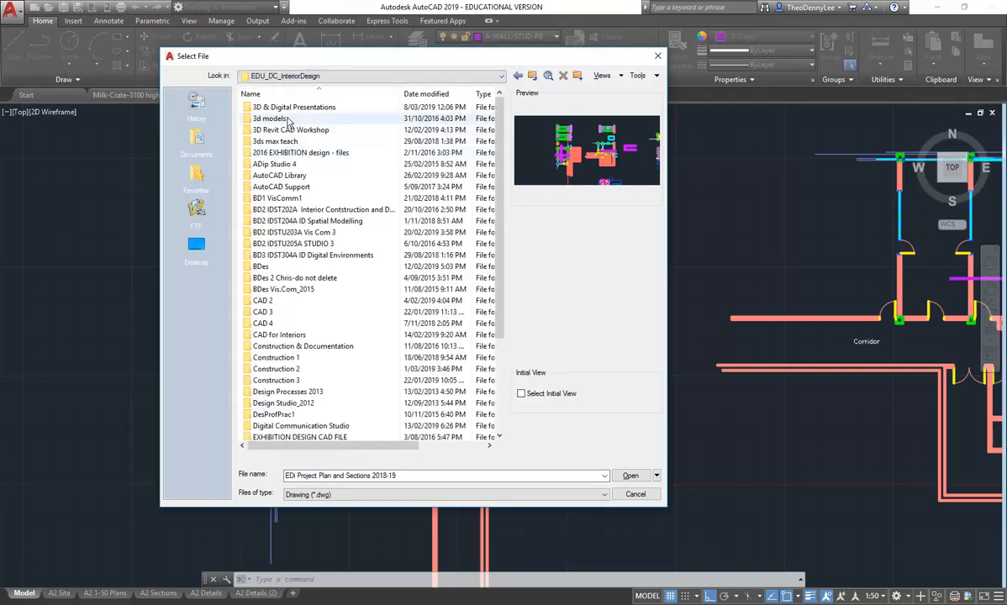
pyautogui.doubleClick(279, 174)
pyautogui.doubleClick(273, 108)
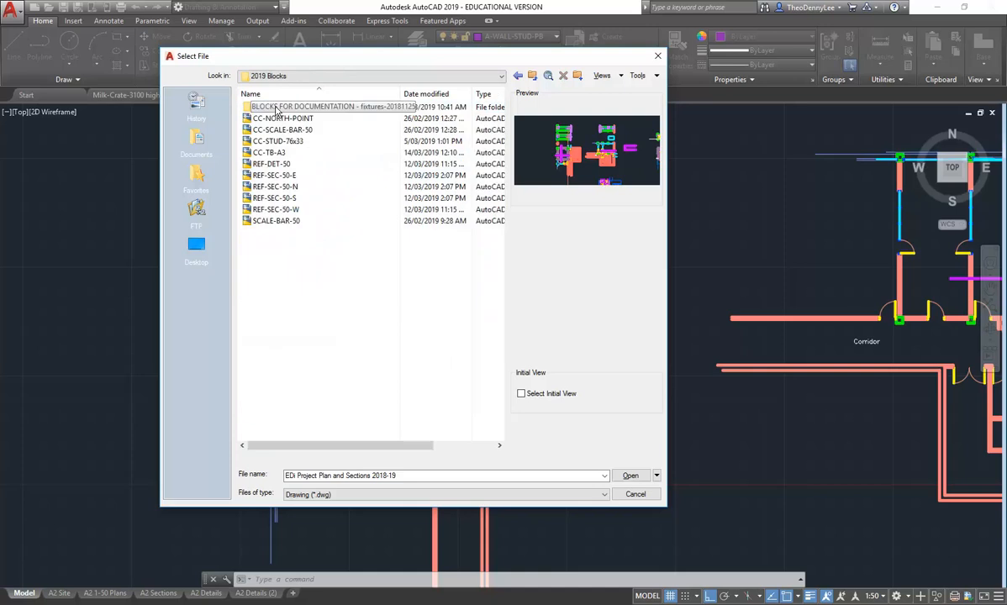
pyautogui.click(274, 165)
pyautogui.doubleClick(274, 176)
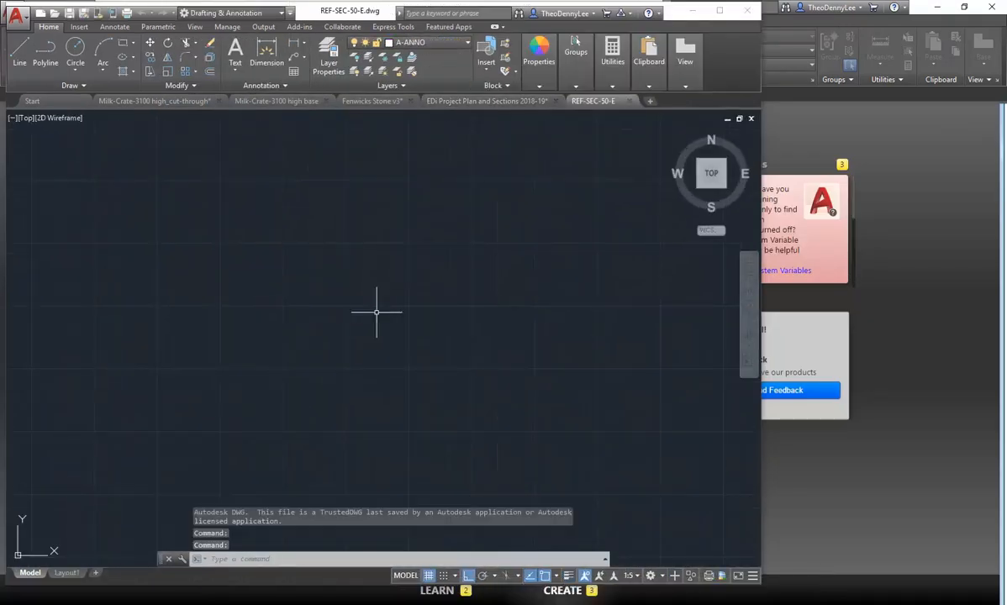
# - Measure the diameter of the section marker's circle along its horizontal dividing line
pyautogui.middleClick(321, 303)
pyautogui.middleClick(321, 304)
pyautogui.scroll(-4, 320, 303)
pyautogui.moveTo(283, 317); pyautogui.dragTo(263, 350, button='middle')
pyautogui.scroll(4, 260, 348)
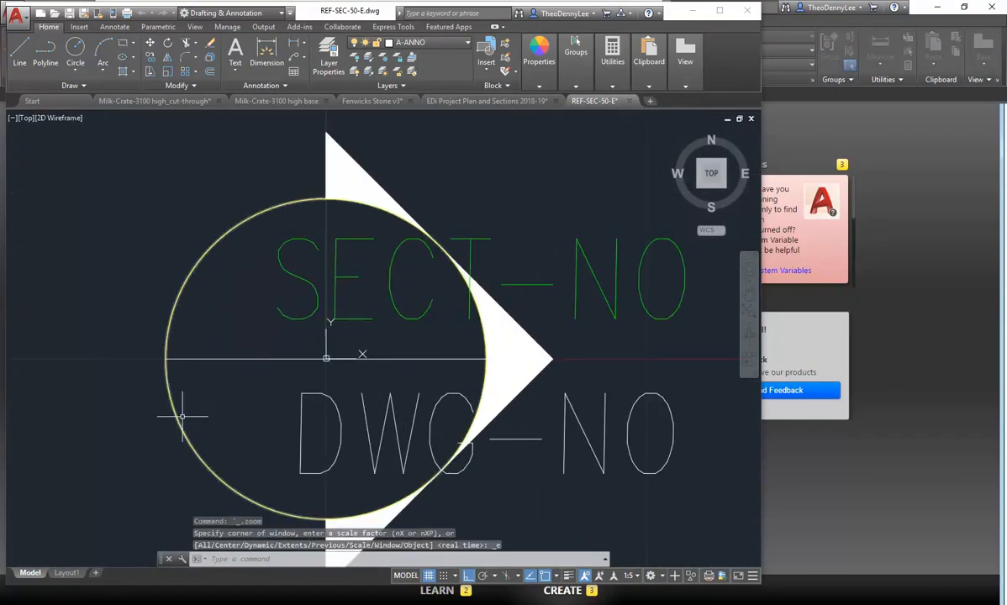
pyautogui.scroll(-2, 195, 364)
pyautogui.write('ist')
pyautogui.press('Return')
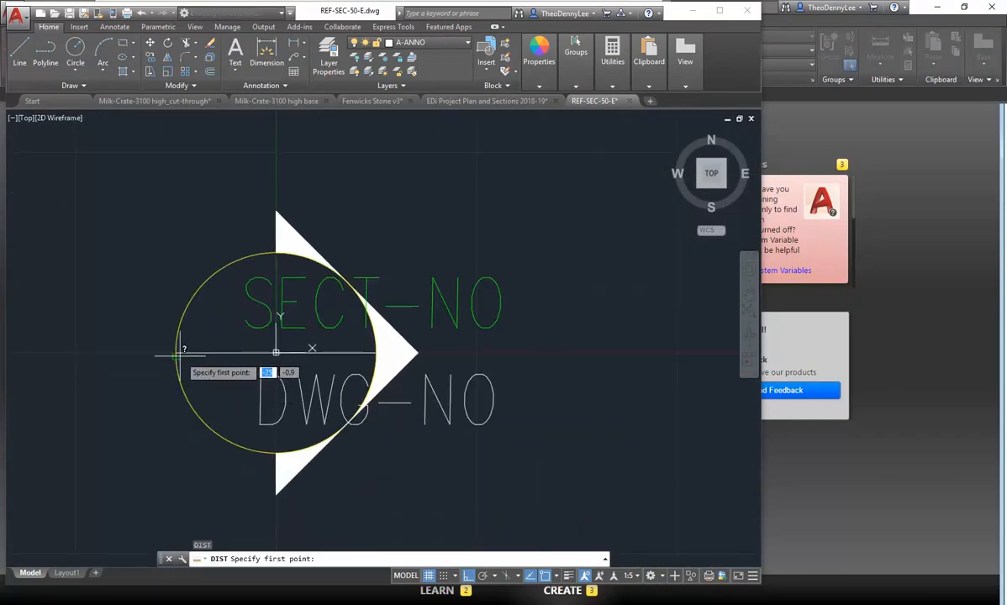
pyautogui.click(175, 352)
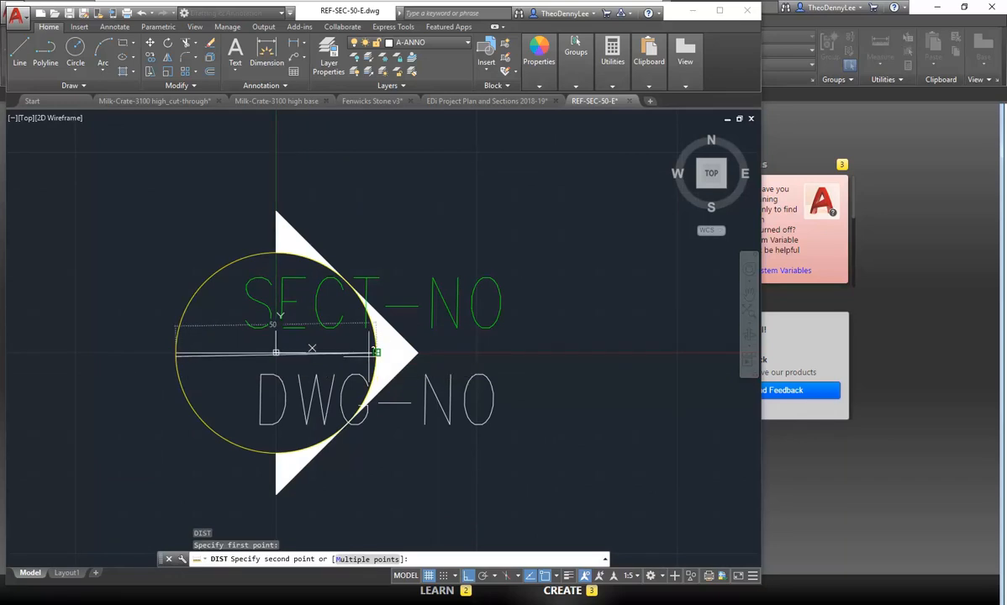
pyautogui.press('Escape')
pyautogui.press('Escape')
pyautogui.press('Escape')
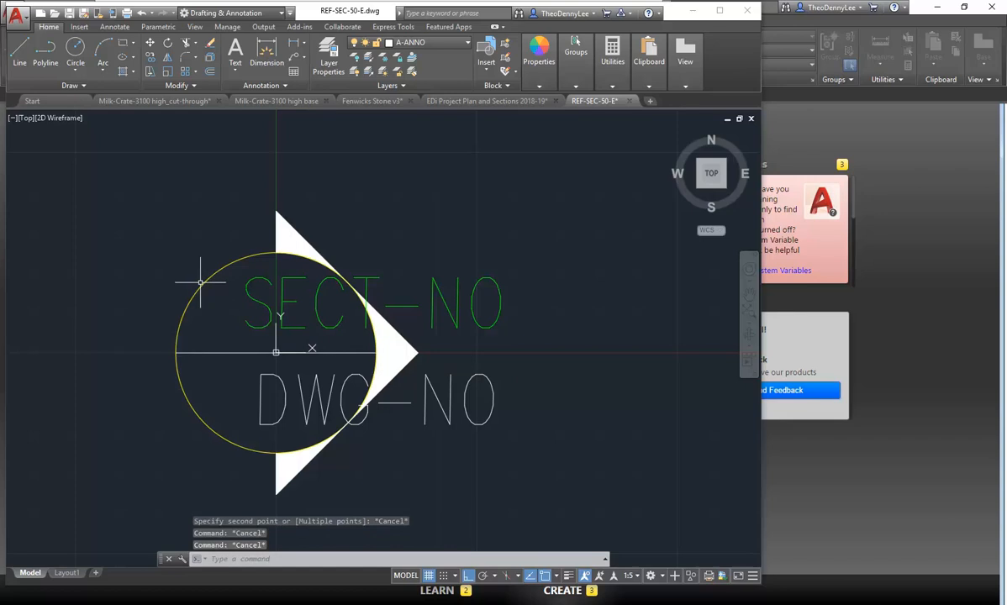
# - Close the REF-SEC-50-E drawing and return to the EDi Project Plan and Sections 2018-19 drawing
pyautogui.moveTo(206, 280)
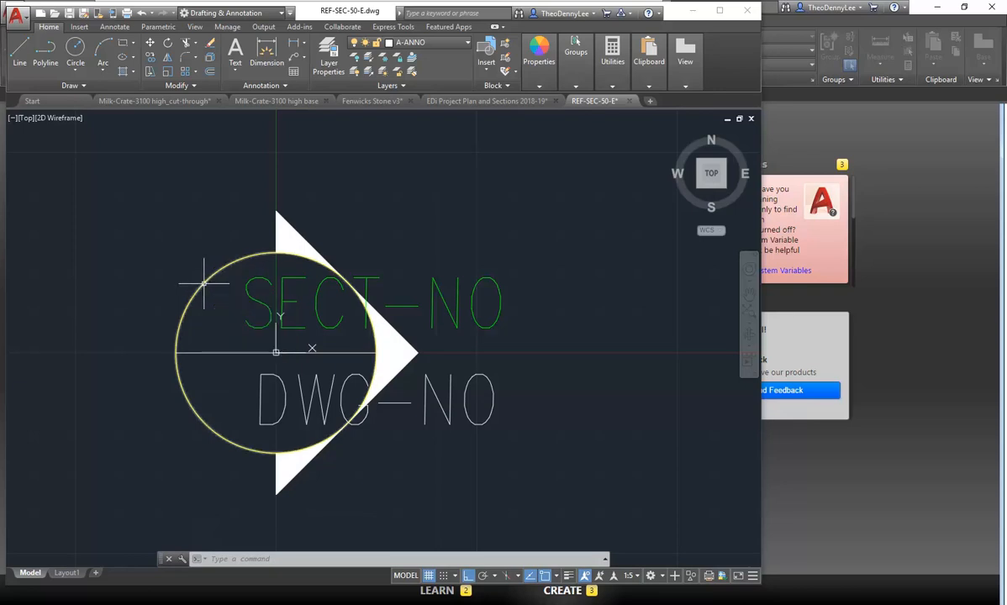
pyautogui.click(630, 101)
pyautogui.click(420, 328)
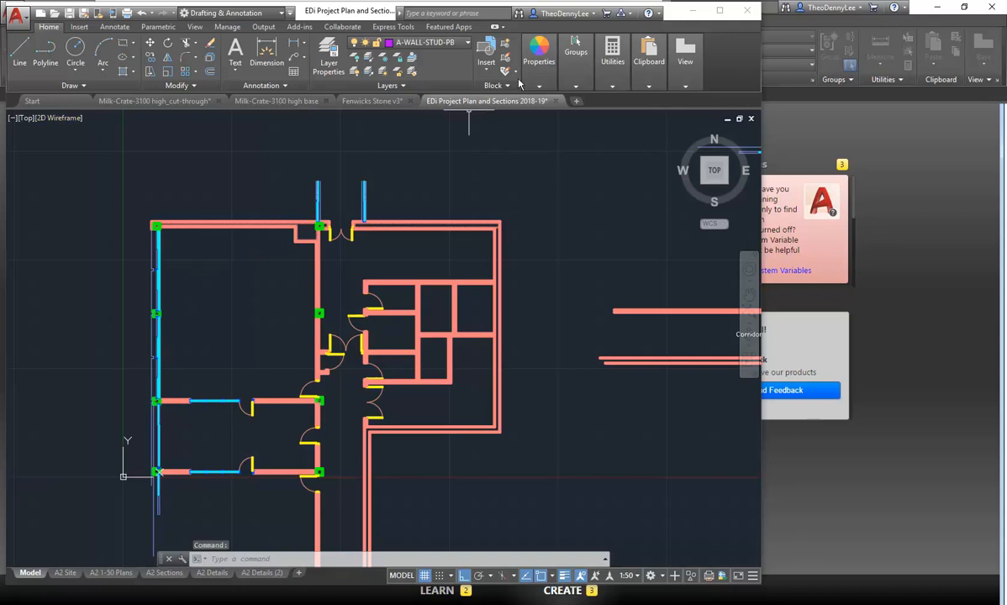
# - Browse the 2019 Blocks folder for a block to insert and rename the REF-SEC-50-E file as REF-SEC-5-E
pyautogui.click(486, 61)
pyautogui.click(504, 203)
pyautogui.click(591, 277)
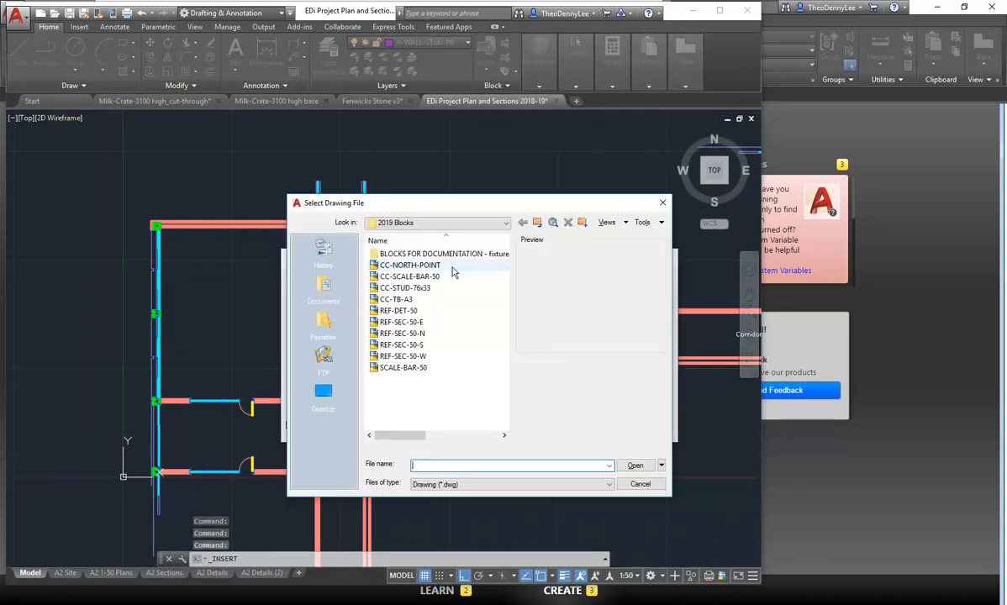
pyautogui.click(411, 323)
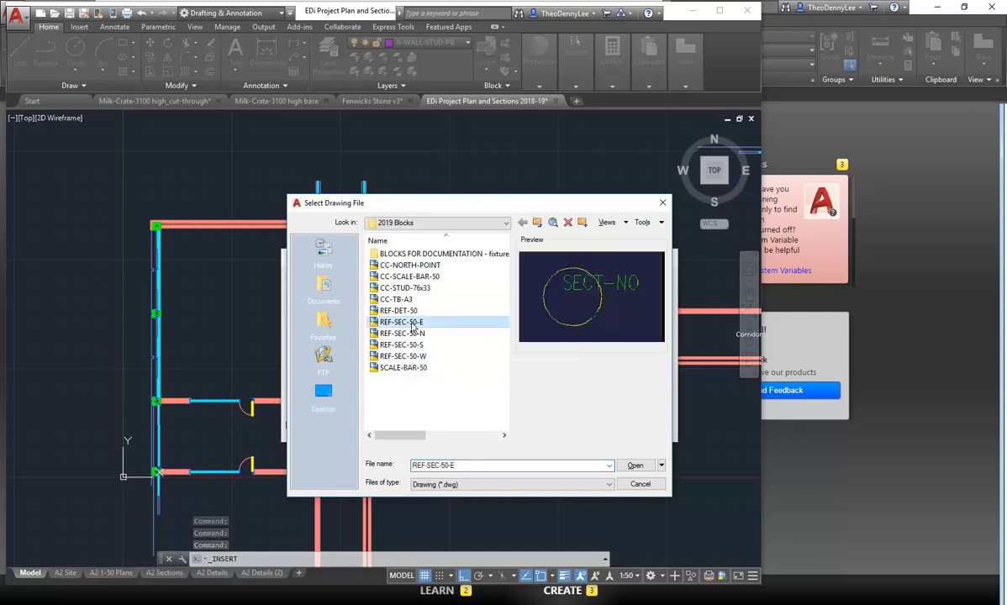
pyautogui.click(413, 322)
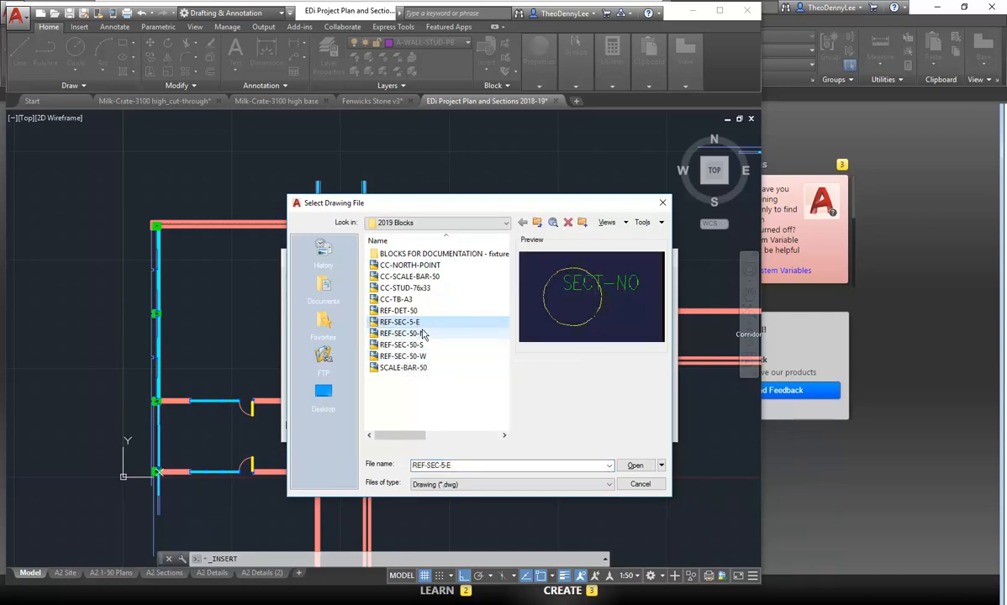
# - Rename the REF-SEC-50-N block file as REF-SEC-5-N
pyautogui.click(415, 336)
pyautogui.click(419, 334)
pyautogui.click(416, 334)
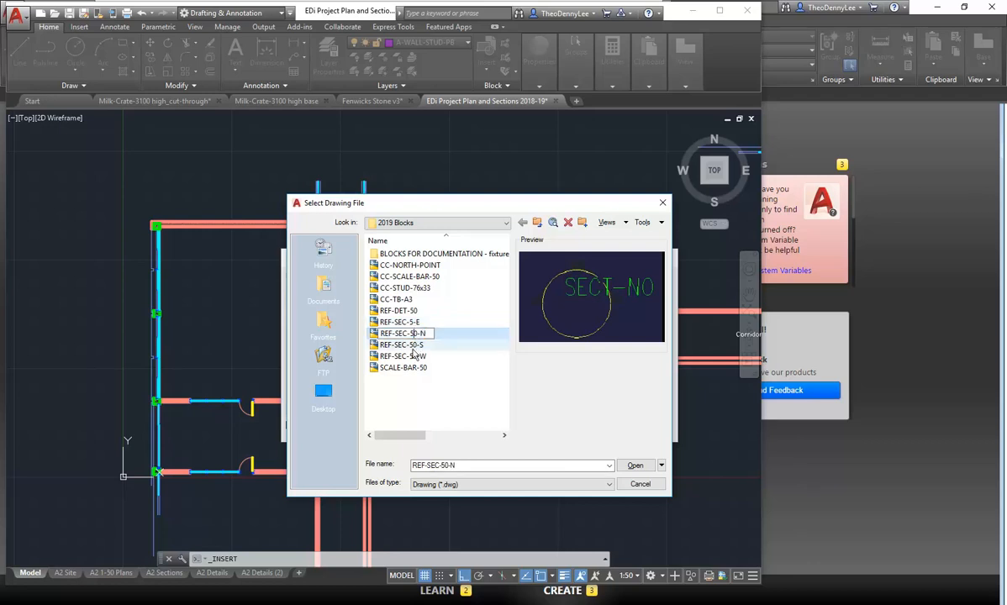
pyautogui.click(413, 346)
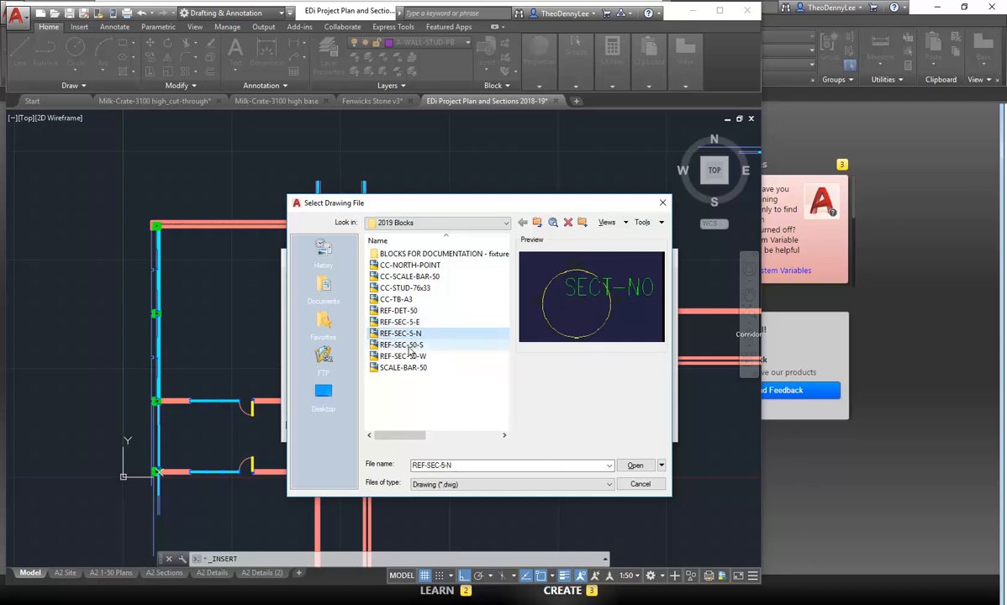
# - Rename the REF-SEC-50-S block file as REF-SEC-5-S
pyautogui.click(412, 346)
pyautogui.click(412, 346)
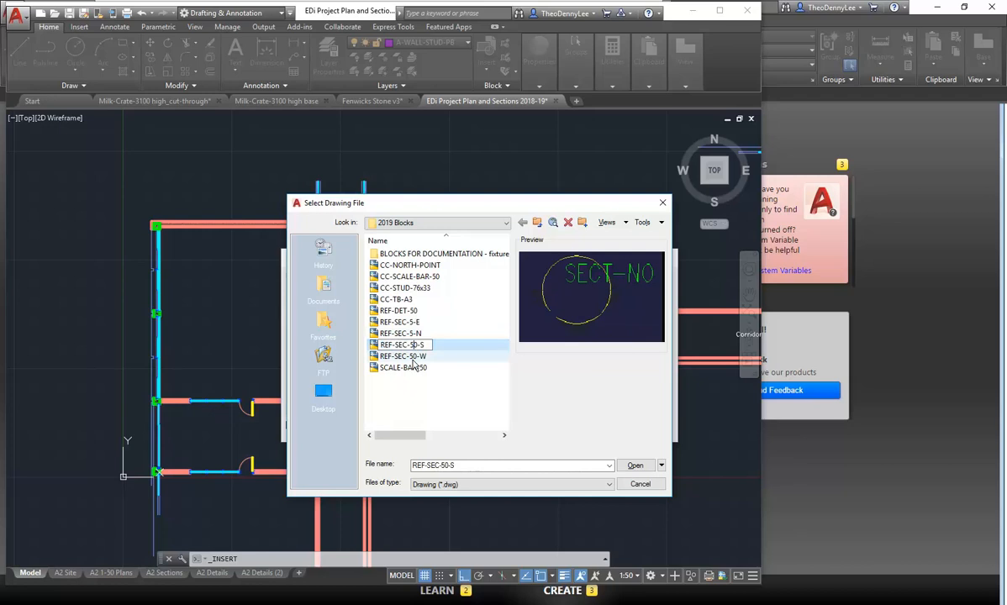
pyautogui.press('BackSpace')
# - Rename the REF-SEC-50-W block file as REF-SEC-5-W
pyautogui.click(415, 356)
pyautogui.click(415, 356)
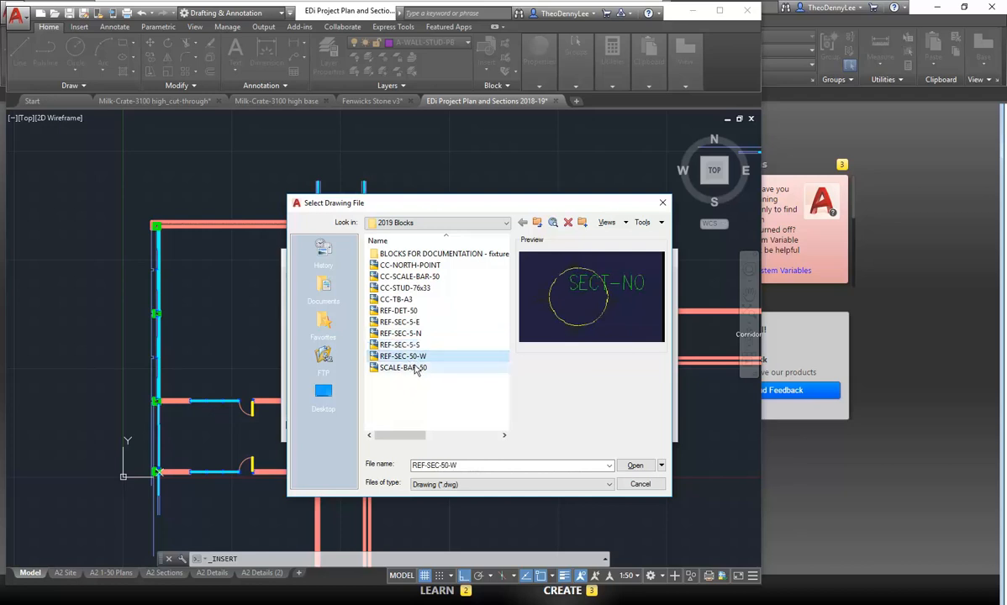
pyautogui.click(415, 356)
pyautogui.press('Return')
# - Choose the REF-SEC-5-E block for insertion and give it a uniform scale of 10
pyautogui.press('Up')
pyautogui.press('Up')
pyautogui.press('Up')
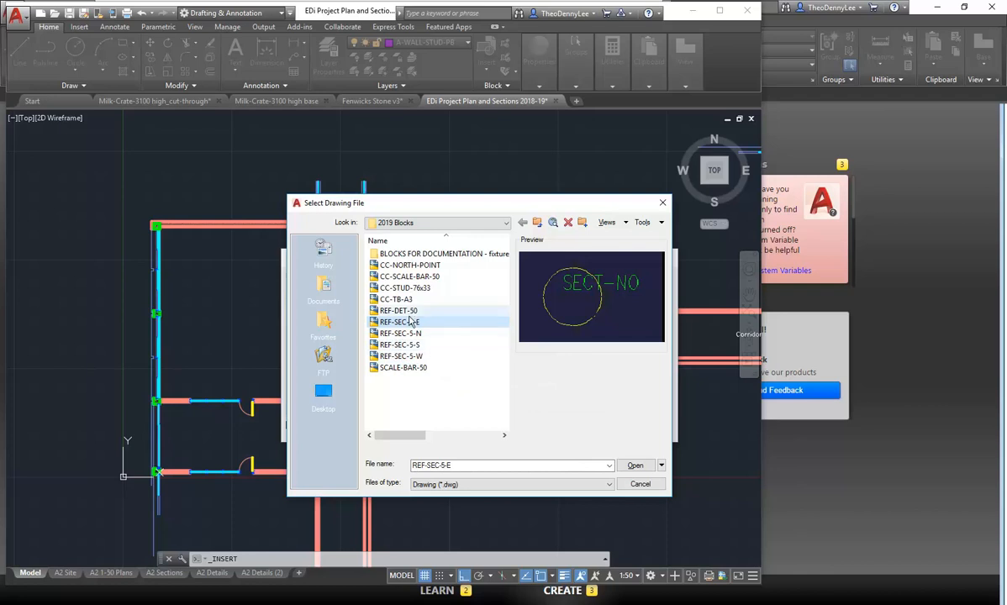
pyautogui.doubleClick(410, 321)
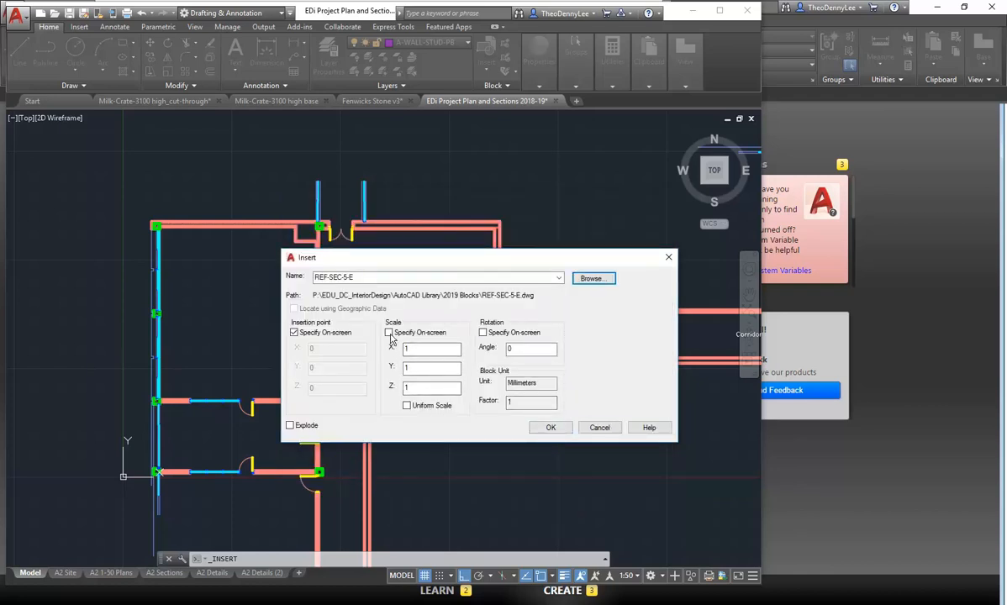
pyautogui.click(407, 406)
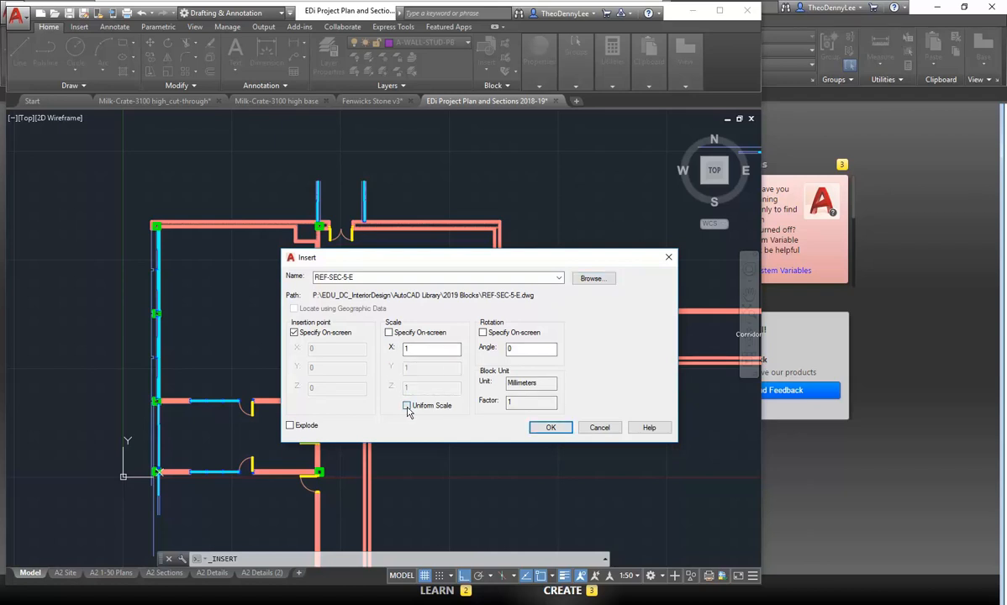
pyautogui.click(423, 349)
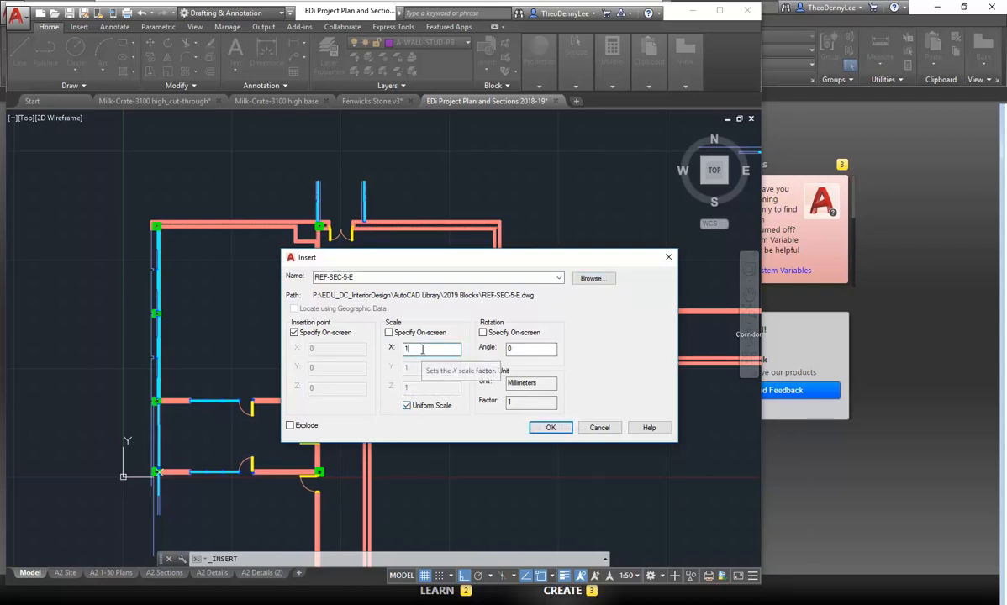
pyautogui.write('0')
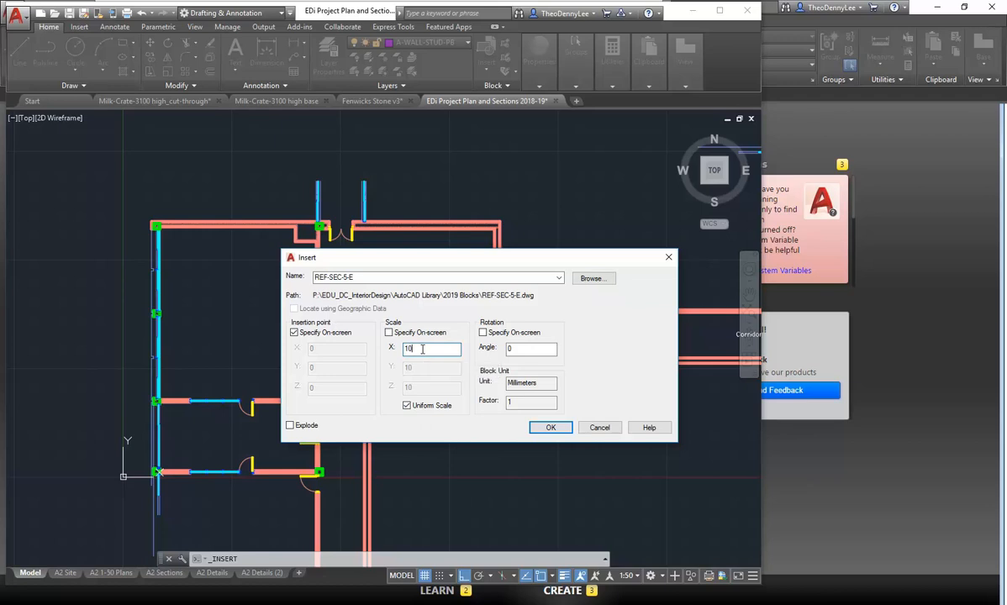
pyautogui.click(546, 428)
# - Place the section marker outside the large room's west window wall with section number 01 and drawing number A101
pyautogui.scroll(4, 135, 360)
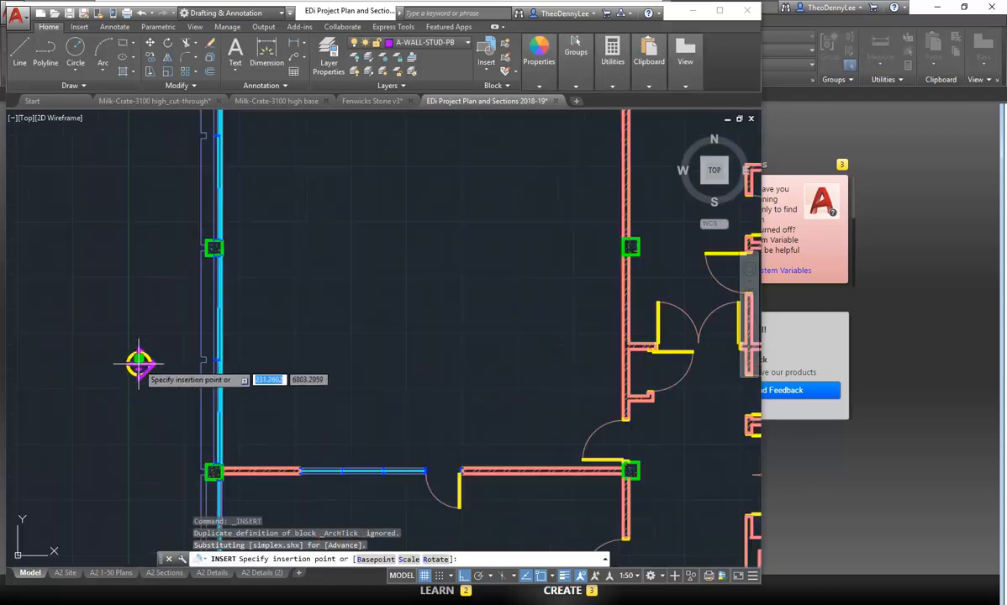
pyautogui.click(138, 364)
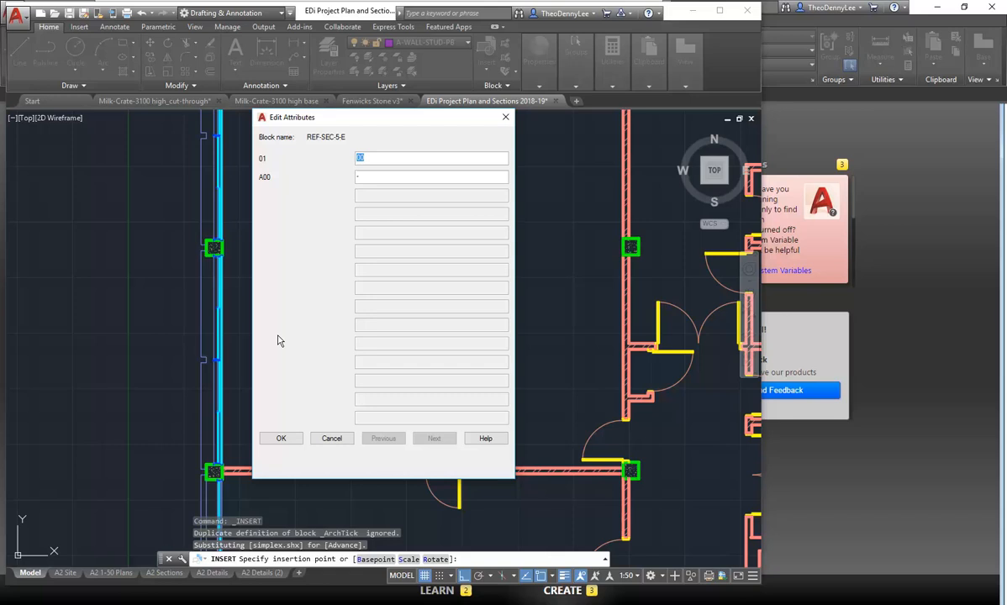
pyautogui.press('Tab')
pyautogui.click(280, 438)
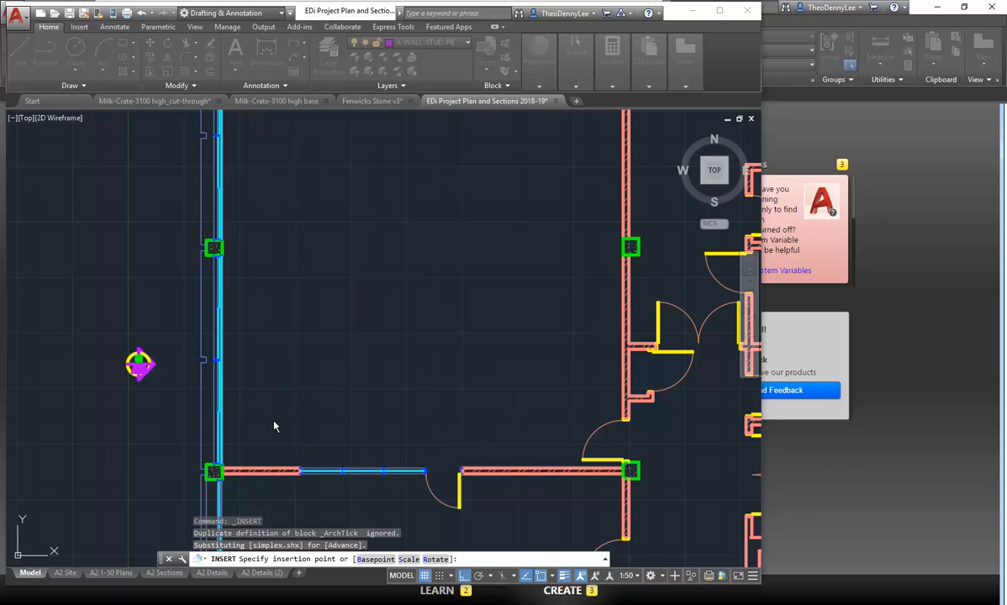
# - Put the 01/A101 section marker on the A-ANNO layer
pyautogui.scroll(5, 168, 370)
pyautogui.moveTo(168, 370); pyautogui.dragTo(171, 367, button='middle')
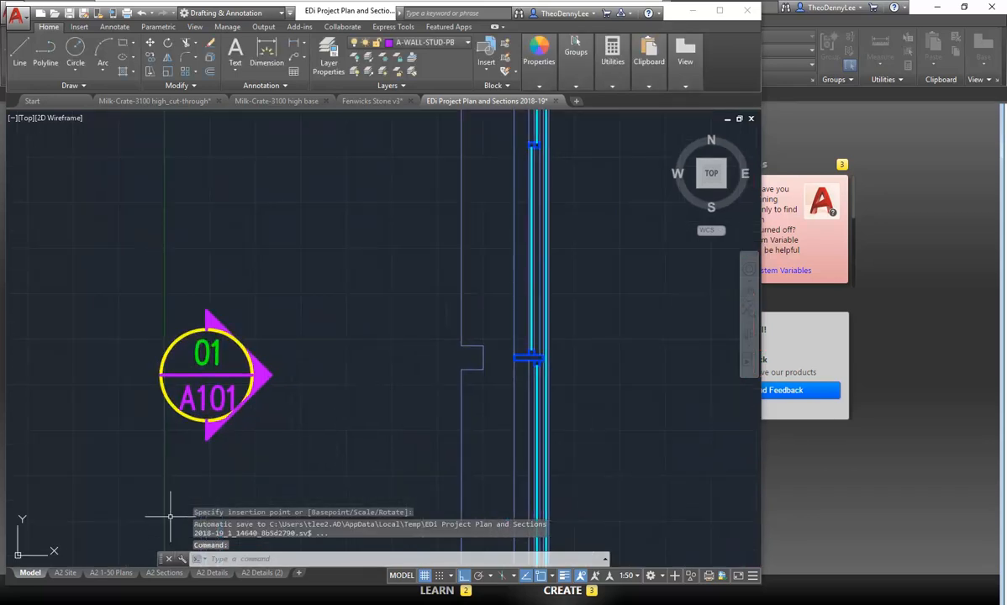
pyautogui.click(207, 435)
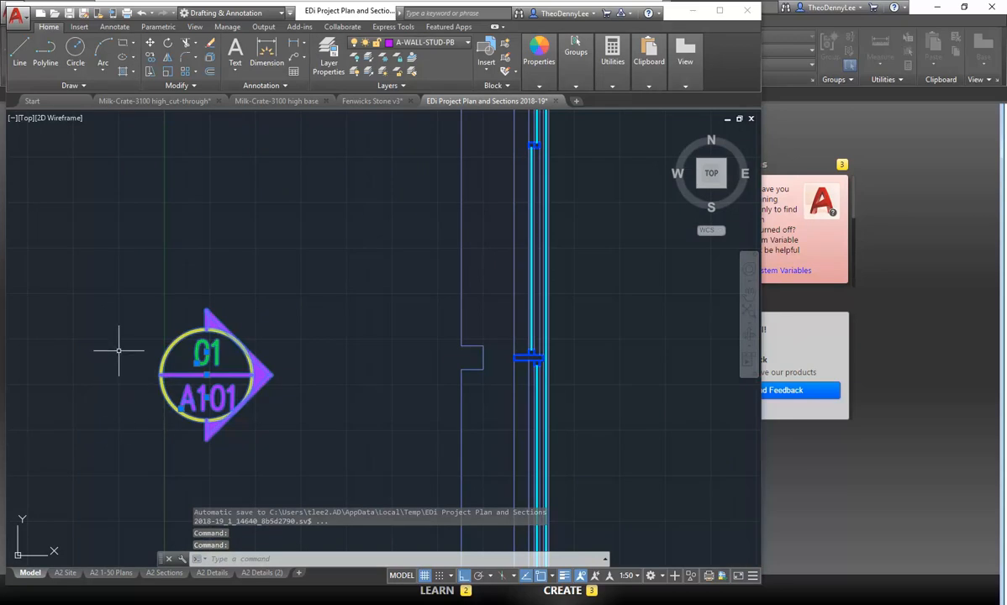
pyautogui.click(434, 43)
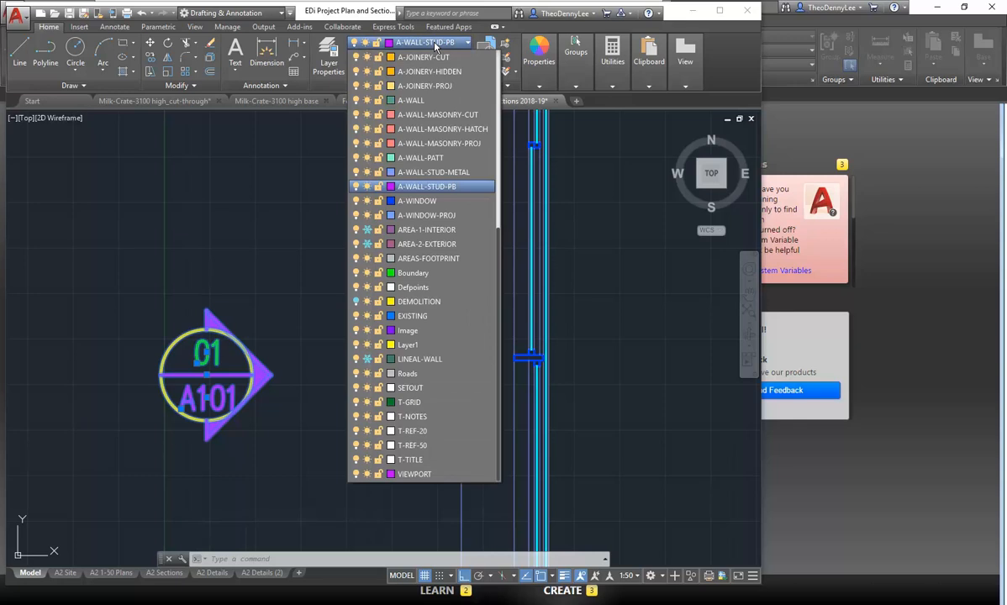
pyautogui.scroll(7, 424, 214)
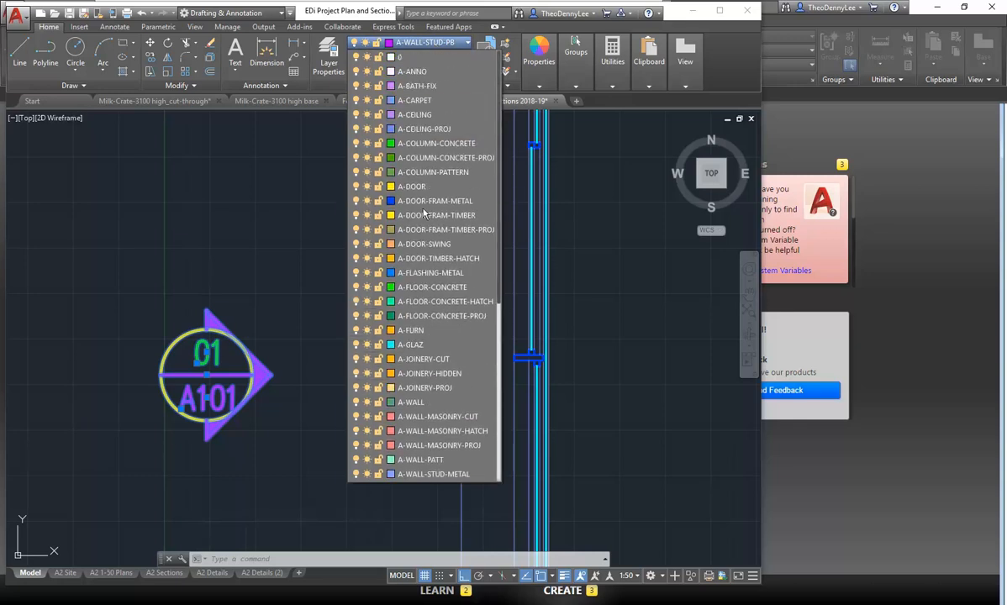
pyautogui.click(412, 72)
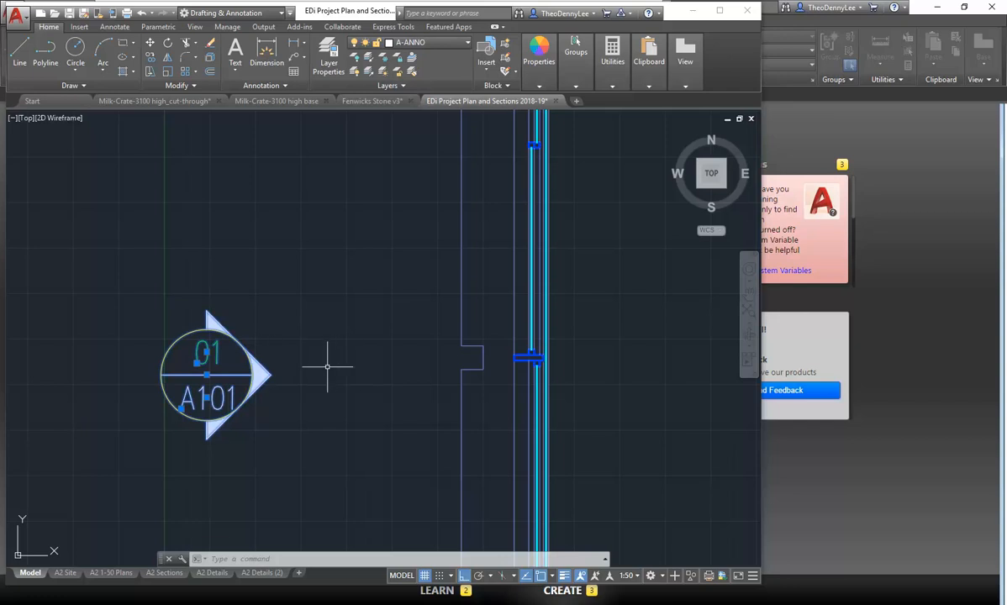
pyautogui.press('Escape')
pyautogui.press('Escape')
pyautogui.scroll(-3, 240, 370)
pyautogui.scroll(2, 241, 374)
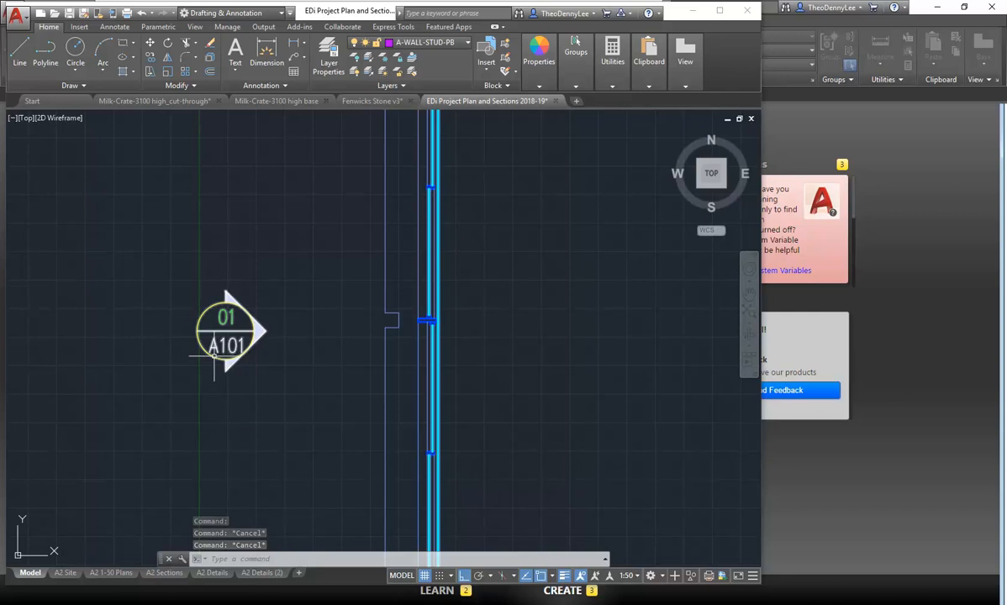
pyautogui.scroll(-2, 225, 252)
pyautogui.moveTo(227, 241); pyautogui.dragTo(222, 283, button='middle')
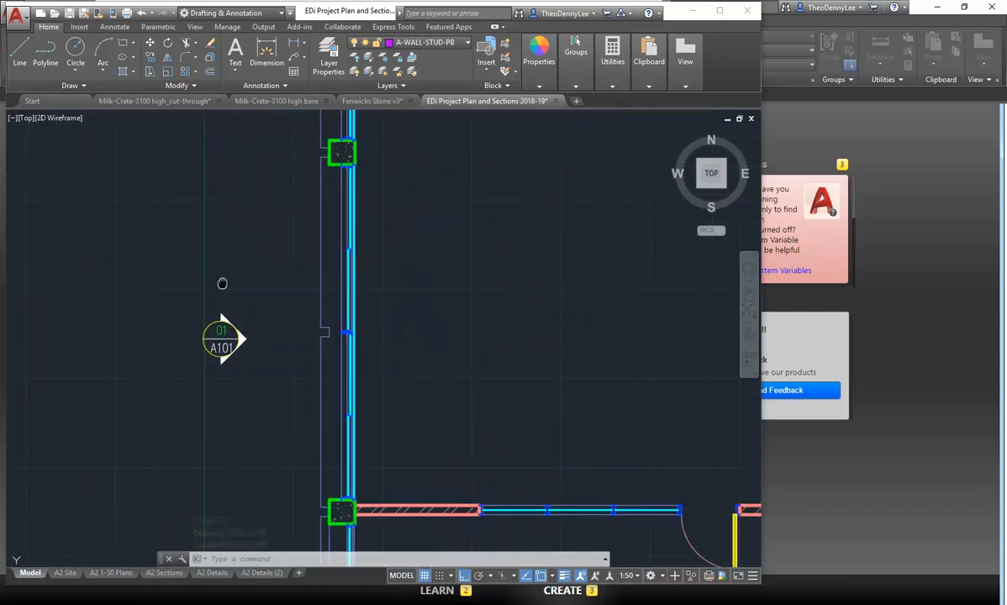
pyautogui.scroll(-2, 222, 286)
pyautogui.scroll(4, 186, 295)
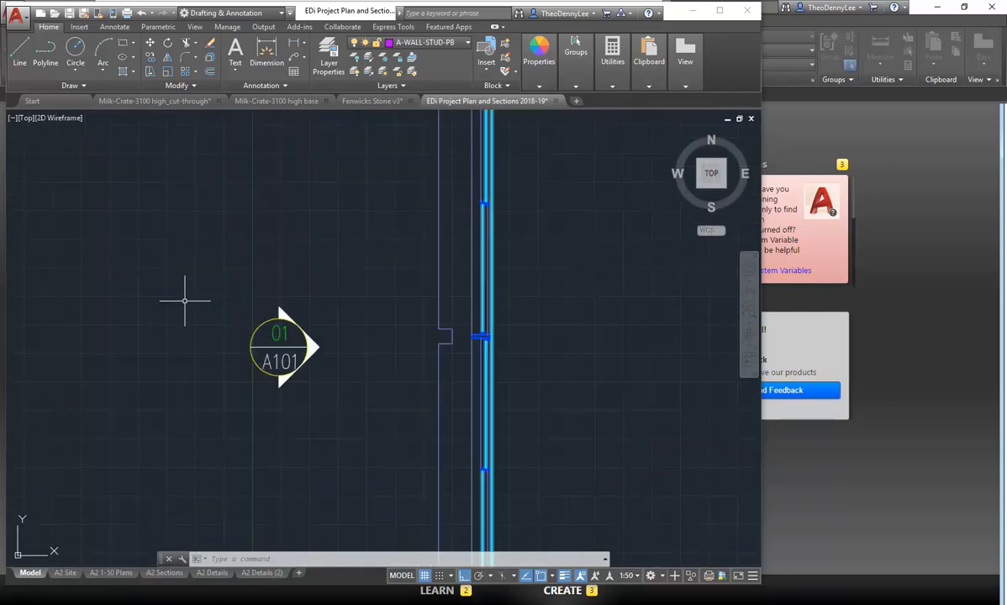
# - Choose the REF-SEC-5-N block from the 2019 Blocks library for insertion and give it a uniform scale of 10
pyautogui.click(486, 62)
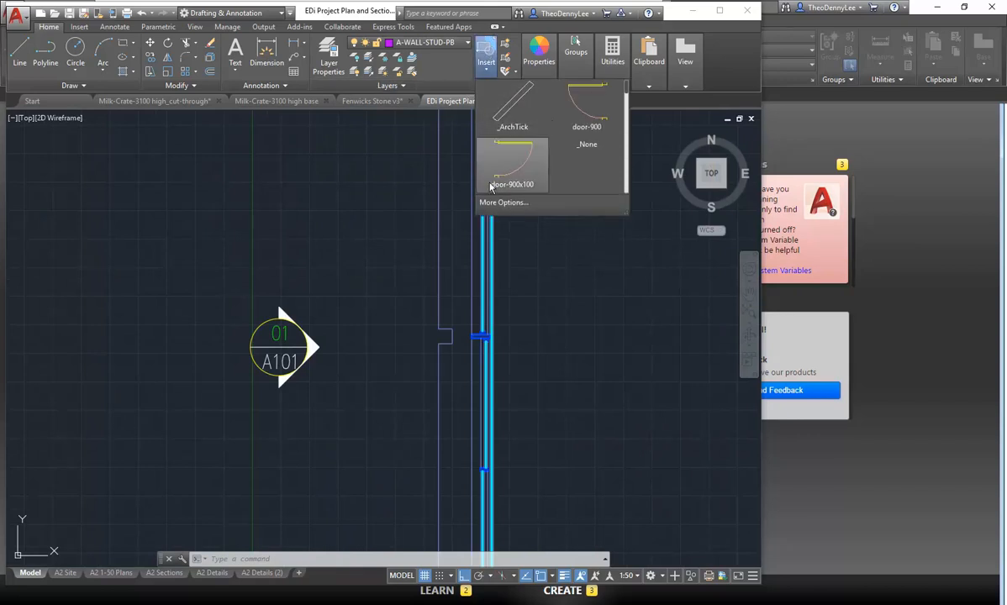
pyautogui.click(509, 202)
pyautogui.click(586, 278)
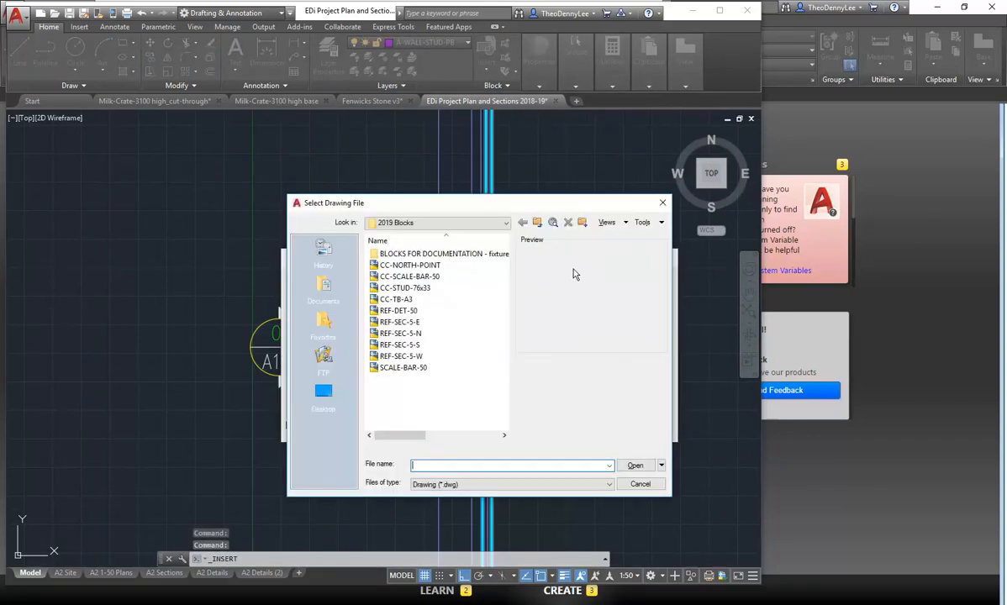
pyautogui.click(409, 333)
pyautogui.click(408, 322)
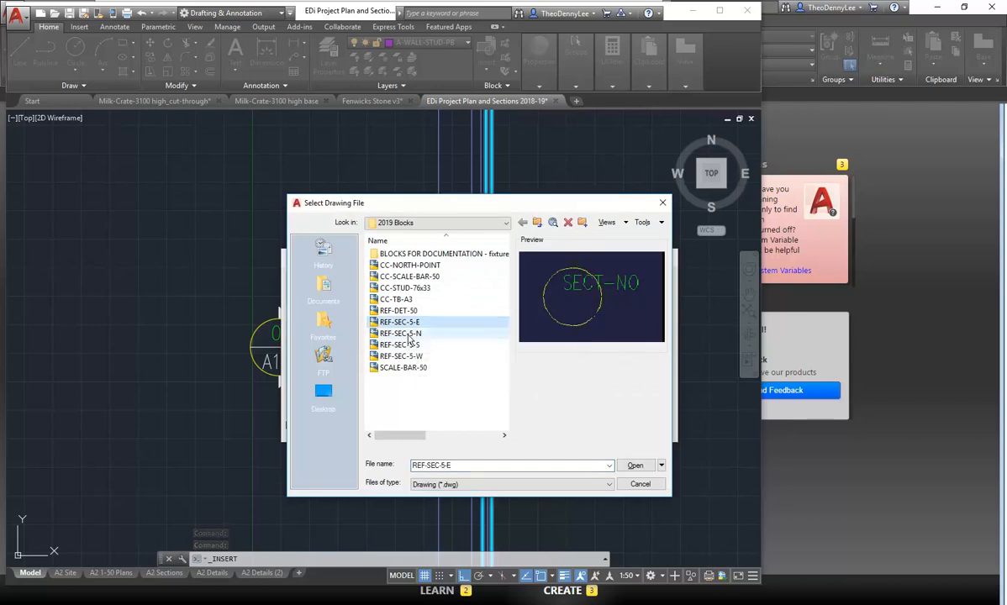
pyautogui.click(409, 335)
pyautogui.click(635, 465)
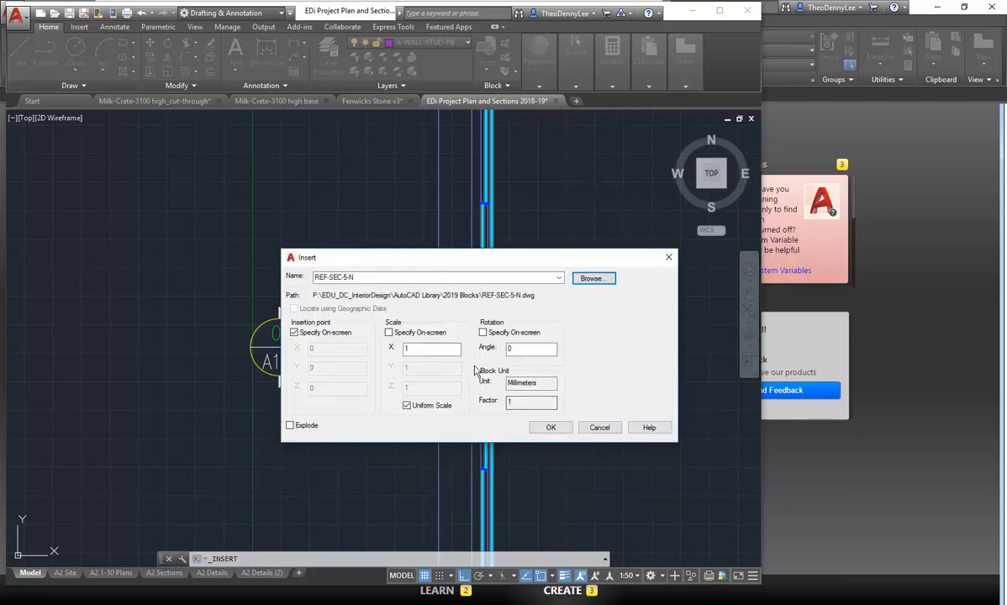
pyautogui.click(419, 348)
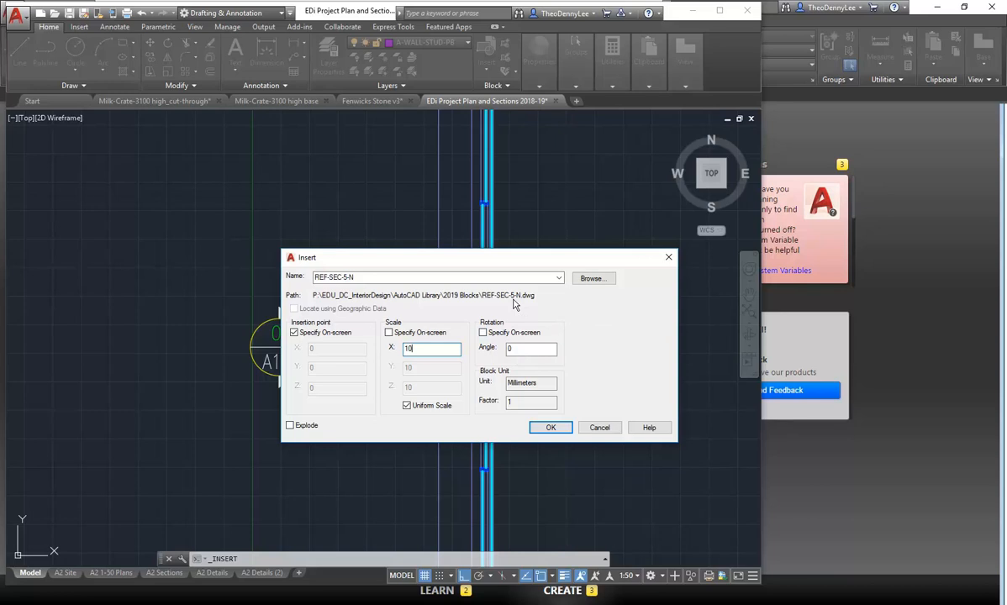
pyautogui.click(551, 427)
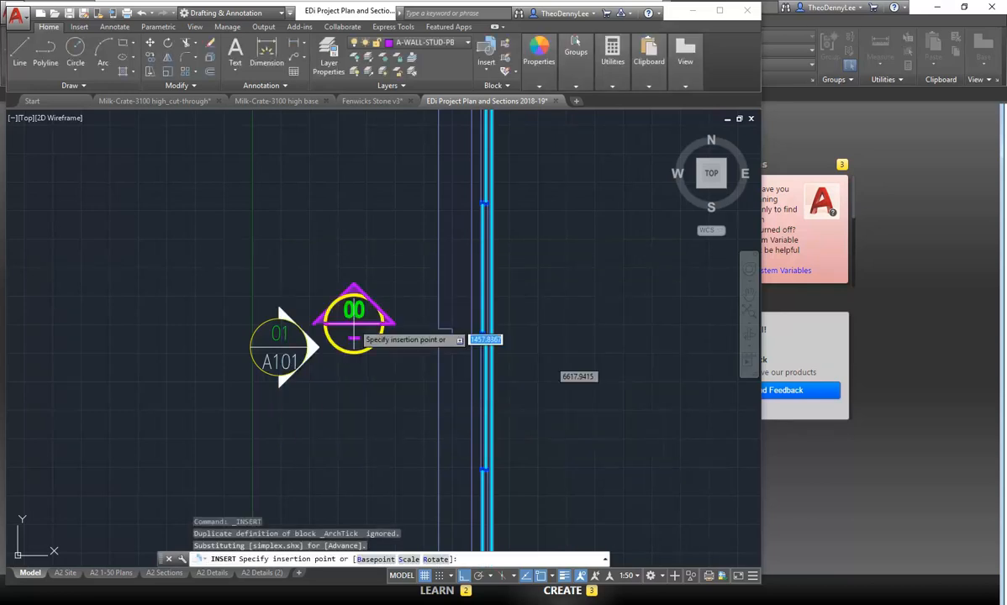
# - Place the north section marker just above the 01 marker with section number 02 and drawing number A101
pyautogui.click(314, 253)
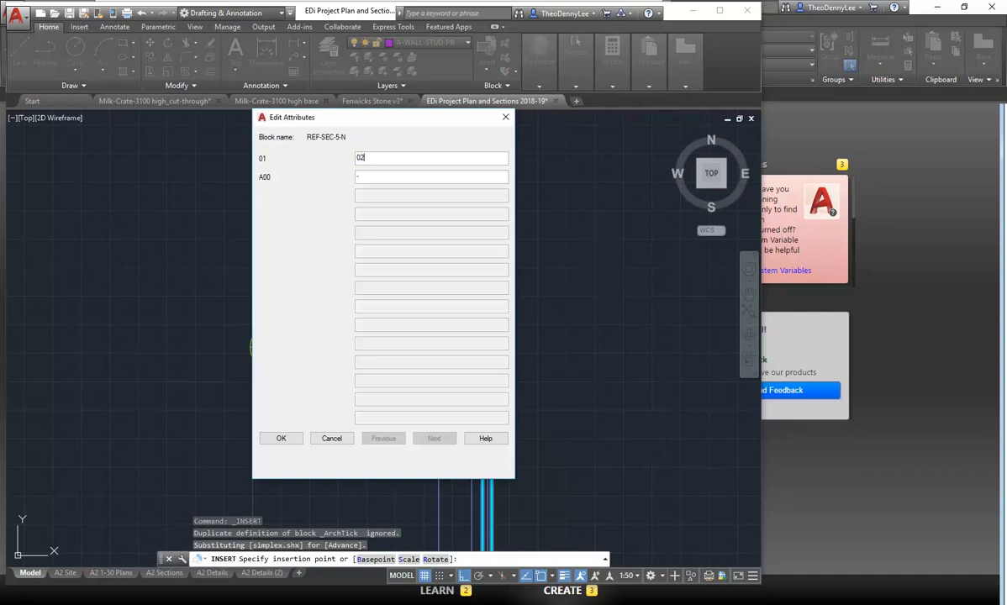
pyautogui.write('02')
pyautogui.press('Tab')
pyautogui.click(281, 438)
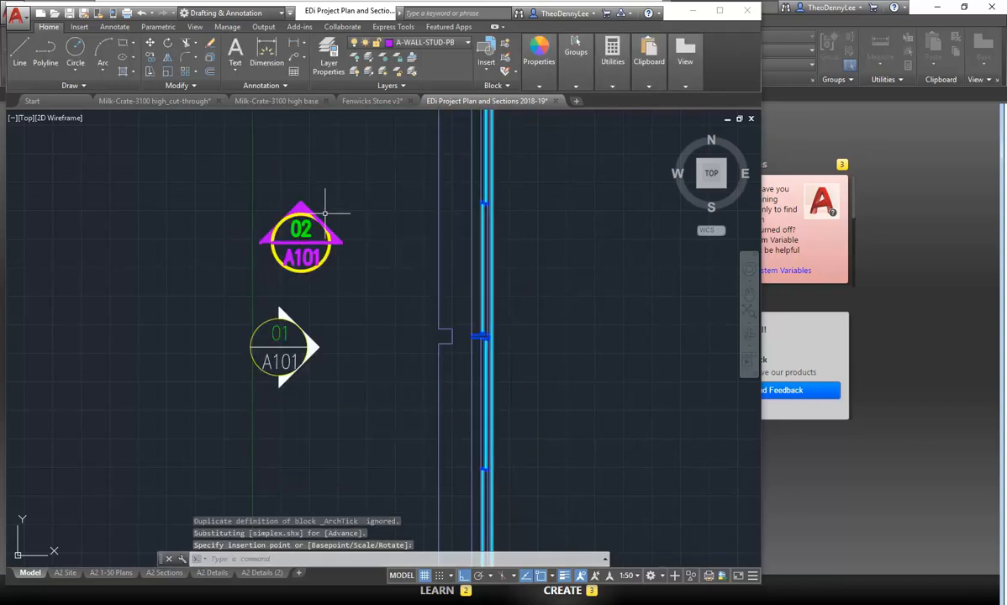
# - Put the 02/A101 section marker on the A-ANNO layer and clear the selection
pyautogui.click(281, 239)
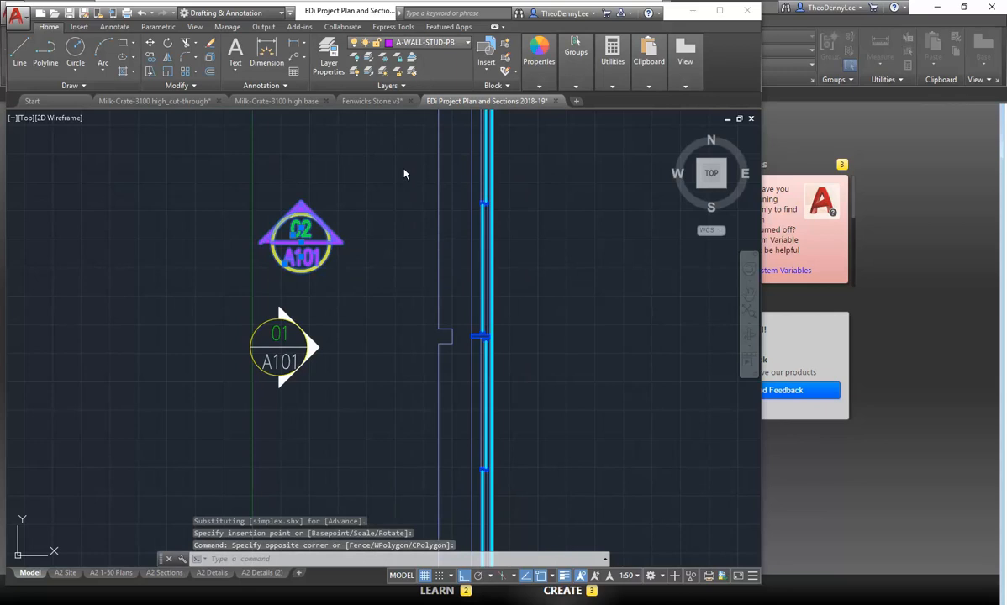
pyautogui.click(424, 42)
pyautogui.scroll(3, 412, 252)
pyautogui.click(412, 61)
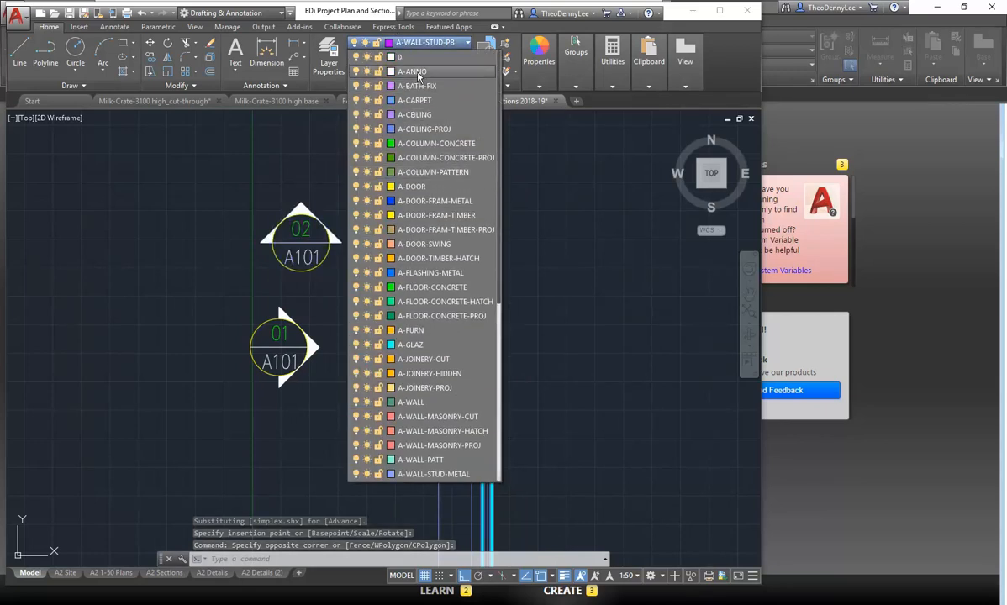
pyautogui.press('Escape')
pyautogui.press('Escape')
pyautogui.press('Escape')
pyautogui.scroll(-2, 302, 277)
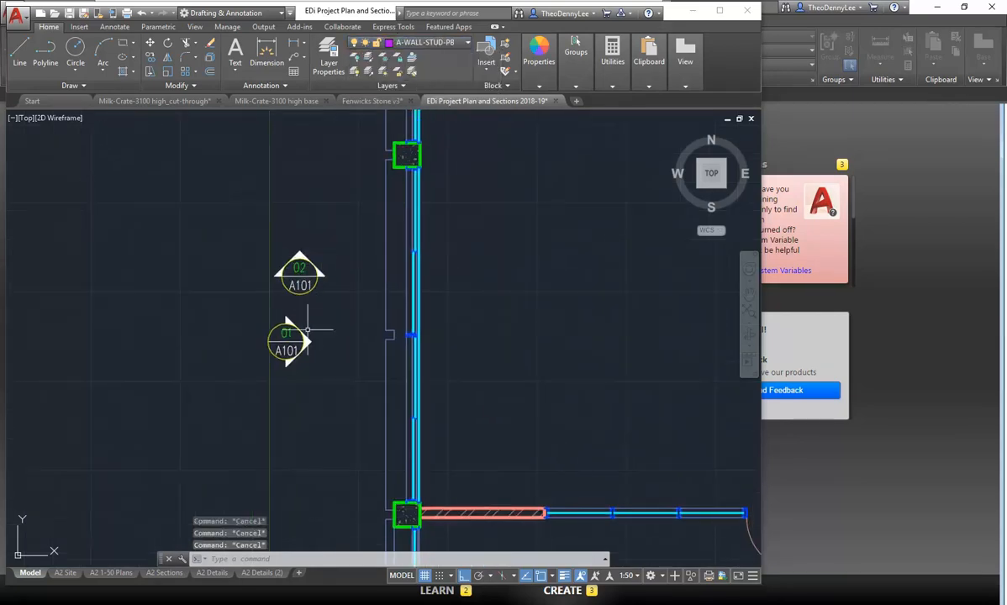
# - Delete the 01/A101 section marker below the 02/A101 marker
pyautogui.click(285, 340)
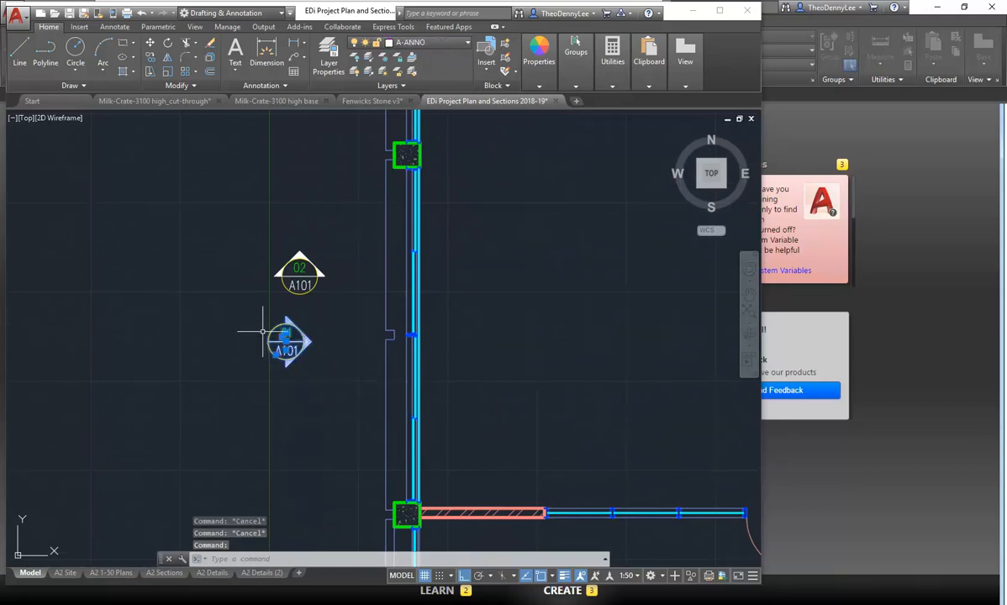
pyautogui.press('Delete')
pyautogui.scroll(3, 288, 342)
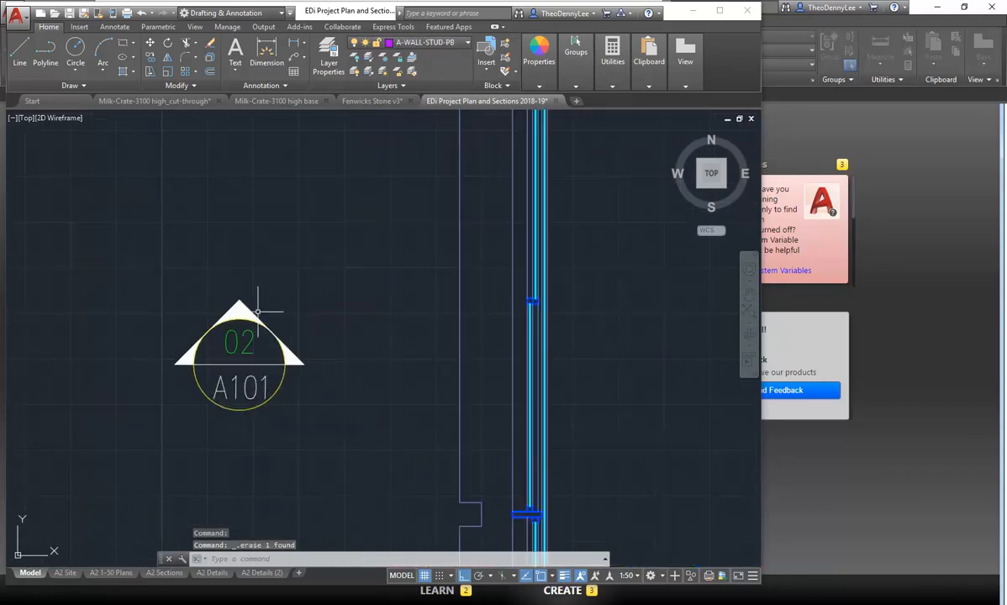
# - Examine the section and elevation markers on the furnished plan, including those around the dining and kitchen area
pyautogui.scroll(-5, 257, 315)
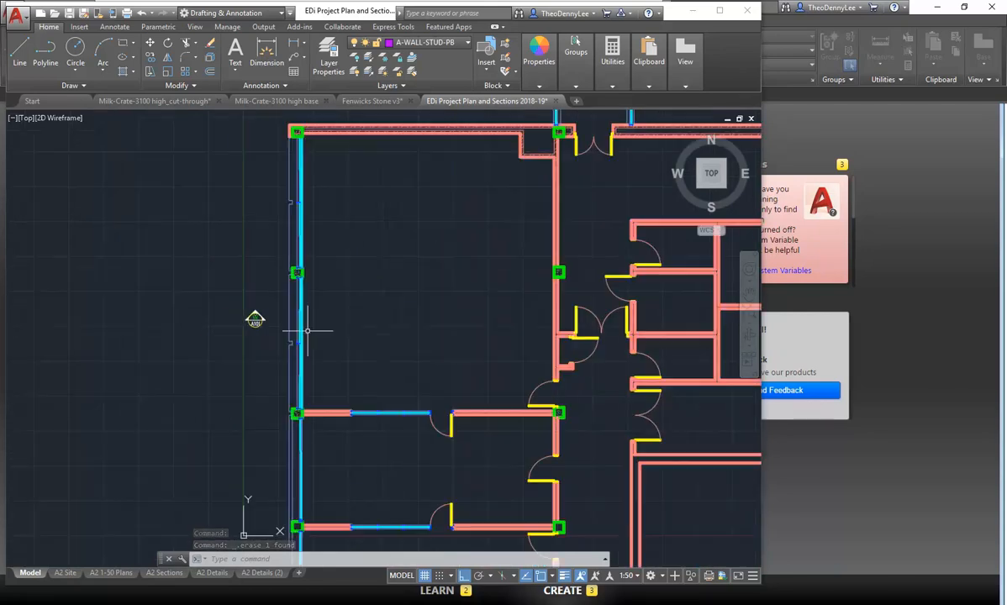
pyautogui.moveTo(467, 358); pyautogui.dragTo(250, 363, button='middle')
pyautogui.scroll(-5, 357, 362)
pyautogui.scroll(-5, 357, 364)
pyautogui.moveTo(503, 363); pyautogui.dragTo(277, 357, button='middle')
pyautogui.scroll(5, 333, 364)
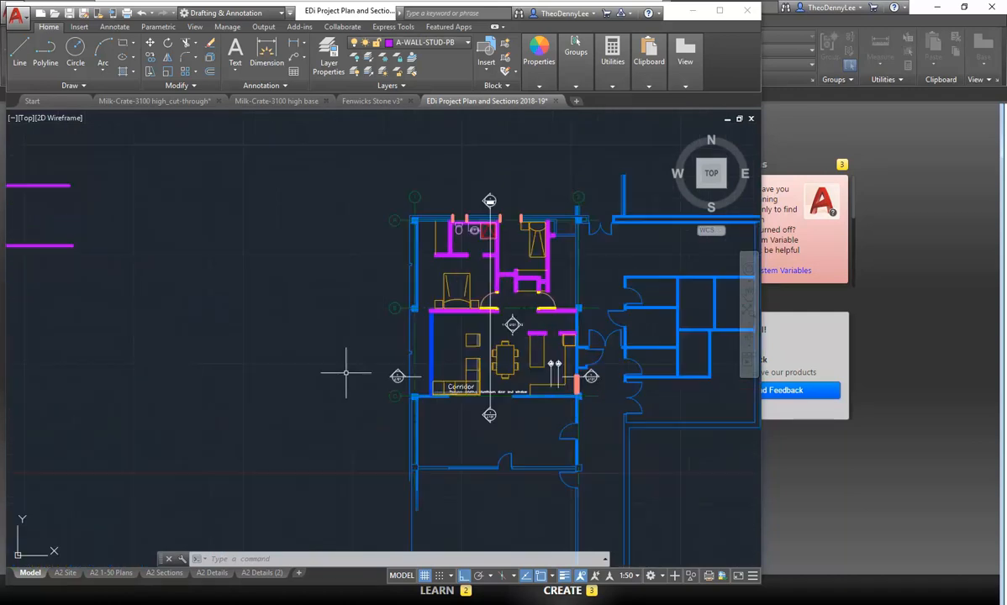
pyautogui.scroll(5, 471, 344)
pyautogui.scroll(-2, 489, 344)
pyautogui.moveTo(606, 344); pyautogui.dragTo(285, 344, button='middle')
pyautogui.scroll(-2, 336, 343)
pyautogui.moveTo(410, 340); pyautogui.dragTo(117, 371, button='middle')
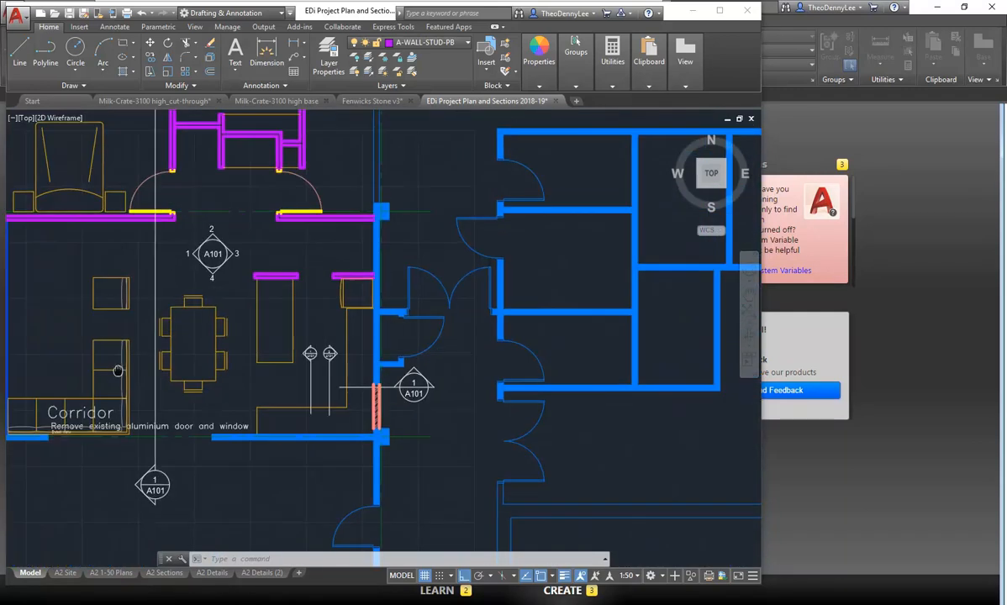
pyautogui.moveTo(322, 255); pyautogui.dragTo(319, 303, button='middle')
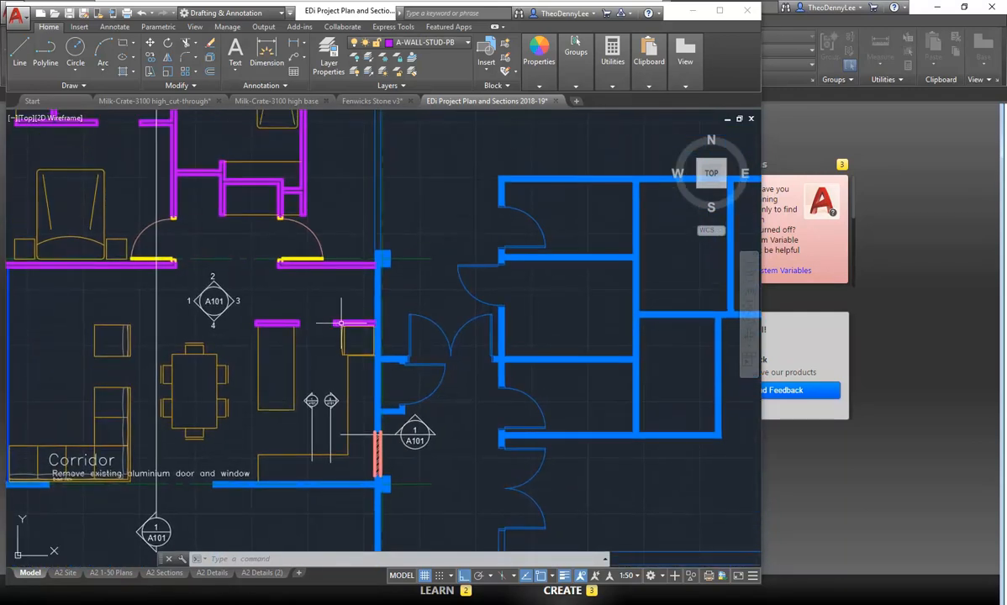
# - Delete the solid hatch from the existing east wall beside the kitchen, just below the blue column
pyautogui.scroll(5, 366, 283)
pyautogui.moveTo(377, 290); pyautogui.dragTo(399, 303, button='middle')
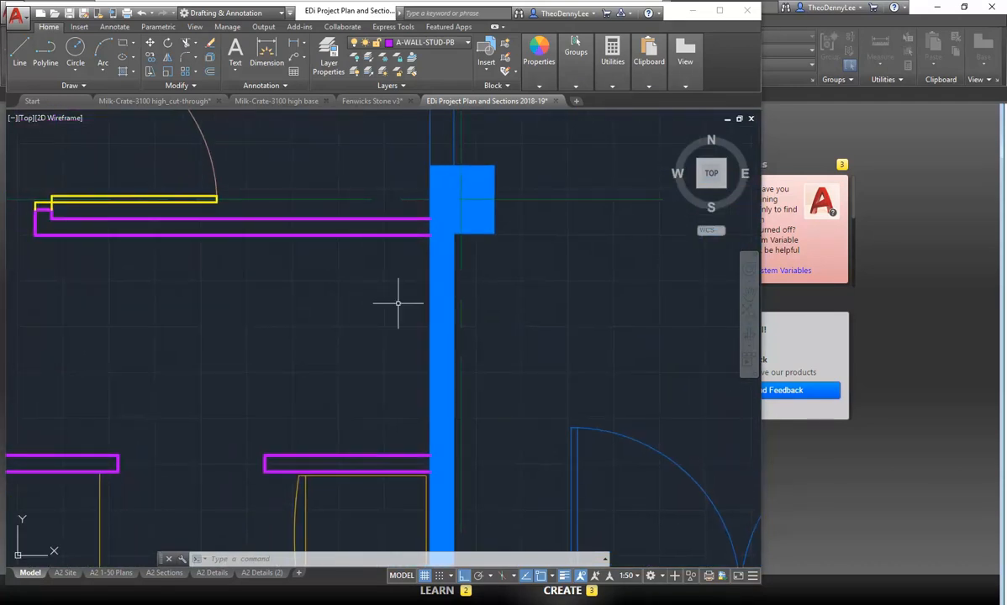
pyautogui.click(440, 356)
pyautogui.click(428, 353)
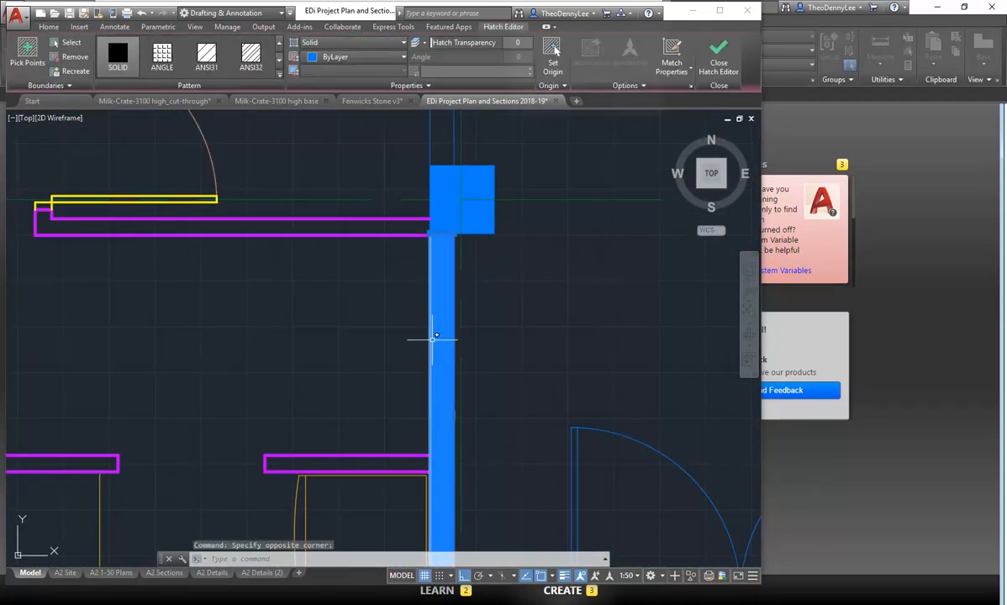
pyautogui.press('Delete')
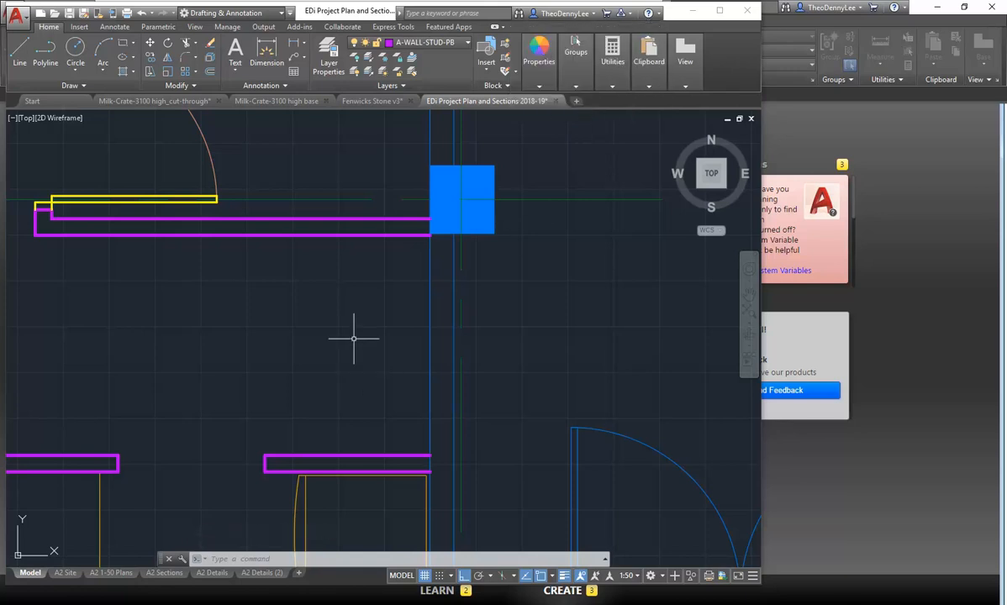
# - On the A-WALL-MASONRY-CUT layer, draw a line across the unhatched wall, level with the short stud wall's upper face
pyautogui.click(427, 43)
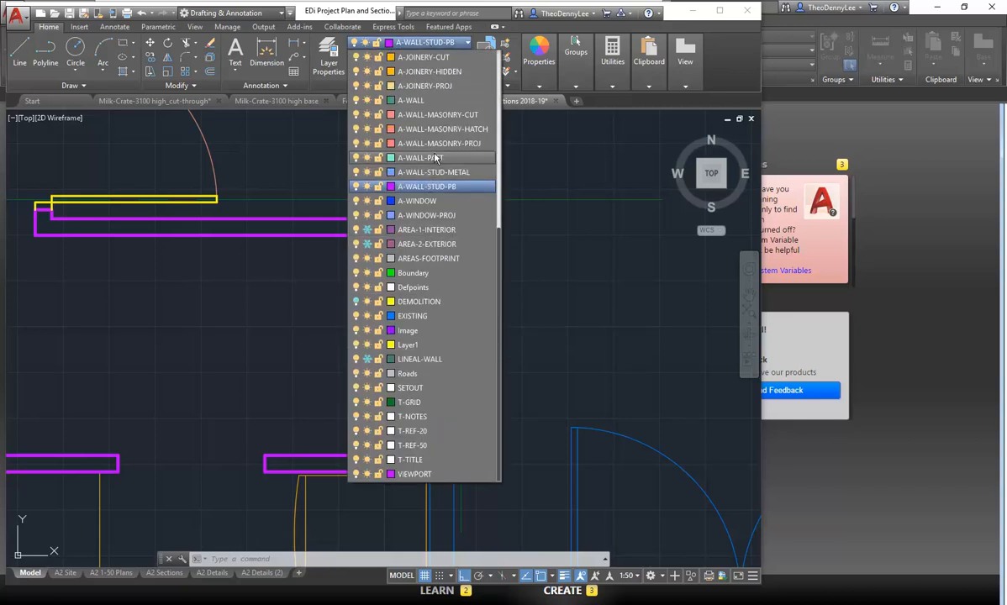
pyautogui.click(412, 115)
pyautogui.click(20, 50)
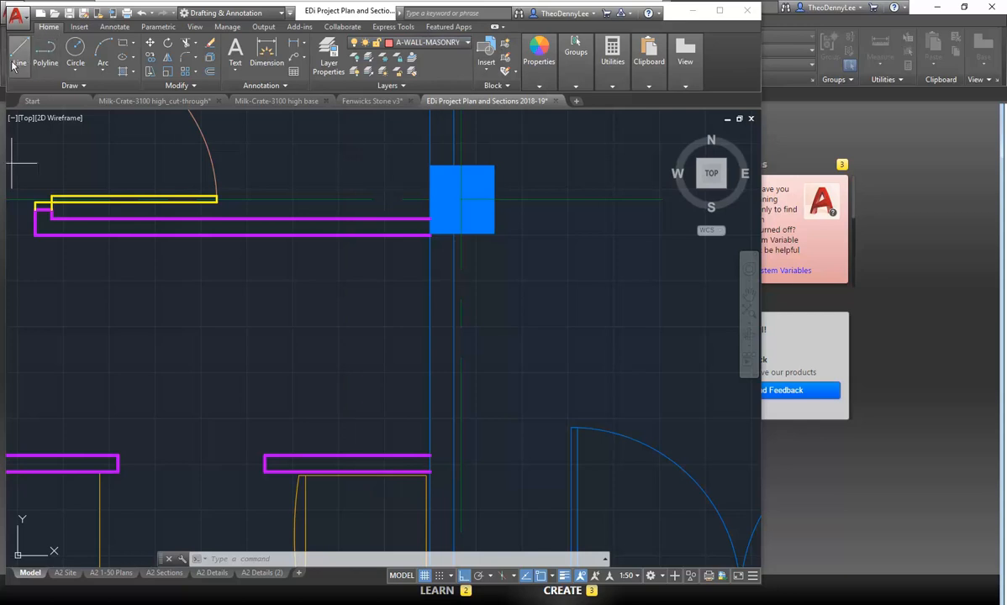
pyautogui.click(452, 457)
pyautogui.click(422, 427)
pyautogui.rightClick(397, 404)
pyautogui.click(420, 411)
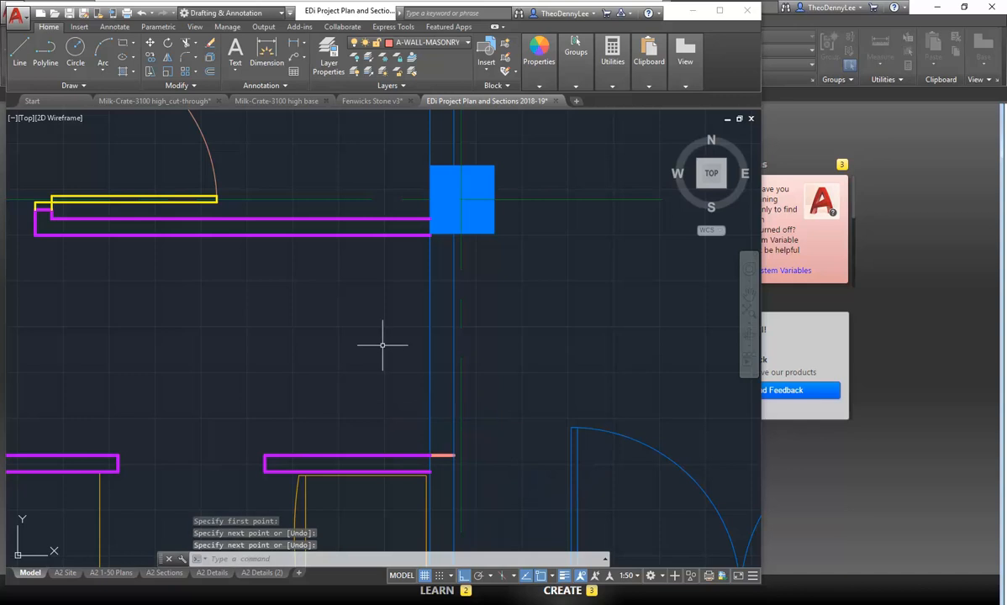
# - Offset the line across the wall 100 upward
pyautogui.write('o')
pyautogui.press('Return')
pyautogui.write('1')
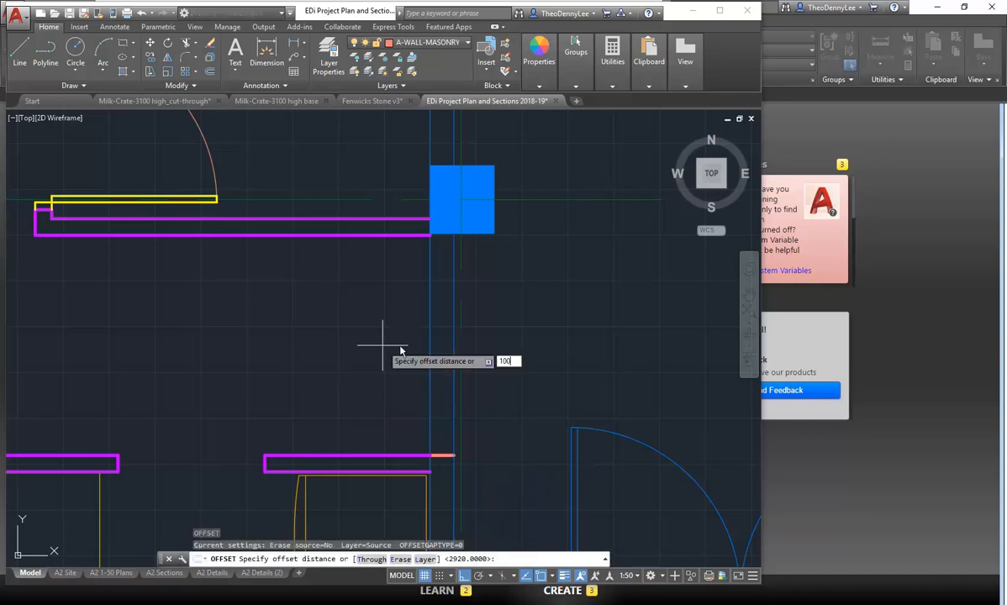
pyautogui.write('00')
pyautogui.press('Return')
pyautogui.click(439, 456)
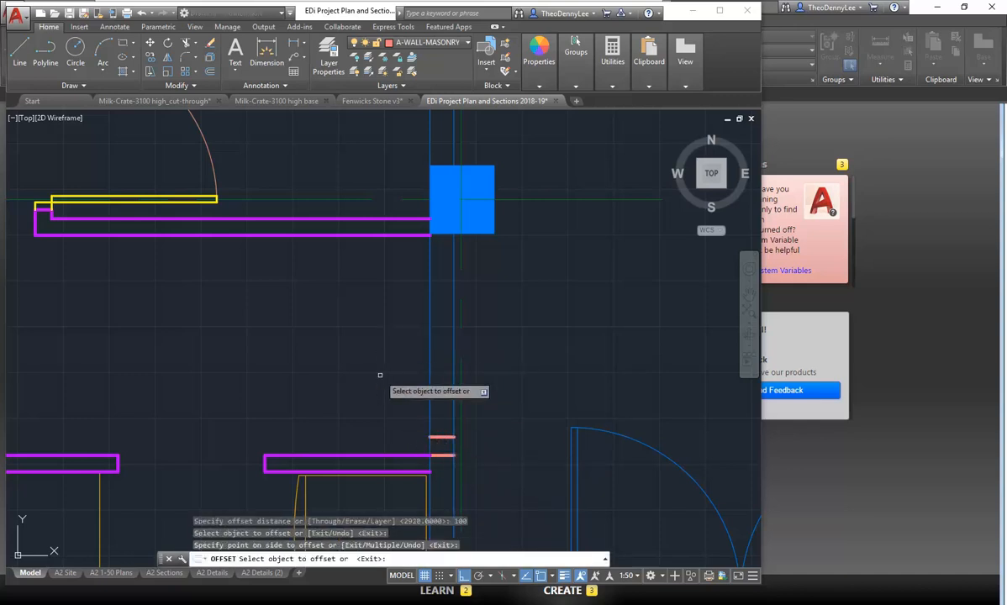
pyautogui.click(379, 375)
pyautogui.press('Return')
# - Offset the upper line across the wall 900 upward and delete the original line at the stud wall face
pyautogui.press('Return')
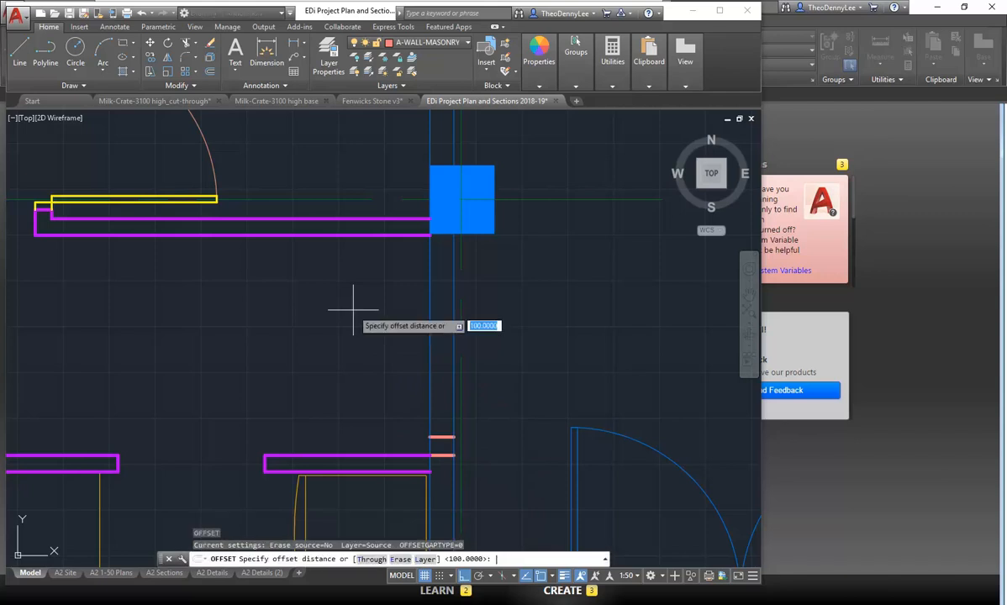
pyautogui.write('9')
pyautogui.press('Return')
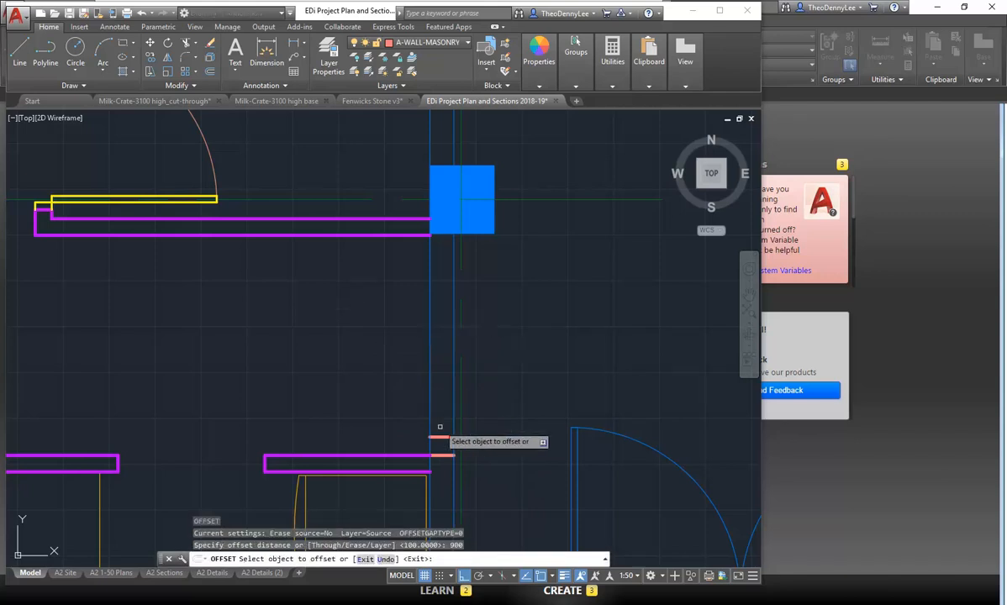
pyautogui.click(443, 438)
pyautogui.click(332, 252)
pyautogui.press('Return')
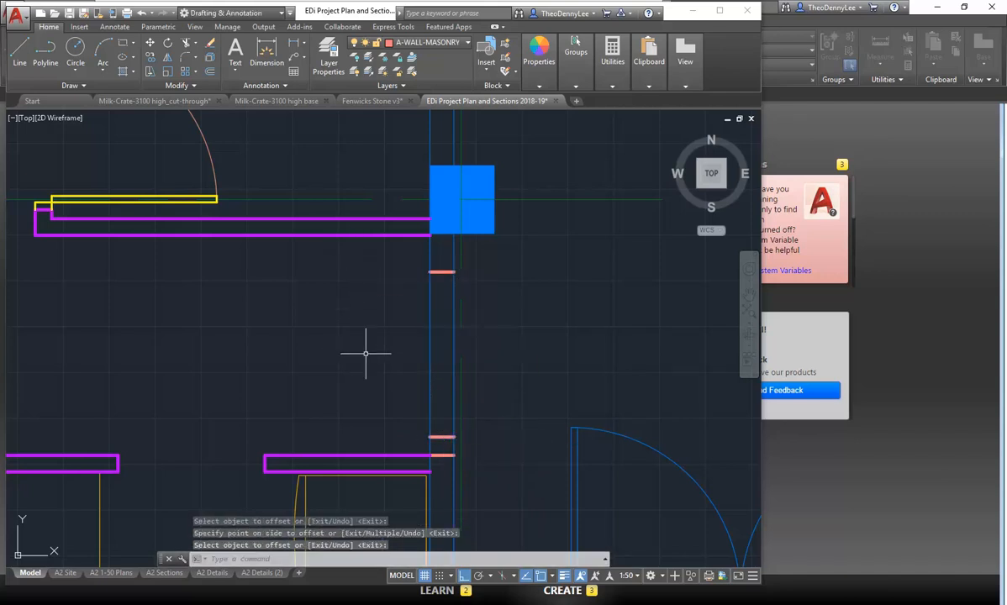
pyautogui.click(442, 455)
pyautogui.press('Delete')
# - Move the two remaining lines across the wall up by 50
pyautogui.write('m')
pyautogui.press('Return')
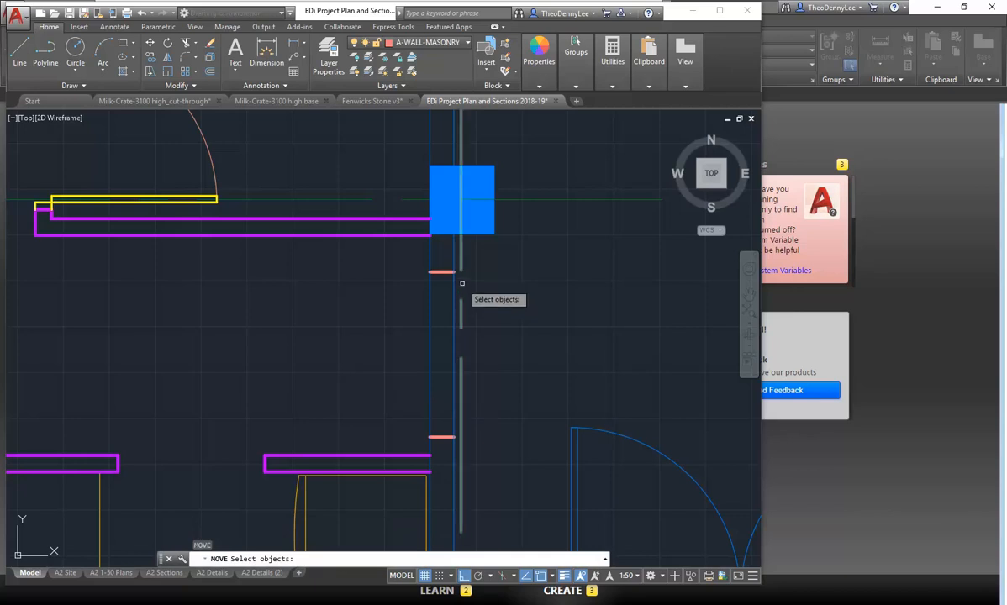
pyautogui.click(442, 271)
pyautogui.click(441, 437)
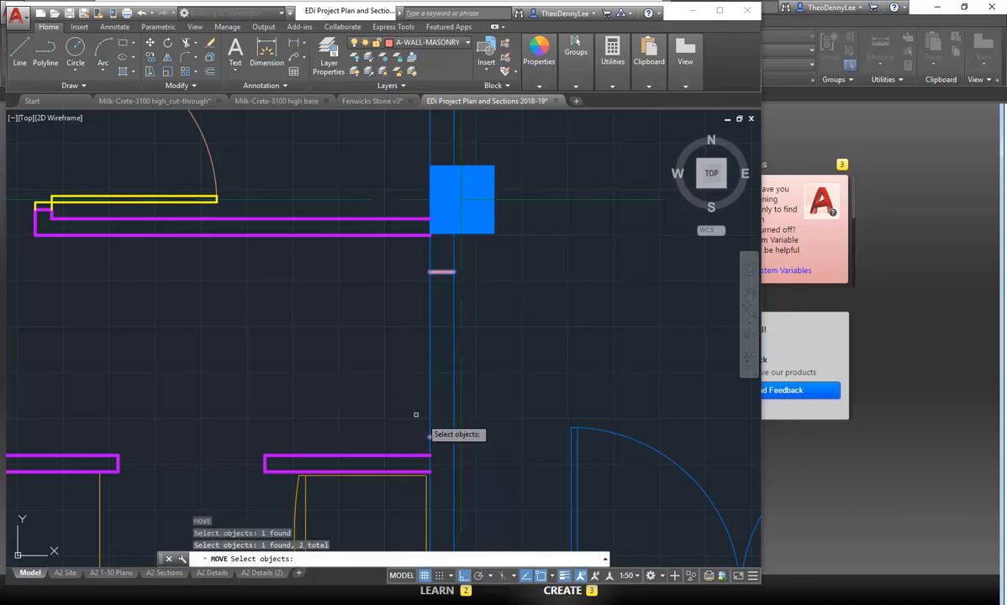
pyautogui.press('Return')
pyautogui.click(370, 412)
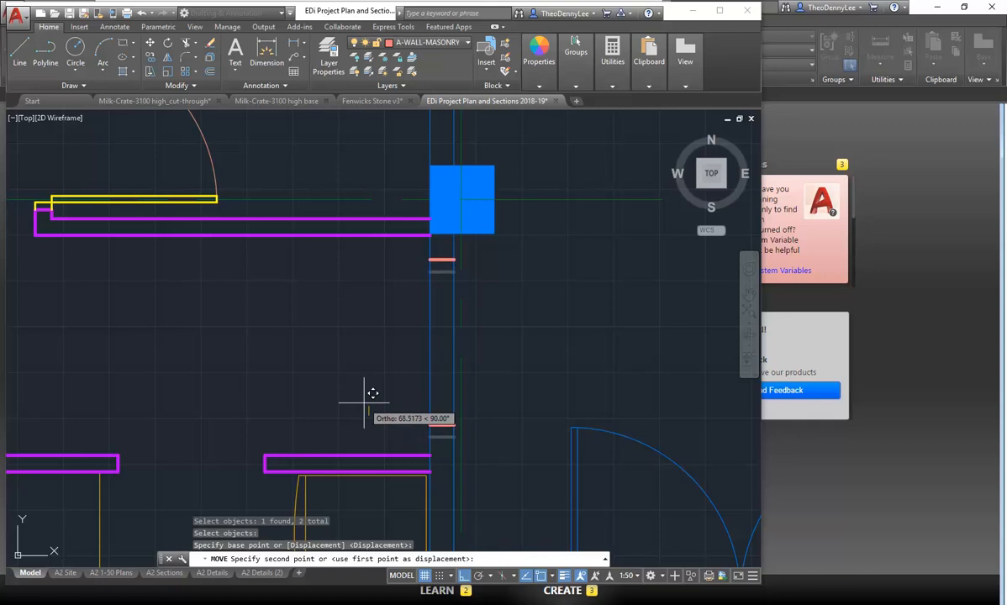
pyautogui.write('50')
pyautogui.press('Return')
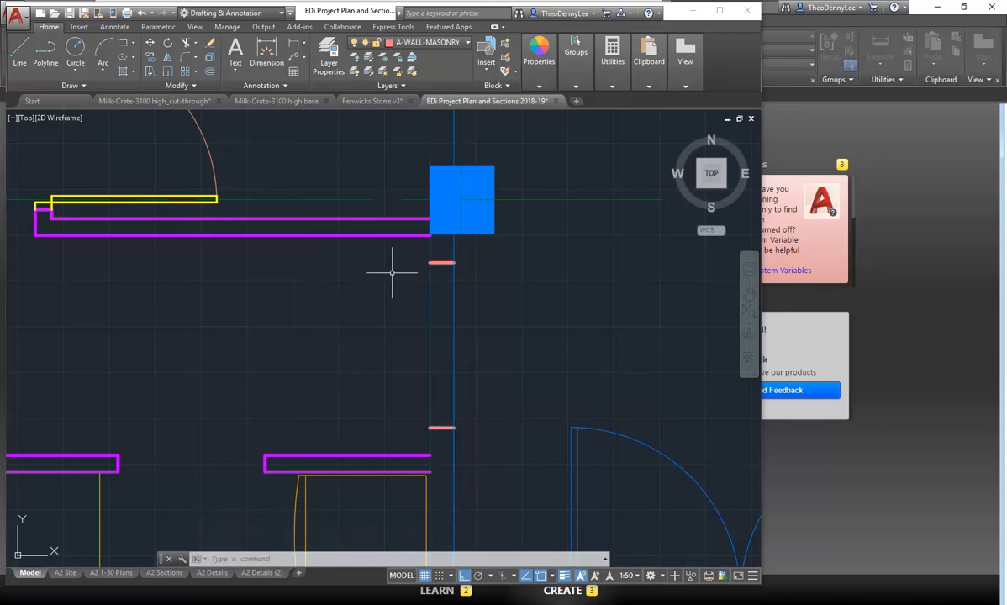
# - Trim away the two wall lines between the jamb lines to open the gap in the east wall
pyautogui.click(186, 44)
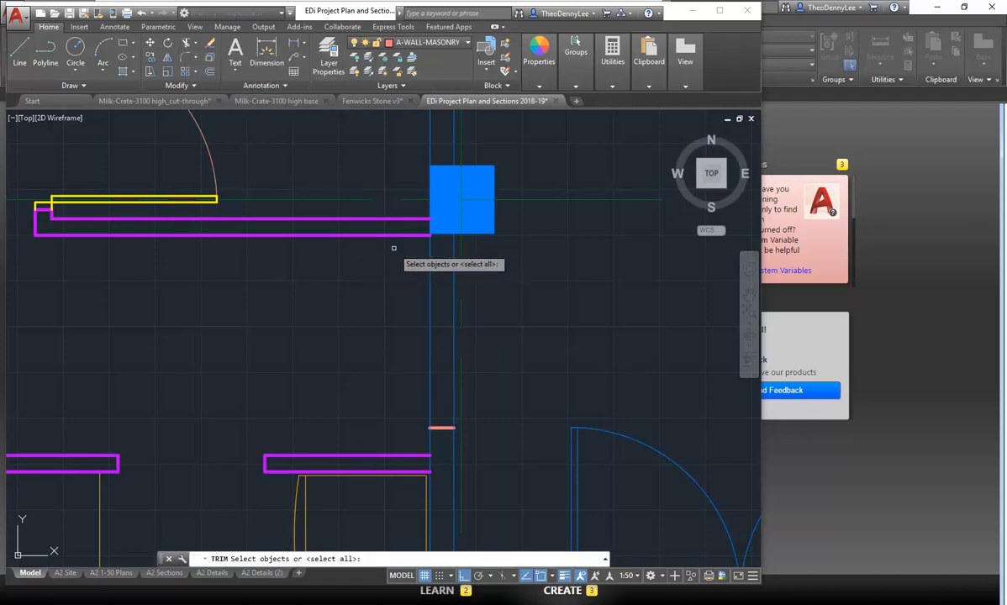
pyautogui.press('Return')
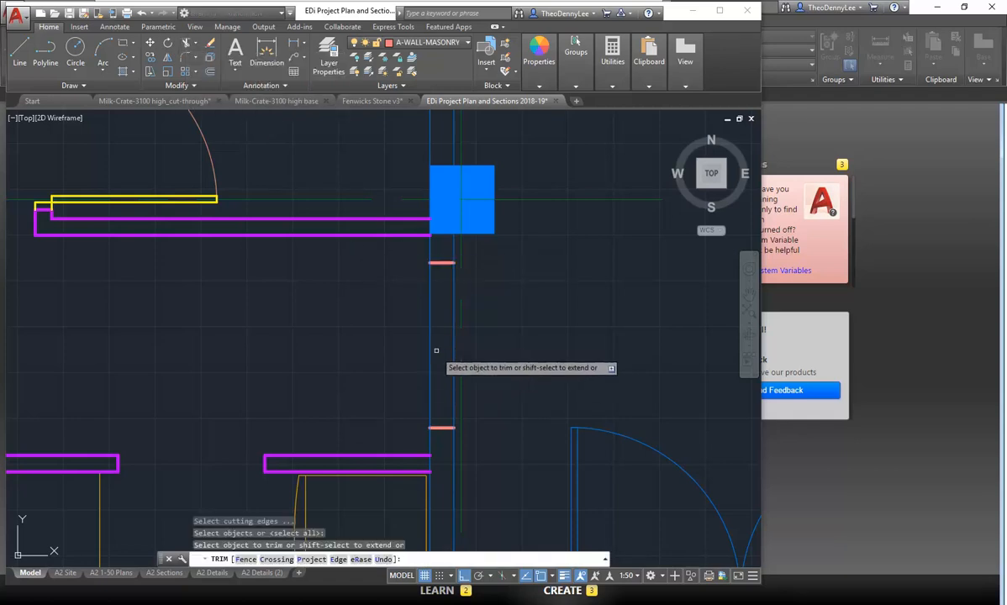
pyautogui.rightClick(363, 328)
pyautogui.click(370, 328)
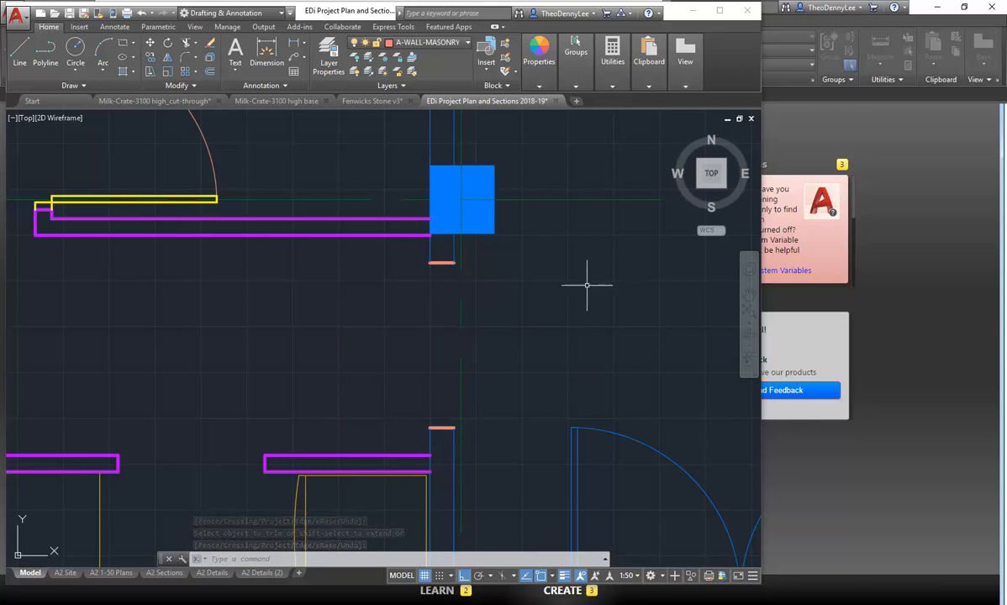
# - Make A-DOOR-FRAM-TIMBER the current layer
pyautogui.scroll(2, 327, 327)
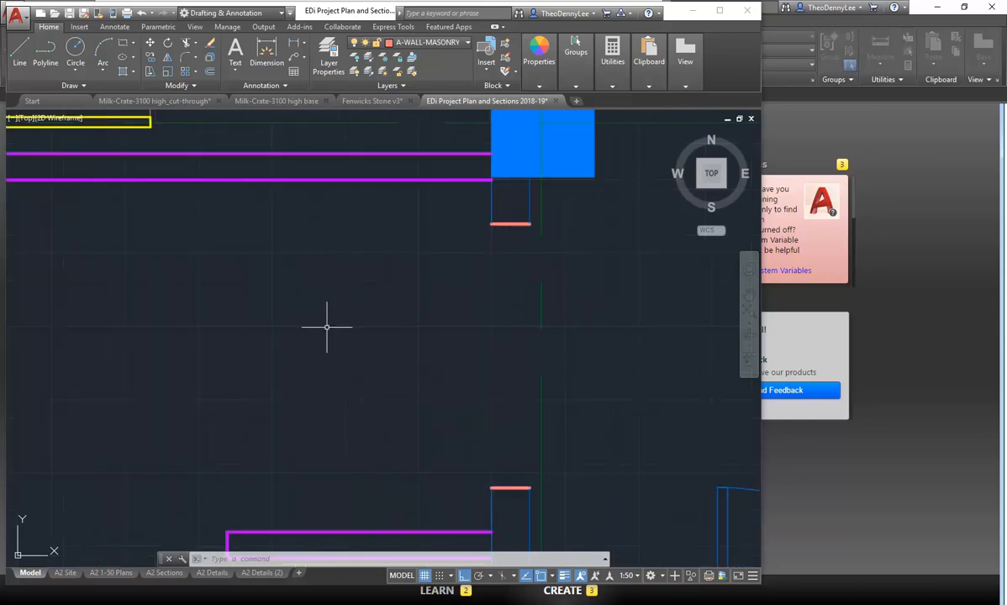
pyautogui.click(427, 44)
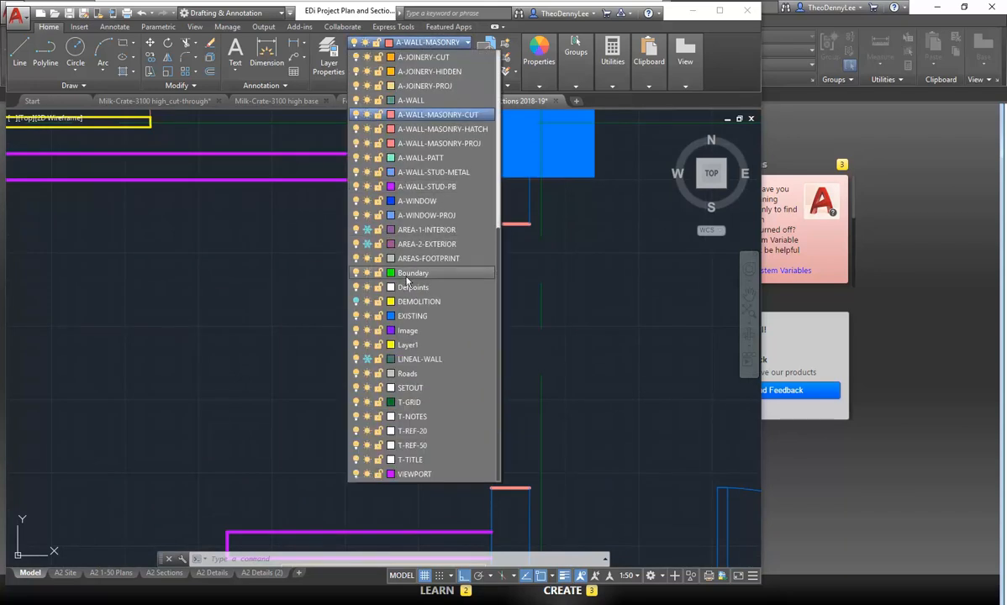
pyautogui.scroll(4, 422, 223)
pyautogui.scroll(3, 422, 223)
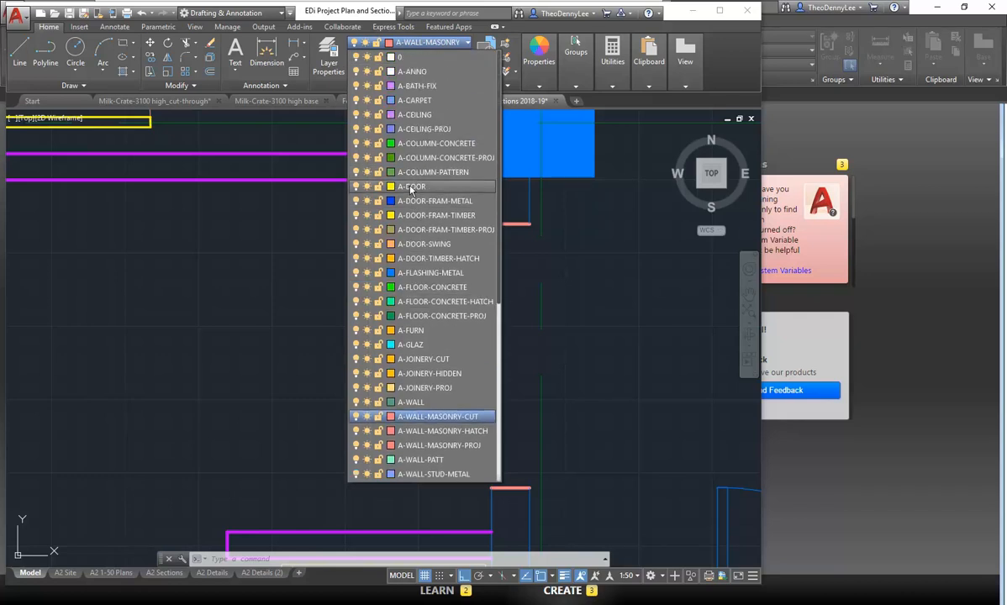
pyautogui.click(411, 189)
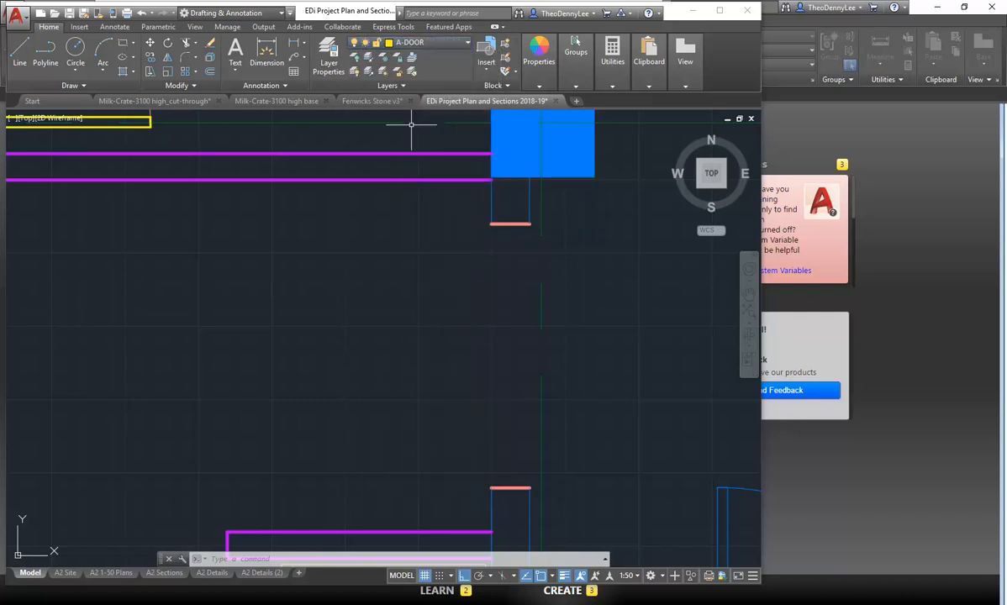
pyautogui.click(434, 43)
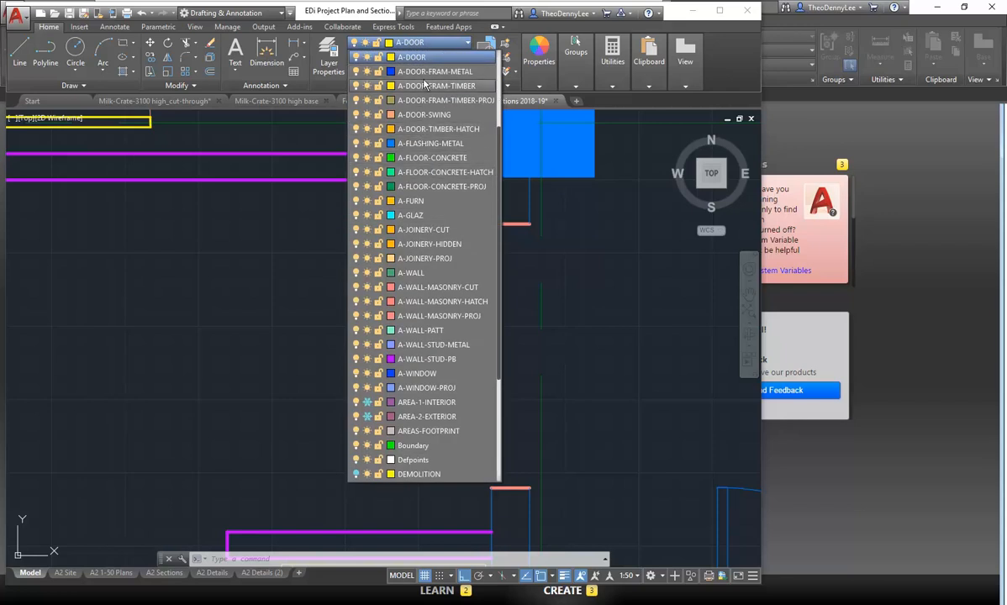
pyautogui.scroll(2, 424, 160)
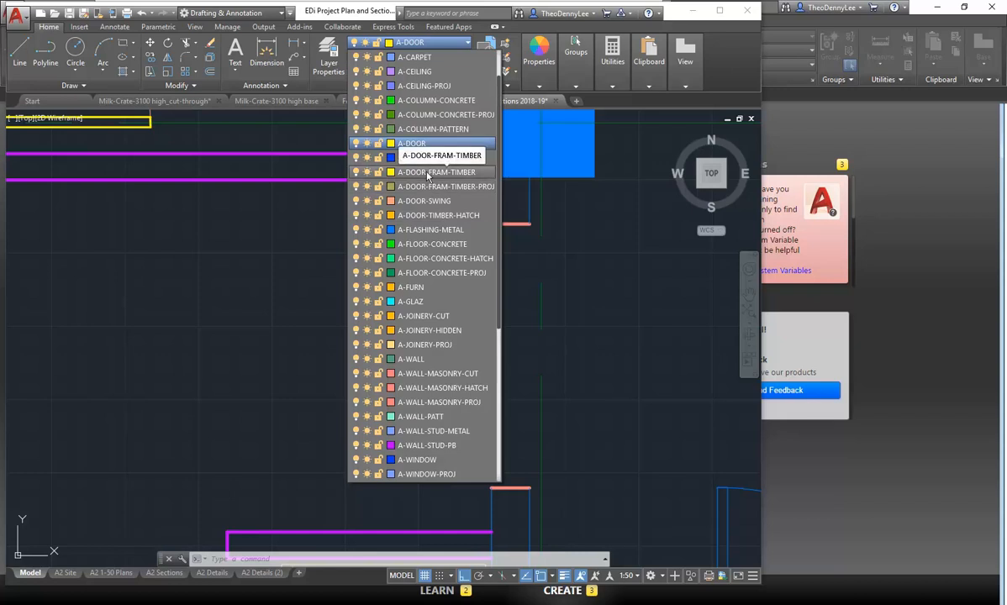
pyautogui.click(428, 172)
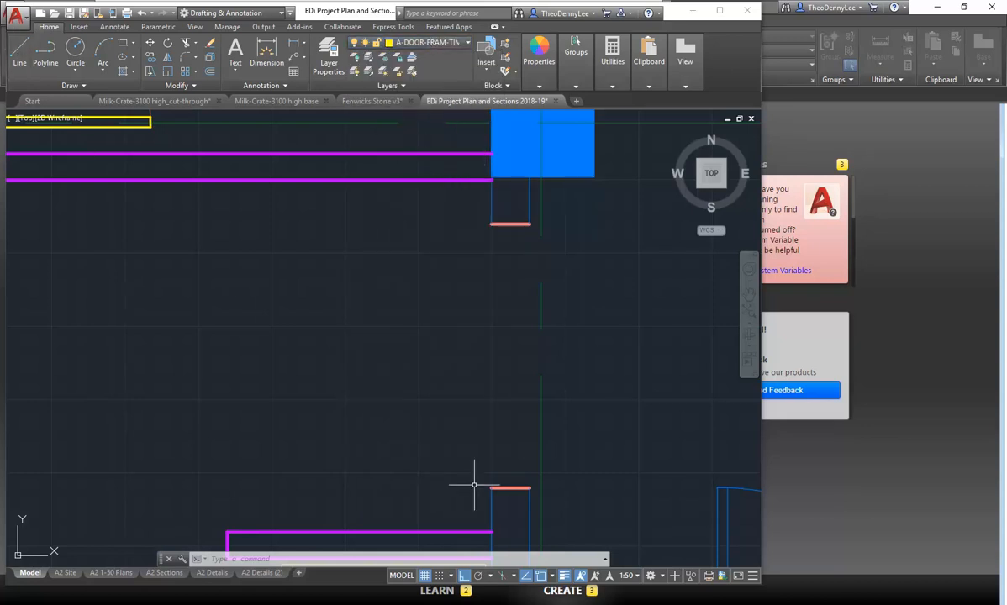
# - Draw a 40 by 130 timber frame outline on top of the opening's lower jamb line, spanning the wall thickness
pyautogui.click(17, 53)
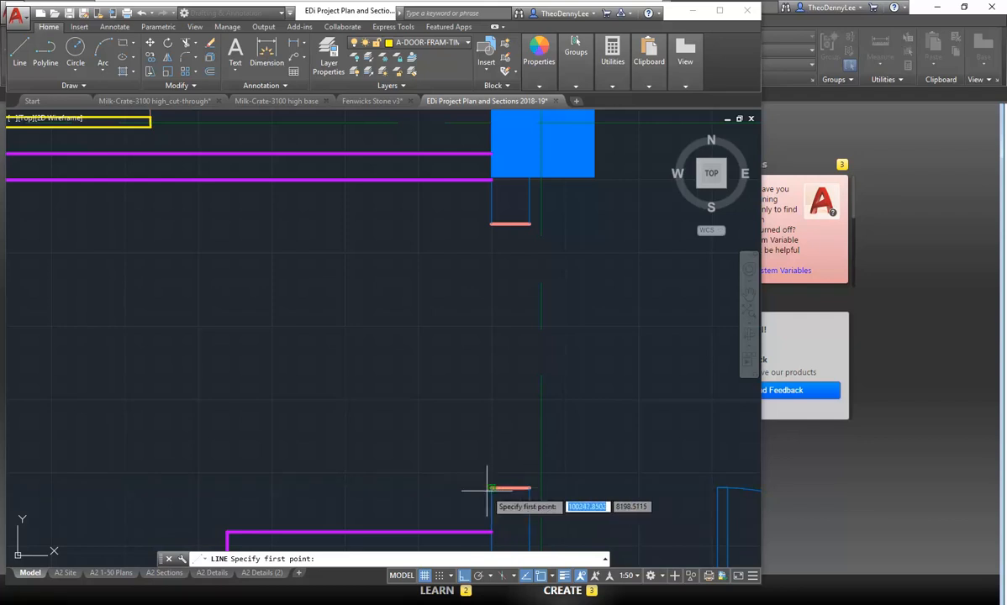
pyautogui.click(530, 487)
pyautogui.write('40')
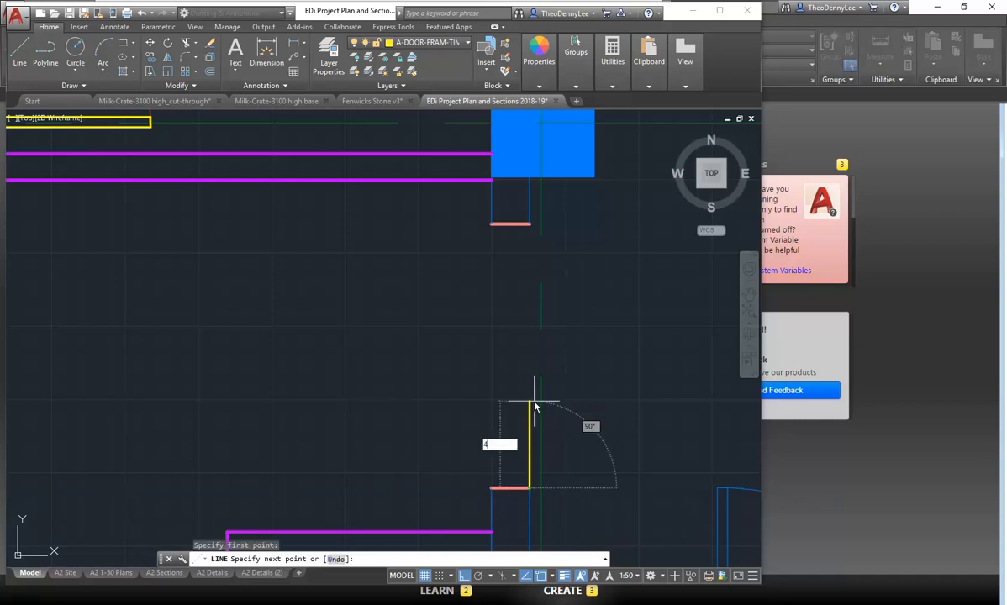
pyautogui.press('Return')
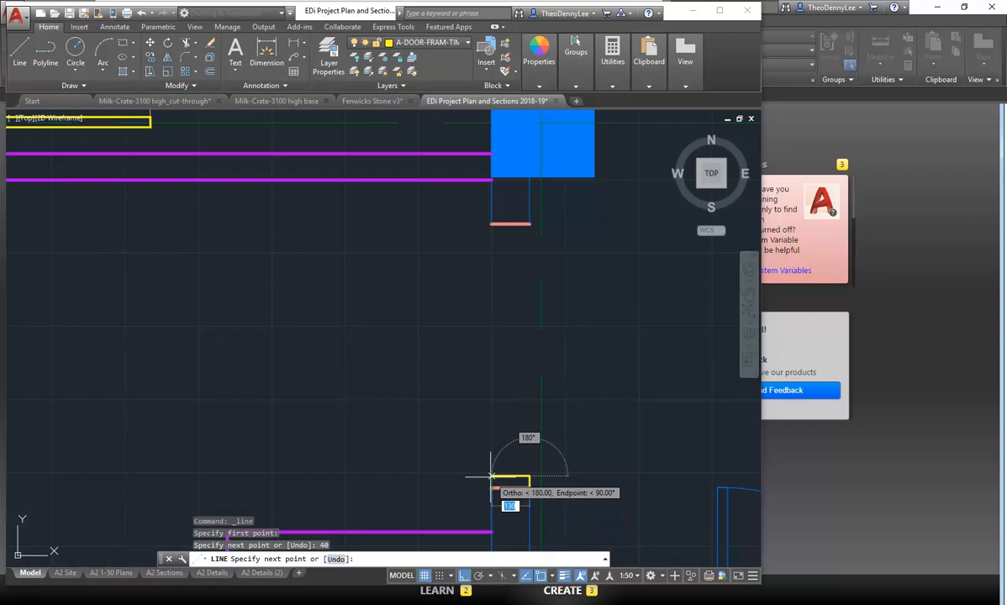
pyautogui.write('130')
pyautogui.press('Return')
pyautogui.press('Return')
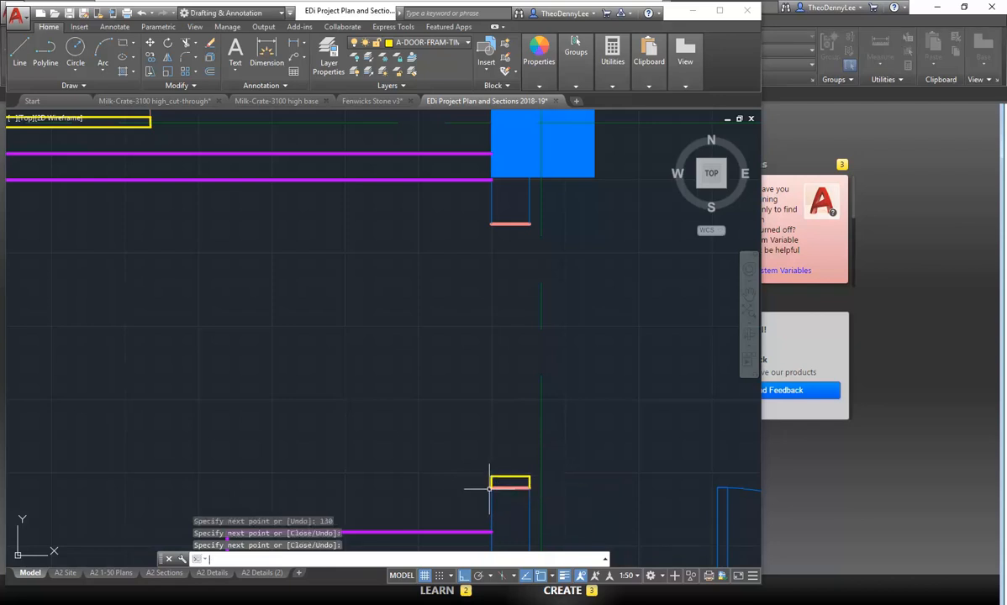
# - Draw a matching 40 by 130 timber frame outline beneath the opening's upper jamb line
pyautogui.press('Return')
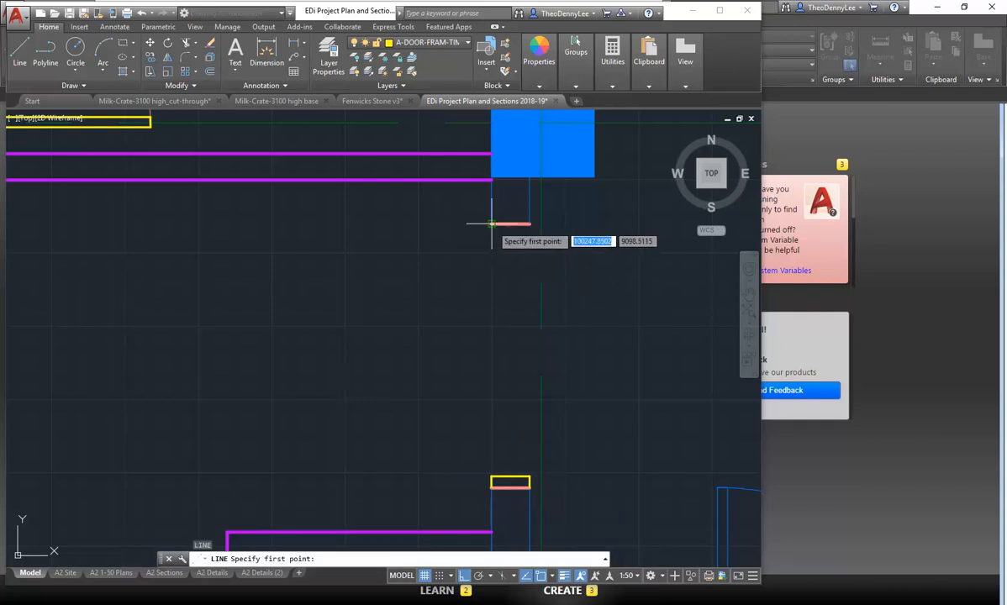
pyautogui.click(491, 225)
pyautogui.write('40')
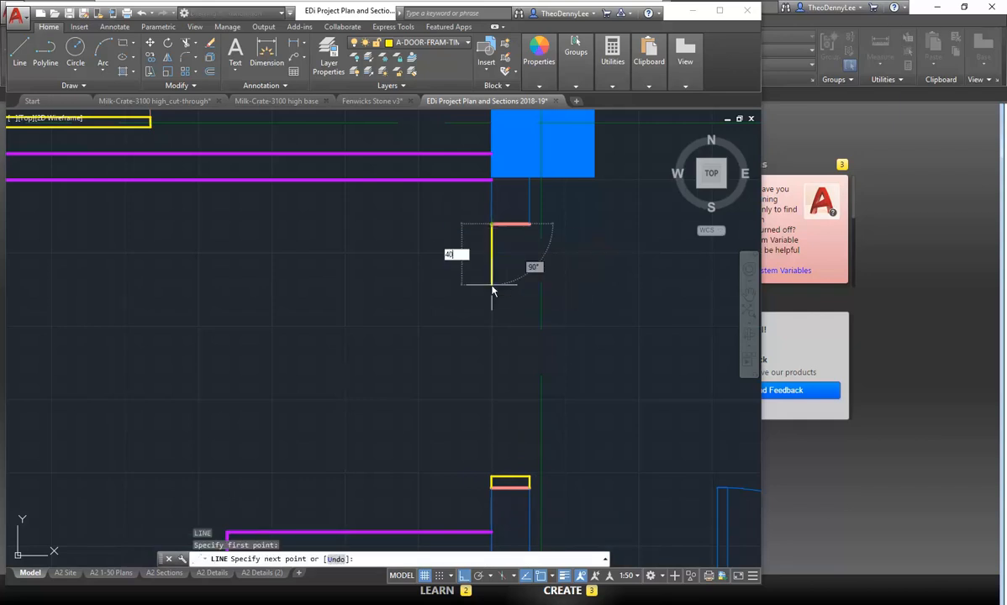
pyautogui.press('Return')
pyautogui.write('130')
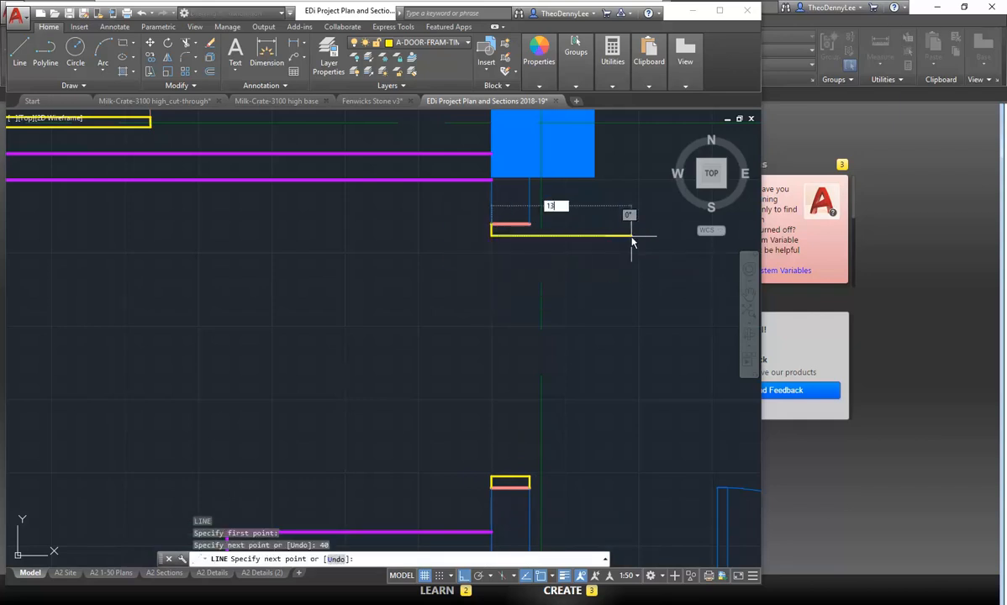
pyautogui.press('Return')
pyautogui.click(525, 224)
pyautogui.press('Return')
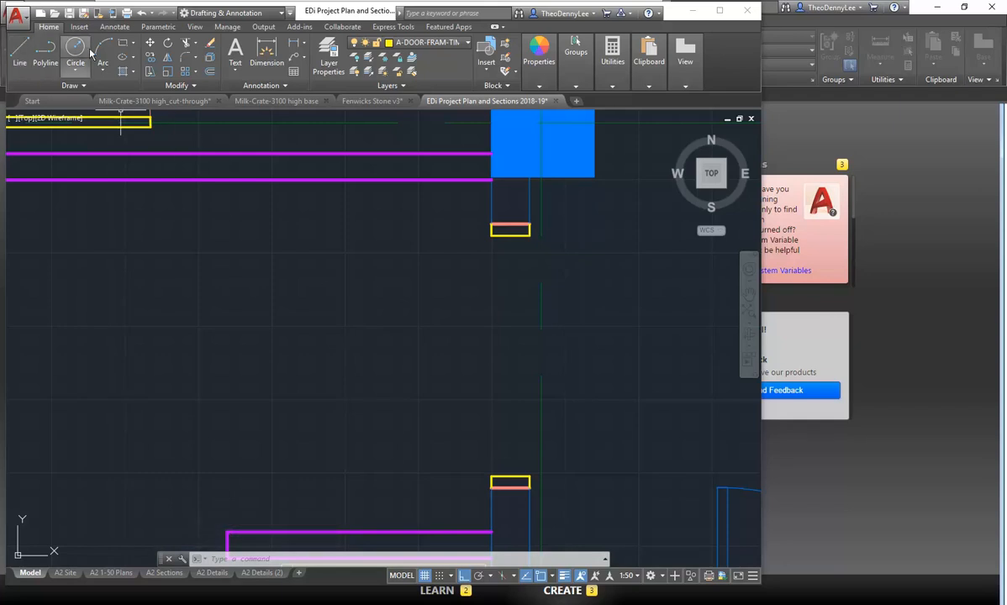
# - Draw the open door leaf as an 820 by 35 rectangle extending west from the upper frame's lower inside corner
pyautogui.click(122, 46)
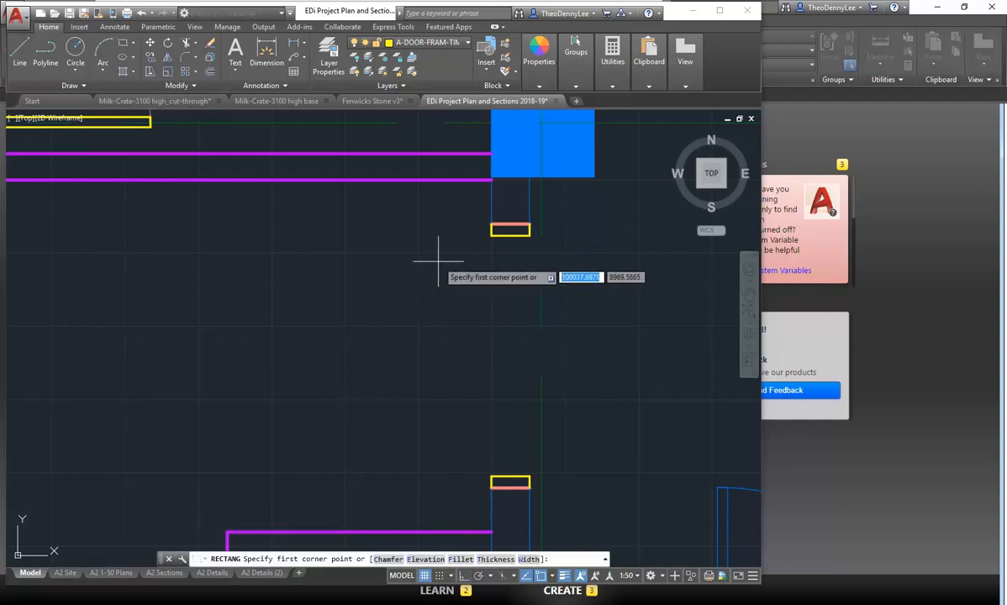
pyautogui.click(491, 236)
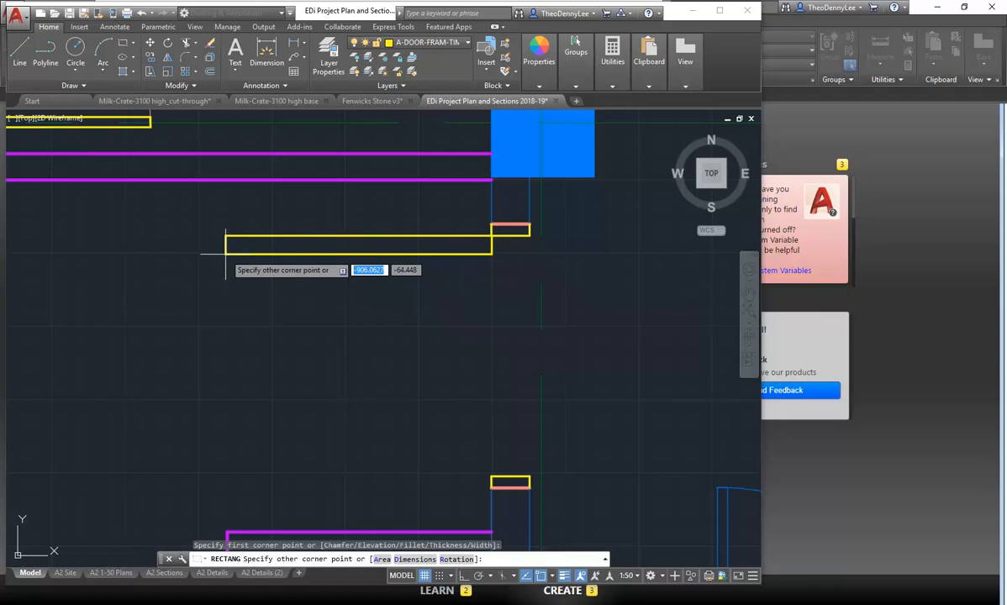
pyautogui.write('-820')
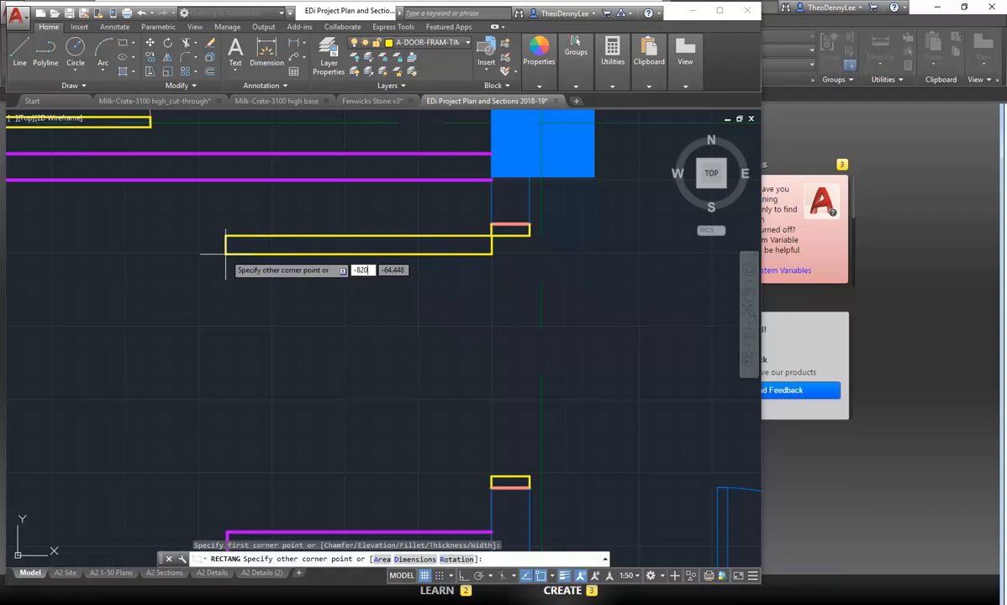
pyautogui.press('Tab')
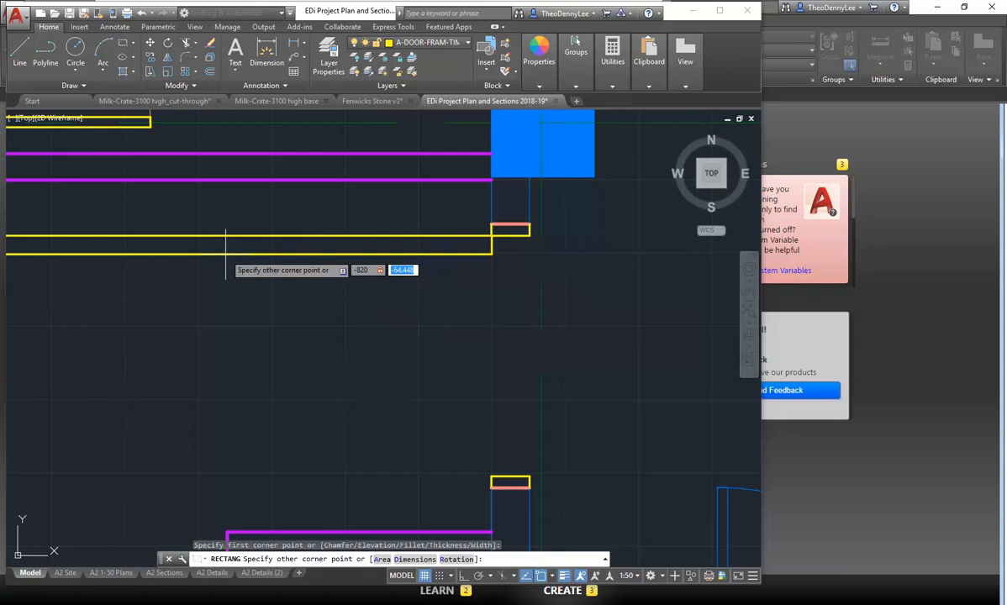
pyautogui.write('-35')
pyautogui.press('Return')
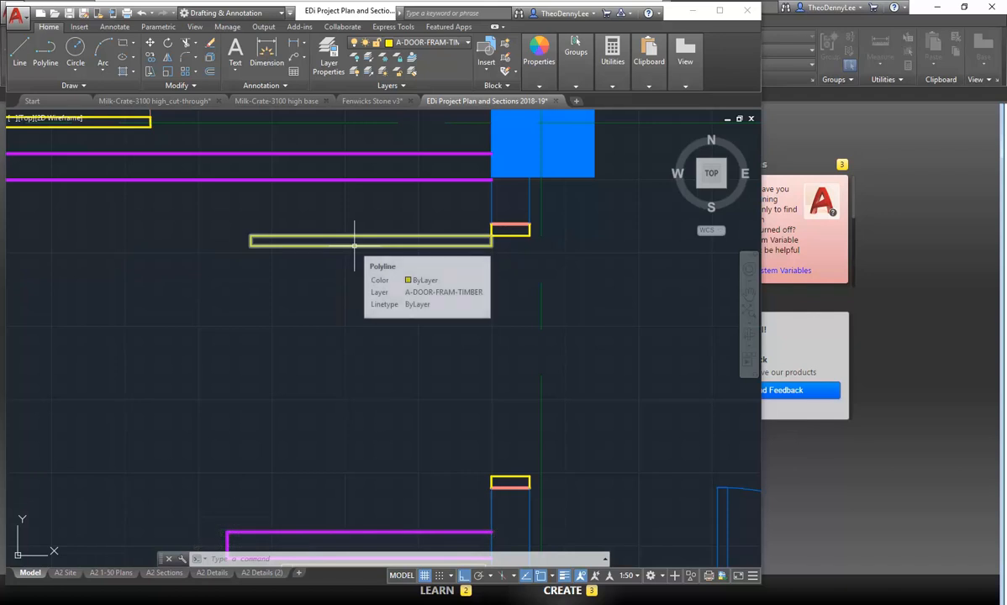
# - On the A-DOOR-SWING layer, draw a Start, Center, End arc from the leaf's upper outer corner, centred on the hinge corner, to the lower frame
pyautogui.click(412, 44)
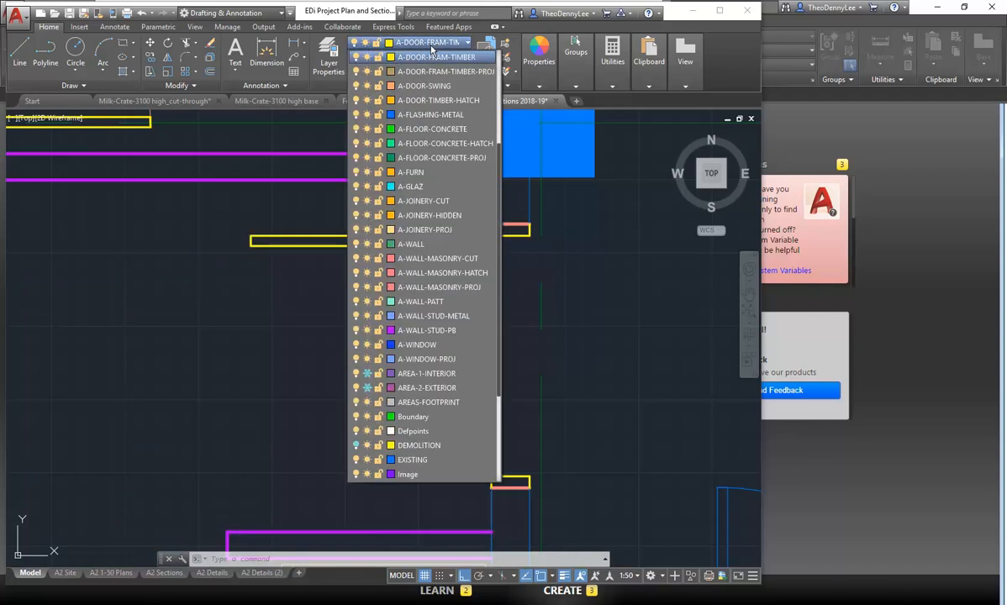
pyautogui.click(425, 87)
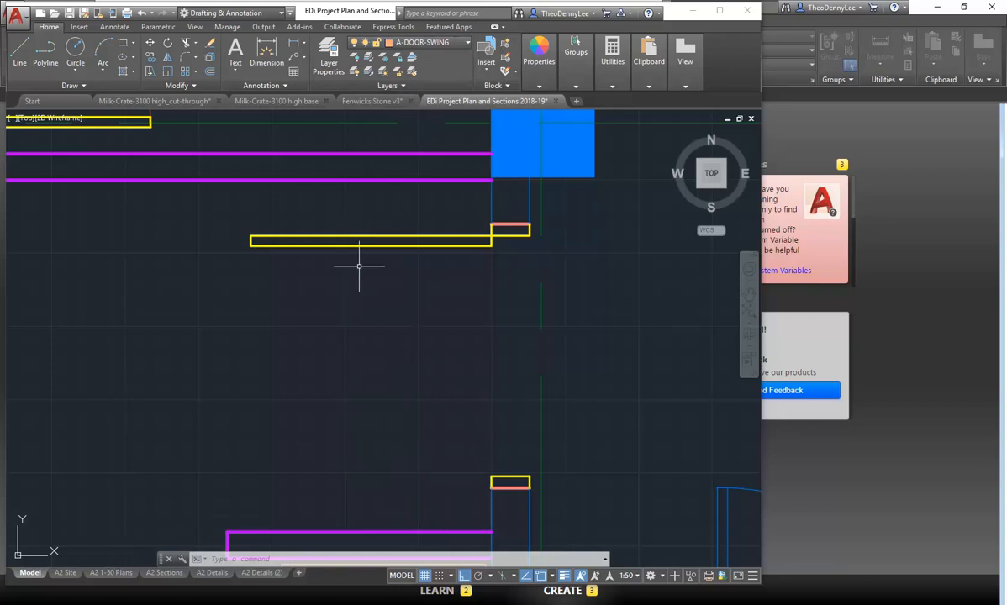
pyautogui.click(104, 67)
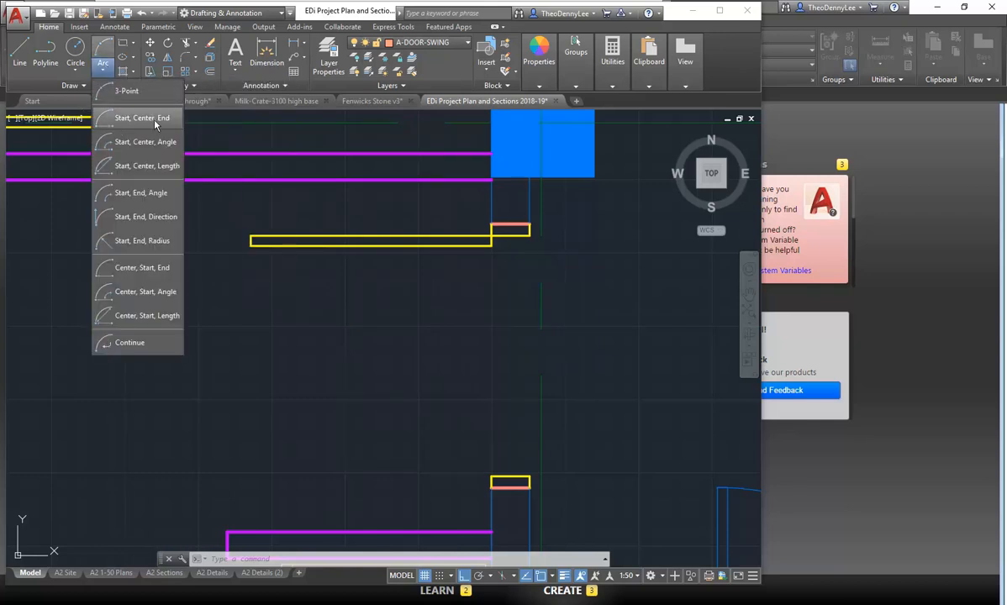
pyautogui.click(101, 113)
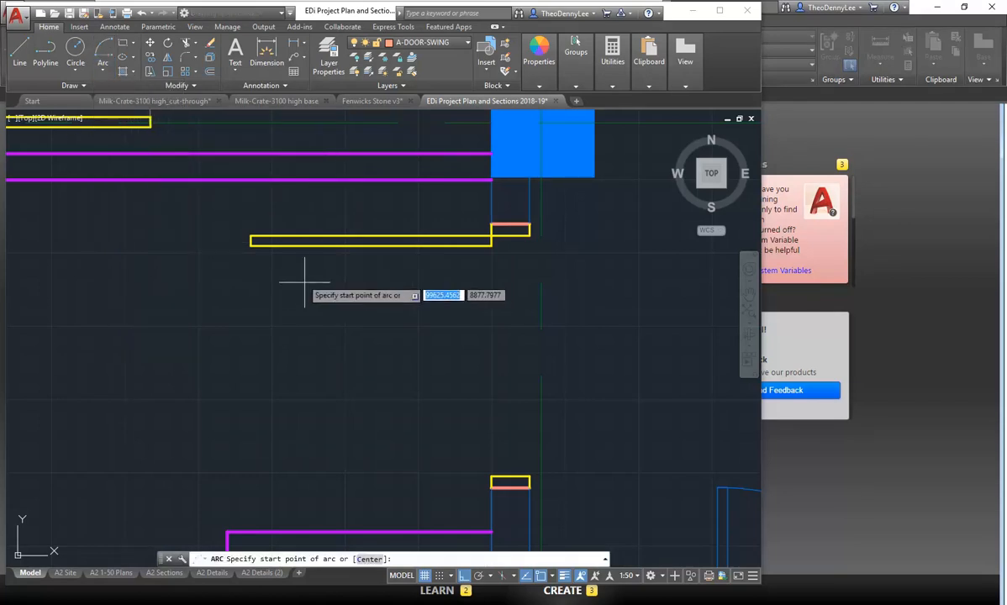
pyautogui.click(250, 236)
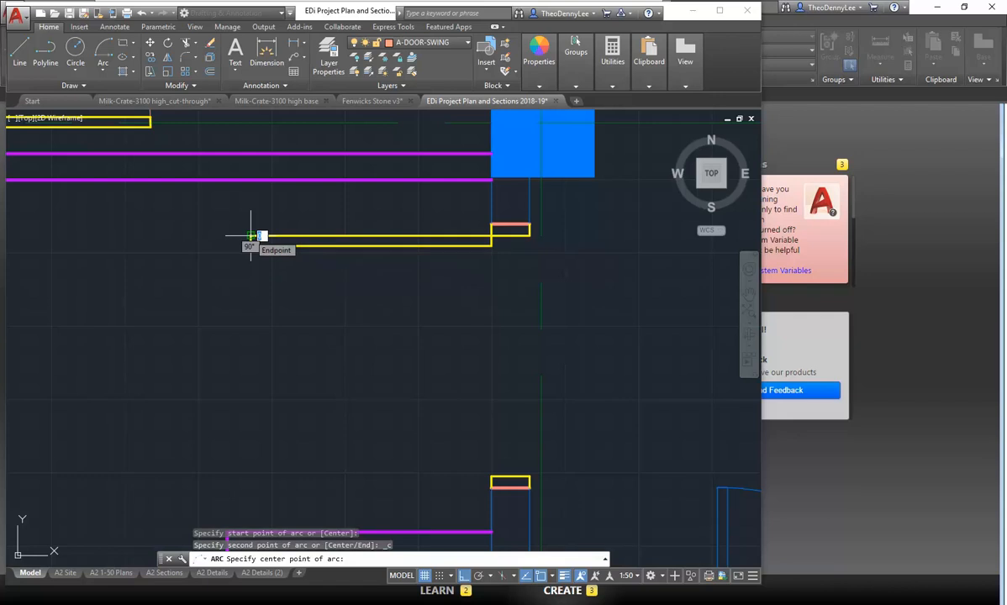
pyautogui.click(492, 238)
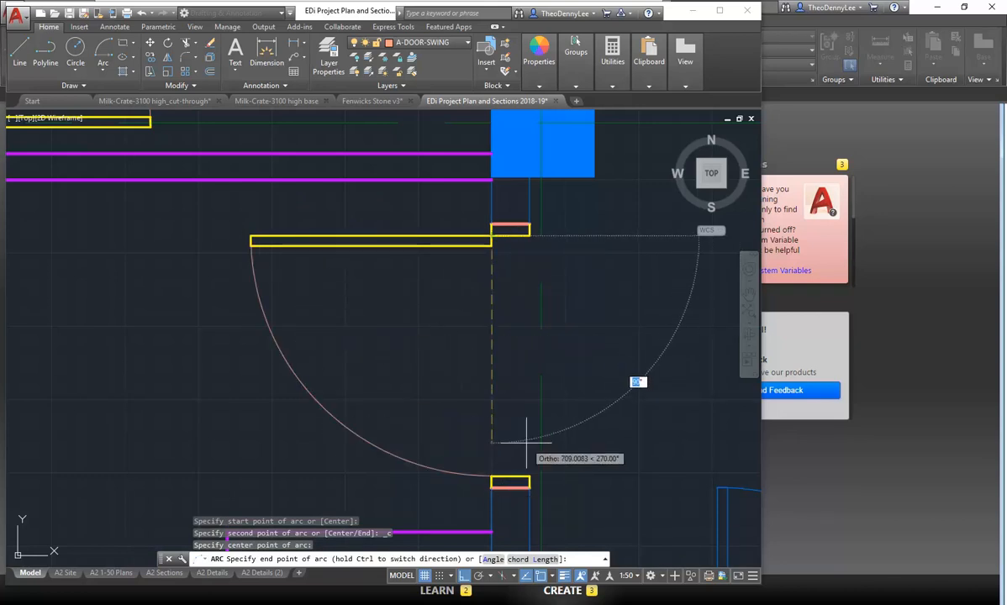
pyautogui.press('F8')
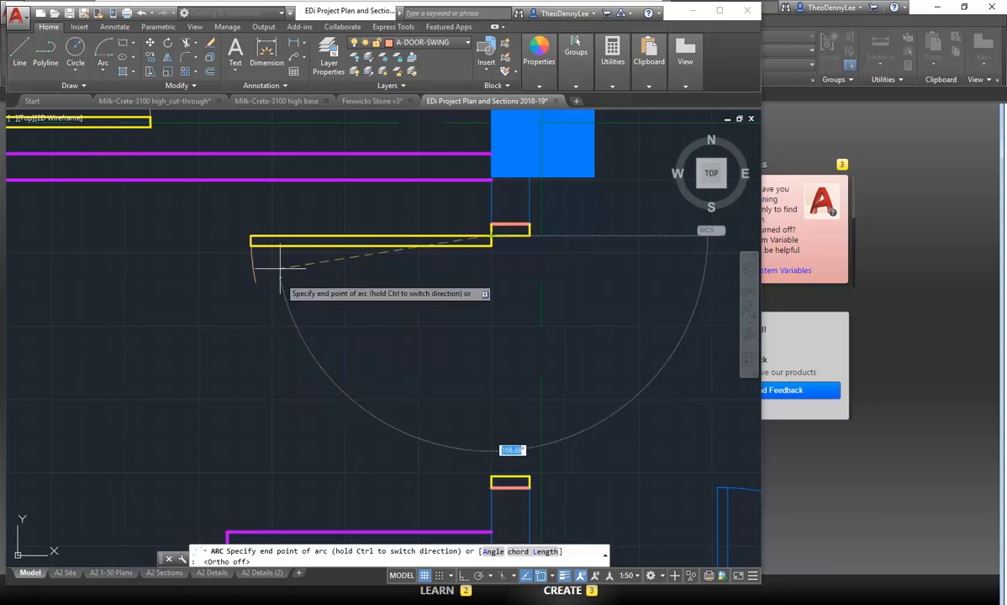
pyautogui.scroll(-2, 290, 354)
pyautogui.moveTo(292, 356); pyautogui.dragTo(287, 390, button='middle')
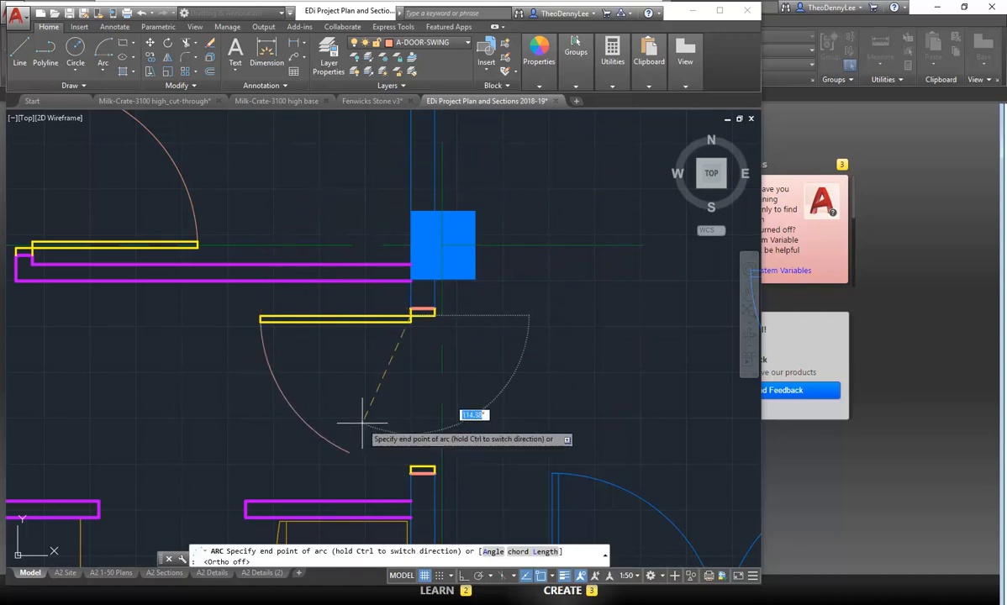
pyautogui.click(410, 467)
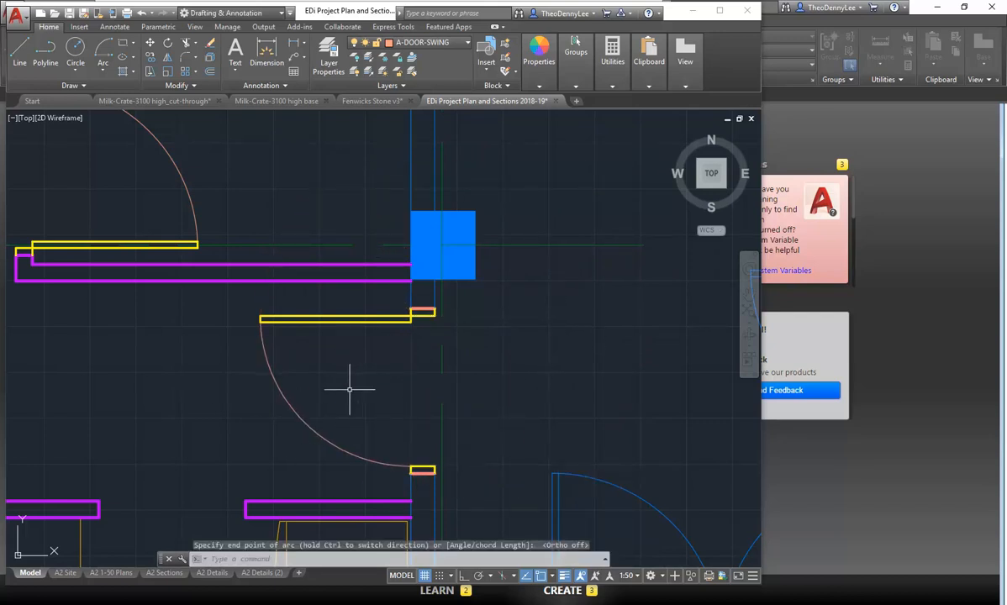
# - Examine the new door within the furnished plan, then the other plans and sections, ending at the masonry floor plan
pyautogui.scroll(2, 349, 388)
pyautogui.scroll(-3, 350, 370)
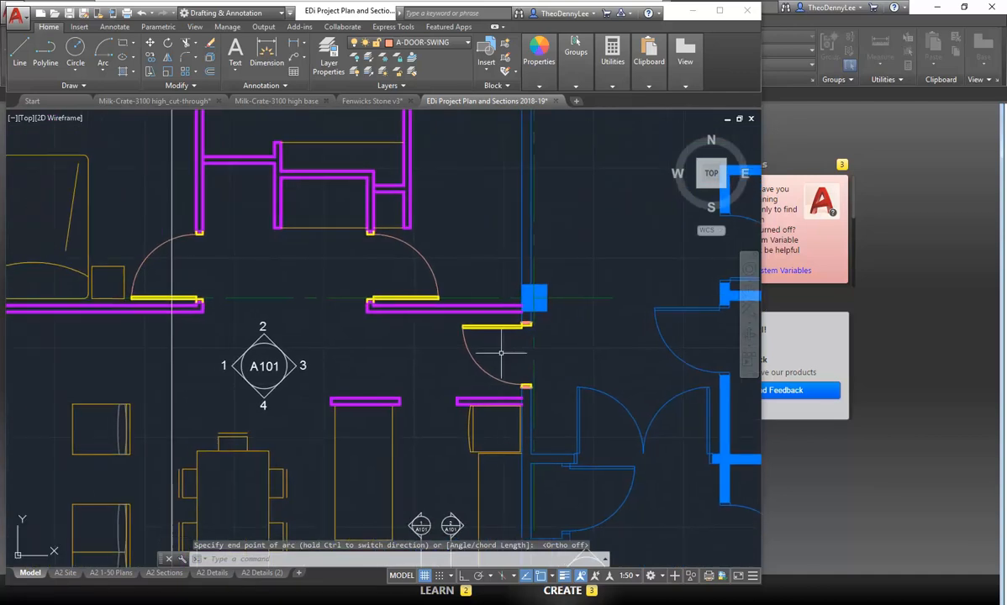
pyautogui.scroll(2, 533, 344)
pyautogui.scroll(-2, 294, 423)
pyautogui.moveTo(294, 423); pyautogui.dragTo(493, 396, button='middle')
pyautogui.scroll(-1, 337, 425)
pyautogui.moveTo(337, 425); pyautogui.dragTo(571, 351, button='middle')
pyautogui.scroll(-4, 241, 377)
pyautogui.moveTo(240, 377); pyautogui.dragTo(540, 346, button='middle')
pyautogui.moveTo(209, 411); pyautogui.dragTo(579, 413, button='middle')
pyautogui.scroll(-2, 279, 404)
pyautogui.moveTo(279, 403); pyautogui.dragTo(442, 405, button='middle')
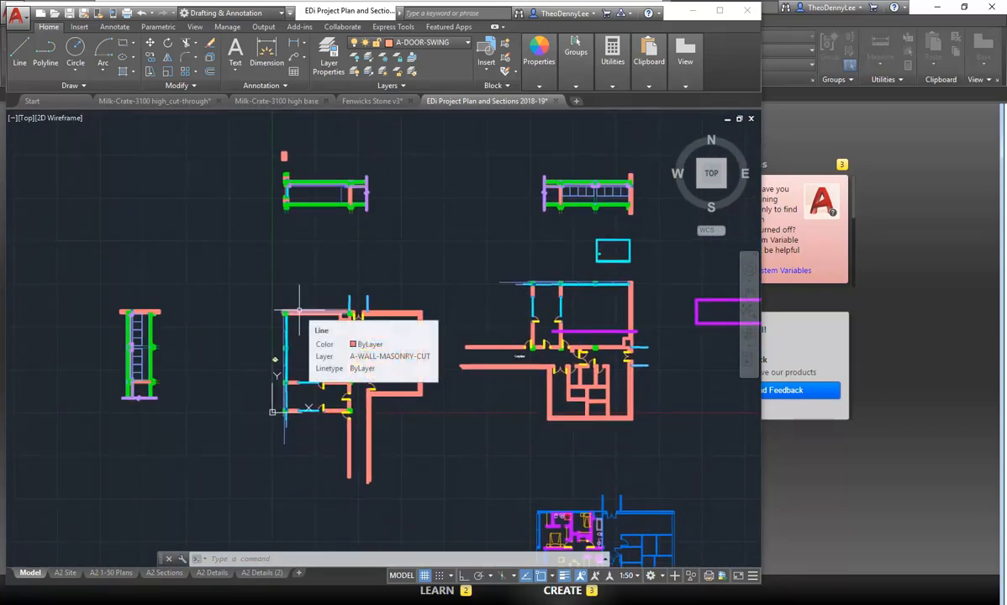
pyautogui.scroll(3, 299, 310)
pyautogui.moveTo(298, 310); pyautogui.dragTo(274, 298, button='middle')
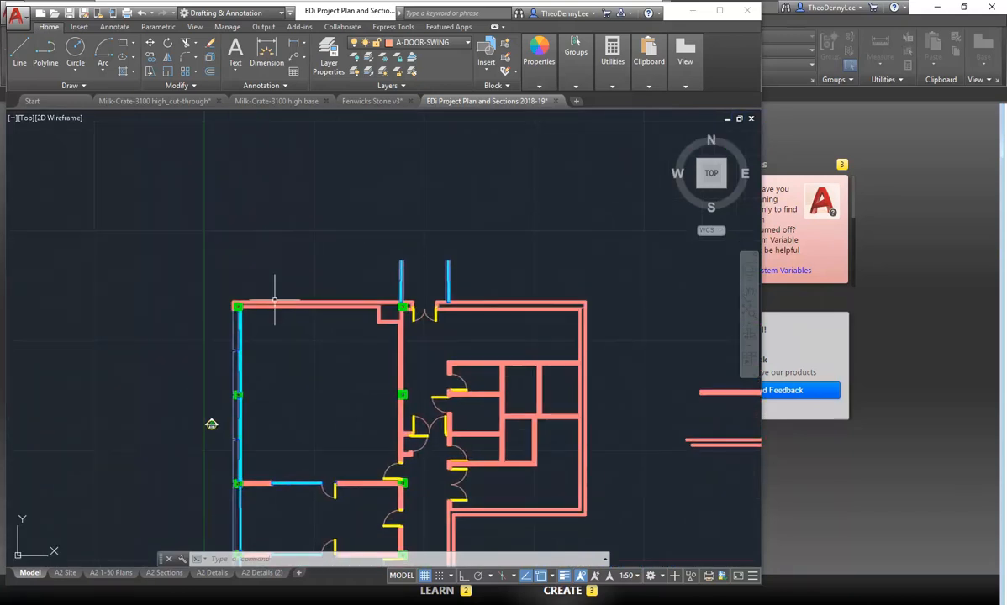
# - Examine the original masonry floor plan's walls, columns and doors, and its place among the neighbouring plans and sections
pyautogui.scroll(2, 258, 448)
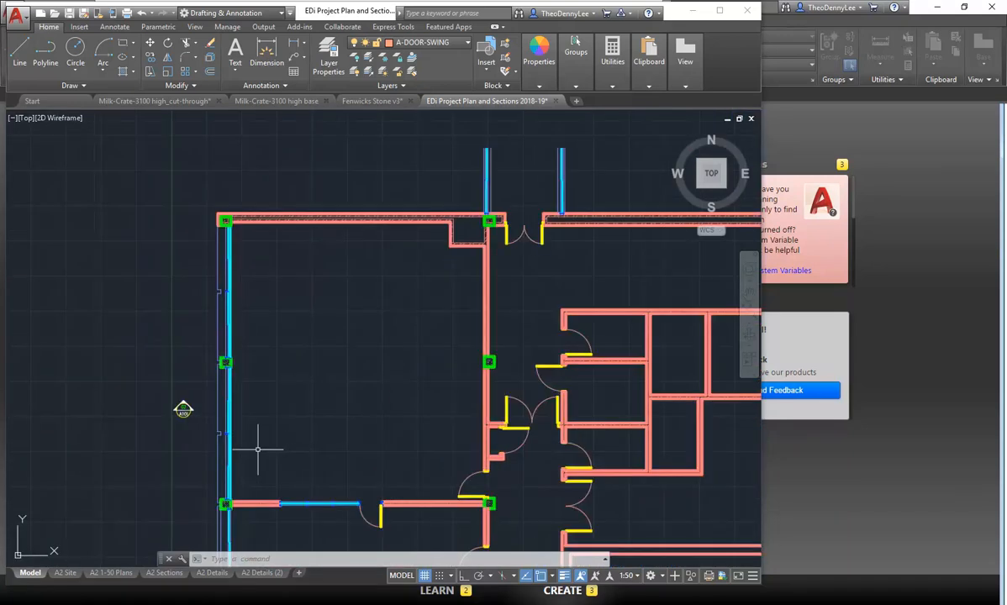
pyautogui.scroll(-4, 320, 375)
pyautogui.moveTo(320, 375); pyautogui.dragTo(178, 387, button='middle')
pyautogui.scroll(-2, 178, 387)
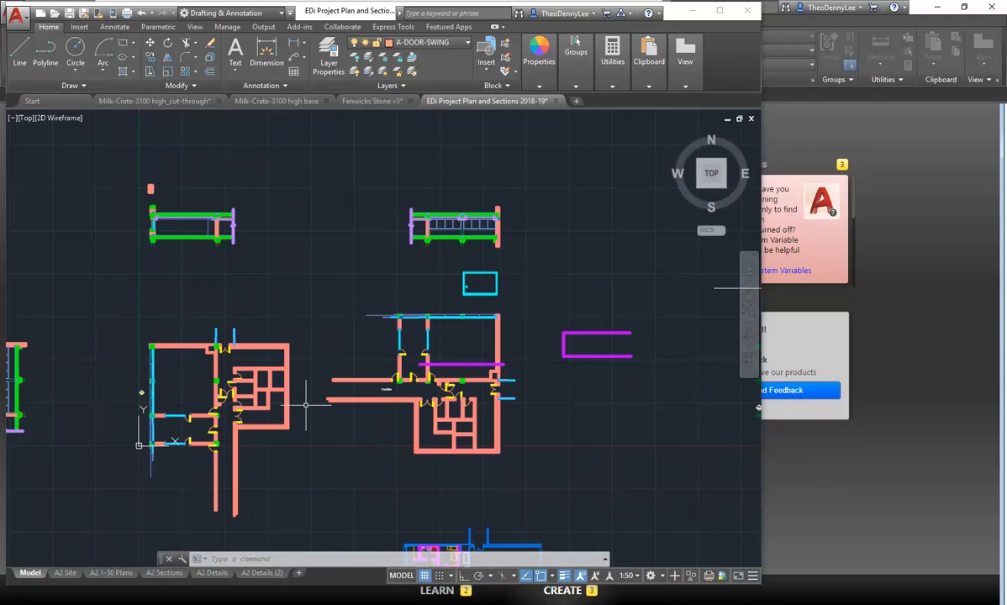
pyautogui.scroll(-2, 154, 347)
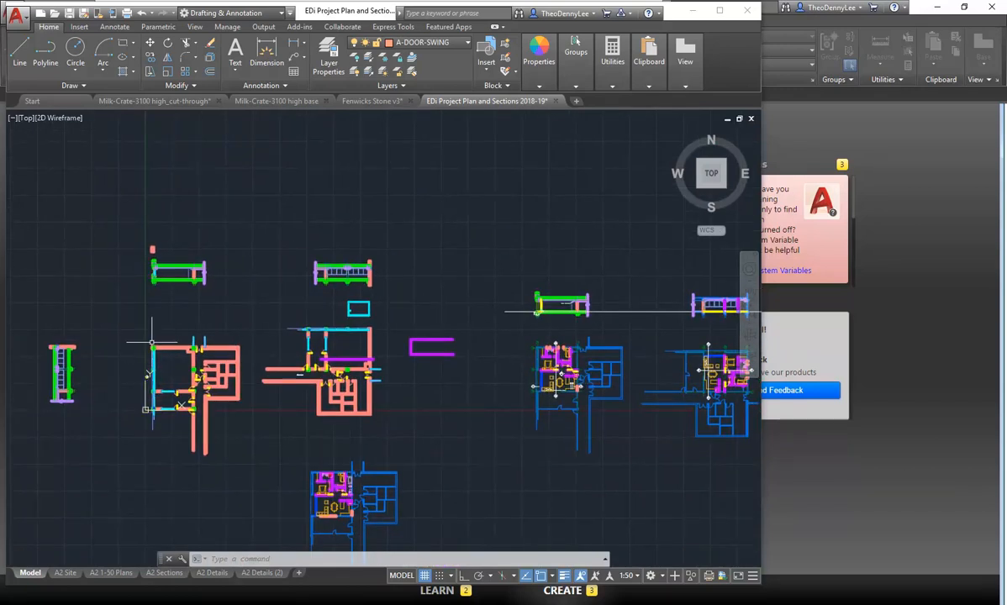
pyautogui.scroll(3, 143, 370)
pyautogui.moveTo(159, 371); pyautogui.dragTo(191, 412, button='middle')
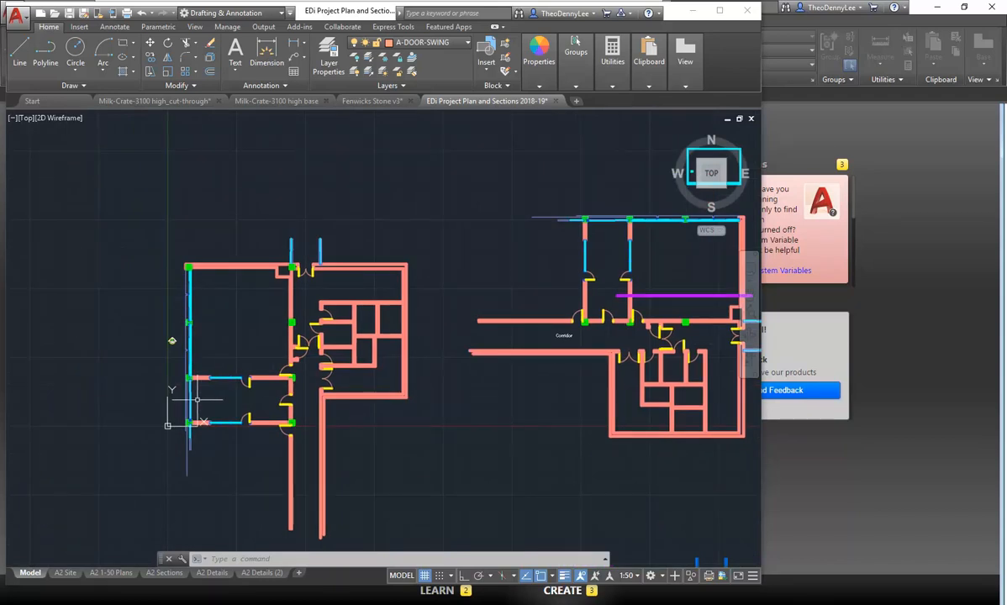
pyautogui.scroll(5, 203, 329)
pyautogui.scroll(-2, 202, 329)
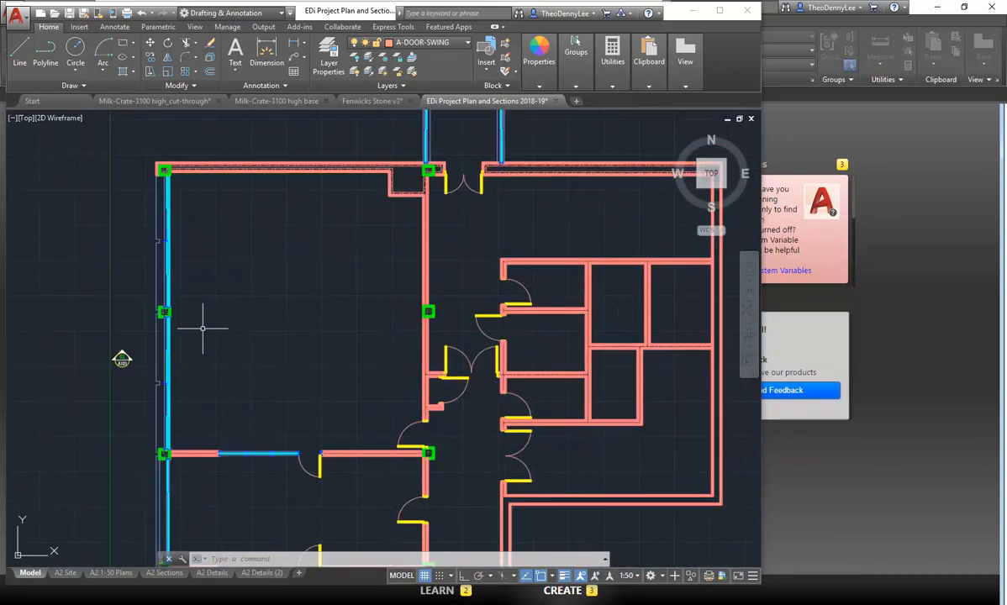
pyautogui.scroll(-2, 326, 301)
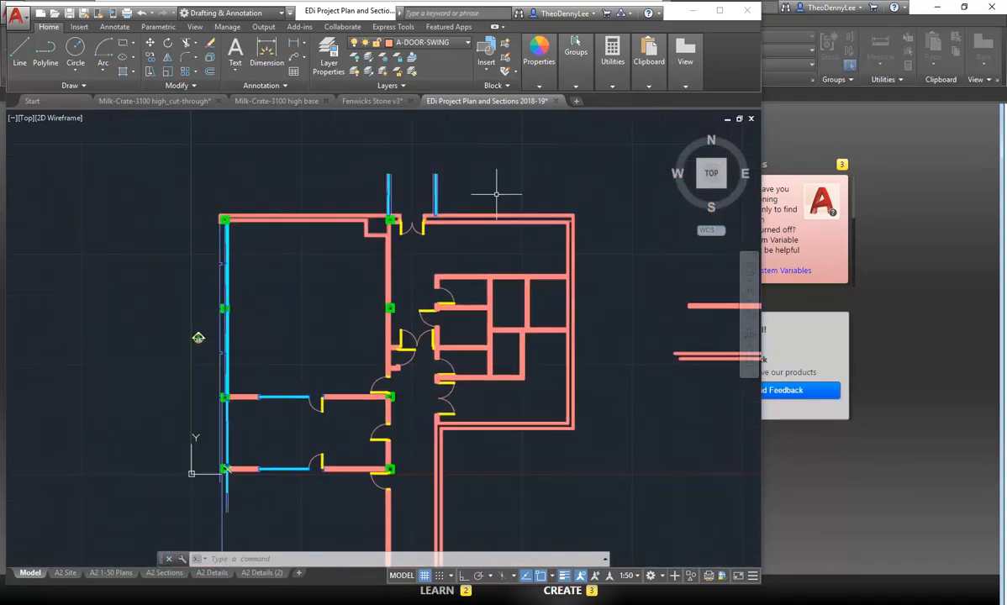
pyautogui.click(595, 193)
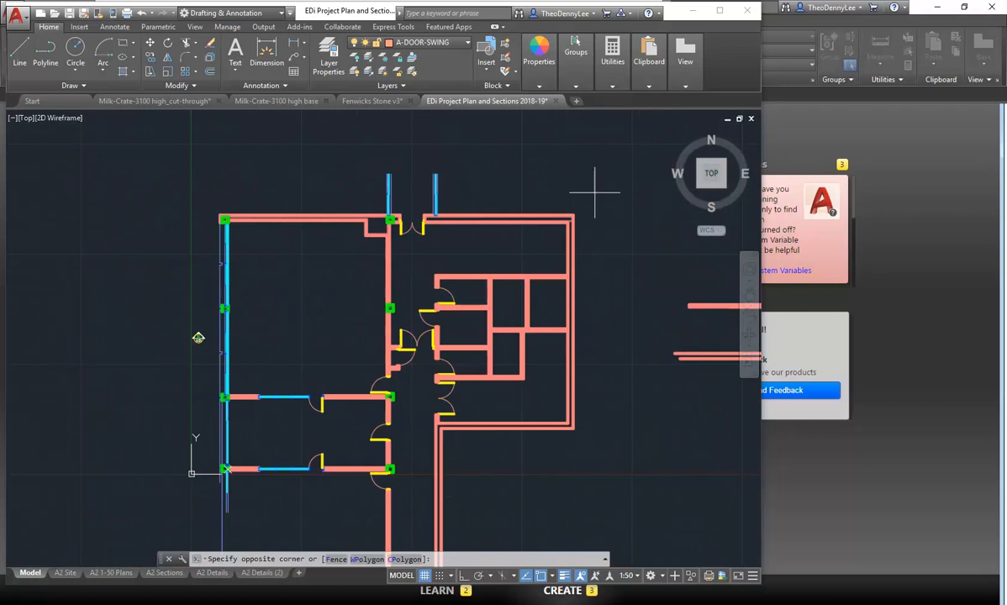
pyautogui.click(438, 451)
pyautogui.press('Escape')
pyautogui.press('Escape')
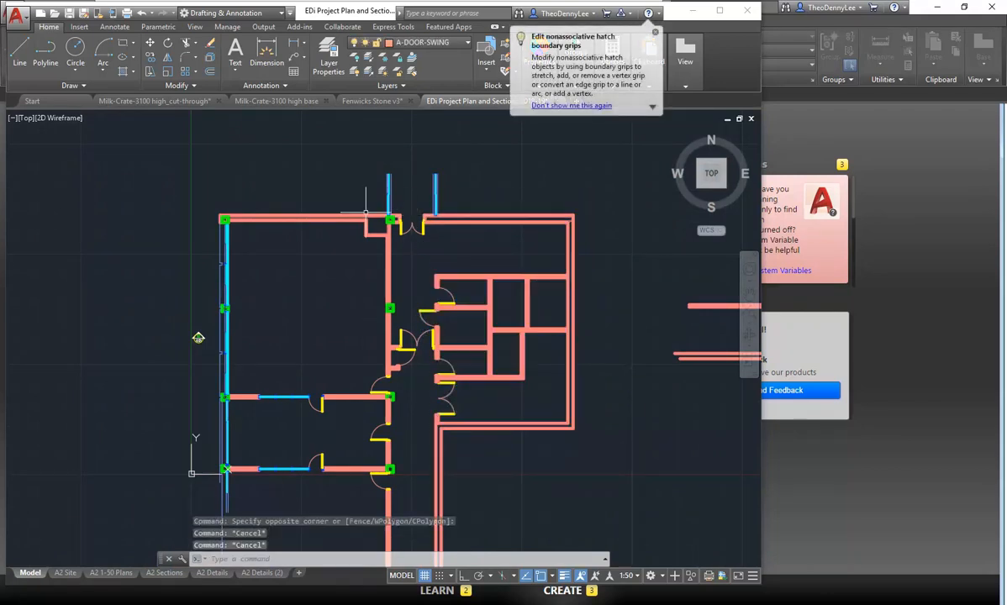
pyautogui.click(178, 193)
pyautogui.click(406, 418)
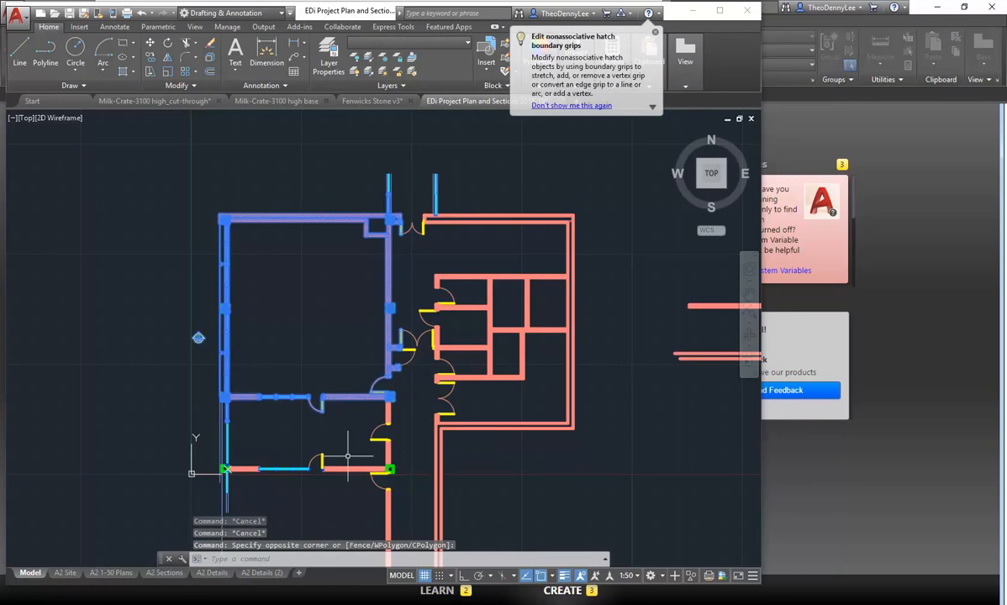
pyautogui.press('Escape')
pyautogui.press('Escape')
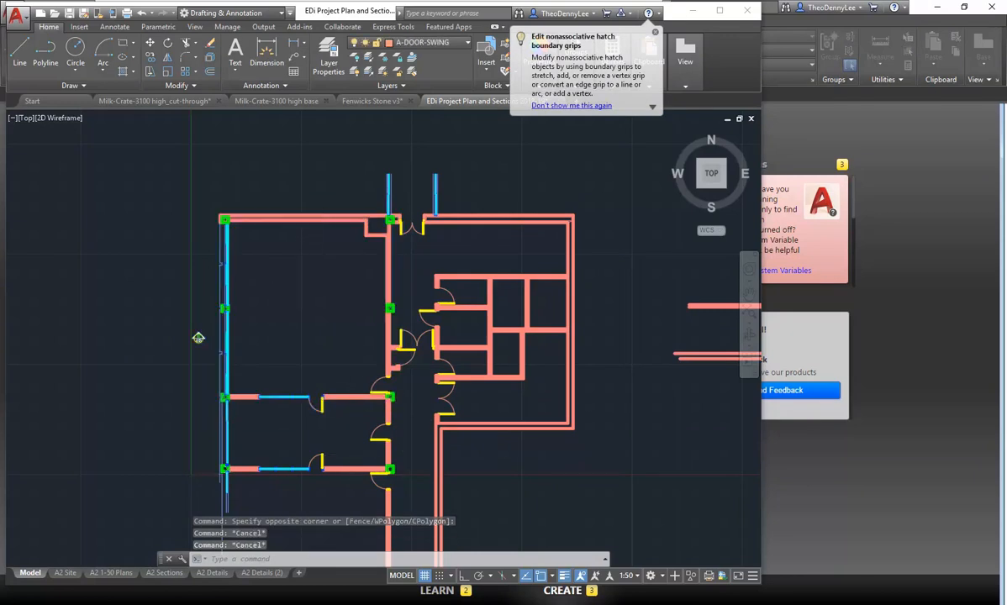
# - Review the layer list for the furnished plan and check the EXISTING layer's colour, linetype and lineweight
pyautogui.scroll(2, 301, 281)
pyautogui.scroll(-4, 300, 282)
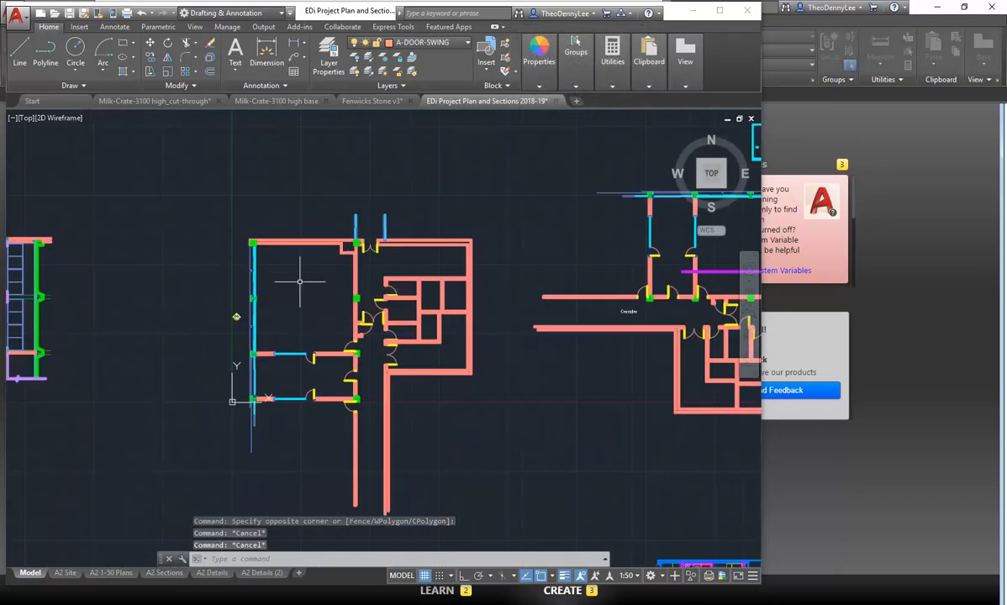
pyautogui.moveTo(533, 364); pyautogui.dragTo(47, 377, button='middle')
pyautogui.scroll(-5, 47, 377)
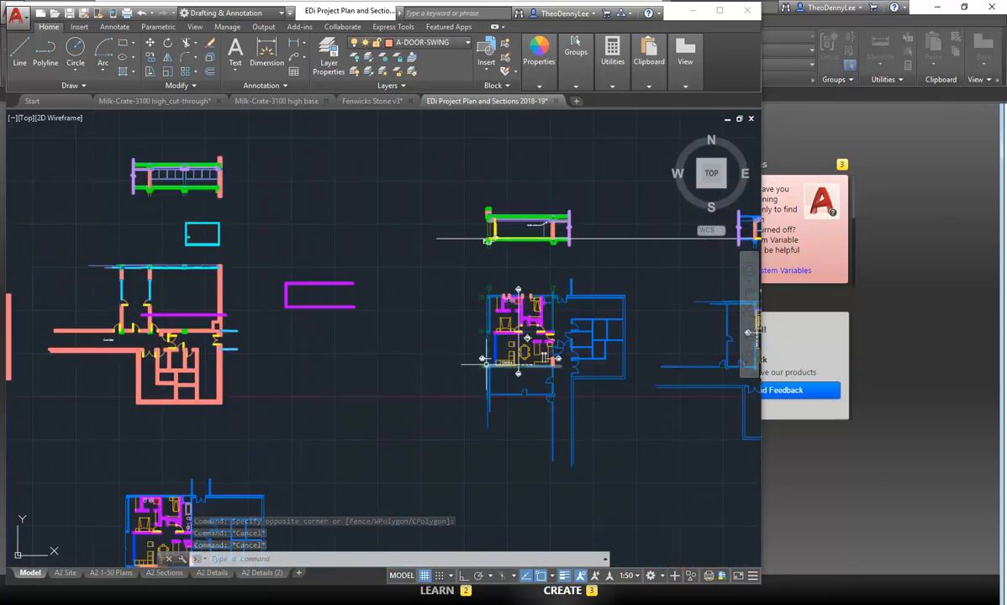
pyautogui.scroll(5, 461, 320)
pyautogui.moveTo(461, 321); pyautogui.dragTo(376, 359, button='middle')
pyautogui.scroll(2, 379, 361)
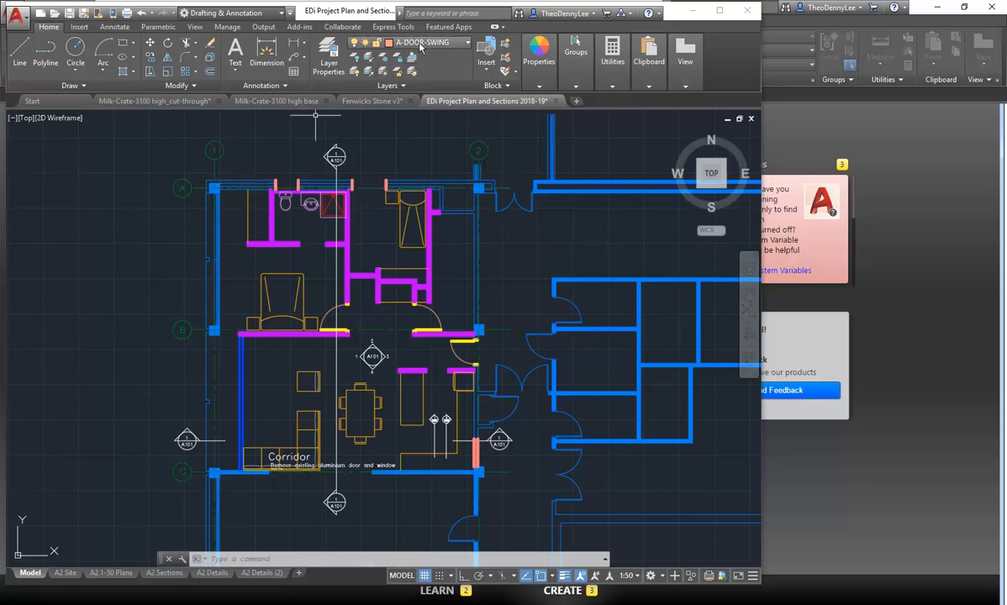
pyautogui.click(328, 66)
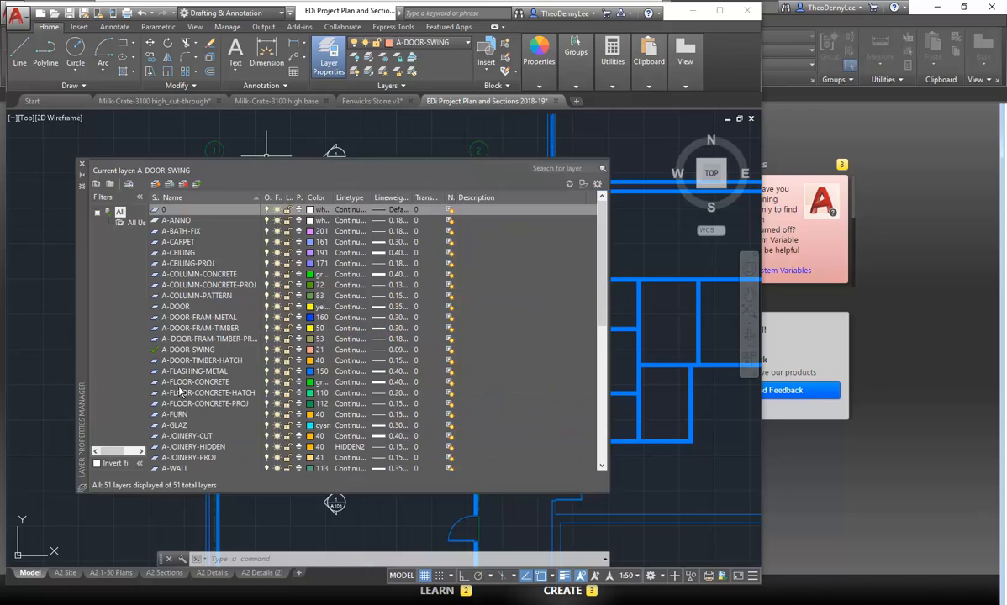
pyautogui.scroll(-3, 179, 391)
pyautogui.scroll(-6, 179, 310)
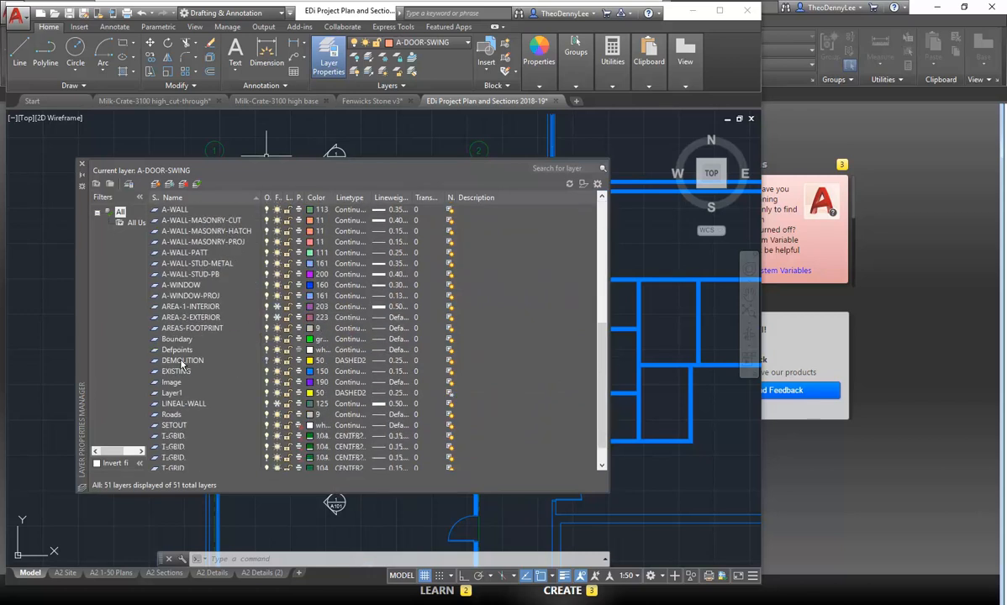
pyautogui.click(170, 340)
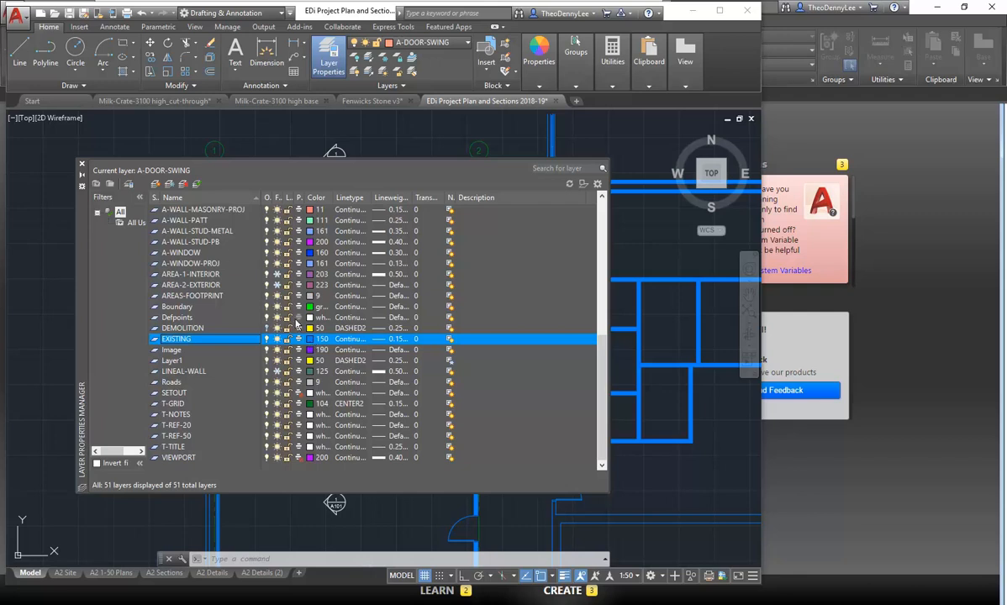
pyautogui.click(82, 164)
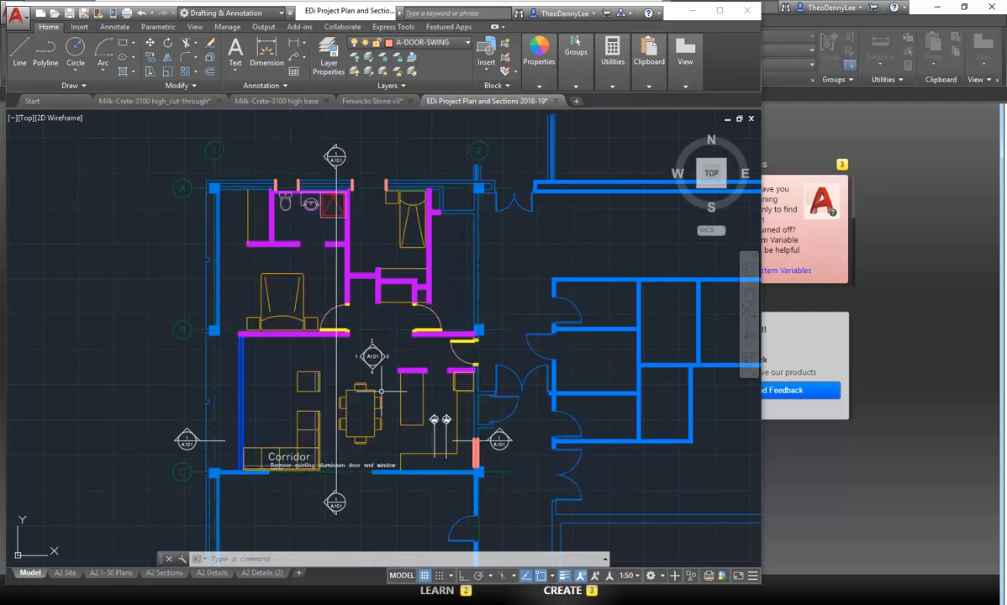
# - Examine the masonry floor plan's north wall and the layer of its hatch for comparison with the furnished plan
pyautogui.press('Escape')
pyautogui.press('Escape')
pyautogui.press('Escape')
pyautogui.scroll(-8, 316, 343)
pyautogui.moveTo(96, 340); pyautogui.dragTo(316, 348, button='middle')
pyautogui.scroll(5, 315, 357)
pyautogui.scroll(4, 223, 366)
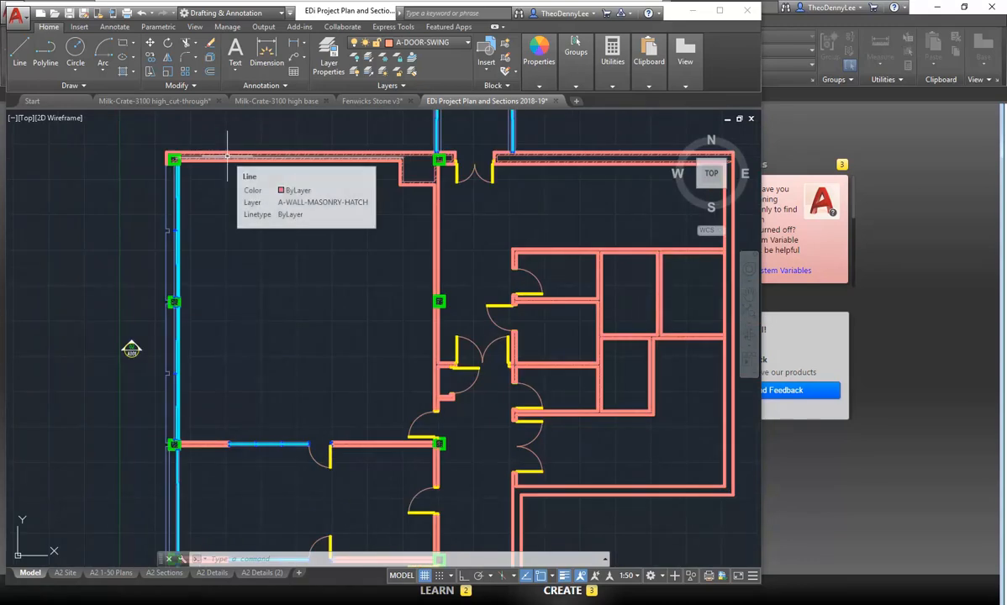
# - Turn off the A-FURN layer to hide the furniture in the furnished plan
pyautogui.scroll(-4, 319, 341)
pyautogui.moveTo(622, 345); pyautogui.dragTo(219, 370, button='middle')
pyautogui.moveTo(714, 362); pyautogui.dragTo(110, 375, button='middle')
pyautogui.scroll(4, 135, 387)
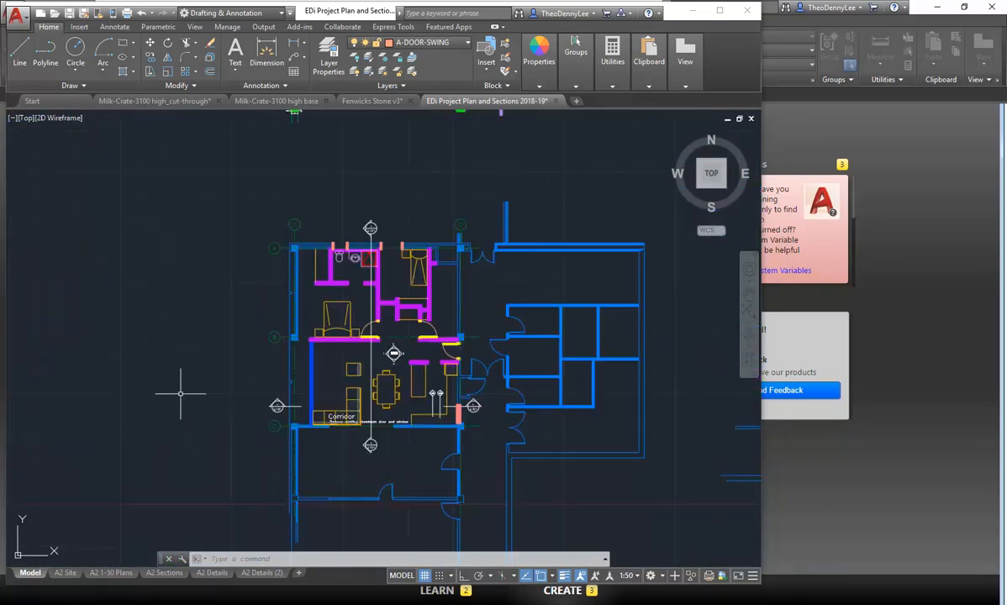
pyautogui.moveTo(218, 386); pyautogui.dragTo(124, 412, button='middle')
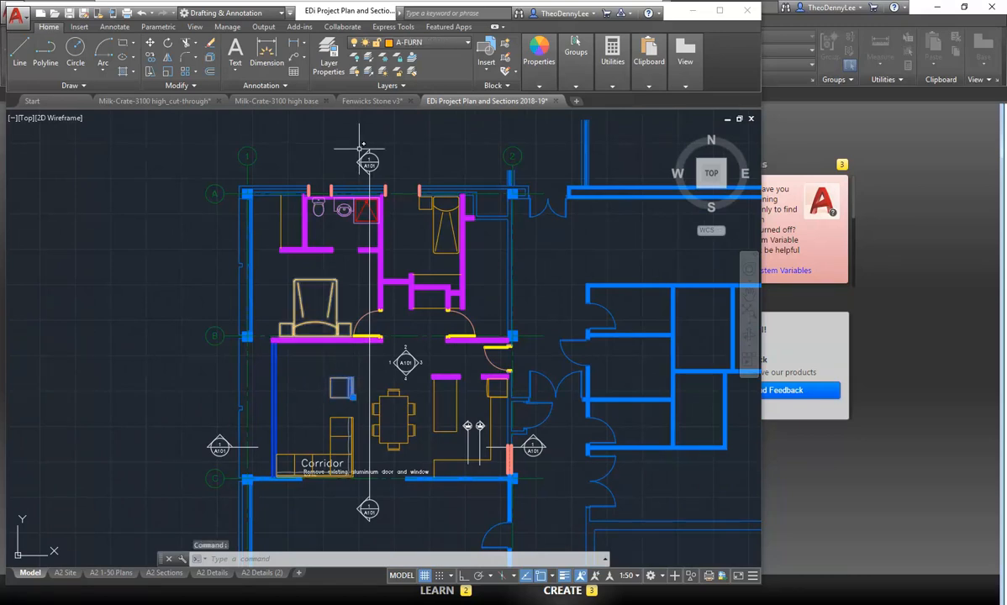
pyautogui.click(424, 42)
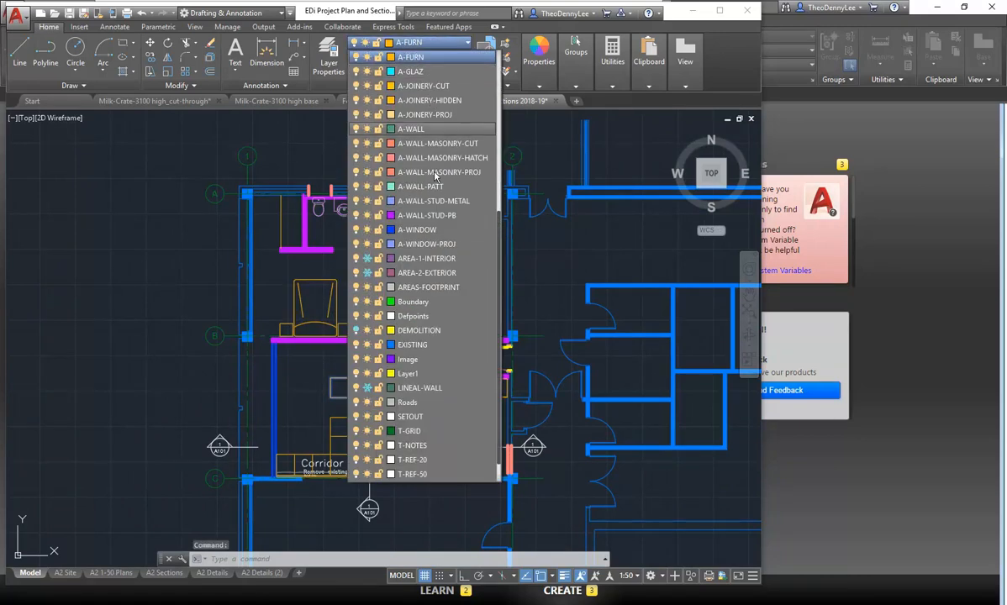
pyautogui.scroll(5, 399, 300)
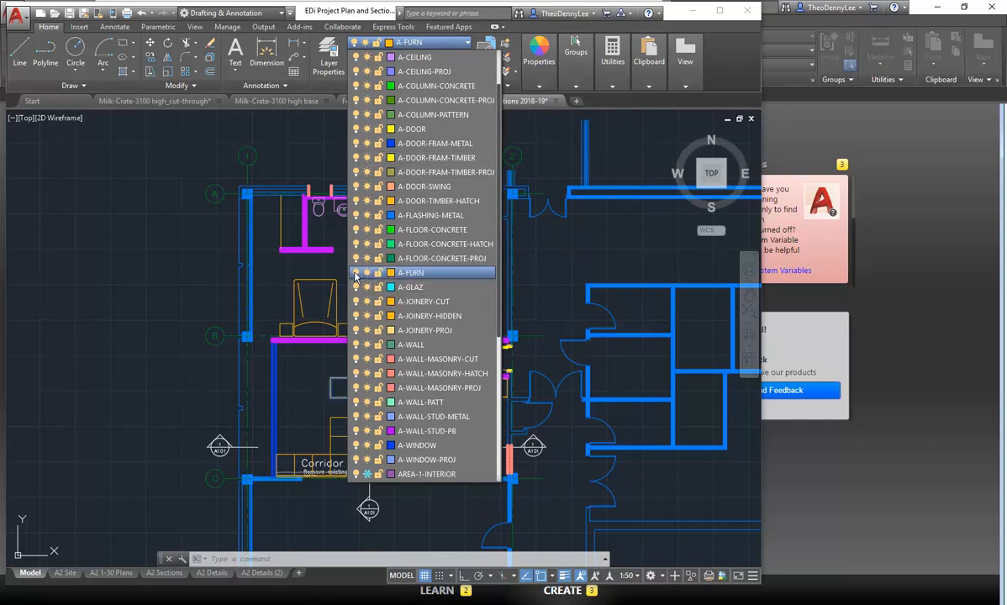
pyautogui.click(356, 273)
pyautogui.click(429, 186)
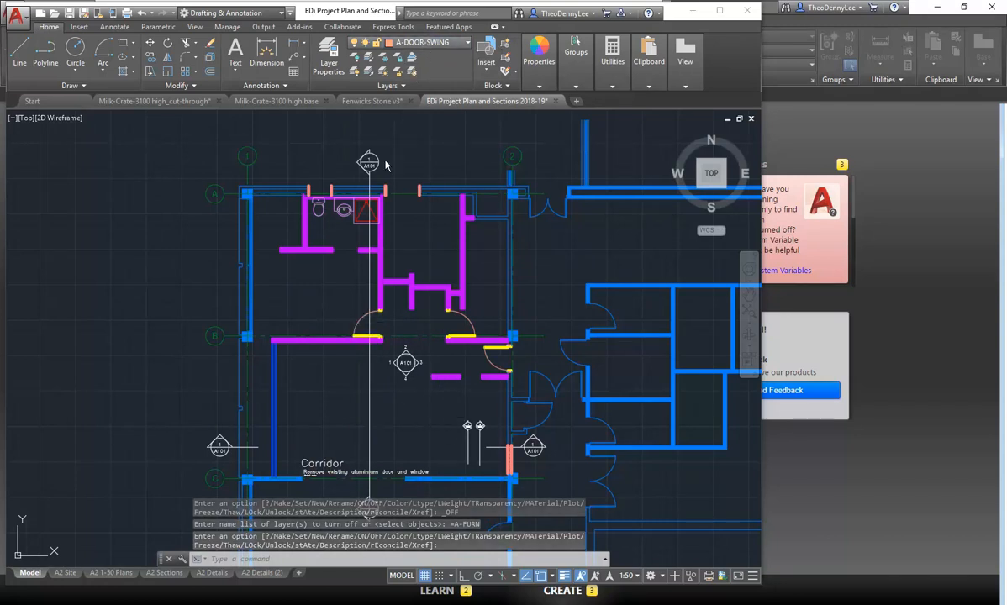
# - Turn off the A-DOOR-FRAM-METAL, A-DOOR-FRAM-TIMBER and A-DOOR-FRAM-TIMBER-PROJ layers, plus the current A-DOOR-SWING layer
pyautogui.click(424, 43)
pyautogui.scroll(4, 371, 116)
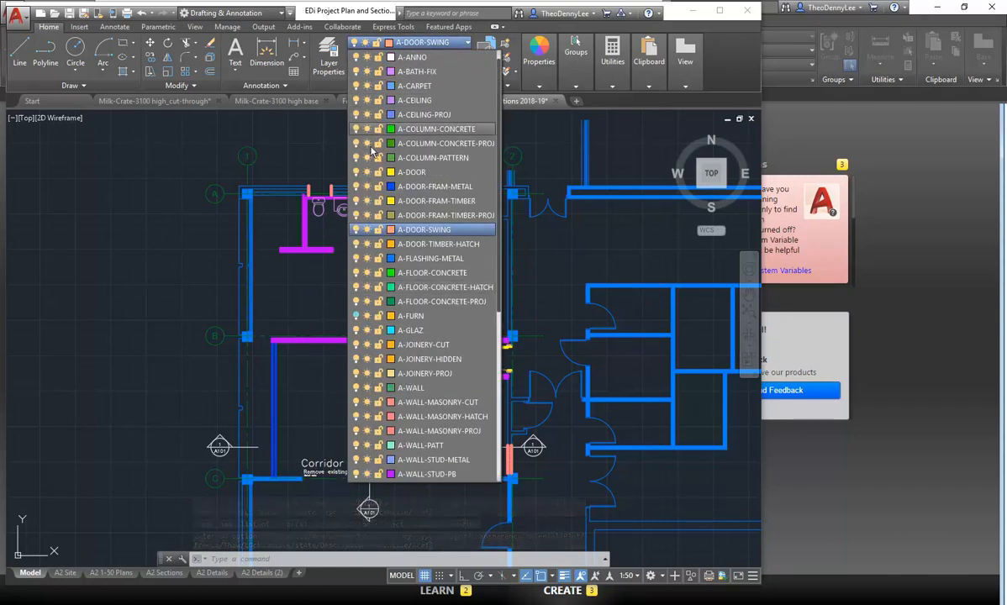
pyautogui.click(357, 186)
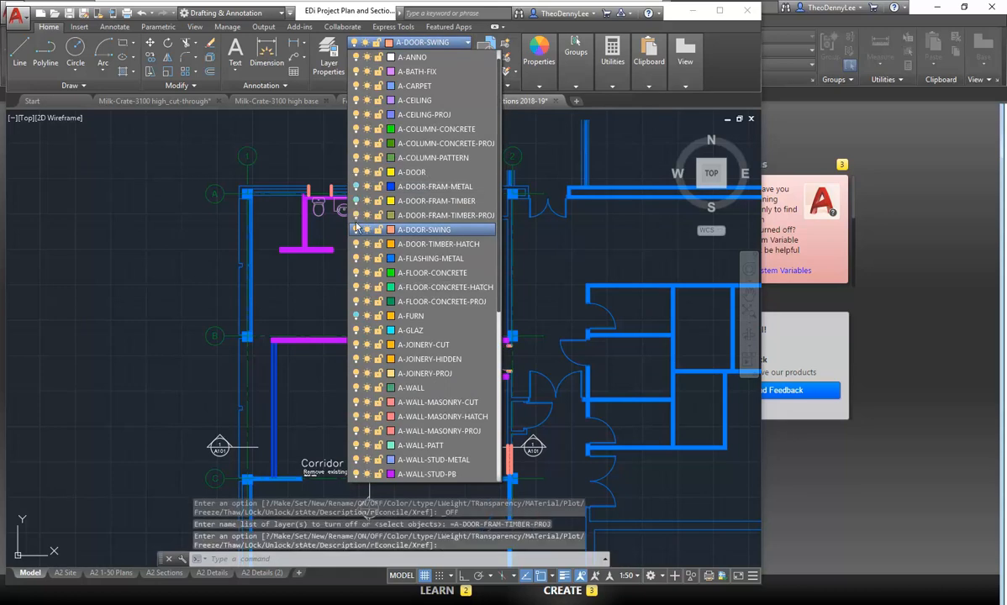
pyautogui.click(356, 231)
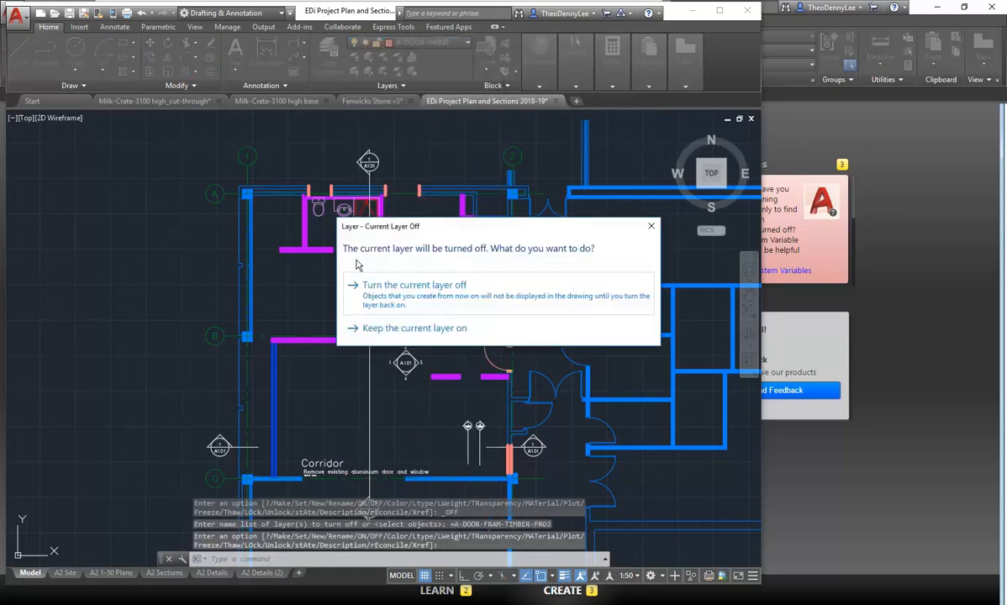
pyautogui.click(412, 296)
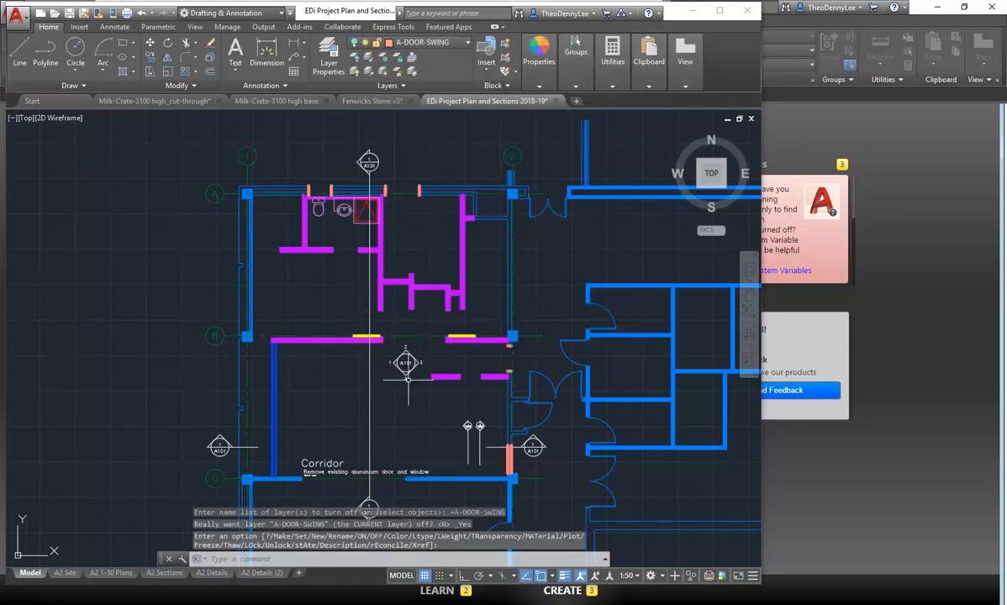
# - Identify the layer of the new magenta partition walls and turn off A-WALL-STUD-PB
pyautogui.click(401, 283)
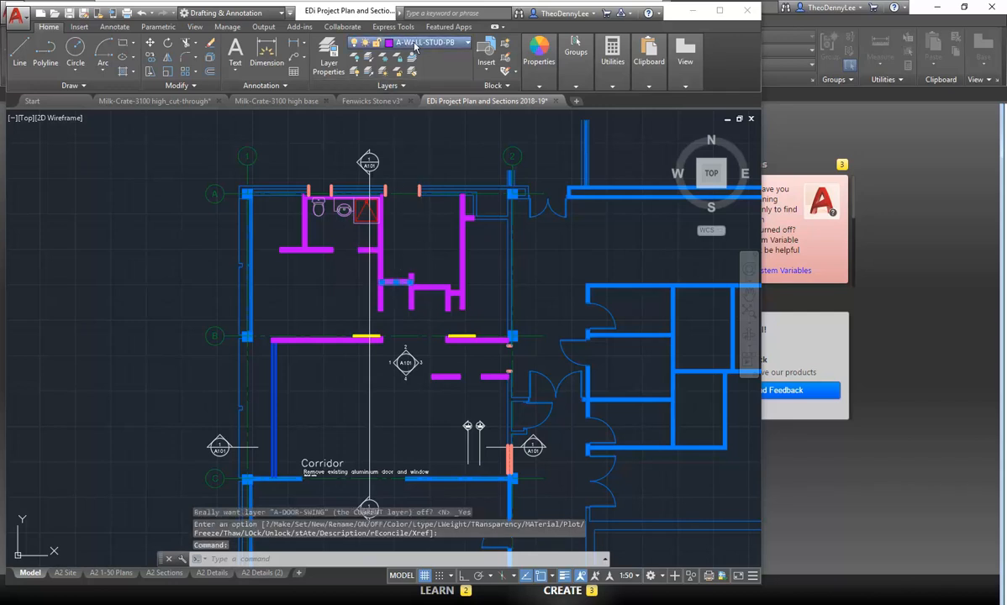
pyautogui.click(416, 44)
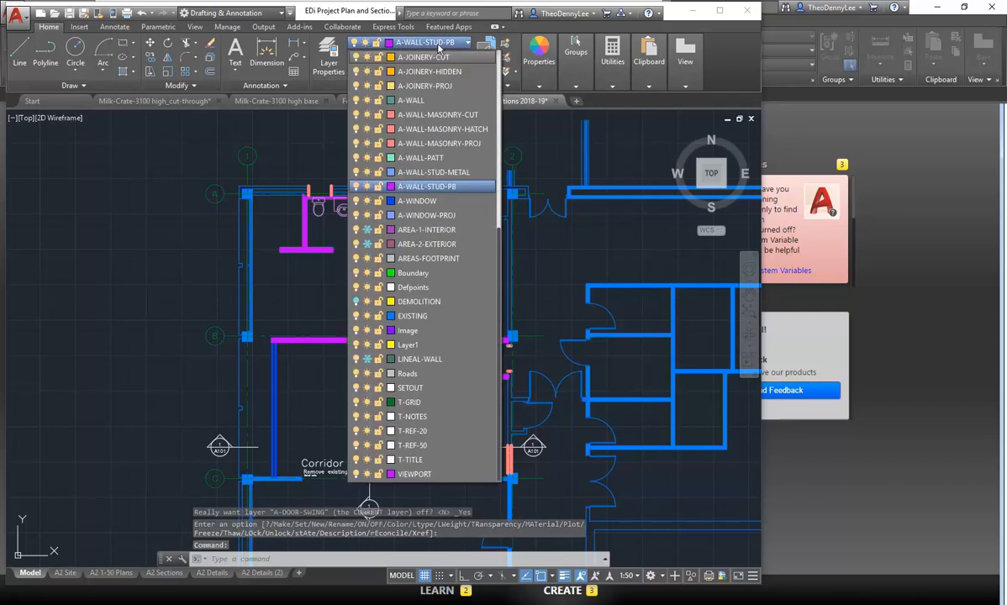
pyautogui.click(355, 186)
# - Turn off the A-WALL-STUD-METAL, A-WALL-PATT, A-WALL-MASONRY-PROJ, A-WALL-MASONRY-HATCH and A-WALL-MASONRY-CUT layers
pyautogui.scroll(6, 355, 176)
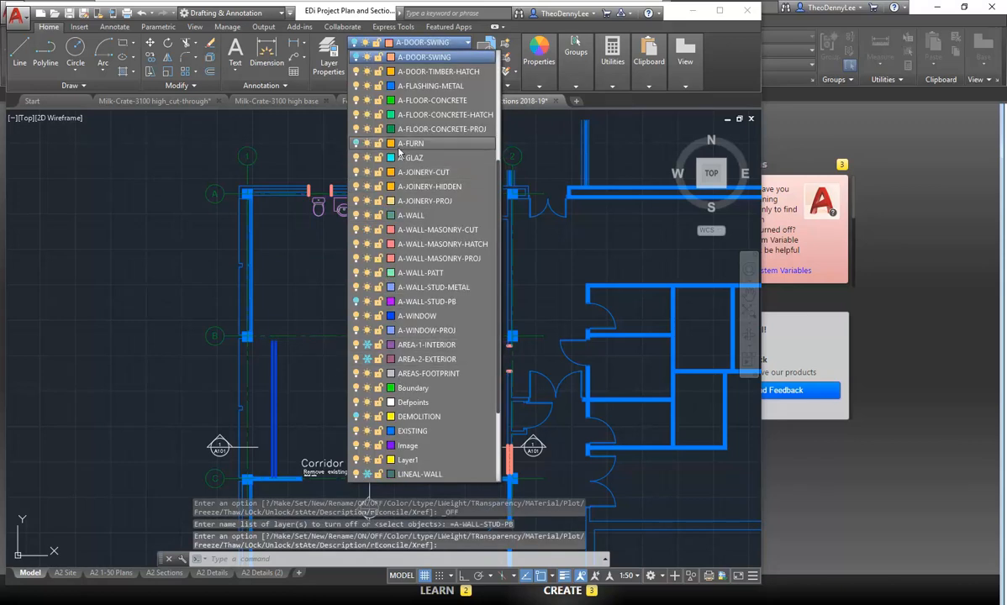
pyautogui.scroll(5, 399, 153)
pyautogui.scroll(-6, 399, 153)
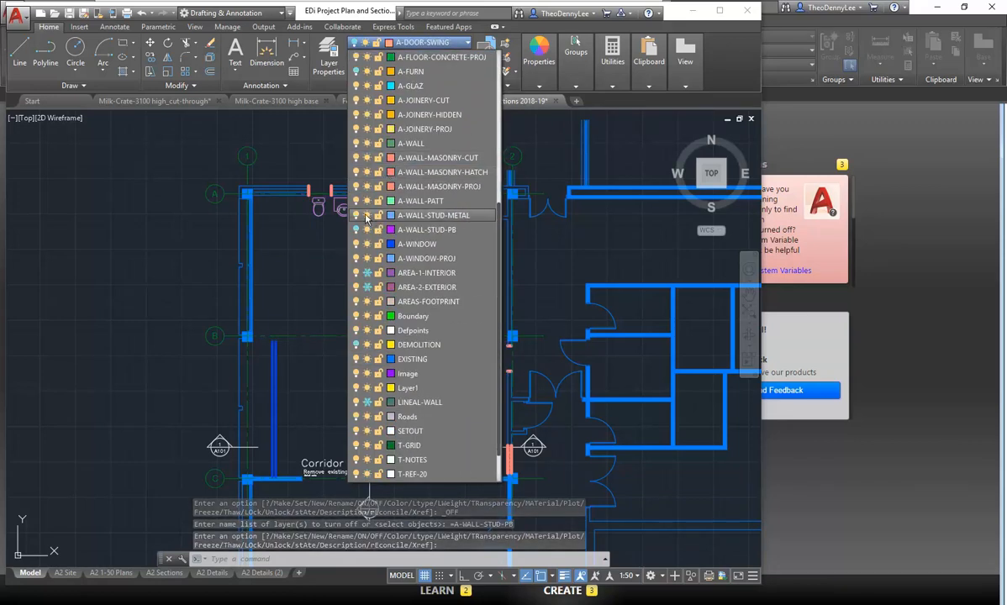
pyautogui.click(355, 201)
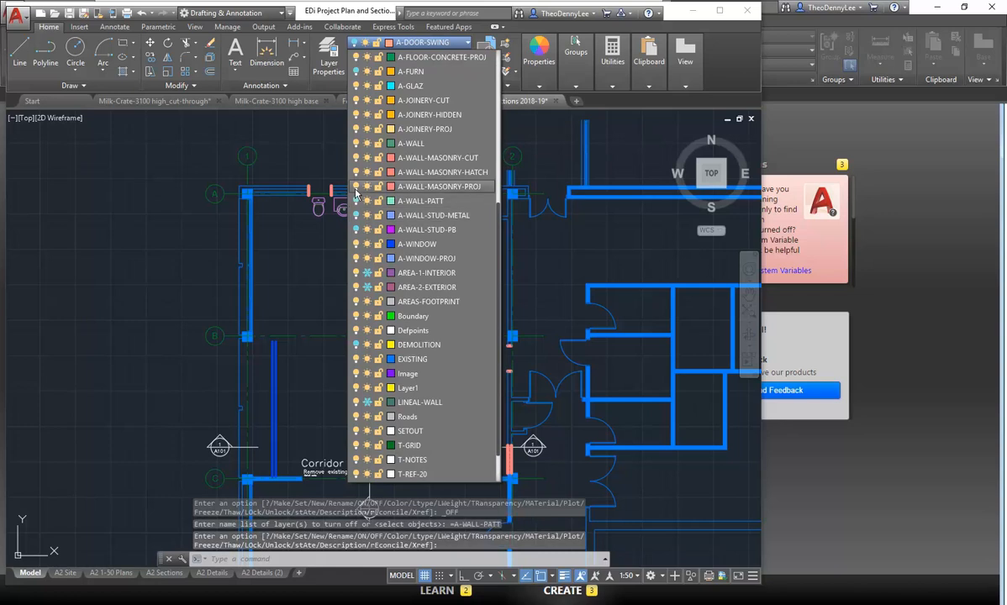
pyautogui.click(356, 158)
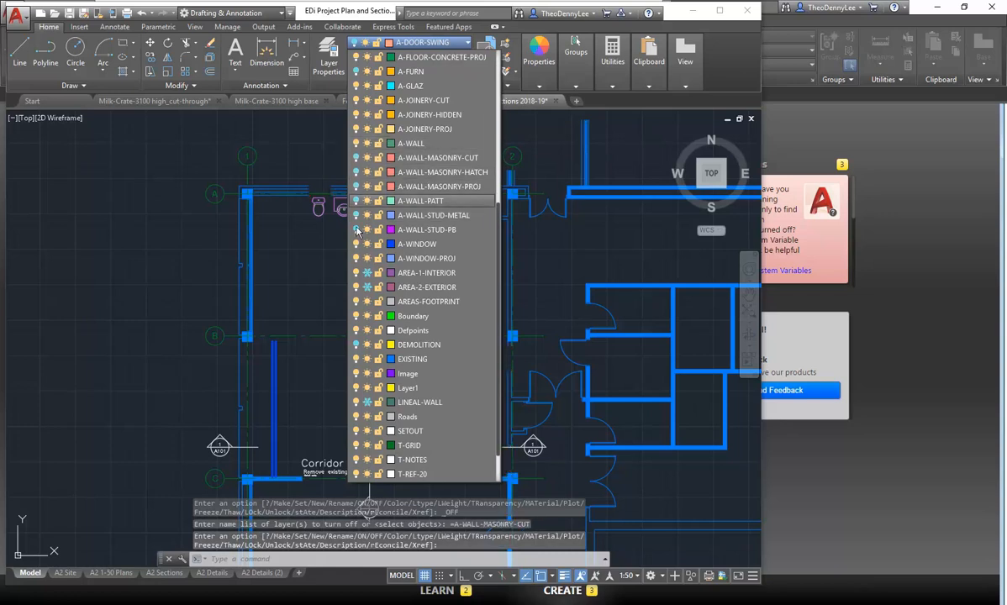
pyautogui.click(299, 294)
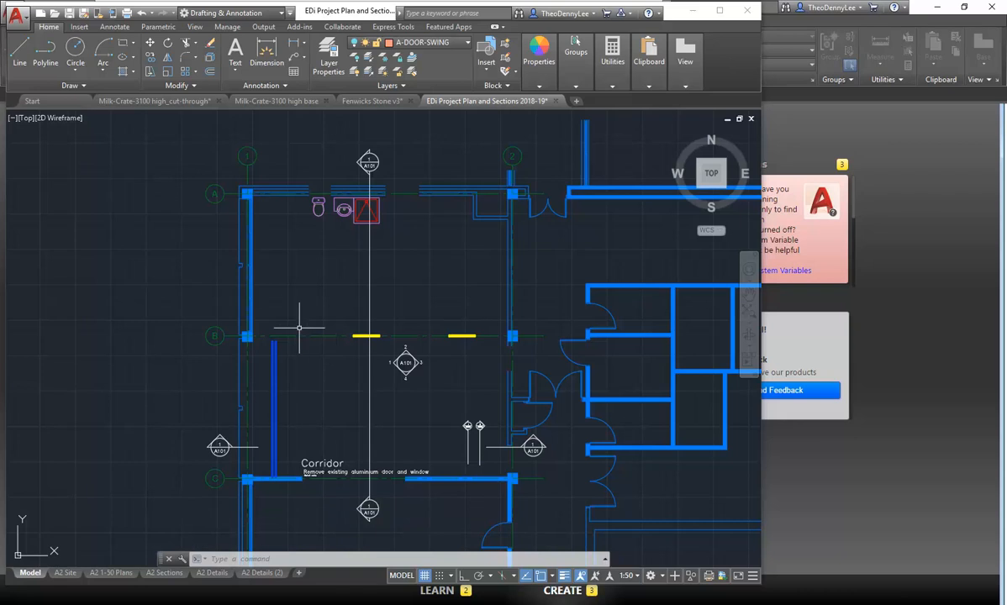
pyautogui.click(620, 141)
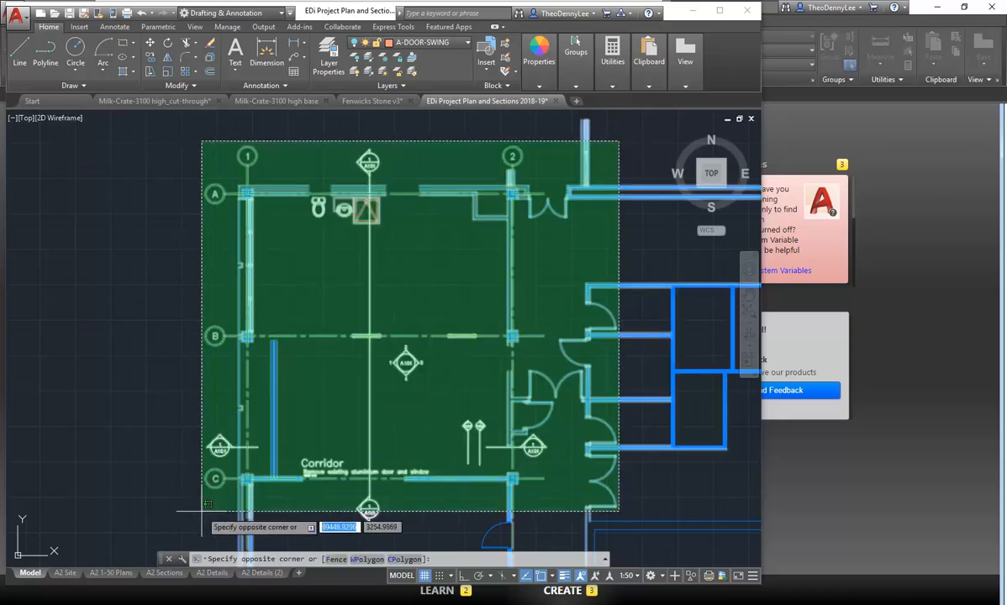
pyautogui.click(208, 505)
pyautogui.press('Escape')
pyautogui.press('Escape')
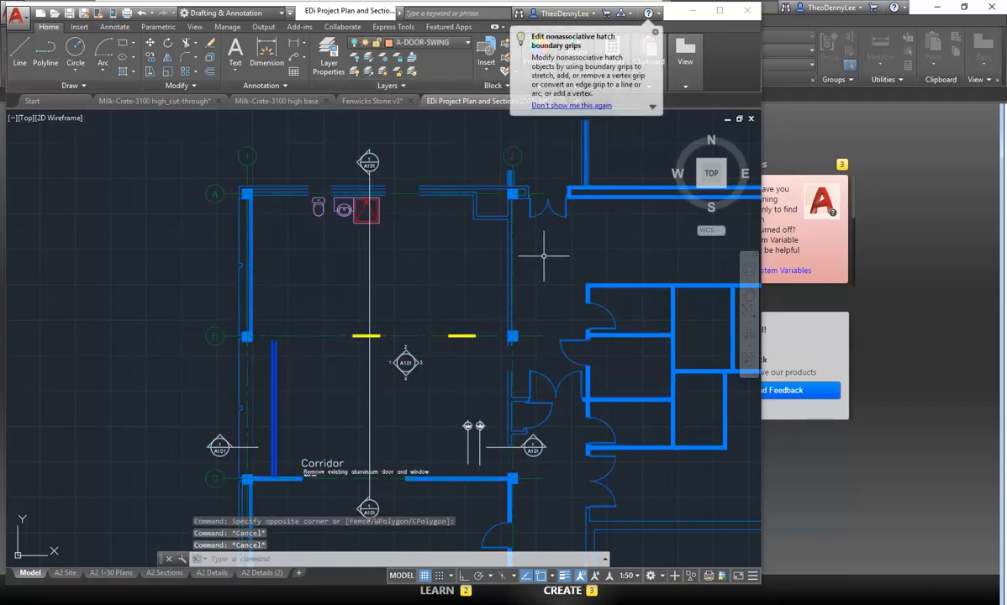
# - Check which layer the existing walls of the small rooms east of the plan are on
pyautogui.click(618, 271)
pyautogui.click(580, 315)
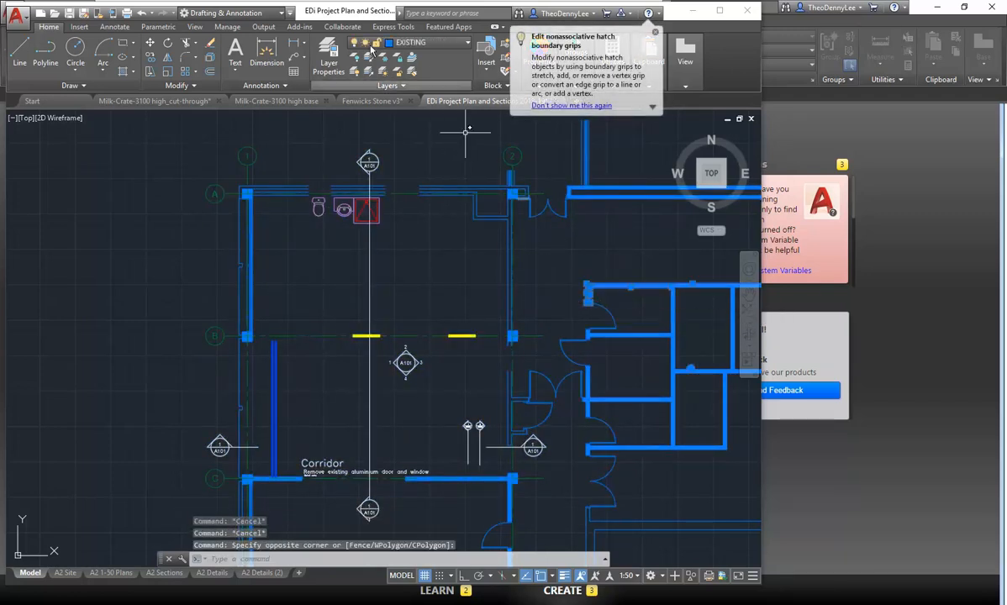
pyautogui.click(428, 43)
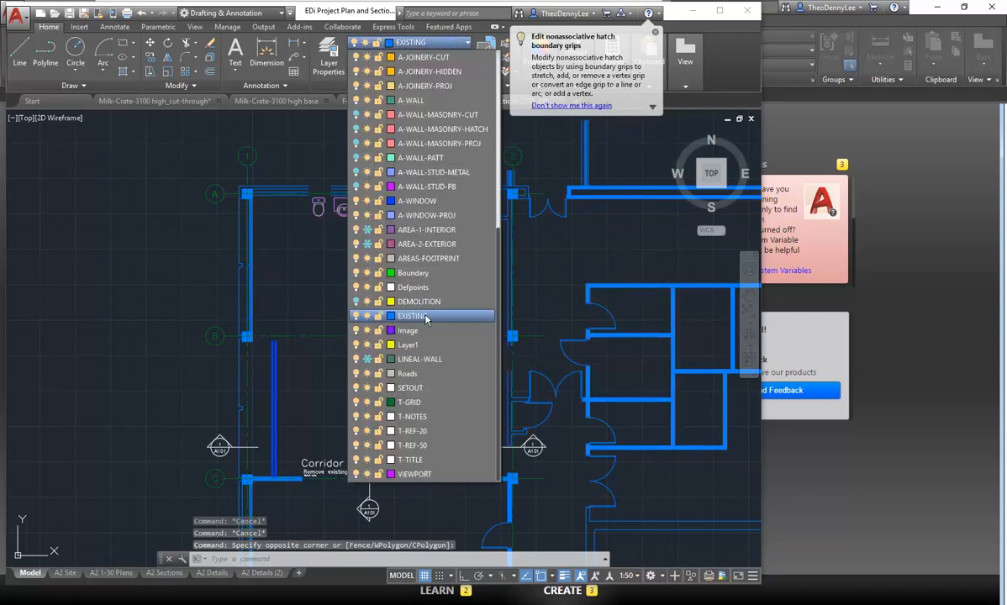
pyautogui.press('Escape')
pyautogui.press('Escape')
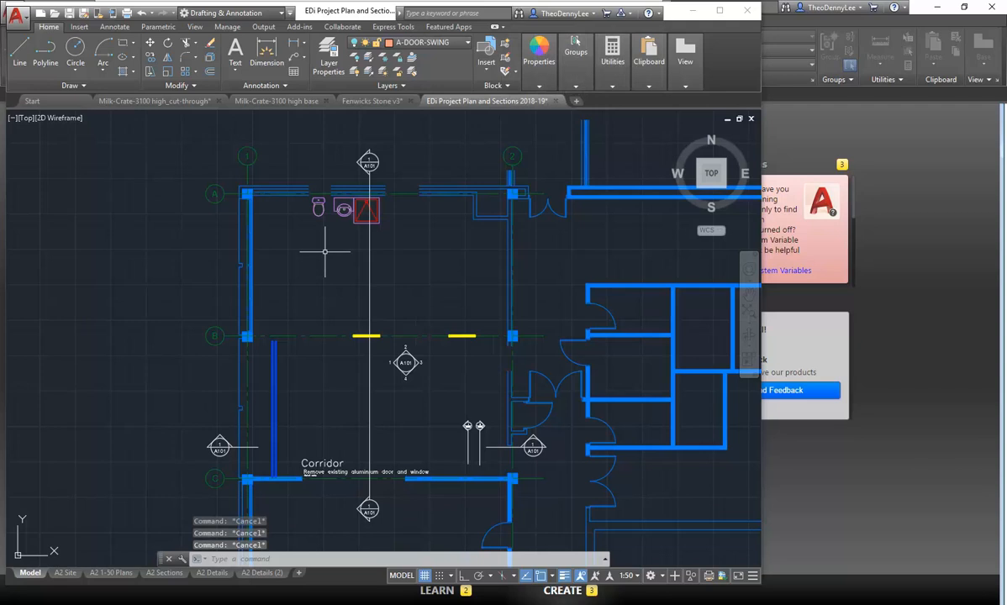
# - Undo the layer visibility changes so the furniture, doors and new walls of the furnished plan are shown again
pyautogui.click(143, 16)
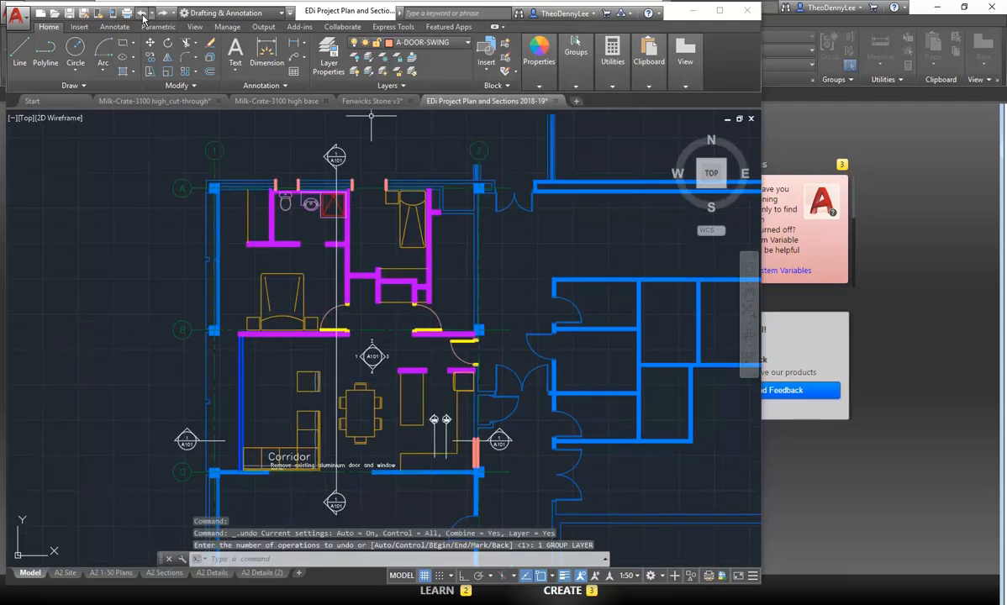
pyautogui.click(143, 18)
# - Copy the 02/A101 section marker of the existing plan horizontally with Ortho on, placing it beyond the east wall near the double door
pyautogui.scroll(-10, 260, 267)
pyautogui.moveTo(69, 293); pyautogui.dragTo(401, 287, button='middle')
pyautogui.scroll(-2, 258, 272)
pyautogui.moveTo(258, 272); pyautogui.dragTo(658, 287, button='middle')
pyautogui.moveTo(158, 296); pyautogui.dragTo(585, 311, button='middle')
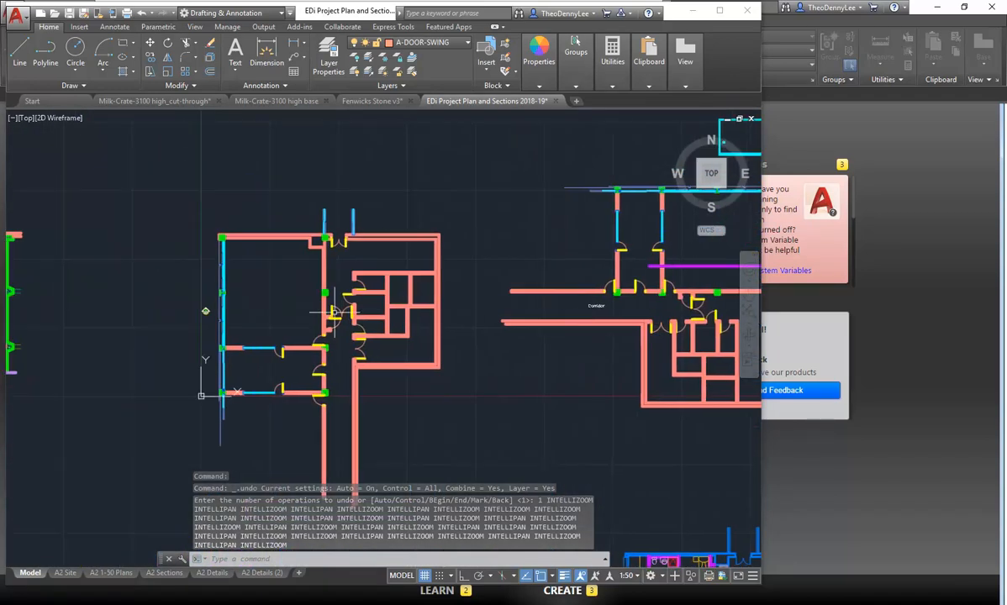
pyautogui.scroll(-2, 155, 290)
pyautogui.moveTo(153, 292)
pyautogui.mouseDown(button='middle')
pyautogui.moveTo(542, 335)
pyautogui.moveTo(281, 357)
pyautogui.mouseUp(button='middle')
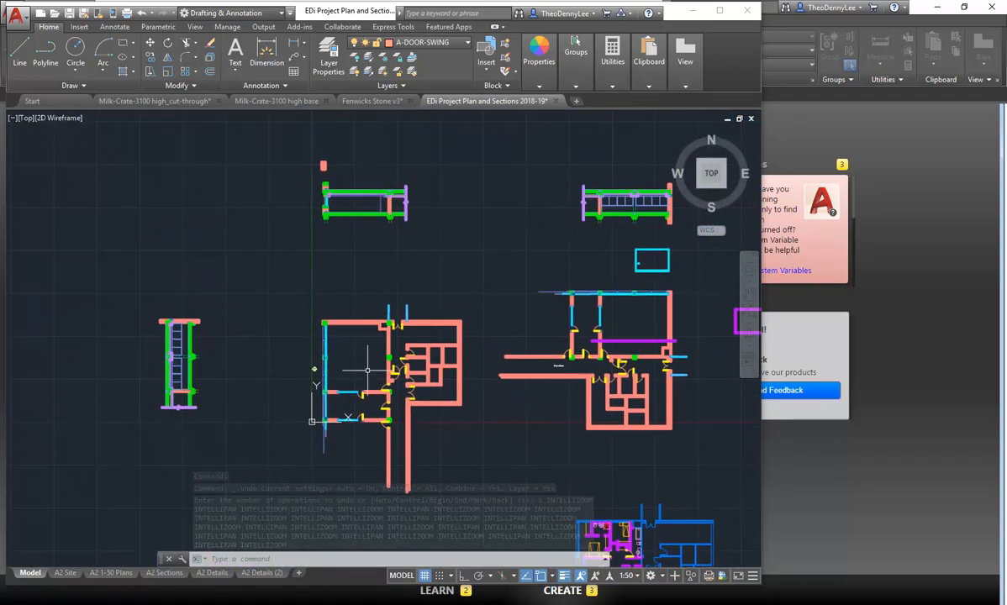
pyautogui.scroll(4, 365, 365)
pyautogui.scroll(2, 346, 372)
pyautogui.scroll(2, 331, 367)
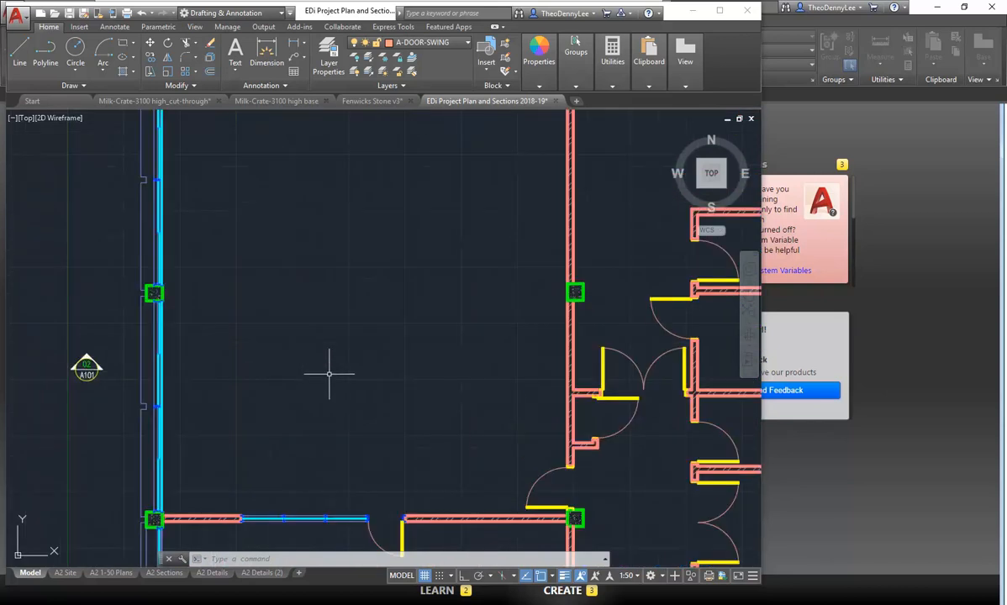
pyautogui.click(77, 378)
pyautogui.click(149, 58)
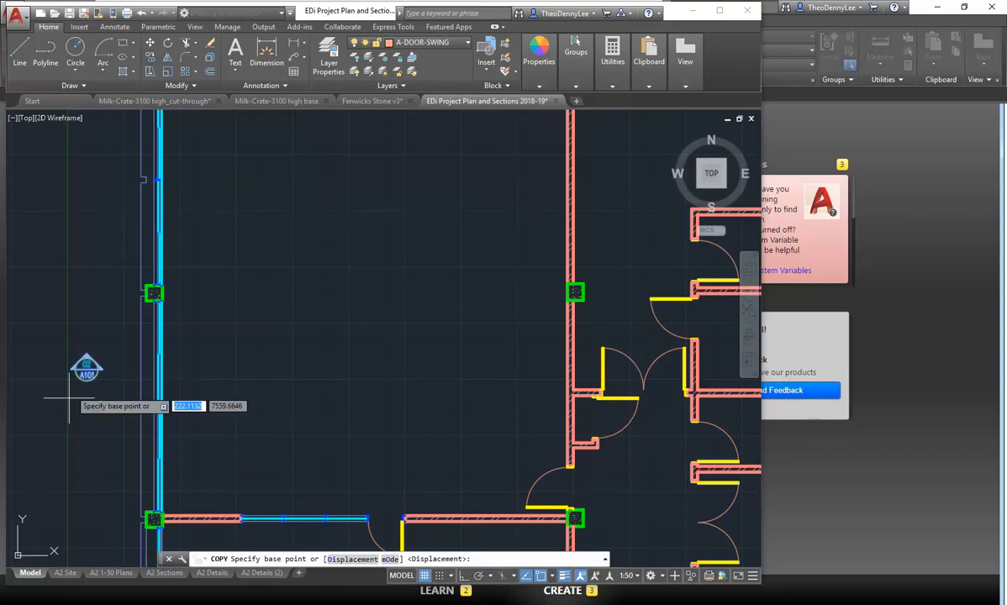
pyautogui.click(87, 367)
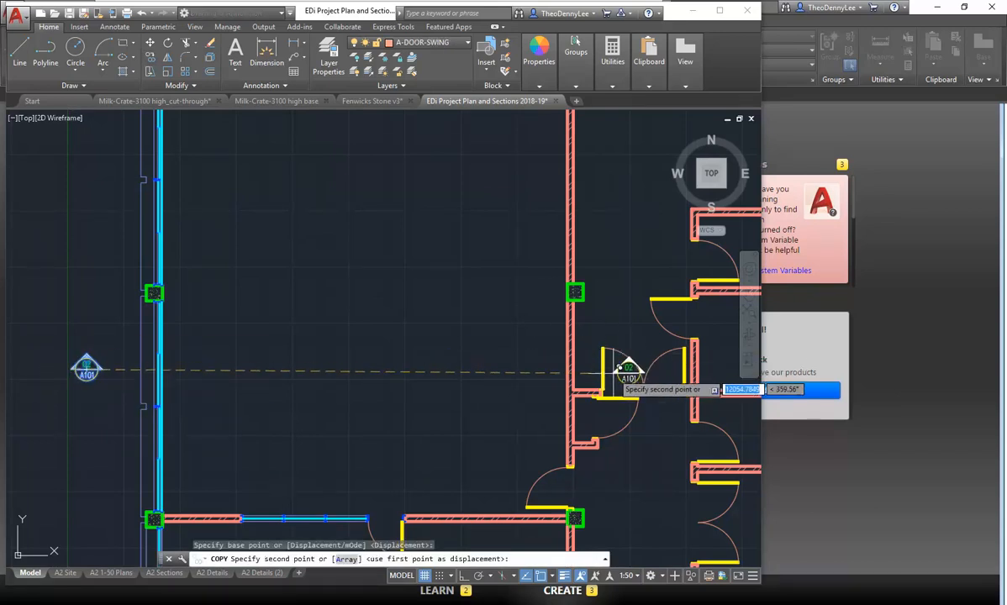
pyautogui.click(463, 576)
pyautogui.scroll(2, 599, 367)
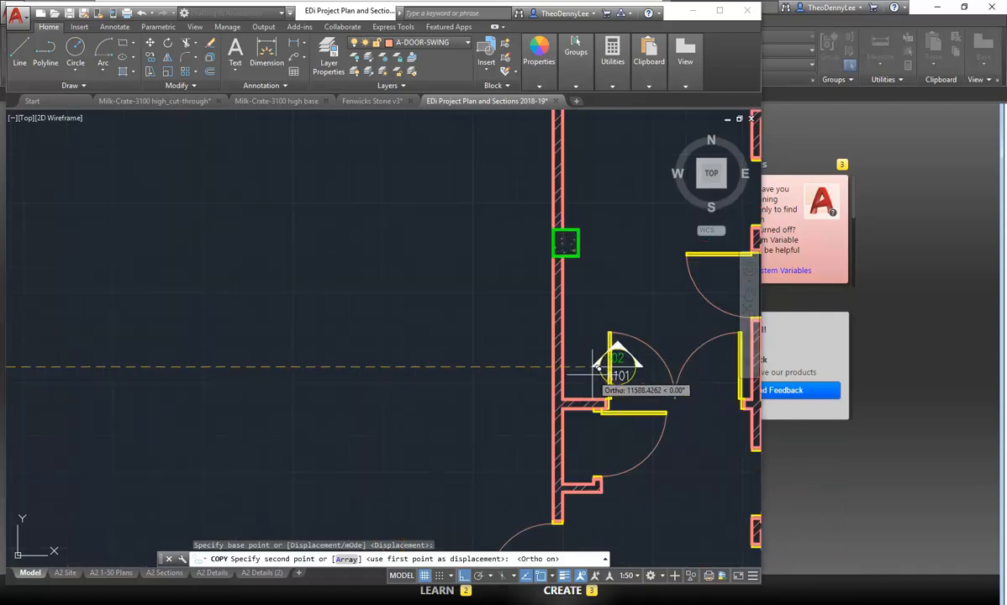
pyautogui.click(587, 364)
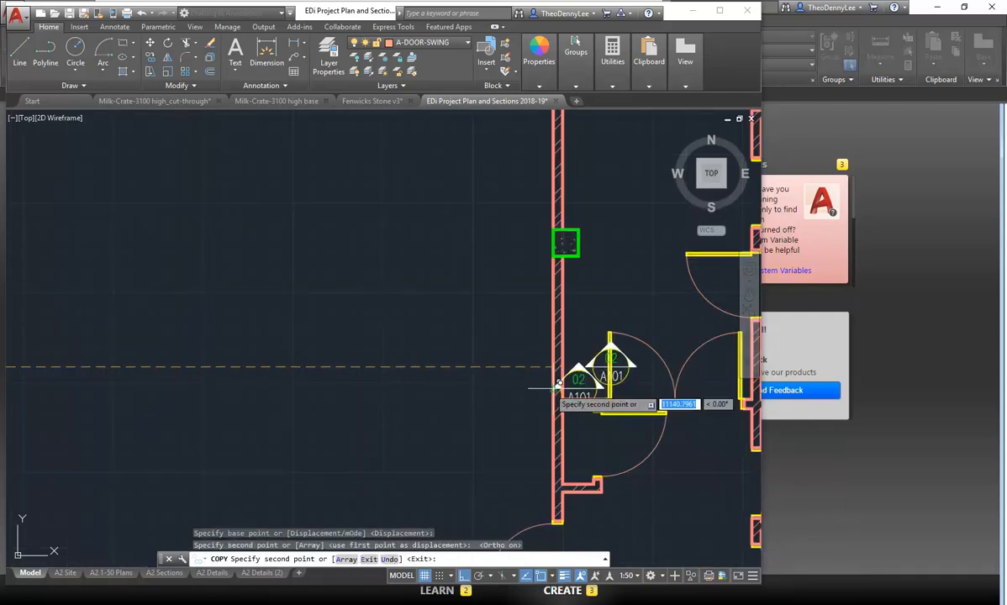
pyautogui.press('Escape')
pyautogui.press('Escape')
pyautogui.scroll(-3, 586, 398)
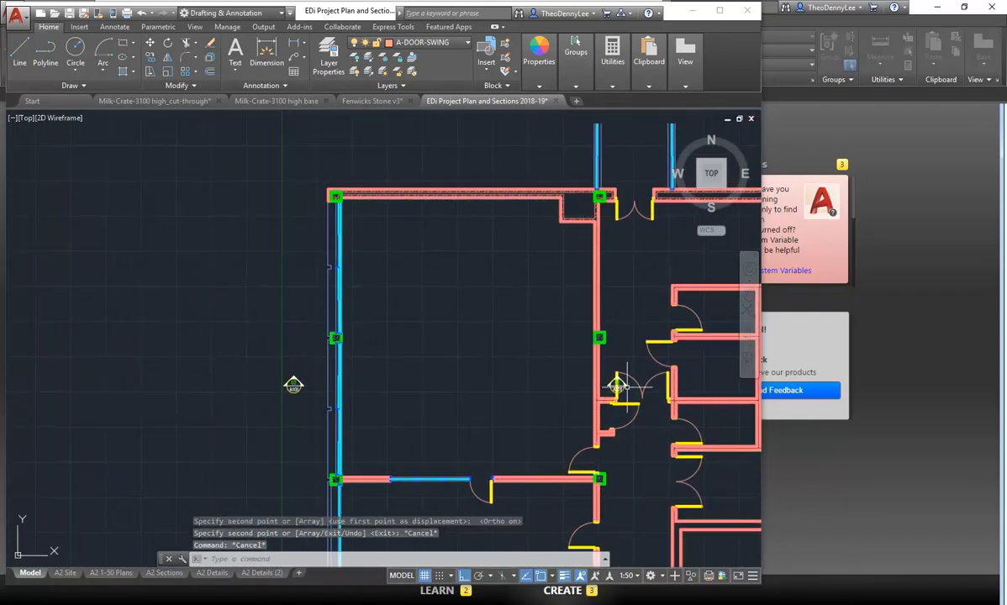
# - Move both 02/A101 section markers straight up together, to just below the level of the middle columns
pyautogui.press('Escape')
pyautogui.click(293, 386)
pyautogui.moveTo(410, 397)
pyautogui.mouseDown(button='middle')
pyautogui.moveTo(378, 399)
pyautogui.moveTo(321, 348)
pyautogui.mouseUp(button='middle')
pyautogui.scroll(2, 380, 391)
pyautogui.scroll(-2, 316, 348)
pyautogui.press('Return')
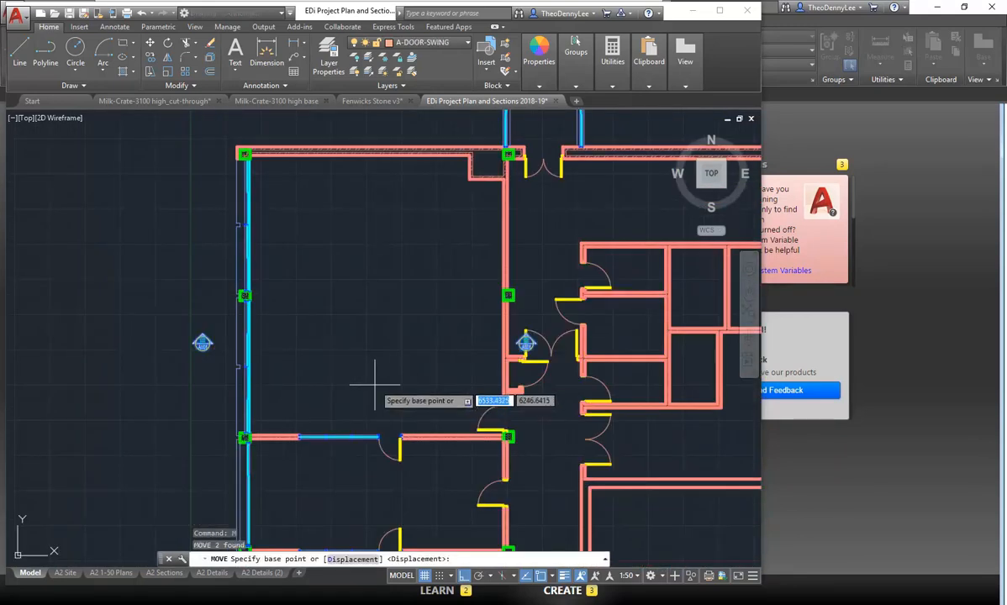
pyautogui.click(373, 382)
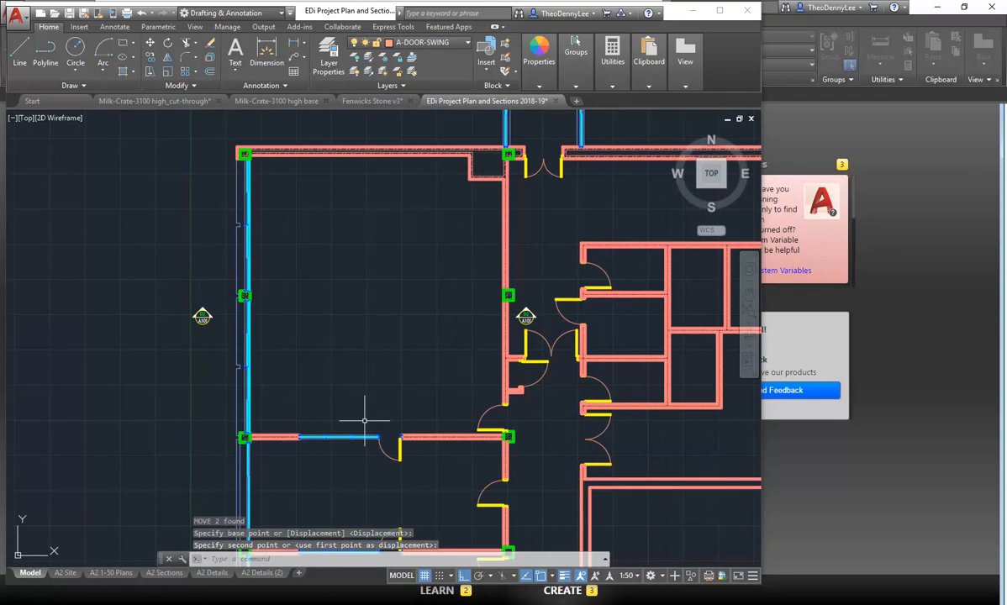
# - Make A-ANNO the current layer and draw a horizontal section line from the east marker's west tip across the wall into the room
pyautogui.scroll(3, 368, 357)
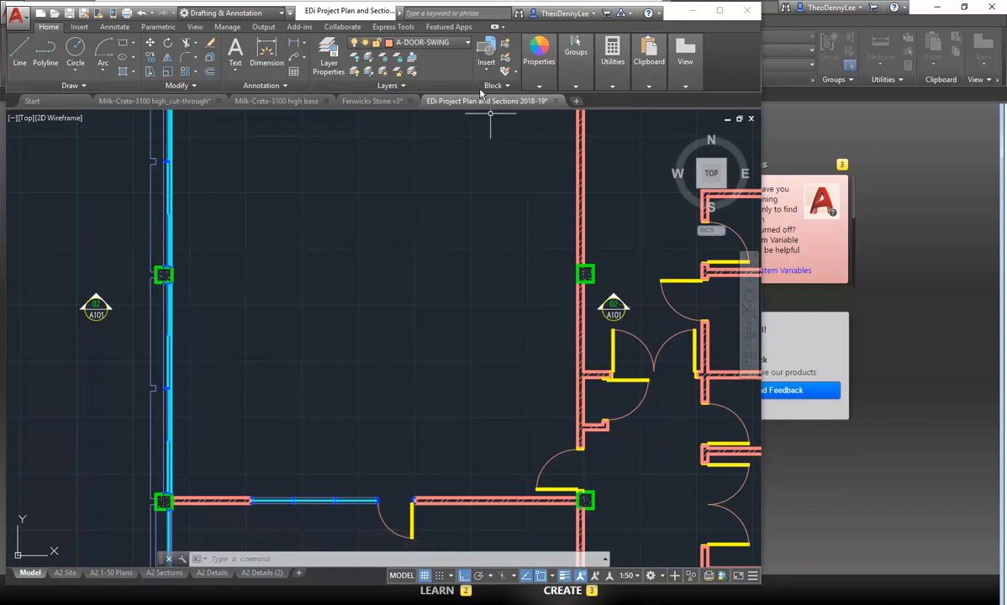
pyautogui.click(416, 42)
pyautogui.scroll(5, 425, 210)
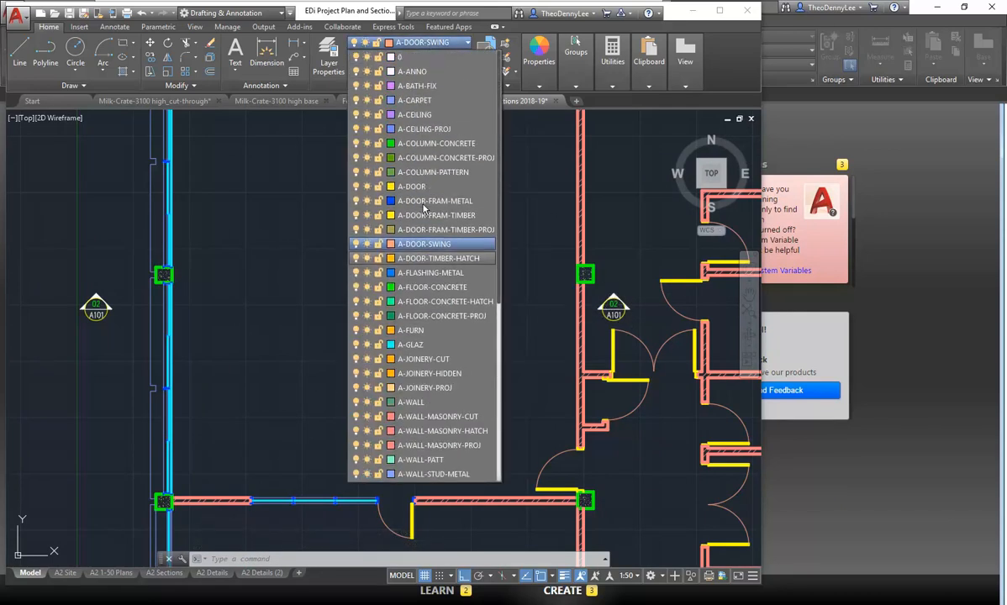
pyautogui.click(421, 67)
pyautogui.click(18, 59)
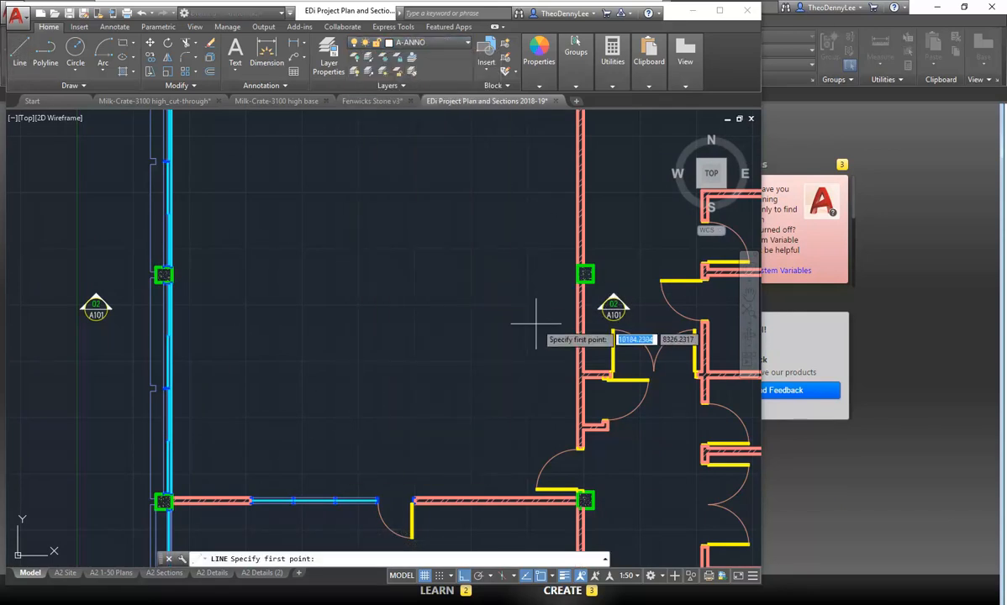
pyautogui.scroll(3, 533, 326)
pyautogui.click(649, 214)
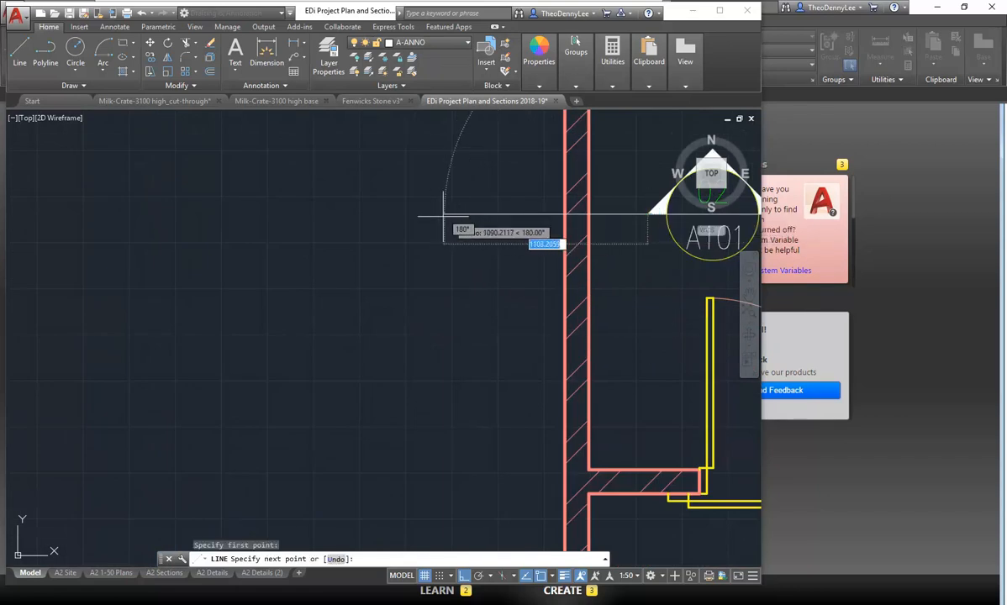
pyautogui.click(416, 217)
pyautogui.scroll(-4, 384, 276)
pyautogui.moveTo(384, 277); pyautogui.dragTo(503, 360, button='middle')
pyautogui.press('Escape')
# - Draw a matching horizontal section line from the west marker's east tip across the glazed wall into the room
pyautogui.scroll(-2, 310, 355)
pyautogui.moveTo(311, 355); pyautogui.dragTo(487, 358, button='middle')
pyautogui.press('space')
pyautogui.scroll(2, 177, 338)
pyautogui.click(205, 340)
pyautogui.click(323, 340)
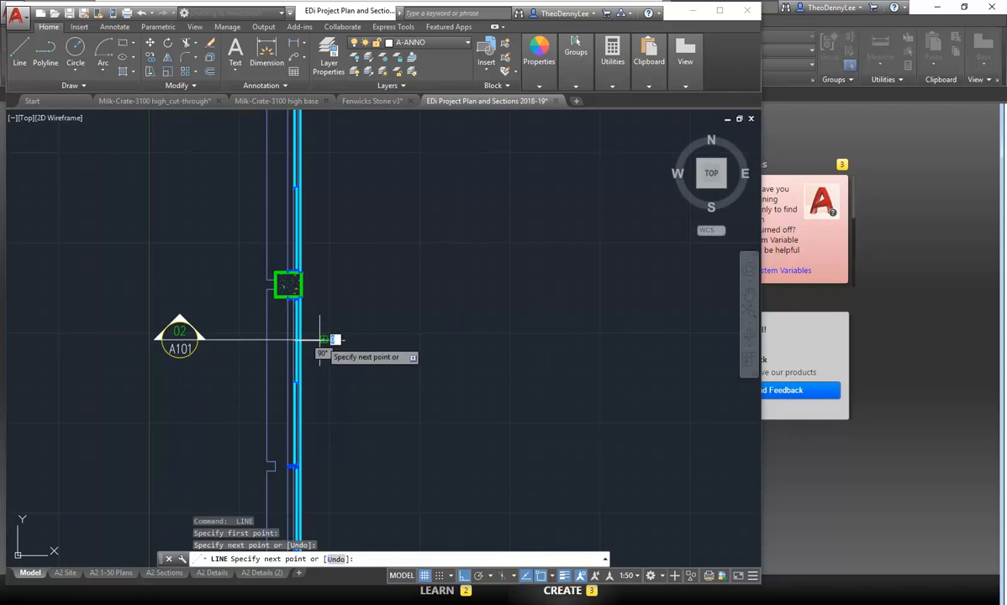
pyautogui.press('Escape')
# - Move the west section marker together with its line horizontally closer to the glazed wall
pyautogui.press('Return')
pyautogui.click(226, 301)
pyautogui.click(144, 374)
pyautogui.press('Return')
pyautogui.click(134, 412)
pyautogui.click(171, 414)
pyautogui.scroll(-1, 368, 402)
pyautogui.moveTo(374, 405); pyautogui.dragTo(208, 385, button='middle')
pyautogui.scroll(-1, 205, 382)
pyautogui.scroll(1, 242, 380)
pyautogui.scroll(-1, 241, 381)
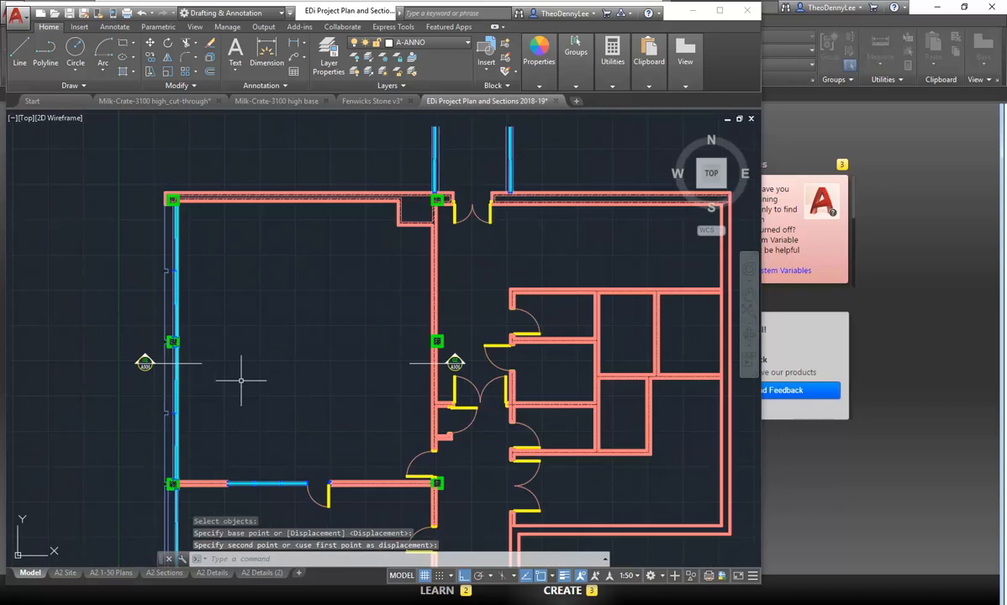
# - Make A-FLOOR-CONCRETE the current layer and check its lineweight in the layer properties
pyautogui.scroll(-2, 294, 315)
pyautogui.moveTo(294, 315); pyautogui.dragTo(296, 442, button='middle')
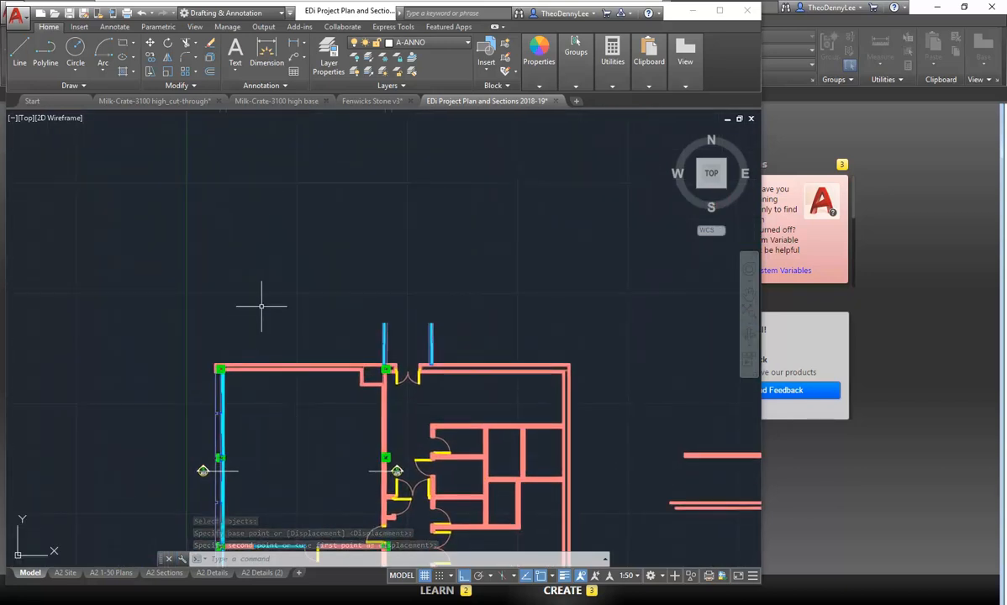
pyautogui.scroll(-2, 258, 277)
pyautogui.moveTo(258, 272); pyautogui.dragTo(267, 322, button='middle')
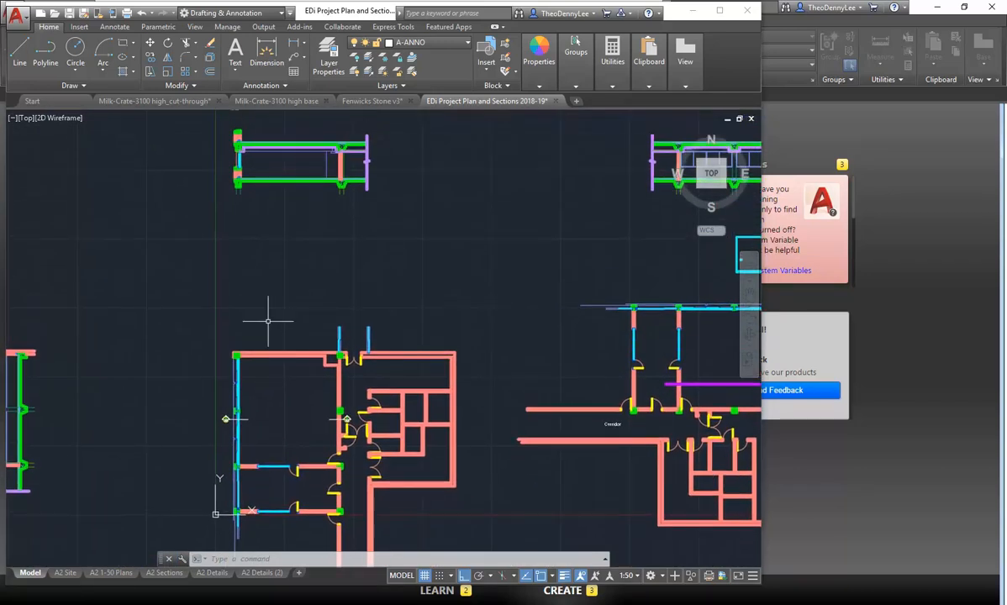
pyautogui.click(433, 43)
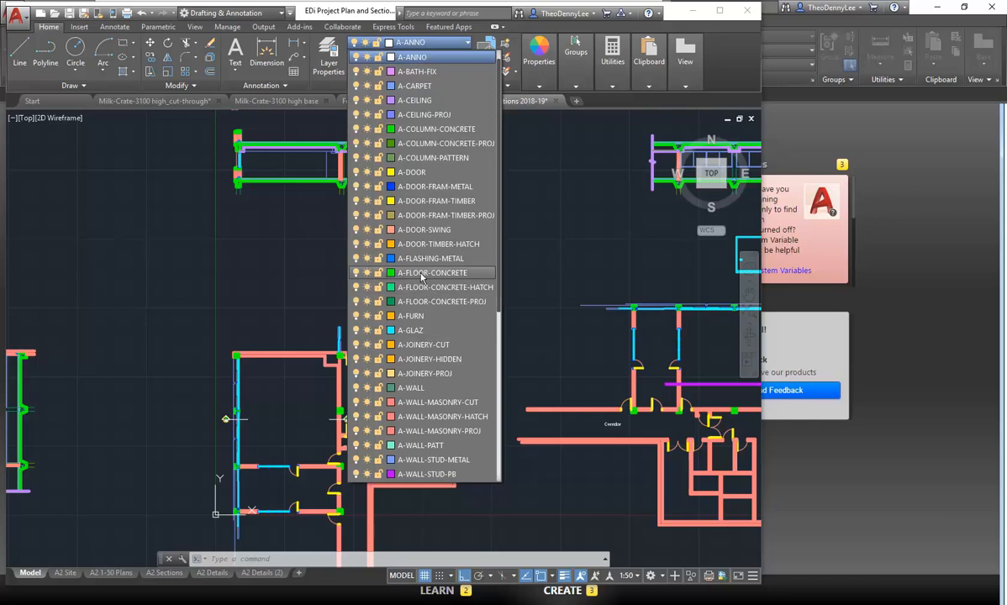
pyautogui.click(422, 273)
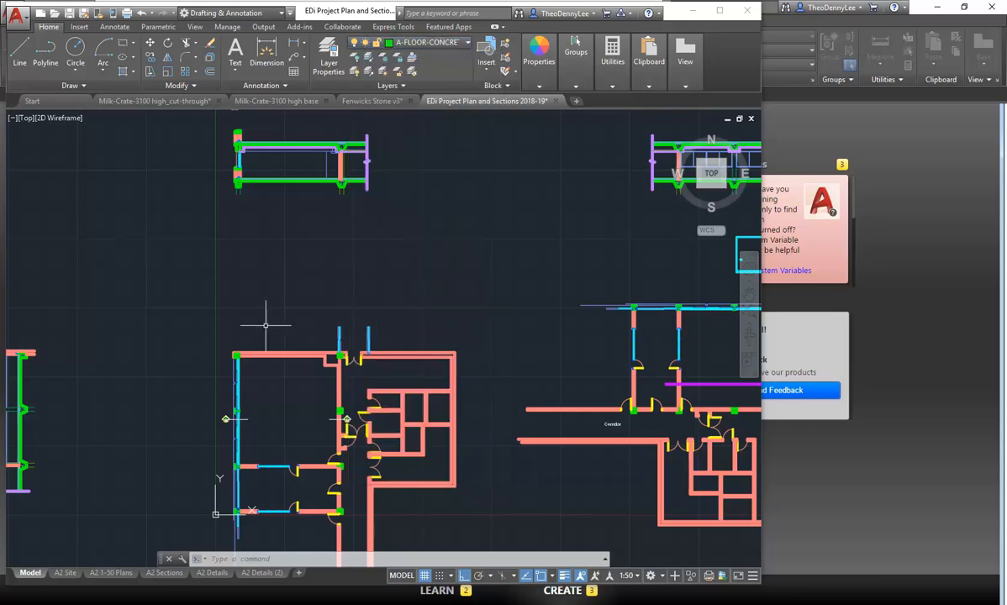
pyautogui.click(329, 57)
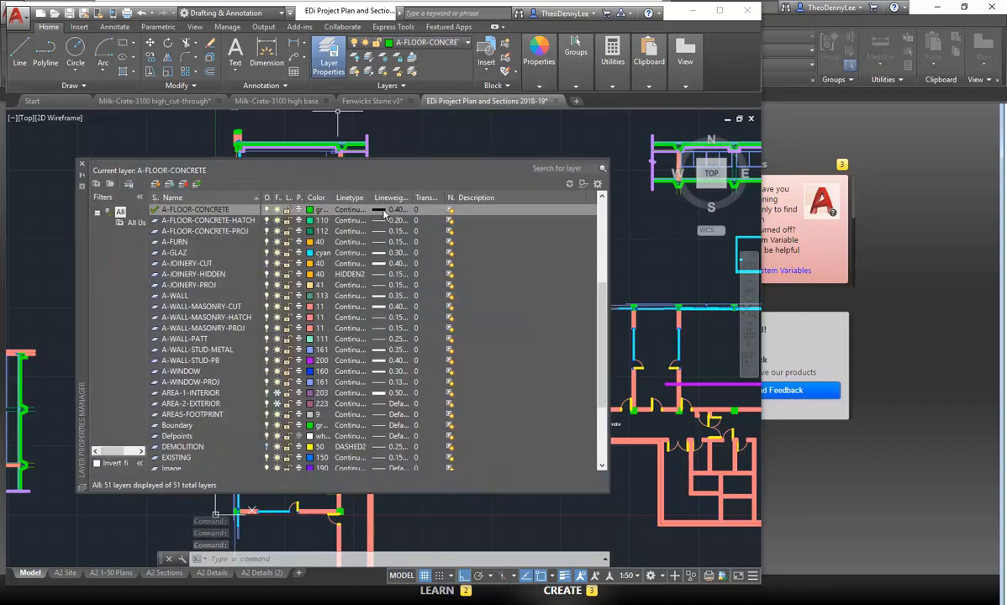
pyautogui.click(83, 167)
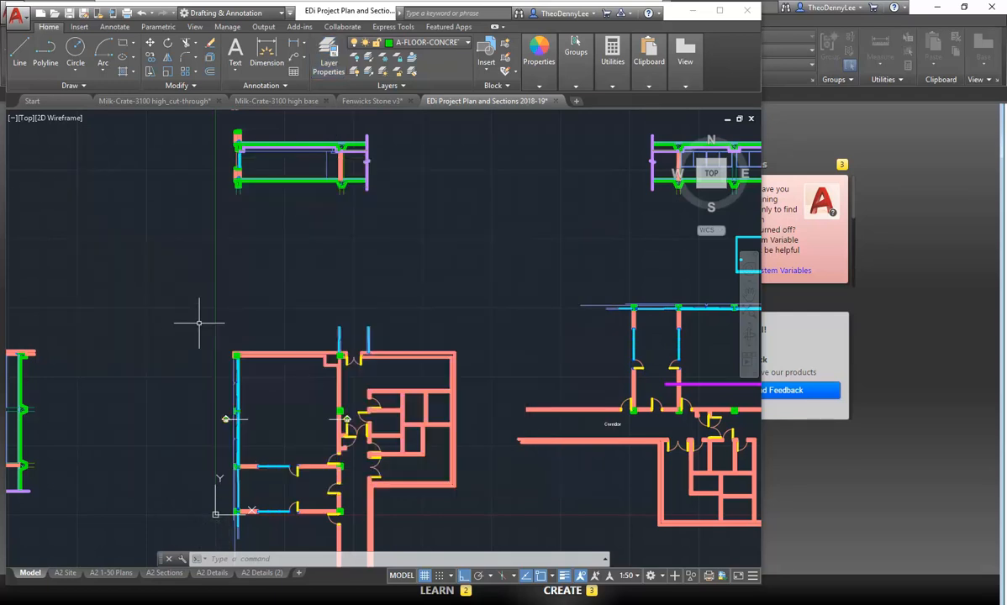
# - Draw a horizontal floor line about 19,500 units long above the existing plan, extending past its west wall
pyautogui.click(21, 49)
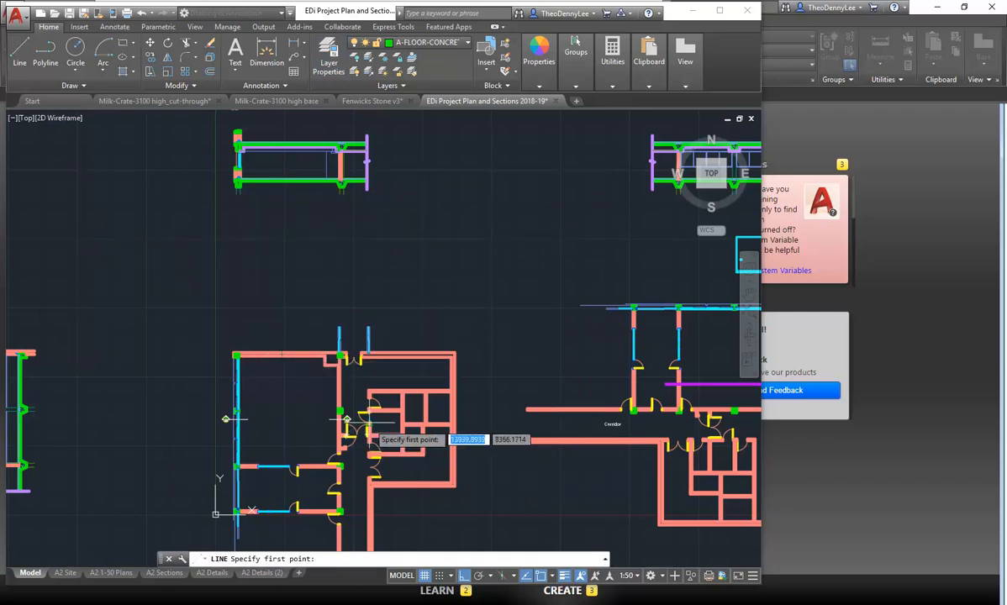
pyautogui.click(198, 298)
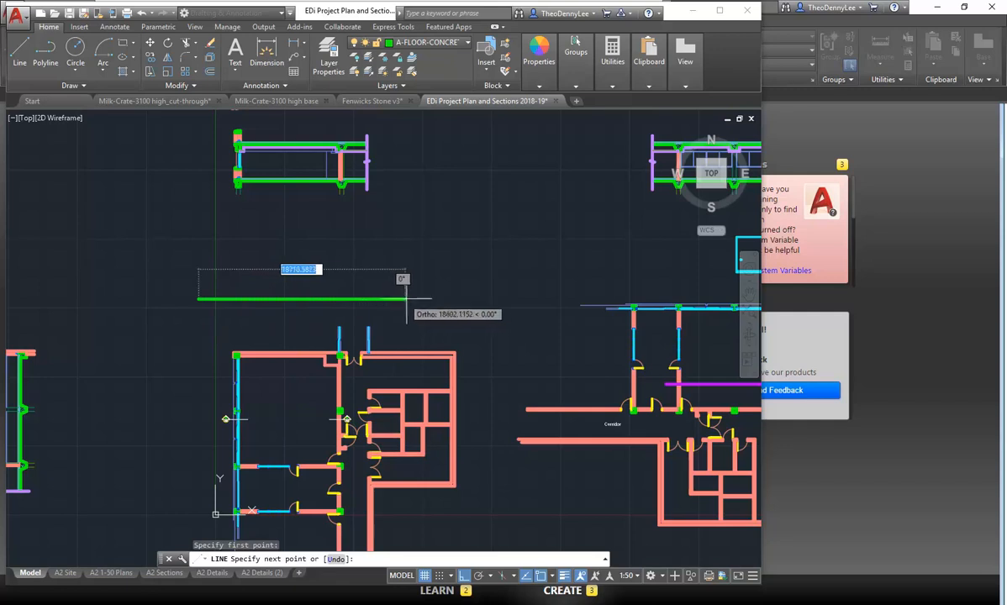
pyautogui.click(416, 298)
pyautogui.rightClick(337, 246)
pyautogui.click(363, 254)
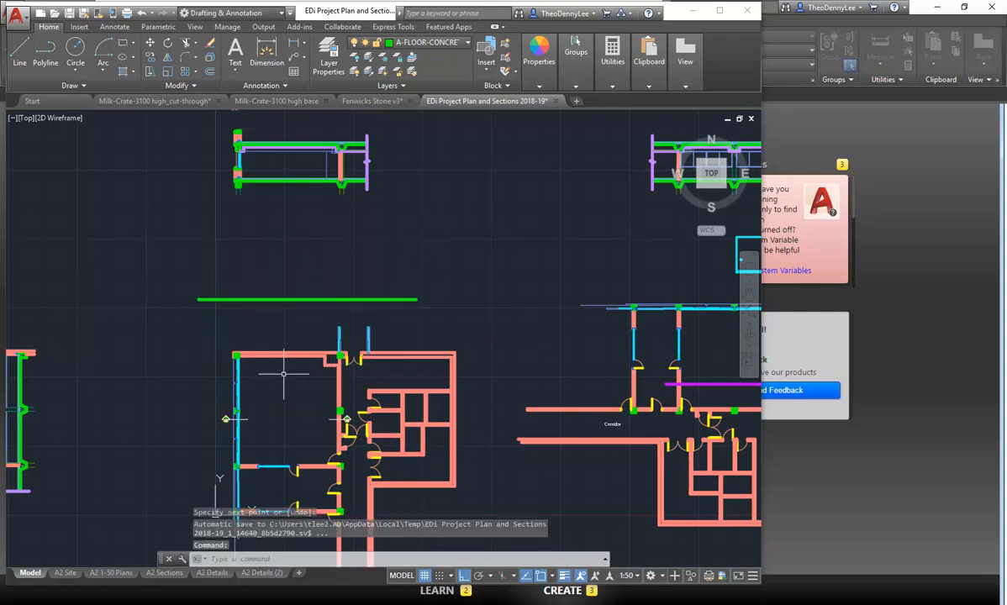
# - Move the new floor line a short distance straight up, farther from the plan
pyautogui.click(256, 298)
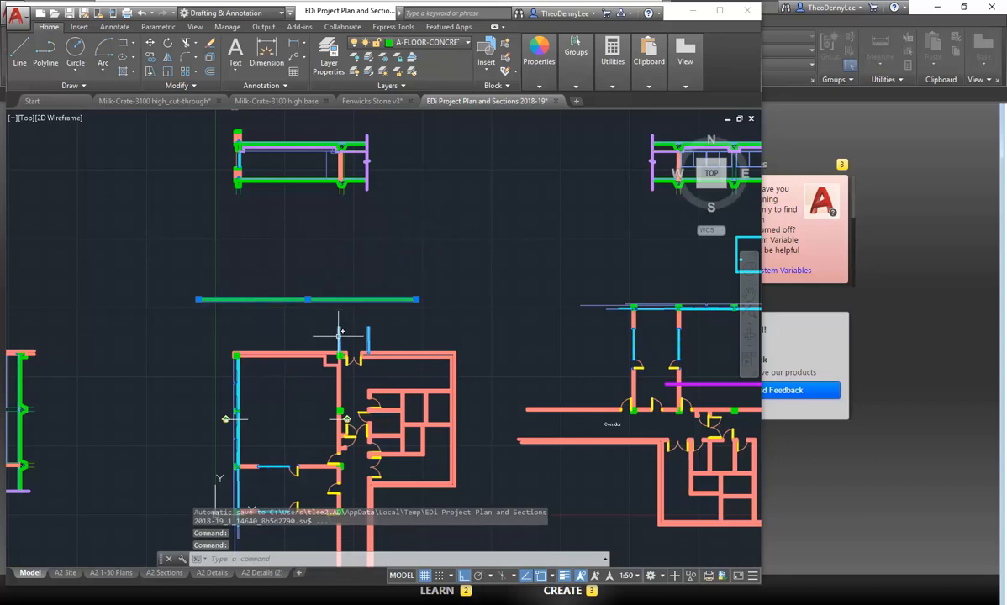
pyautogui.click(151, 46)
pyautogui.click(160, 391)
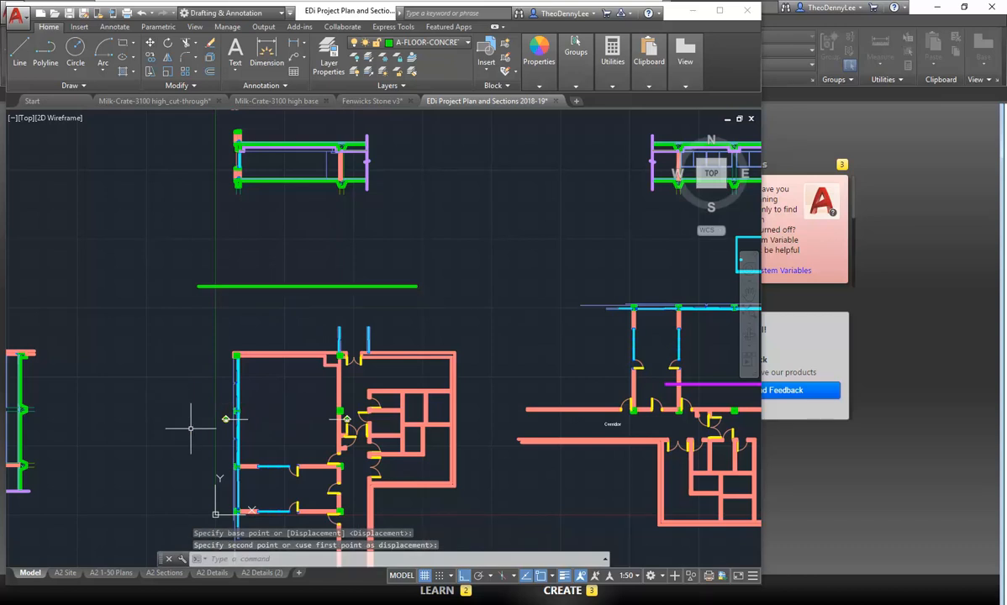
# - Examine the new floor line and compare it with the slab's top concrete line and the finish line in the finished section above
pyautogui.click(258, 287)
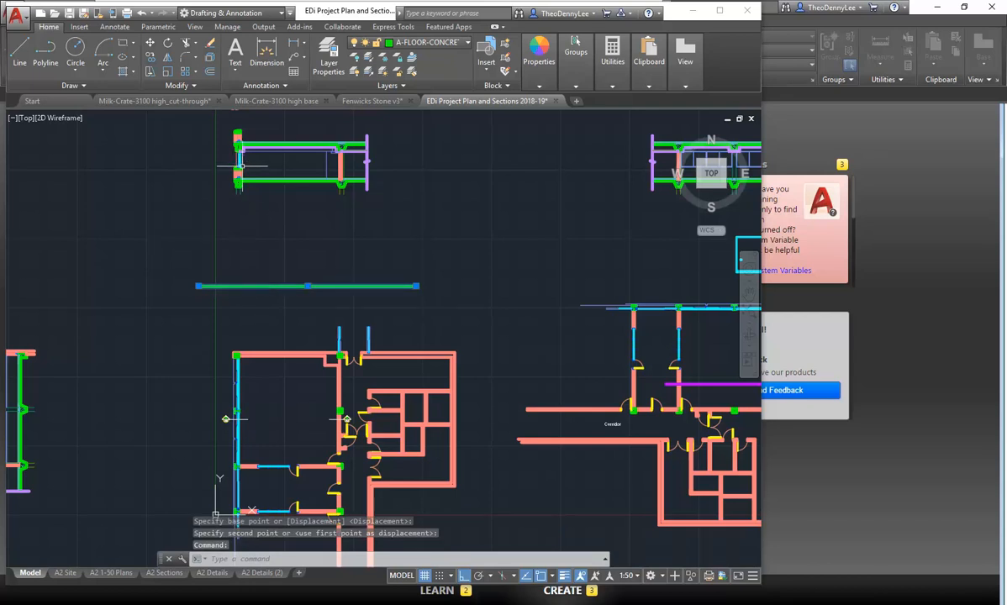
pyautogui.scroll(5, 244, 164)
pyautogui.press('Escape')
pyautogui.press('Escape')
pyautogui.scroll(4, 256, 252)
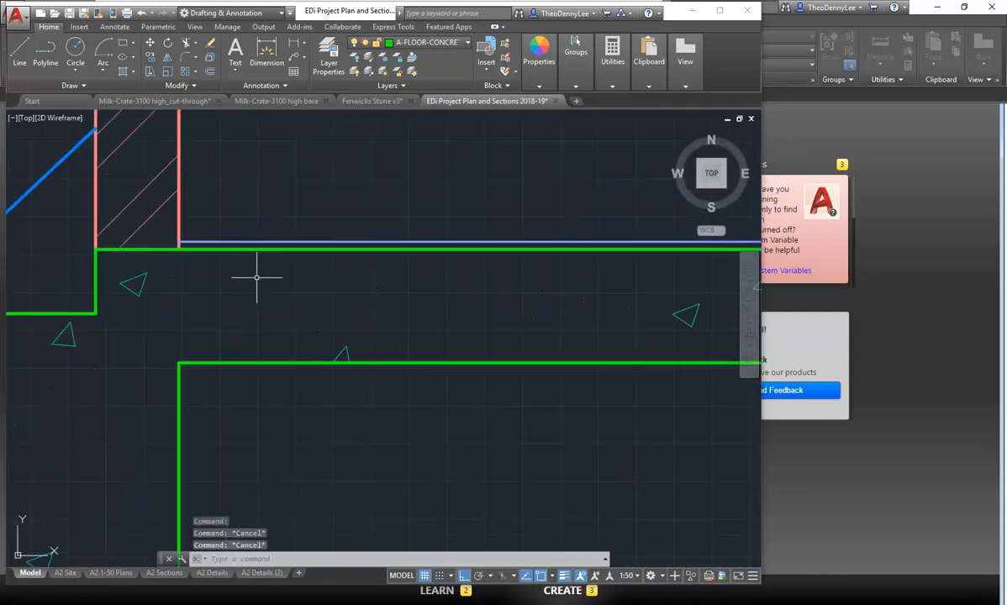
pyautogui.click(136, 249)
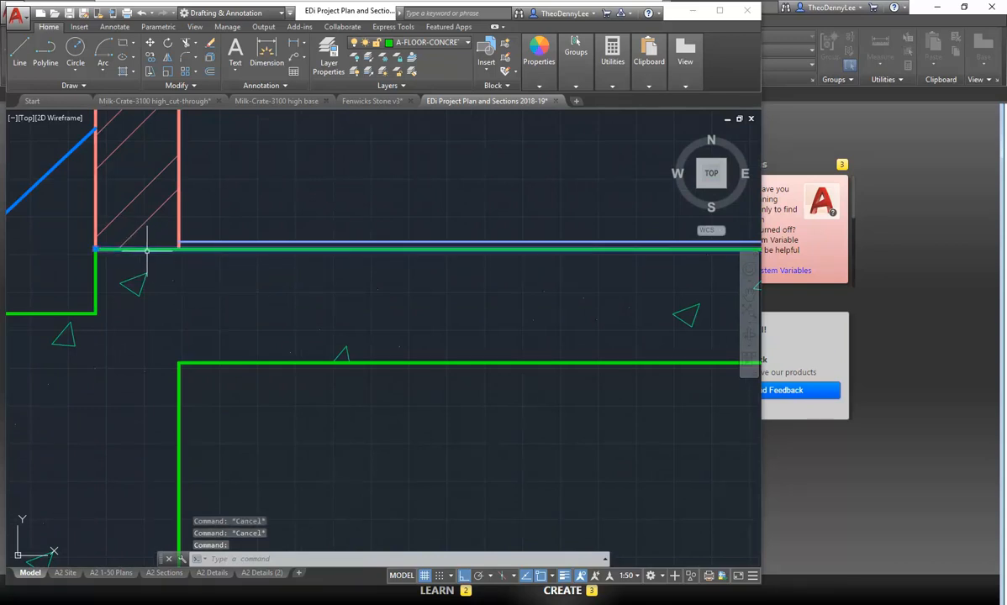
pyautogui.click(266, 242)
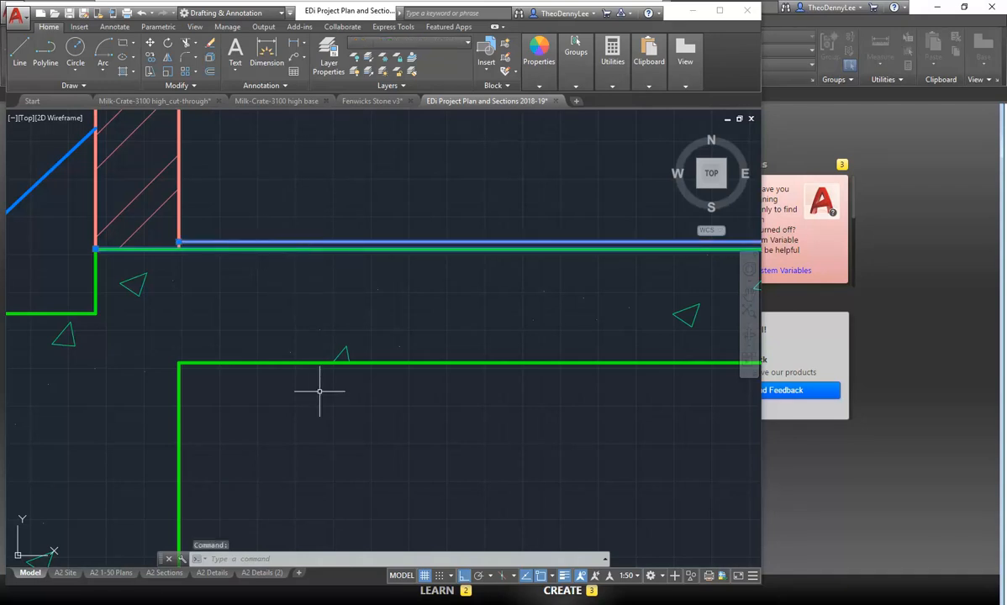
pyautogui.press('Escape')
pyautogui.press('Escape')
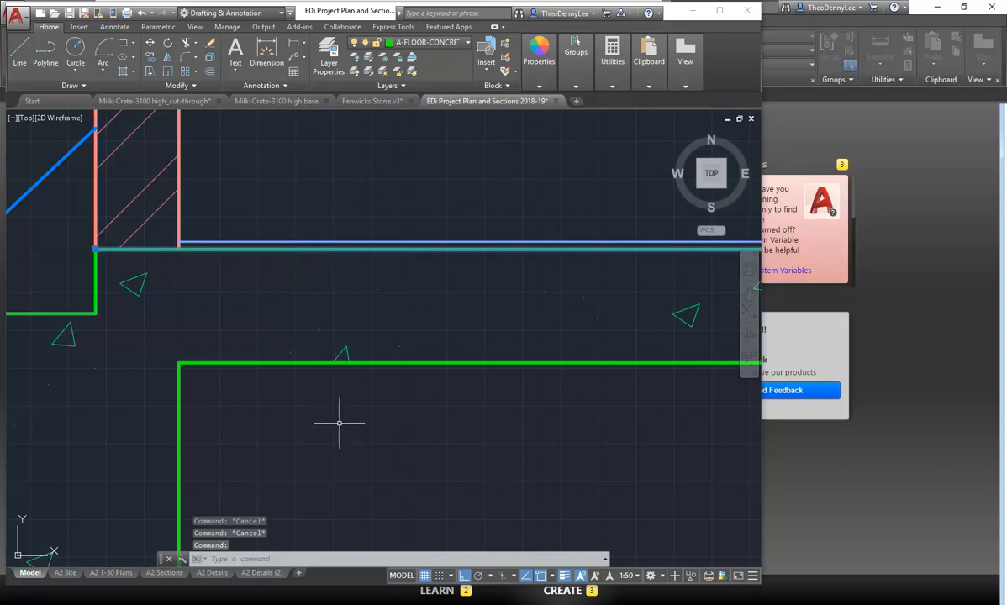
# - Make A-WALL-MASONRY-CUT the current layer and check its lineweight in the layer properties
pyautogui.scroll(-6, 340, 421)
pyautogui.scroll(-2, 339, 423)
pyautogui.moveTo(340, 423); pyautogui.dragTo(260, 258, button='middle')
pyautogui.scroll(-5, 325, 346)
pyautogui.moveTo(324, 345)
pyautogui.mouseDown(button='middle')
pyautogui.moveTo(251, 296)
pyautogui.moveTo(220, 193)
pyautogui.mouseUp(button='middle')
pyautogui.moveTo(302, 435); pyautogui.dragTo(297, 351, button='middle')
pyautogui.scroll(-2, 318, 442)
pyautogui.moveTo(330, 484); pyautogui.dragTo(286, 397, button='middle')
pyautogui.moveTo(265, 306); pyautogui.dragTo(259, 263, button='middle')
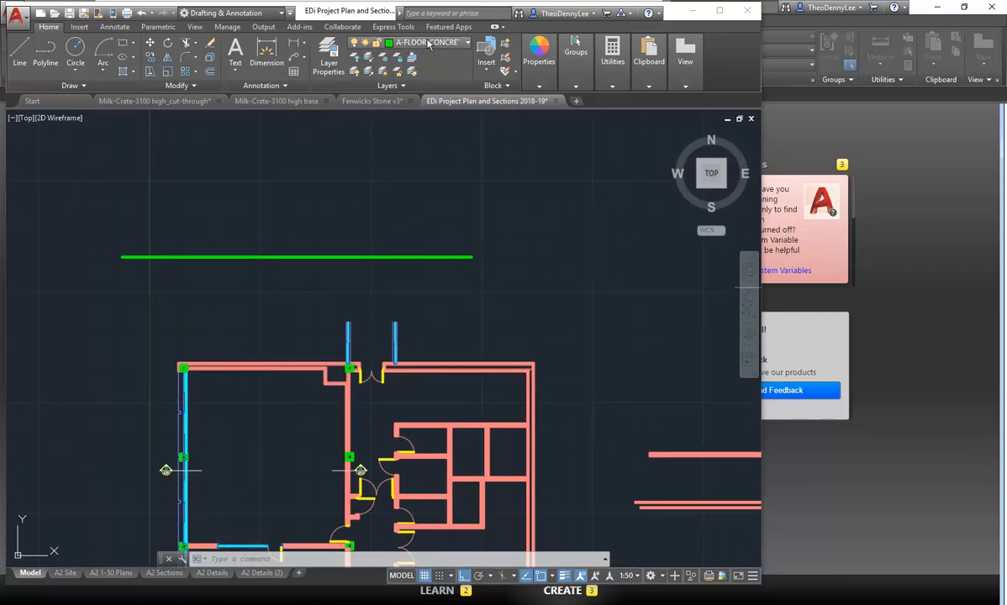
pyautogui.click(428, 43)
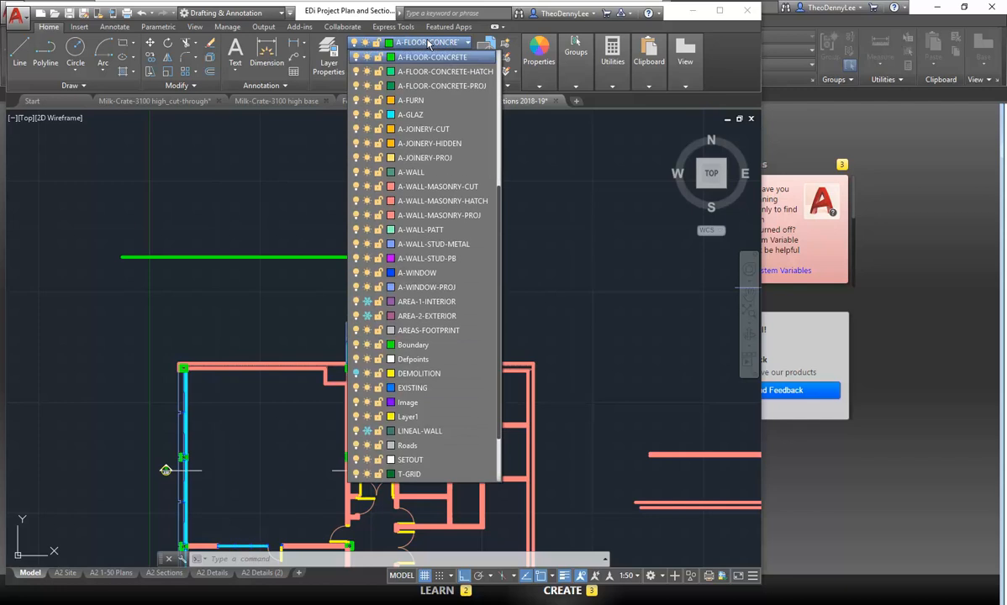
pyautogui.click(428, 193)
pyautogui.click(329, 62)
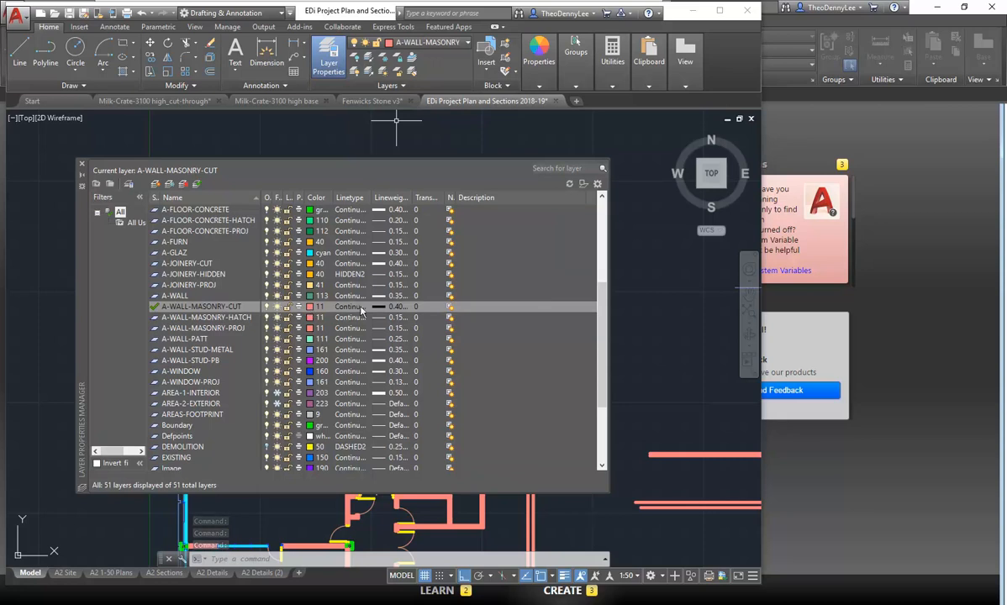
pyautogui.click(83, 166)
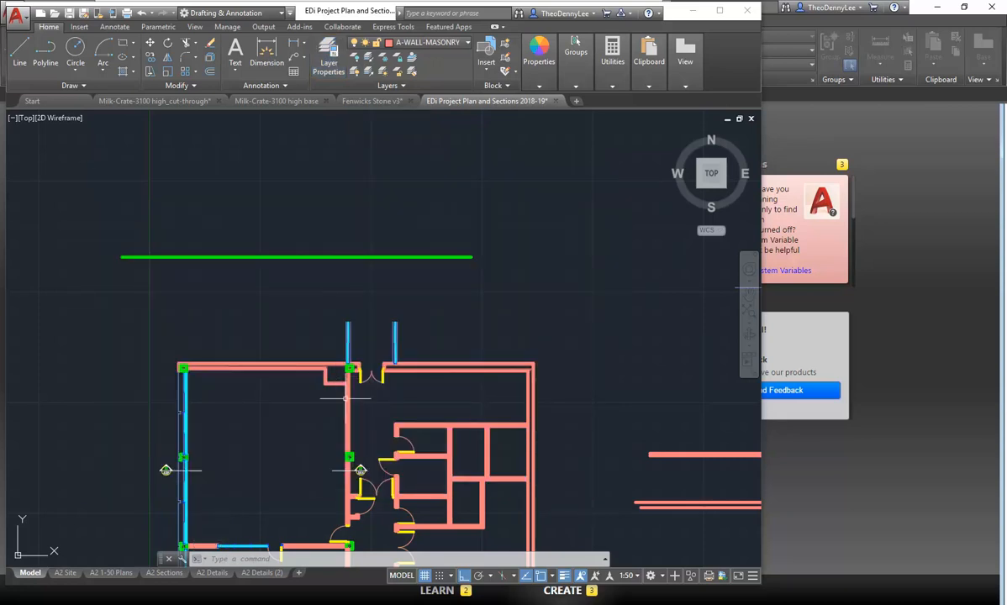
# - Examine where the west section marker's line cuts the glazed wall and compare it with the window wall in the finished section
pyautogui.moveTo(286, 427)
pyautogui.mouseDown(button='middle')
pyautogui.moveTo(341, 348)
pyautogui.moveTo(332, 382)
pyautogui.moveTo(335, 373)
pyautogui.mouseUp(button='middle')
pyautogui.scroll(5, 243, 404)
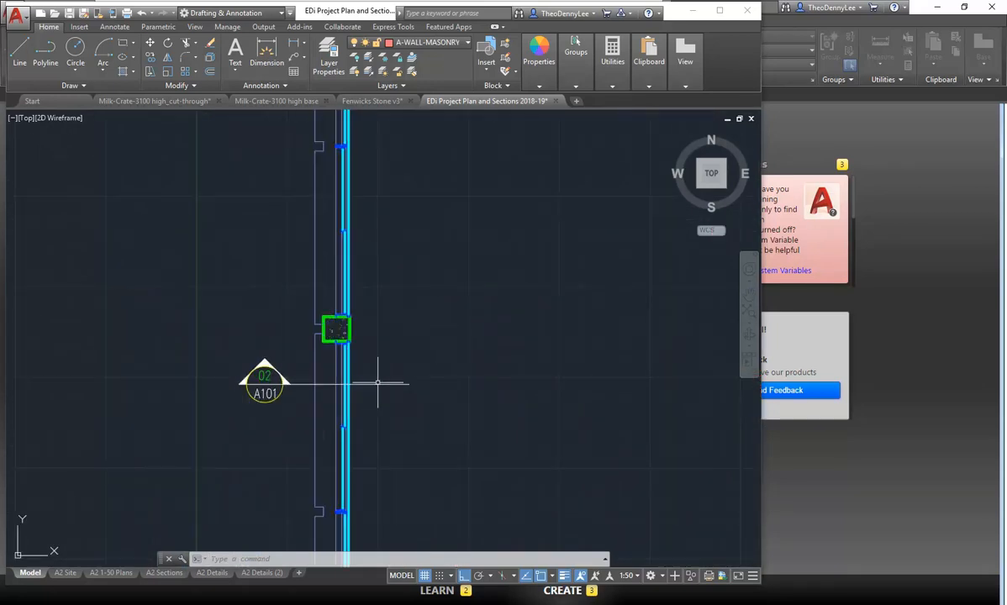
pyautogui.scroll(2, 349, 387)
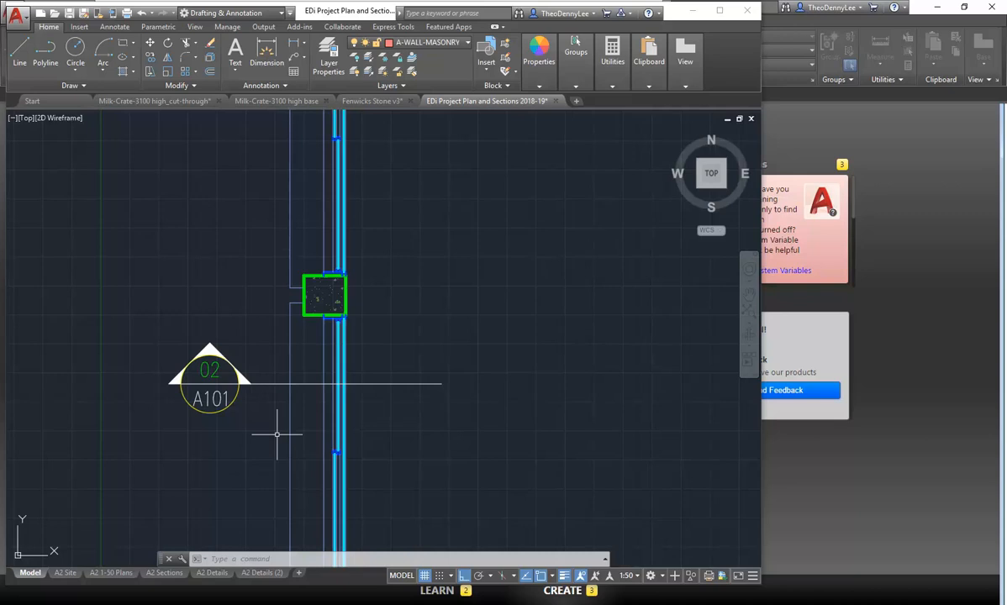
pyautogui.scroll(-3, 333, 250)
pyautogui.moveTo(333, 252); pyautogui.dragTo(321, 354, button='middle')
pyautogui.scroll(1, 322, 329)
pyautogui.scroll(-1, 326, 185)
pyautogui.moveTo(326, 183); pyautogui.dragTo(325, 352, button='middle')
pyautogui.moveTo(337, 209); pyautogui.dragTo(337, 420, button='middle')
pyautogui.scroll(1, 338, 420)
pyautogui.scroll(-1, 337, 240)
pyautogui.moveTo(337, 238); pyautogui.dragTo(342, 476, button='middle')
pyautogui.scroll(1, 342, 477)
pyautogui.moveTo(359, 197); pyautogui.dragTo(362, 372, button='middle')
pyautogui.scroll(1, 345, 365)
pyautogui.scroll(1, 339, 313)
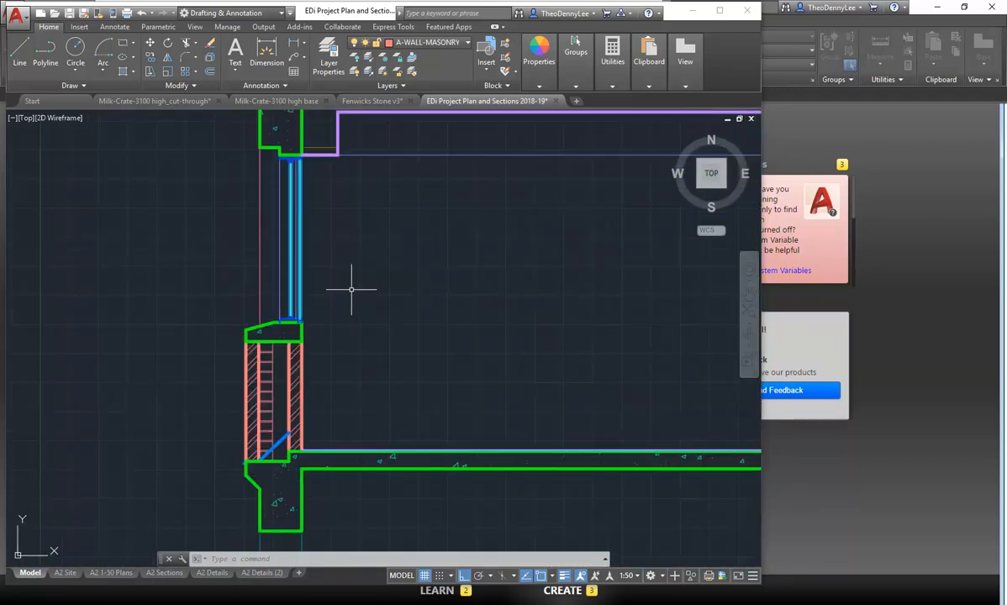
pyautogui.scroll(1, 371, 293)
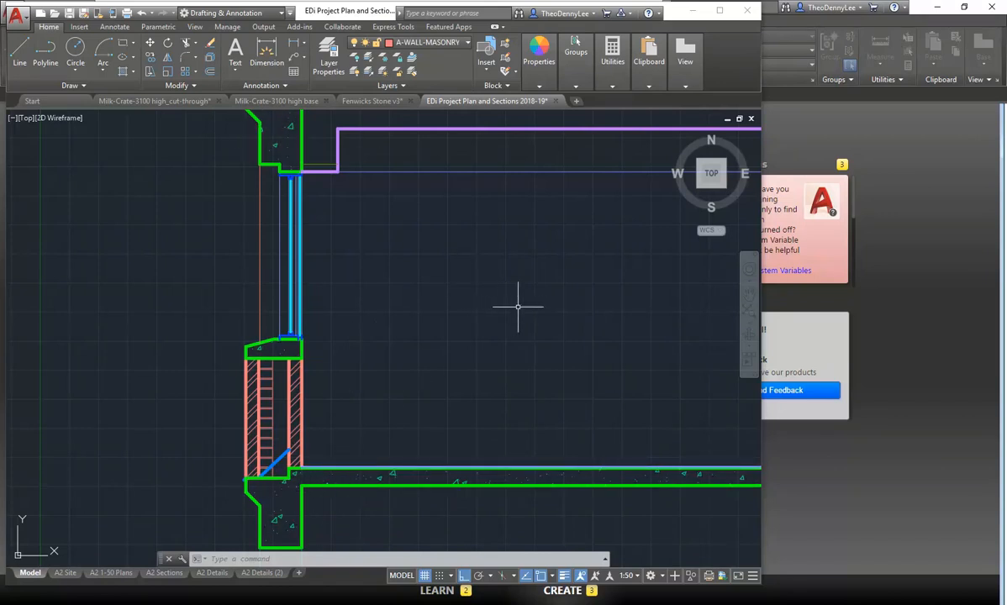
# - Examine the hatched masonry wall between the floor slabs in the finished section, selecting its cut lines and hatch
pyautogui.moveTo(602, 299); pyautogui.dragTo(47, 299, button='middle')
pyautogui.moveTo(590, 320); pyautogui.dragTo(199, 315, button='middle')
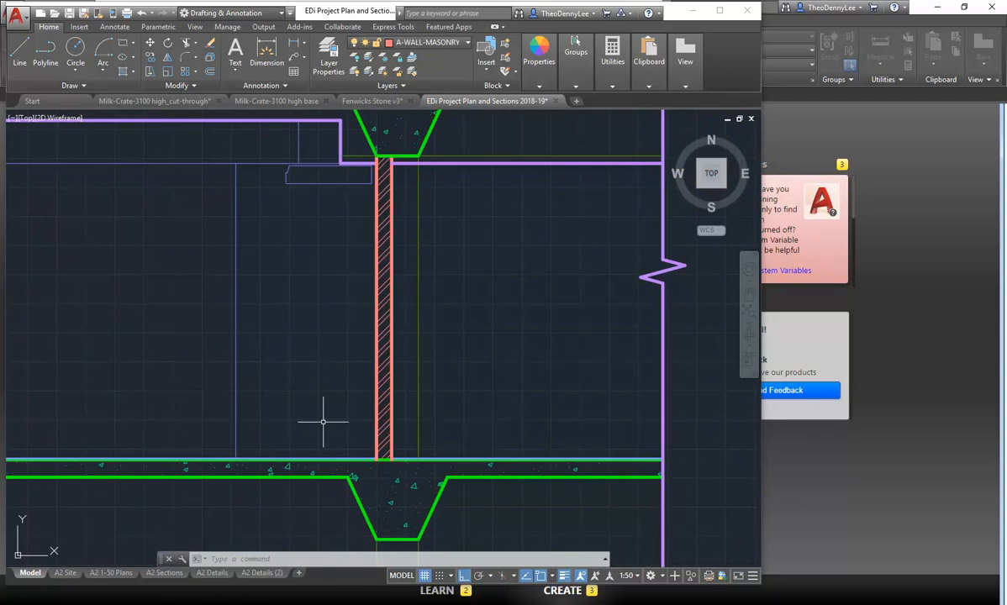
pyautogui.click(395, 349)
pyautogui.click(333, 499)
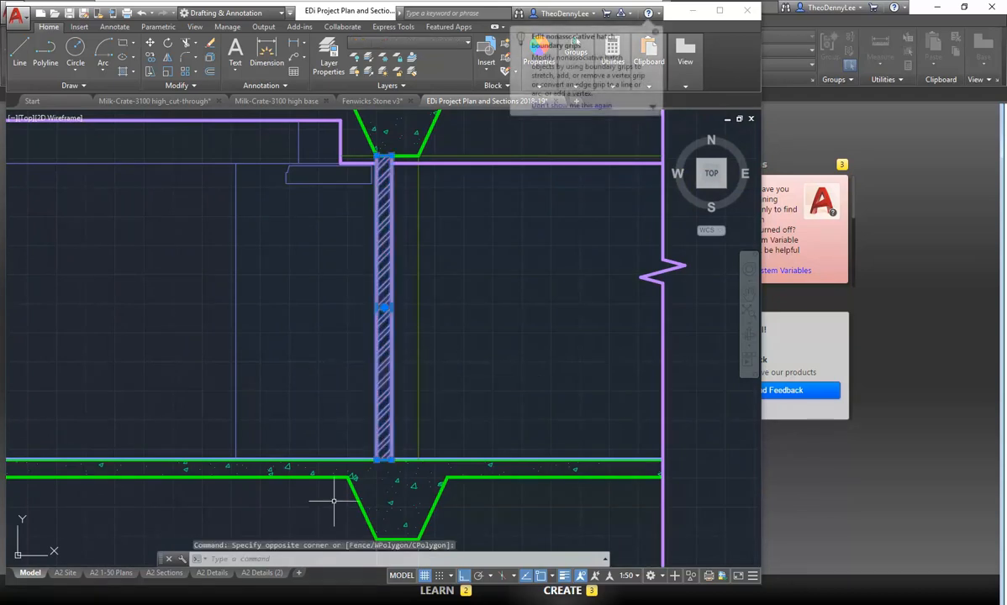
pyautogui.press('Escape')
pyautogui.press('Escape')
# - Start a line where the east section marker's line crosses the corridor-side face of the masonry wall in the plan
pyautogui.scroll(-5, 303, 437)
pyautogui.scroll(2, 327, 407)
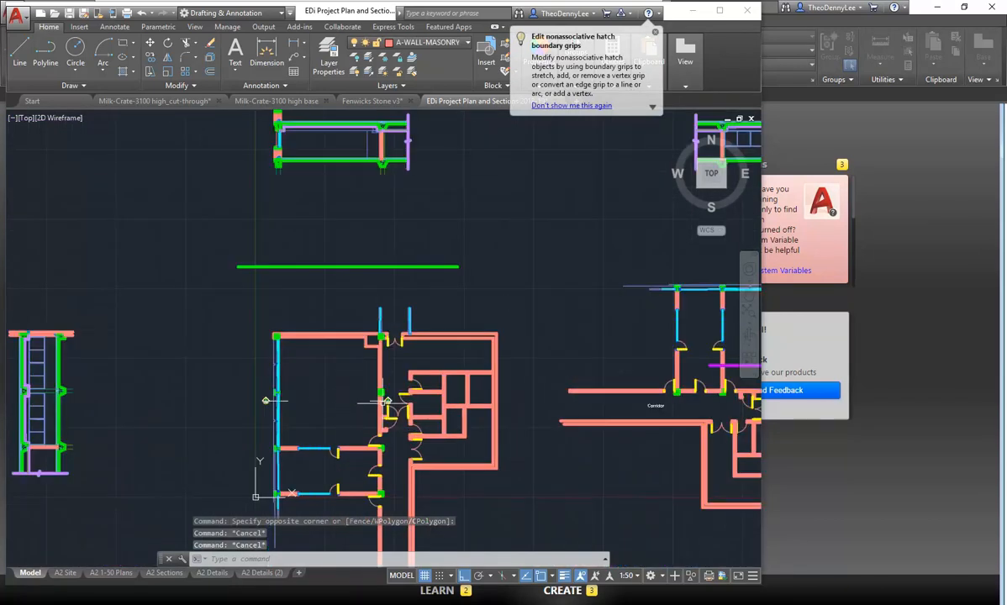
pyautogui.scroll(5, 353, 382)
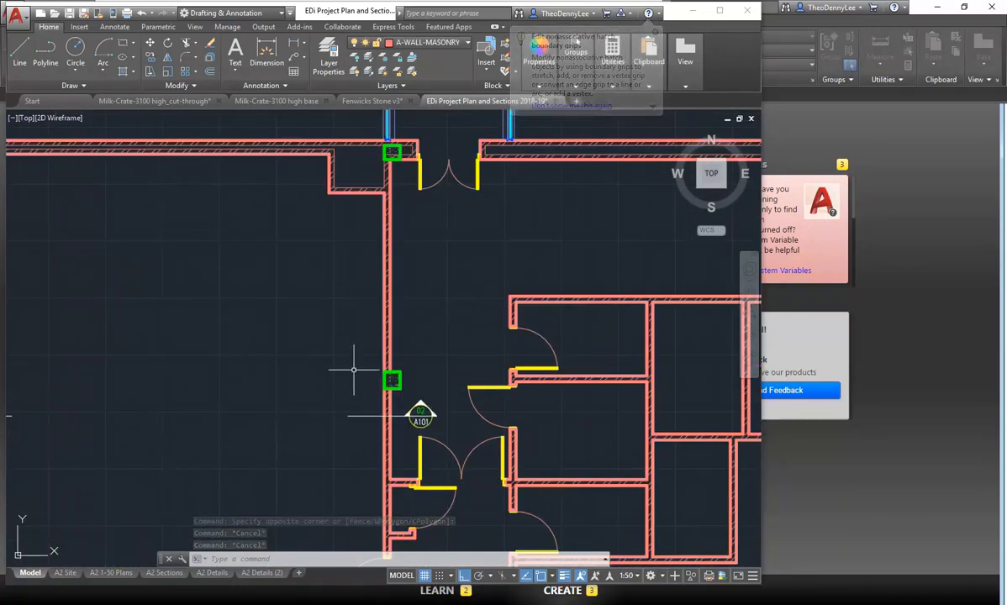
pyautogui.click(19, 52)
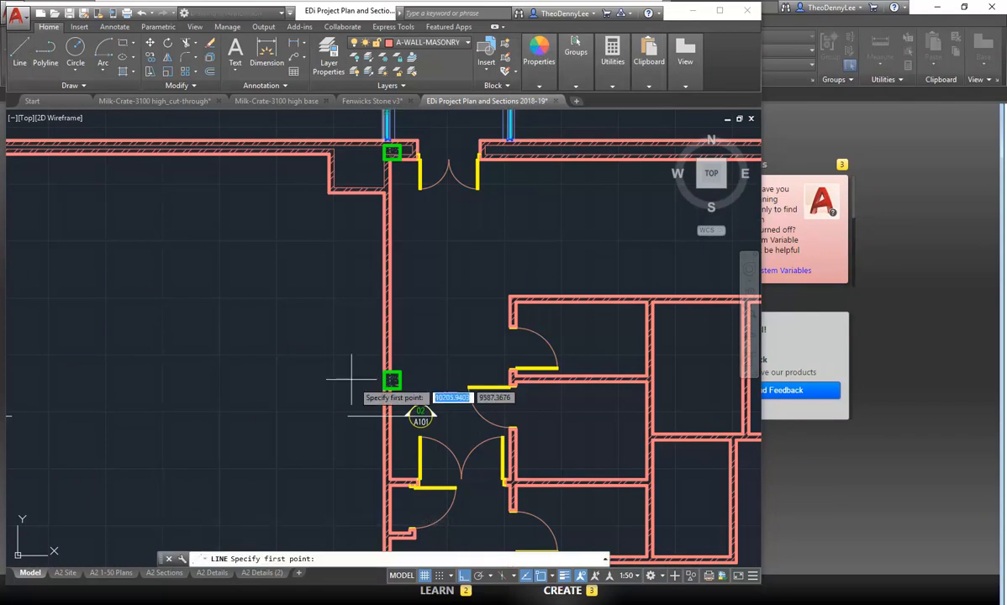
pyautogui.scroll(4, 375, 418)
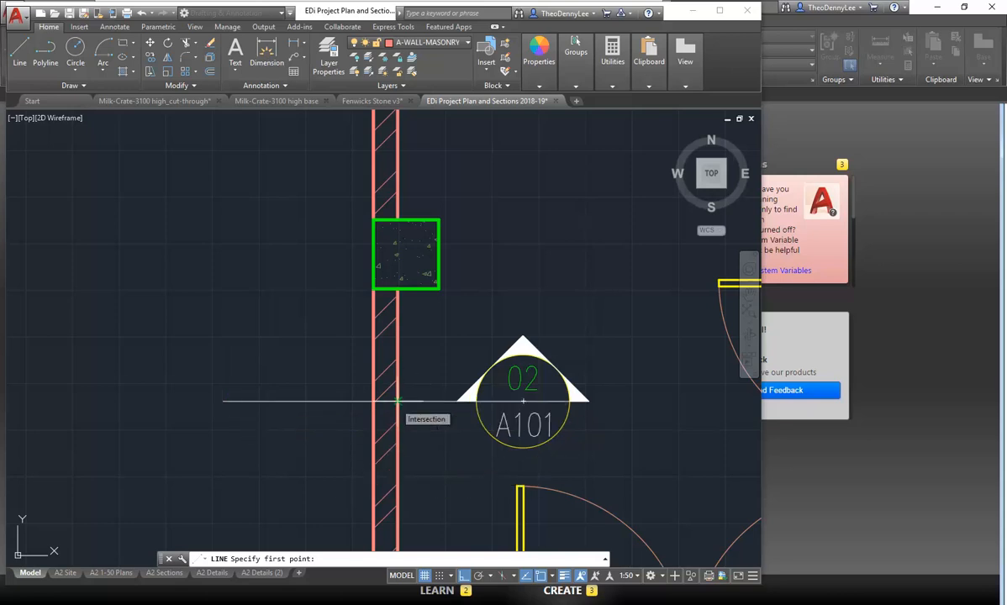
# - Draw a vertical line from the section line's intersection with the masonry wall's right face up past the green floor line
pyautogui.click(398, 401)
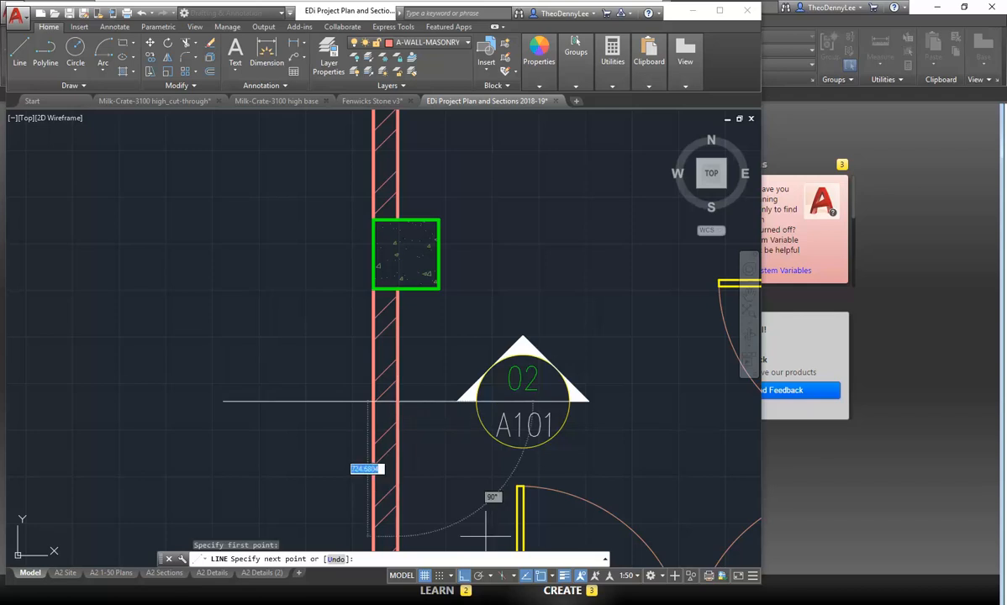
pyautogui.scroll(-8, 490, 195)
pyautogui.moveTo(490, 195); pyautogui.dragTo(460, 377, button='middle')
pyautogui.scroll(2, 460, 376)
pyautogui.scroll(-4, 385, 216)
pyautogui.moveTo(385, 216); pyautogui.dragTo(393, 406, button='middle')
pyautogui.scroll(2, 393, 406)
pyautogui.moveTo(396, 280); pyautogui.dragTo(422, 418, button='middle')
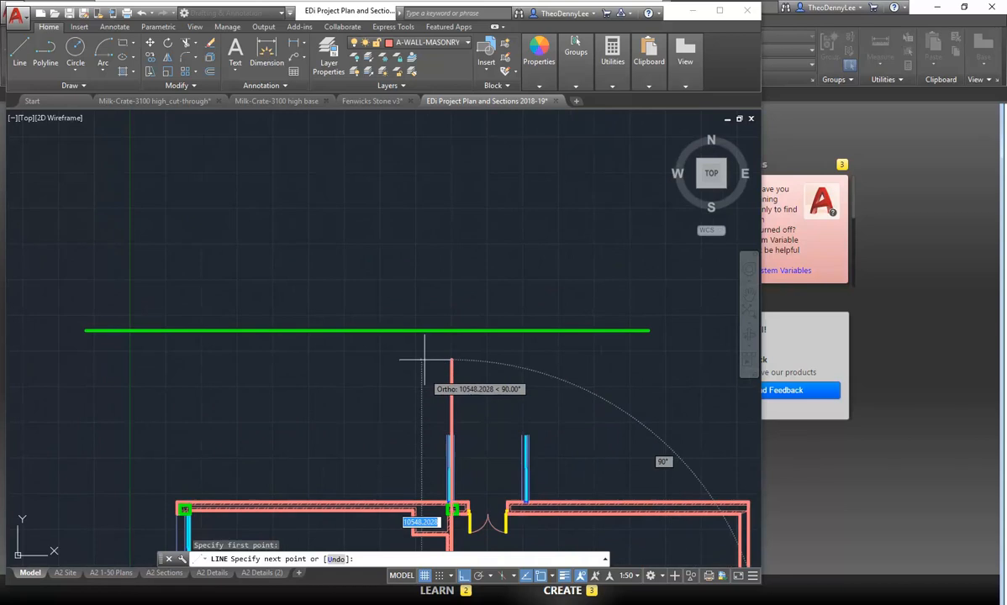
pyautogui.click(420, 144)
pyautogui.rightClick(404, 174)
pyautogui.click(438, 182)
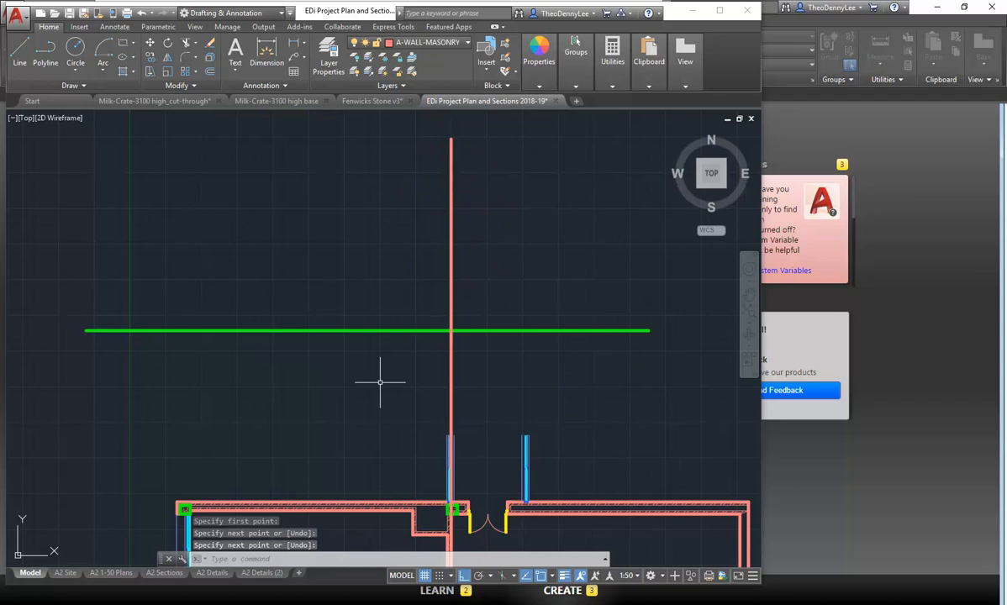
# - Draw a second vertical line from the section line's intersection with the wall's left face, ending level with the first line
pyautogui.moveTo(380, 383); pyautogui.dragTo(374, 274, button='middle')
pyautogui.scroll(-4, 373, 272)
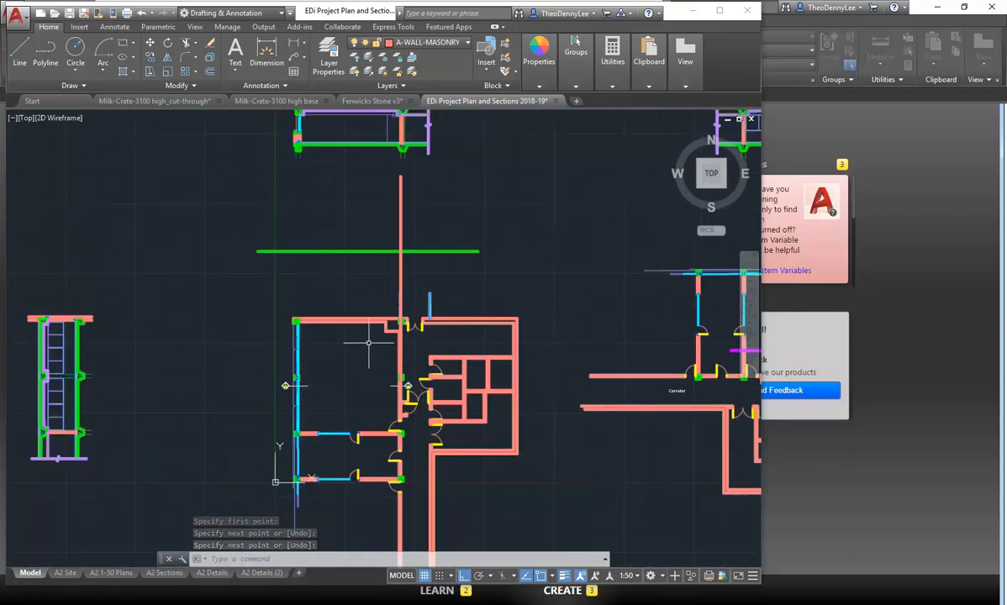
pyautogui.click(18, 51)
pyautogui.scroll(6, 367, 361)
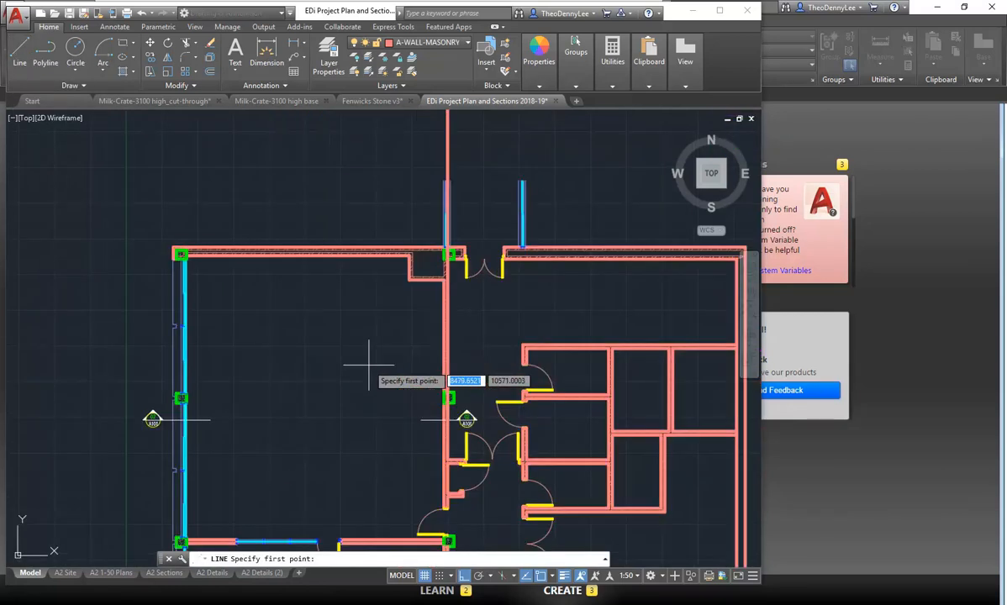
pyautogui.scroll(6, 454, 412)
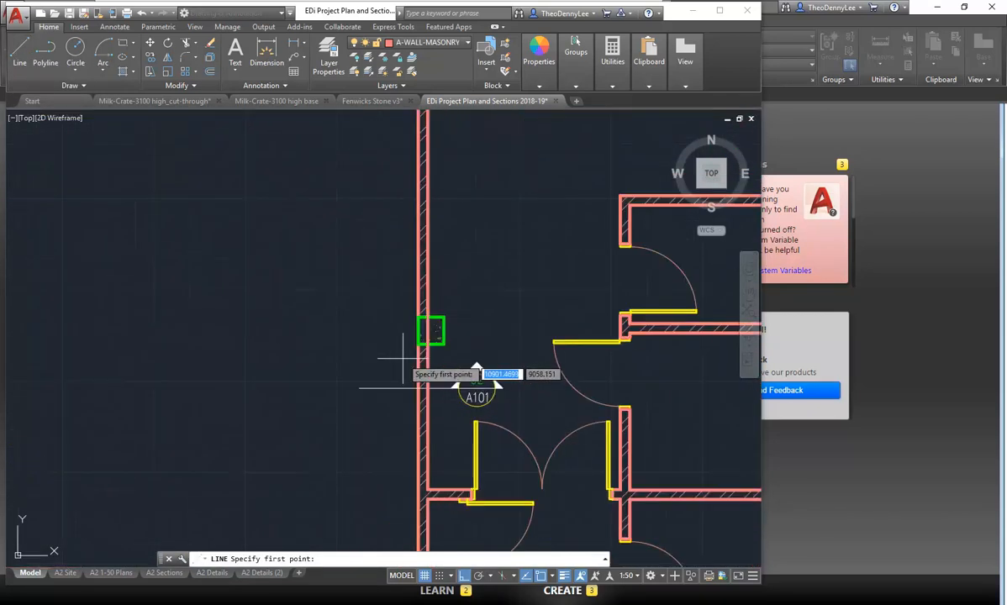
pyautogui.scroll(2, 480, 434)
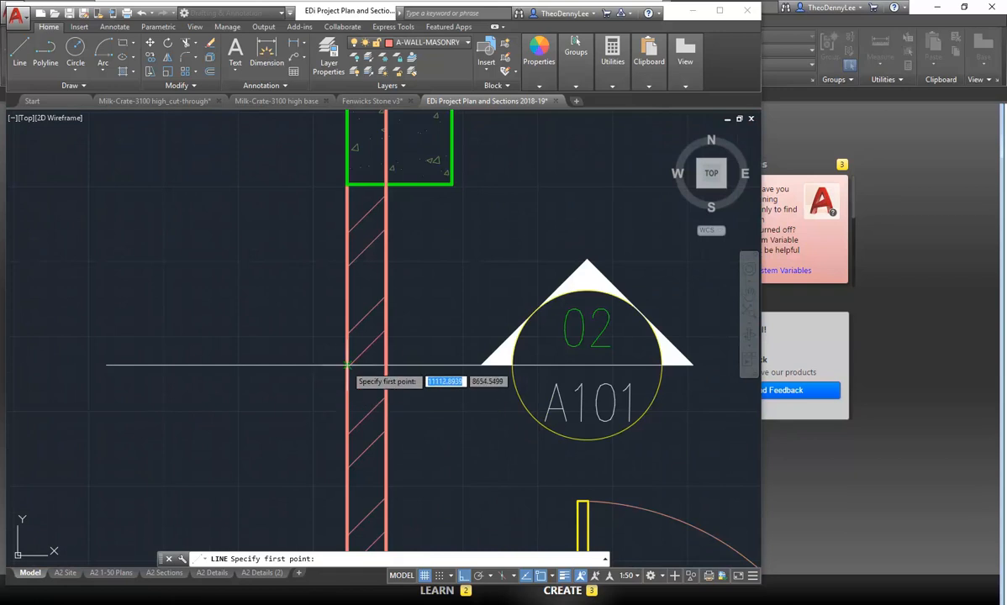
pyautogui.click(348, 365)
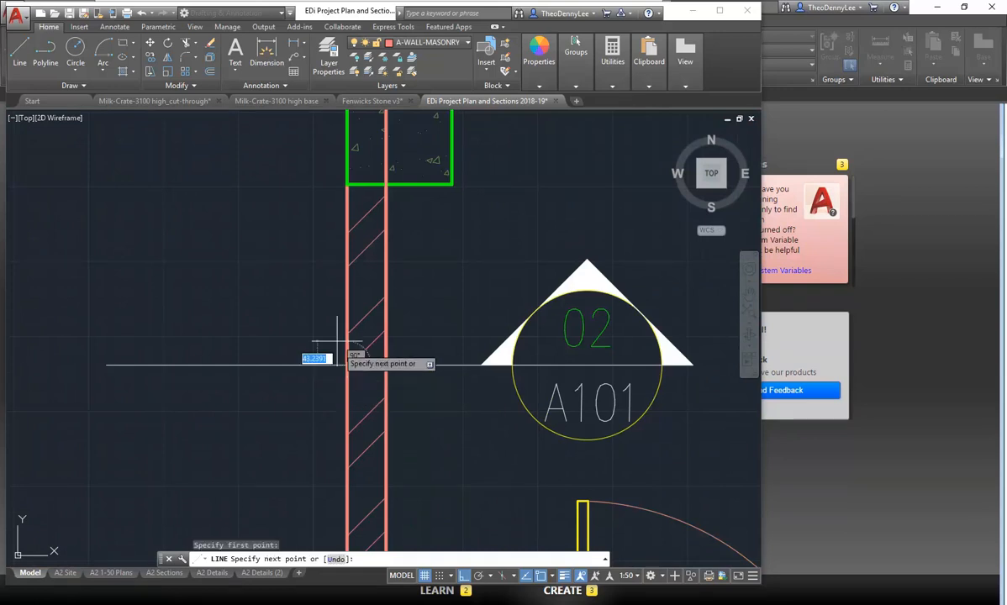
pyautogui.scroll(-5, 338, 311)
pyautogui.moveTo(337, 311); pyautogui.dragTo(359, 491, button='middle')
pyautogui.scroll(-3, 309, 276)
pyautogui.moveTo(309, 275); pyautogui.dragTo(384, 429, button='middle')
pyautogui.scroll(3, 334, 433)
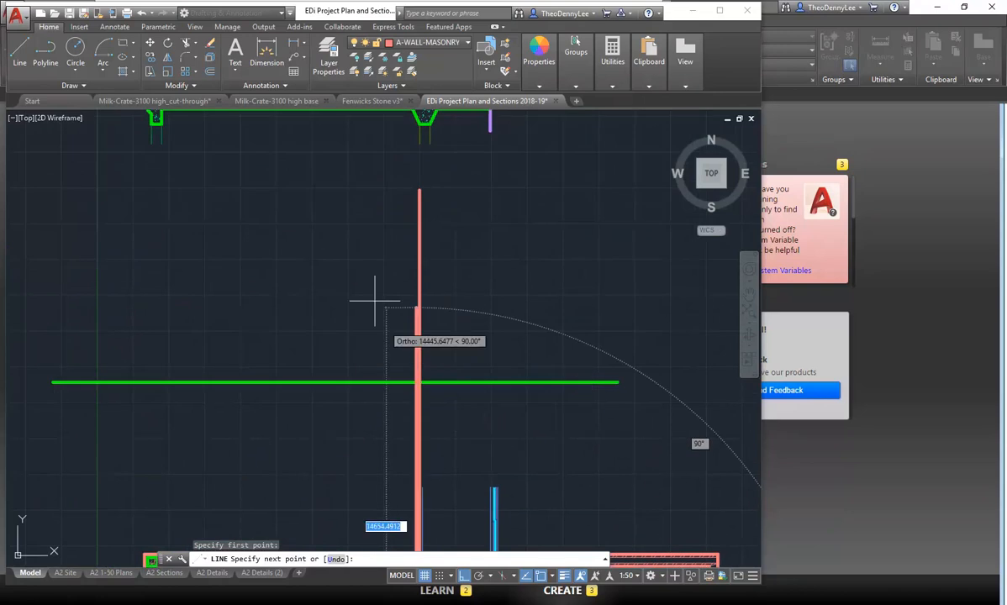
pyautogui.click(359, 191)
pyautogui.press('Escape')
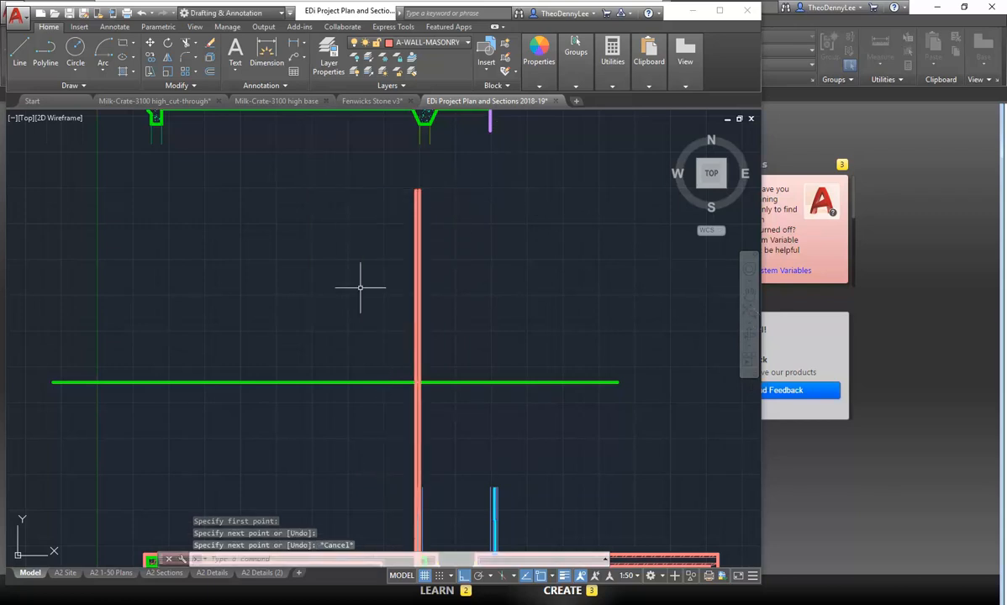
# - Examine how the masonry wall meets the concrete beam and ceiling in the existing section above the plan
pyautogui.moveTo(259, 246)
pyautogui.mouseDown(button='middle')
pyautogui.moveTo(369, 277)
pyautogui.moveTo(356, 316)
pyautogui.moveTo(365, 325)
pyautogui.mouseUp(button='middle')
pyautogui.scroll(-2, 360, 265)
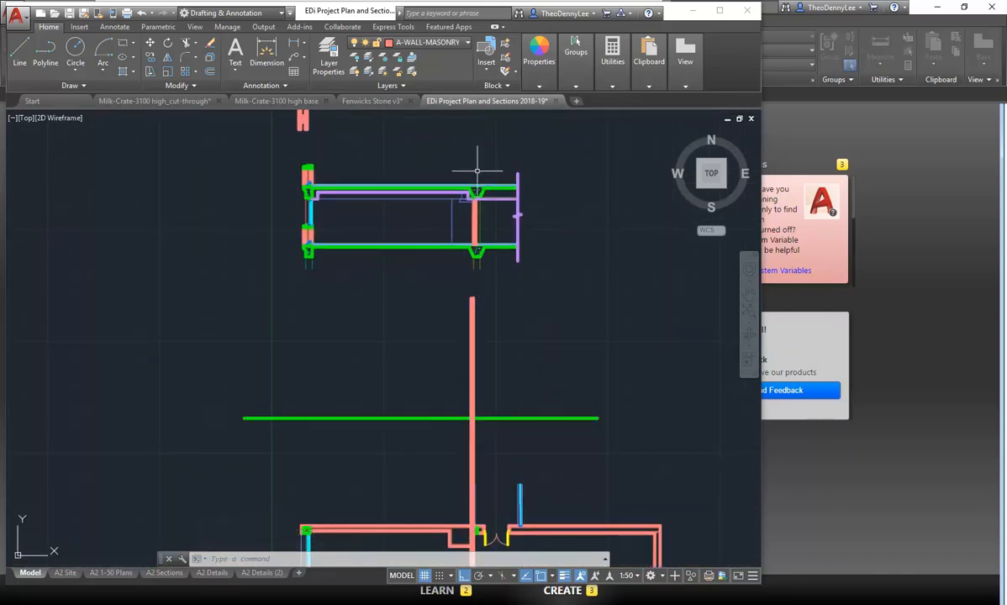
pyautogui.scroll(5, 469, 172)
pyautogui.moveTo(475, 274); pyautogui.dragTo(455, 224, button='middle')
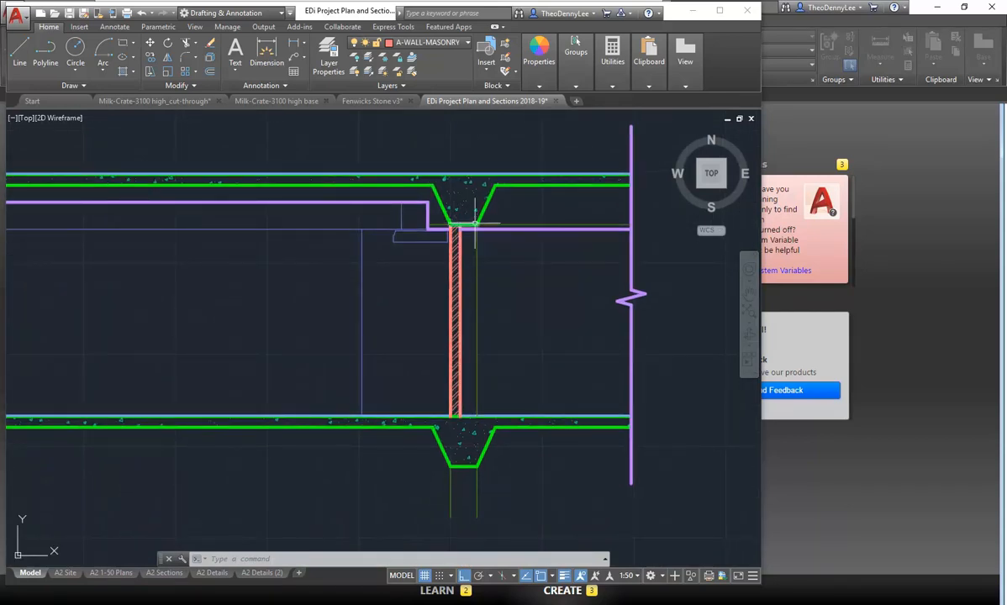
pyautogui.scroll(5, 475, 223)
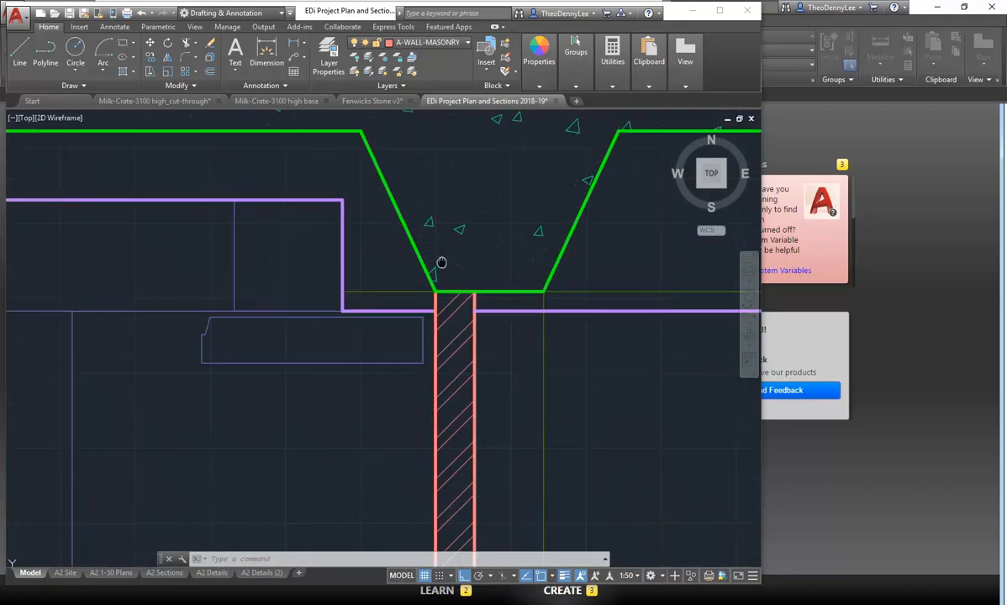
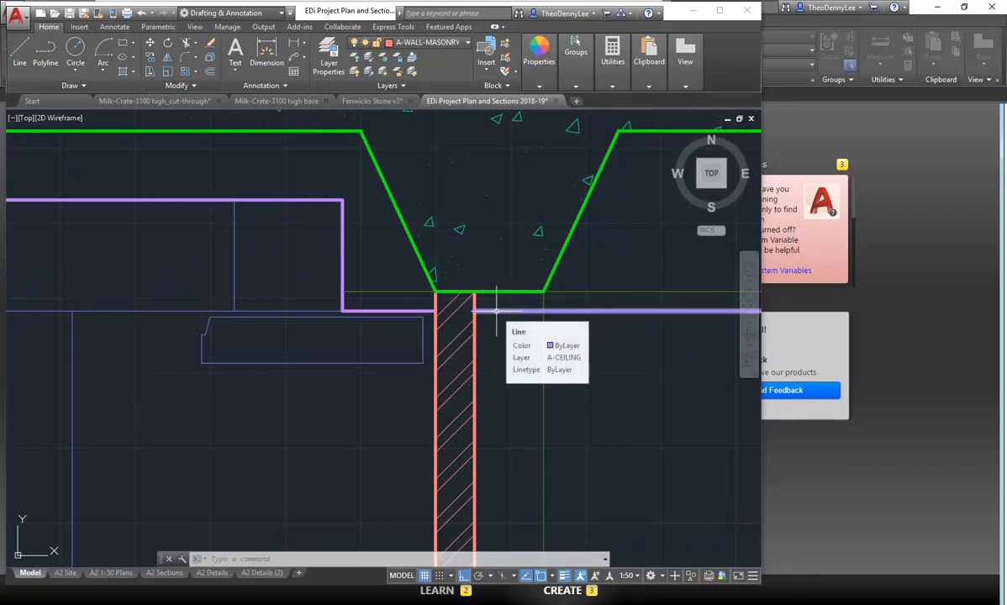
pyautogui.scroll(-3, 497, 311)
pyautogui.moveTo(496, 311)
pyautogui.mouseDown(button='middle')
pyautogui.moveTo(424, 218)
pyautogui.moveTo(433, 281)
pyautogui.moveTo(482, 311)
pyautogui.moveTo(479, 283)
pyautogui.mouseUp(button='middle')
pyautogui.scroll(1, 438, 297)
pyautogui.scroll(-1, 481, 316)
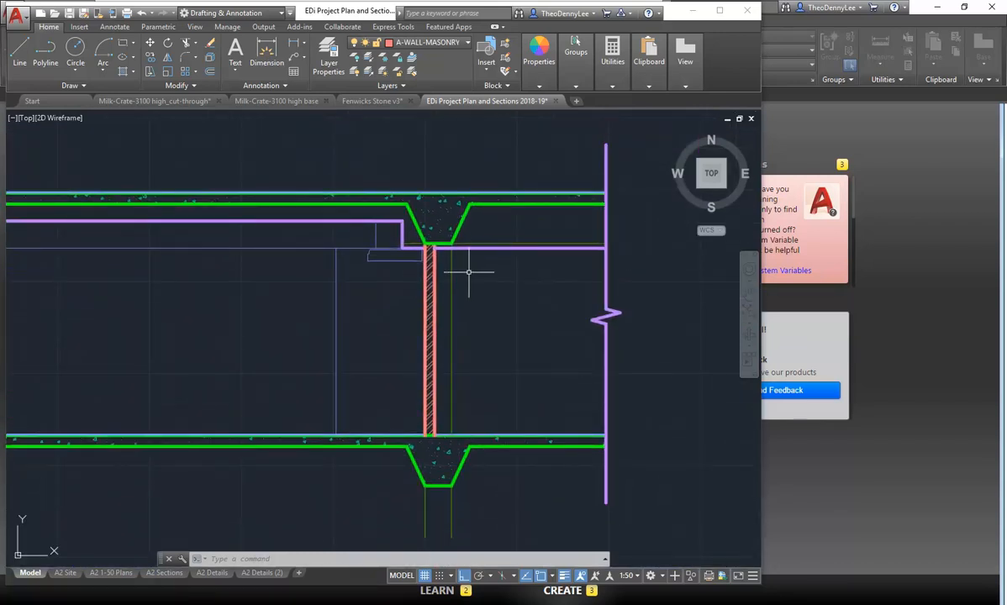
# - Measure the vertical distance along the section's masonry wall from the concrete floor slab to the underside of the beam
pyautogui.moveTo(571, 67)
pyautogui.moveTo(611, 59)
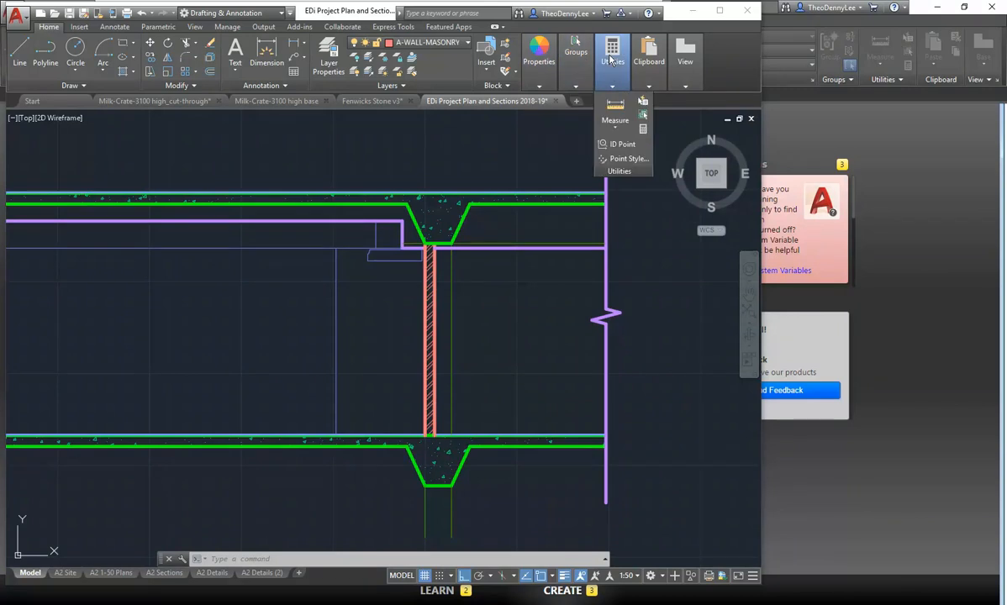
pyautogui.click(617, 104)
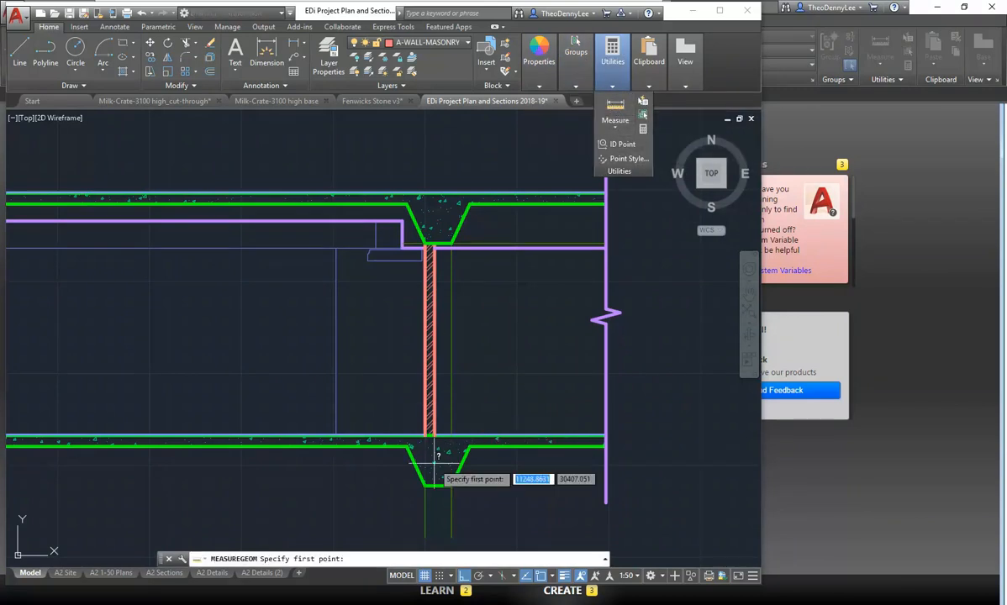
pyautogui.scroll(6, 427, 420)
pyautogui.click(430, 392)
pyautogui.scroll(-5, 436, 333)
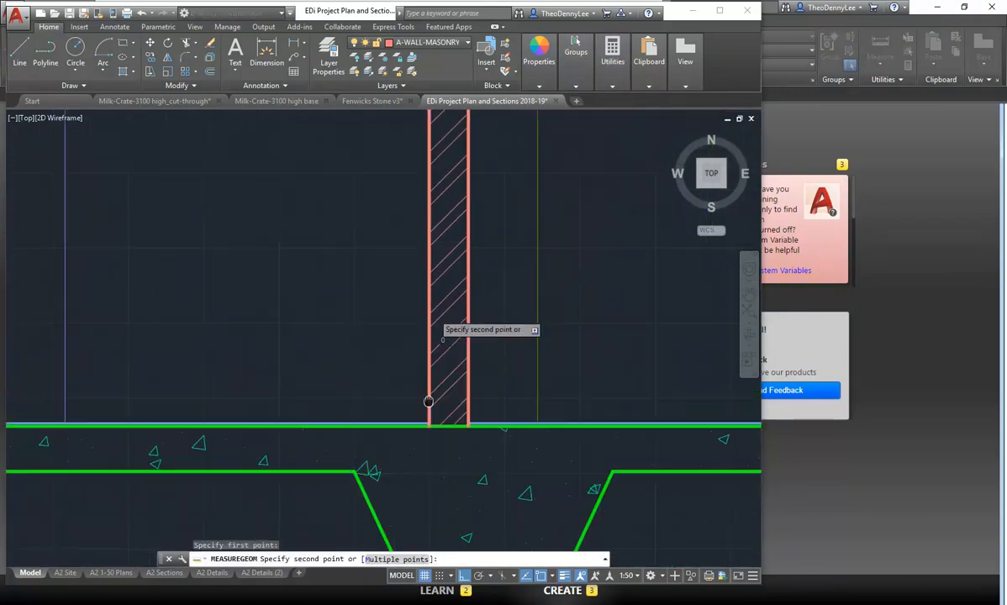
pyautogui.scroll(4, 434, 315)
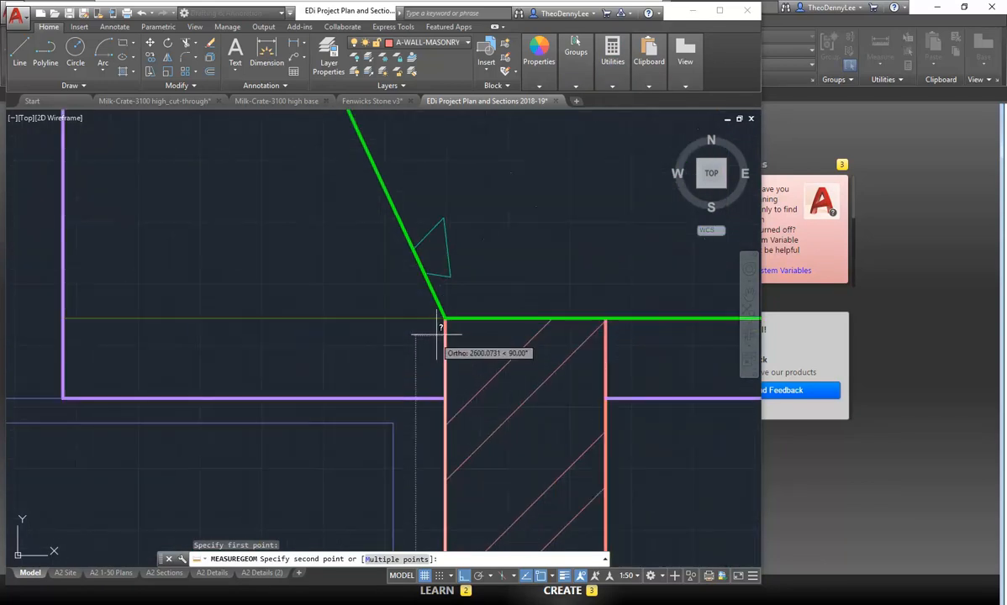
pyautogui.click(446, 319)
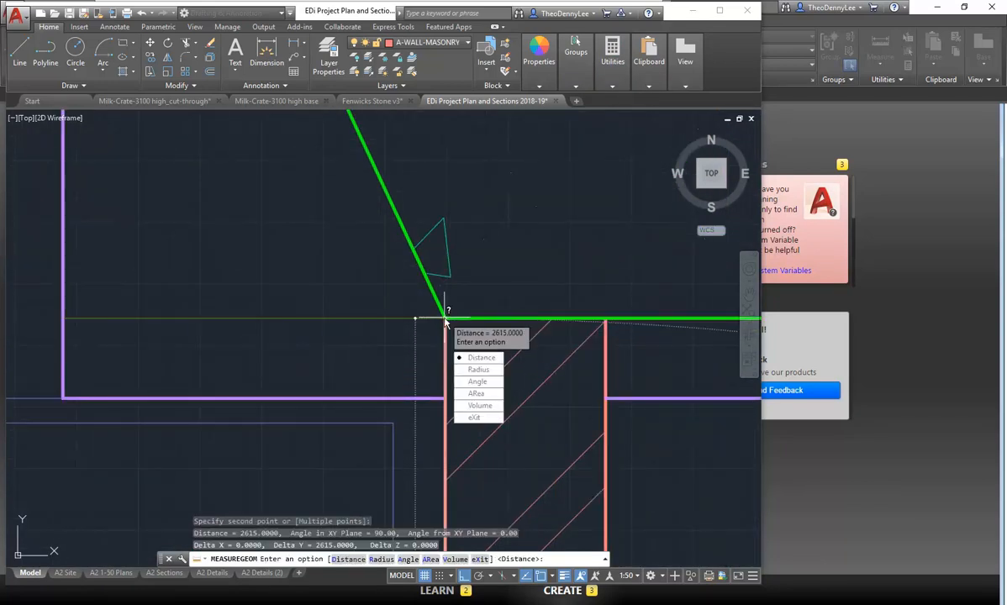
# - Measure the vertical distance from the ceiling line down to the concrete floor slab at the wall's left face
pyautogui.click(478, 358)
pyautogui.click(445, 399)
pyautogui.scroll(-5, 446, 402)
pyautogui.moveTo(445, 404); pyautogui.dragTo(438, 329, button='middle')
pyautogui.scroll(-1, 438, 328)
pyautogui.moveTo(430, 445); pyautogui.dragTo(424, 281, button='middle')
pyautogui.scroll(3, 428, 335)
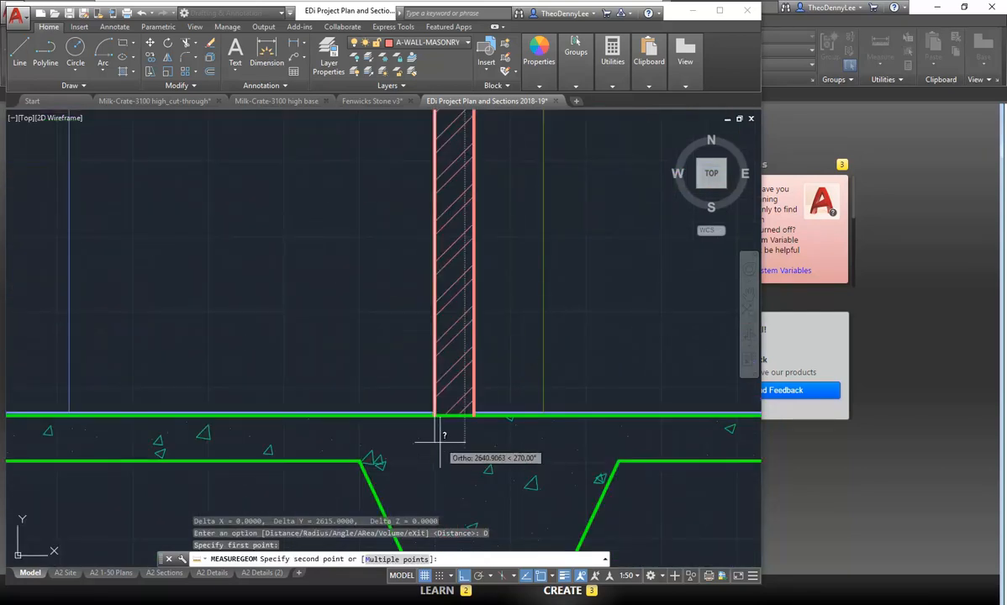
pyautogui.scroll(3, 434, 425)
pyautogui.click(434, 399)
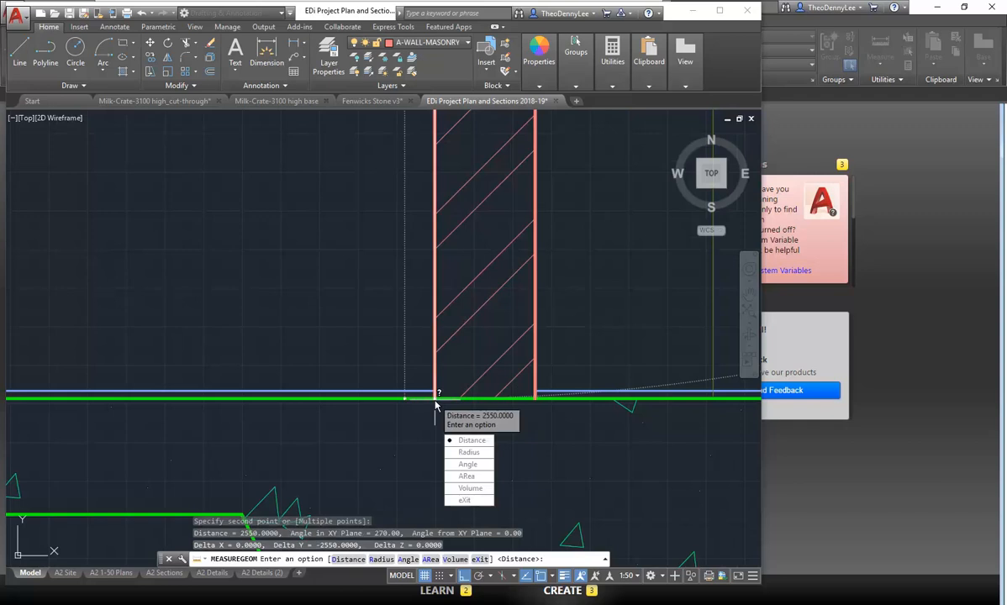
pyautogui.scroll(-8, 353, 303)
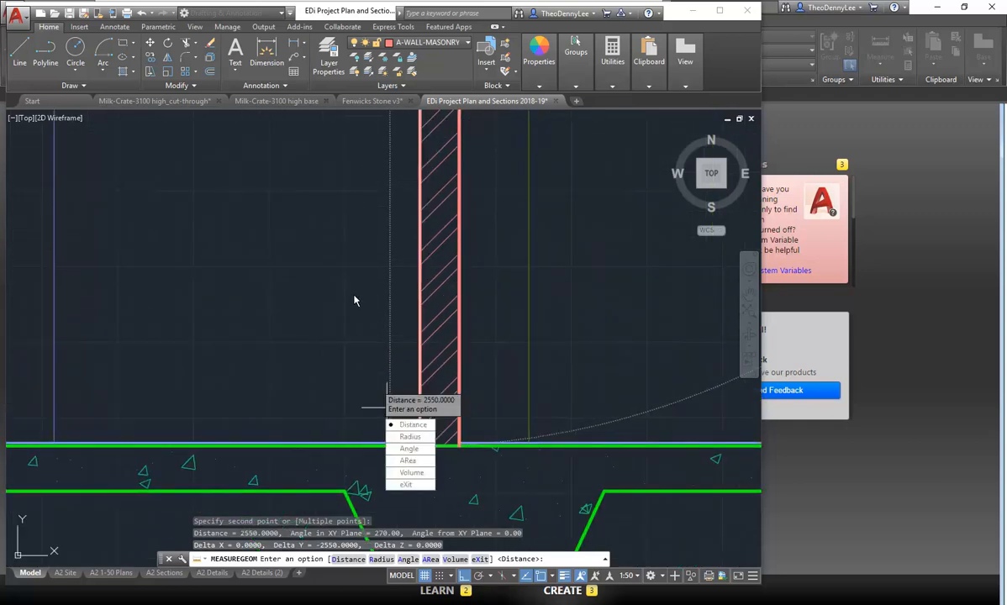
pyautogui.rightClick(345, 345)
pyautogui.click(375, 365)
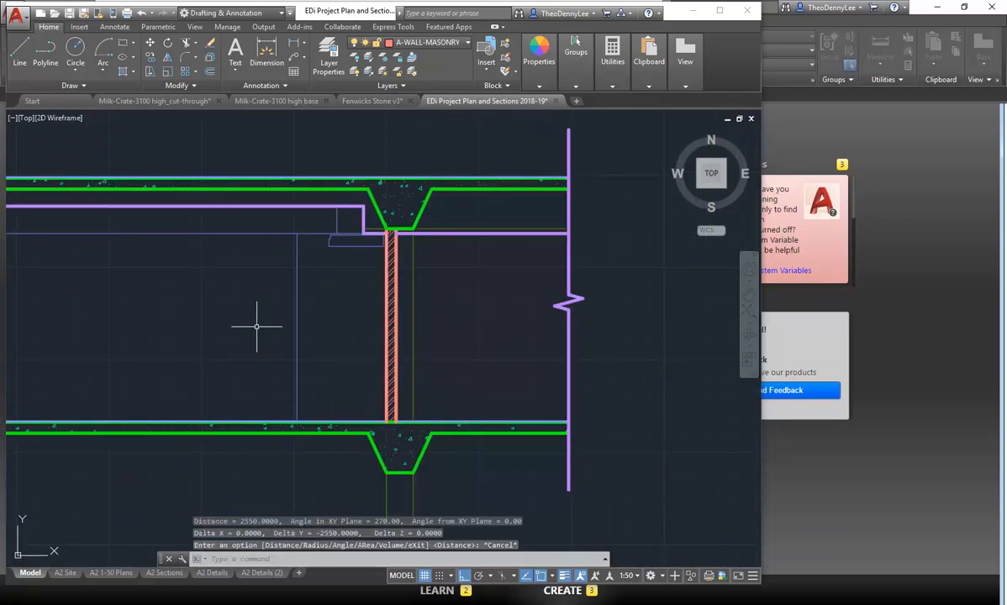
# - Offset the green floor line upward by 2550 across the projected wall lines
pyautogui.scroll(-2, 269, 419)
pyautogui.moveTo(269, 419)
pyautogui.mouseDown(button='middle')
pyautogui.moveTo(307, 319)
pyautogui.moveTo(330, 209)
pyautogui.mouseUp(button='middle')
pyautogui.scroll(-2, 308, 319)
pyautogui.moveTo(309, 350)
pyautogui.mouseDown(button='middle')
pyautogui.moveTo(364, 264)
pyautogui.moveTo(360, 304)
pyautogui.mouseUp(button='middle')
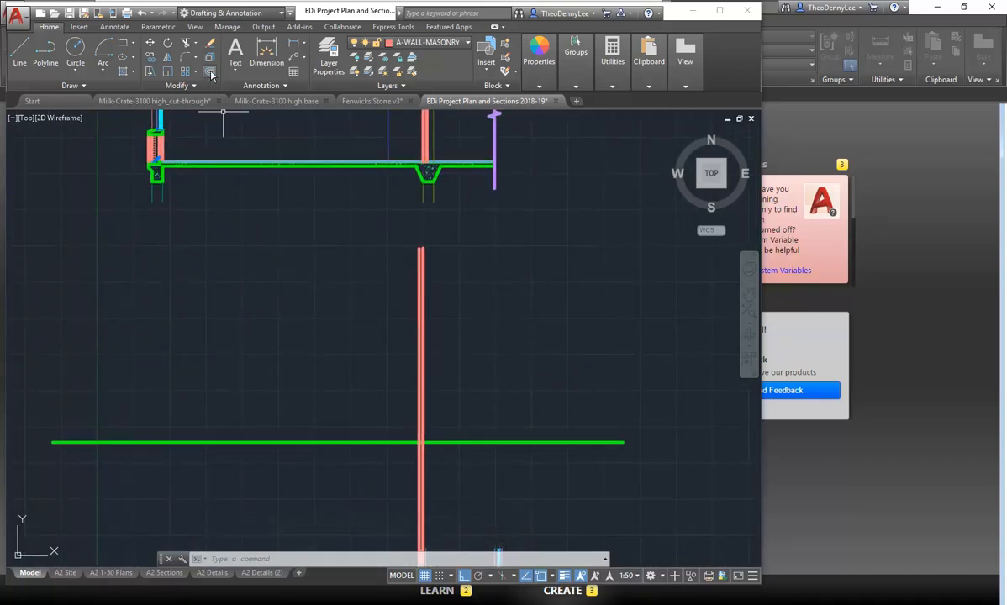
pyautogui.click(210, 74)
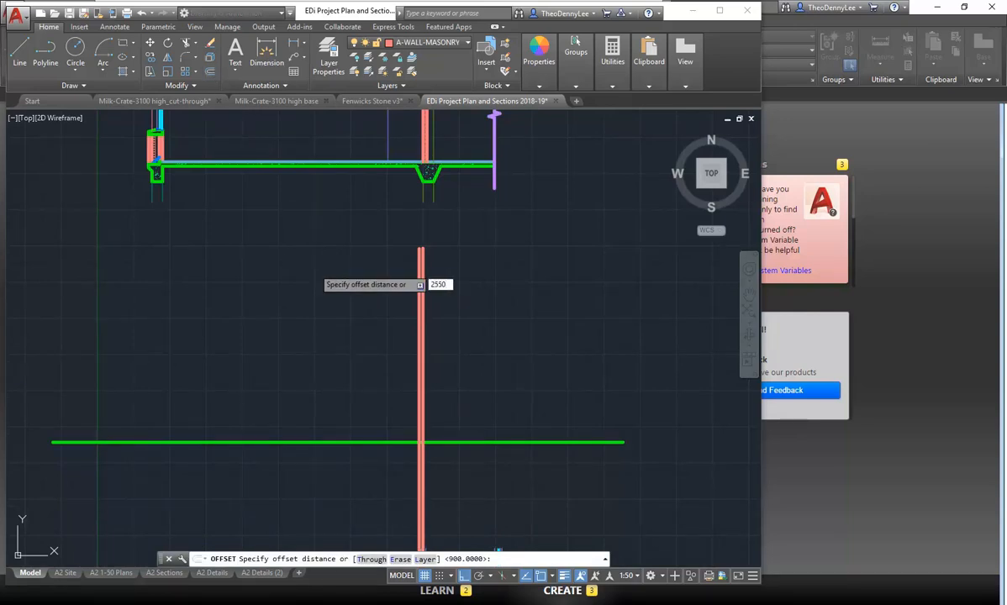
pyautogui.write('2550')
pyautogui.press('Return')
pyautogui.click(385, 442)
pyautogui.click(375, 318)
pyautogui.rightClick(372, 294)
pyautogui.click(388, 299)
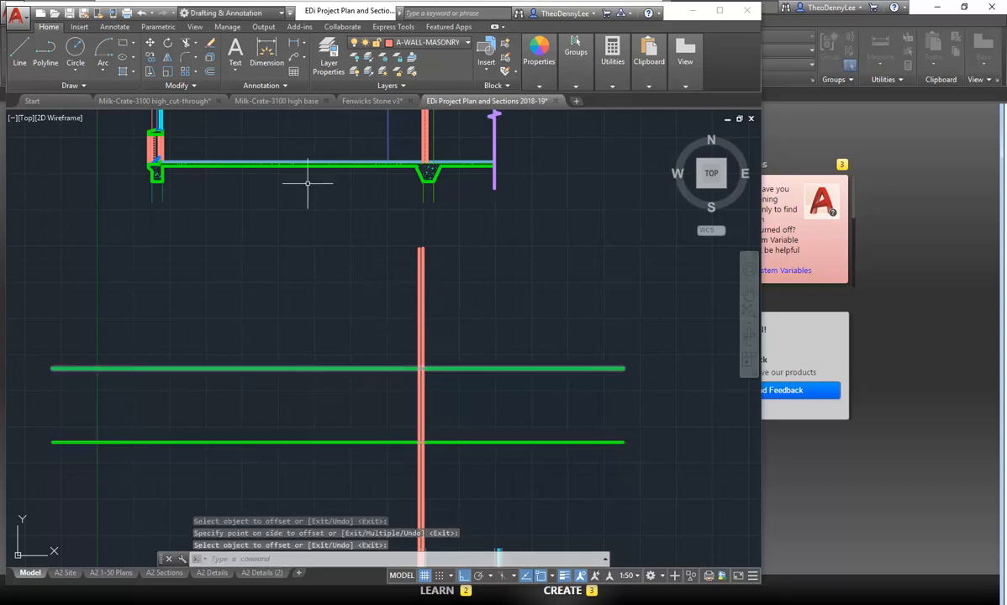
# - Offset the original green floor line upward by 2615 to mark the underside of the beam
pyautogui.click(210, 71)
pyautogui.write('2')
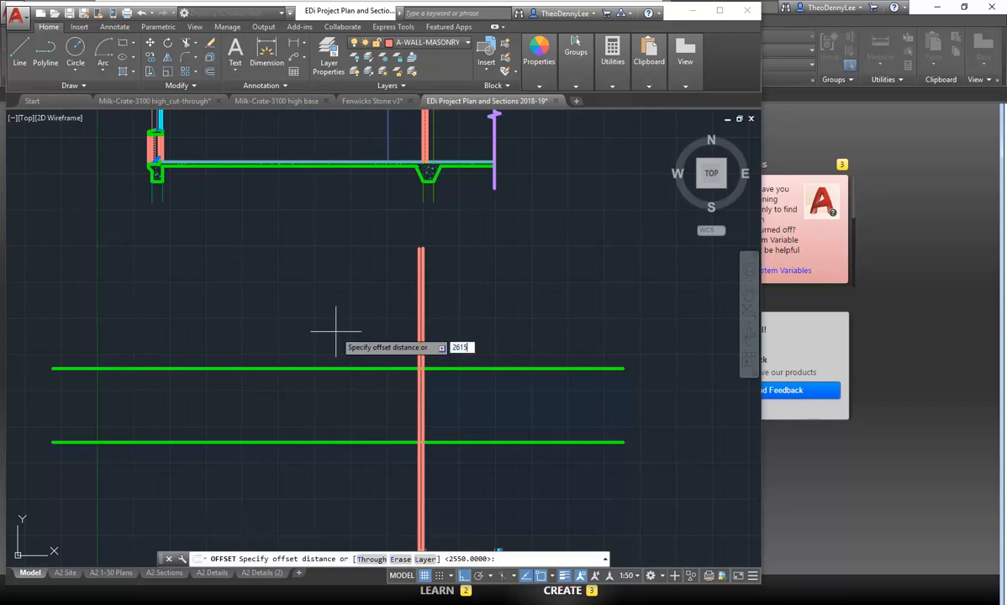
pyautogui.write('615')
pyautogui.press('Return')
pyautogui.click(382, 442)
pyautogui.click(380, 293)
pyautogui.press('Return')
# - Move the line offset 2550 above the floor to the A-CEILING layer and clear the selection
pyautogui.scroll(4, 427, 383)
pyautogui.moveTo(428, 386); pyautogui.dragTo(433, 266, button='middle')
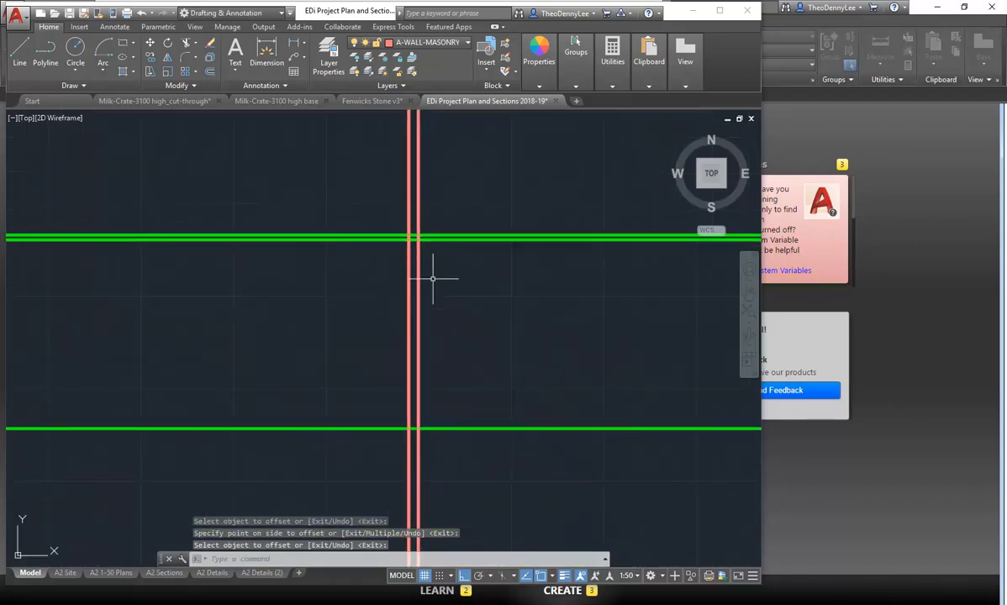
pyautogui.scroll(2, 367, 278)
pyautogui.moveTo(367, 279); pyautogui.dragTo(357, 251, button='middle')
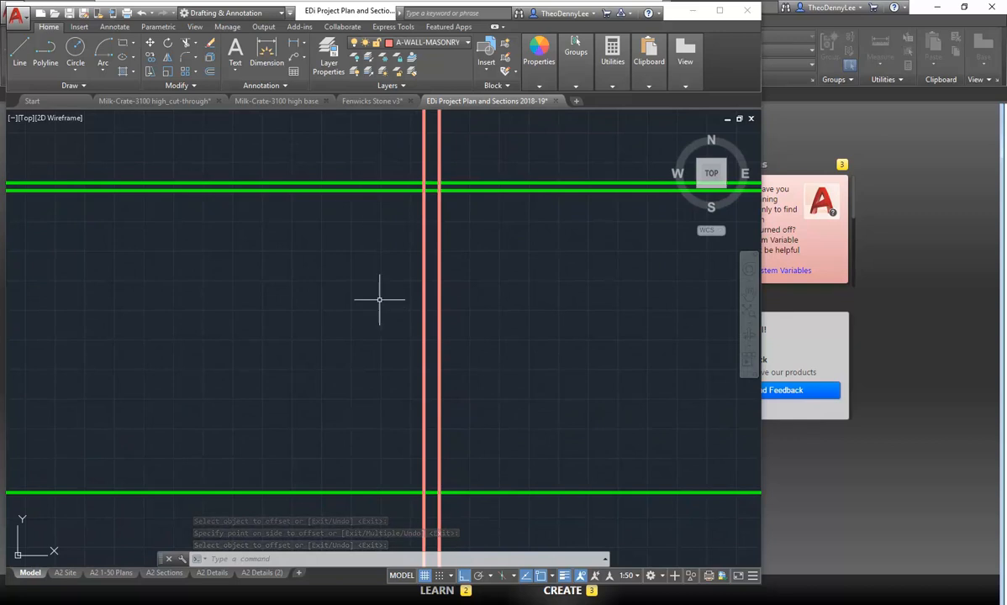
pyautogui.click(371, 190)
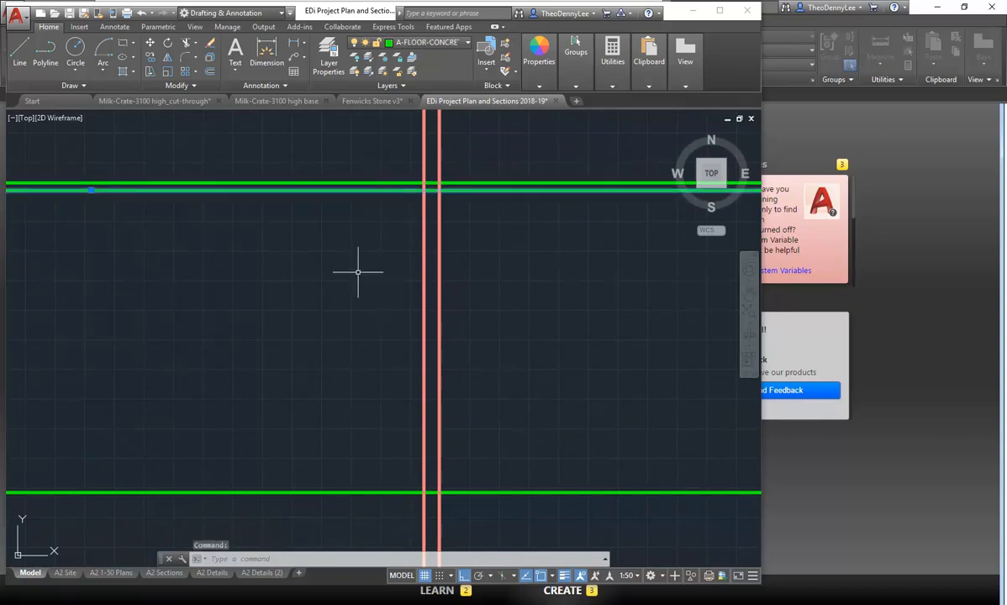
pyautogui.click(425, 42)
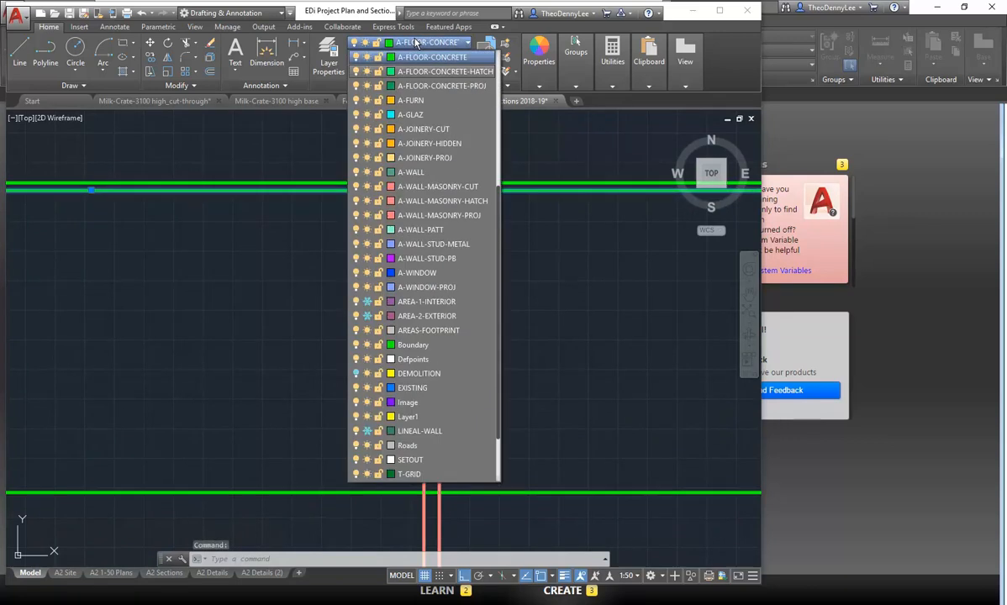
pyautogui.scroll(5, 429, 223)
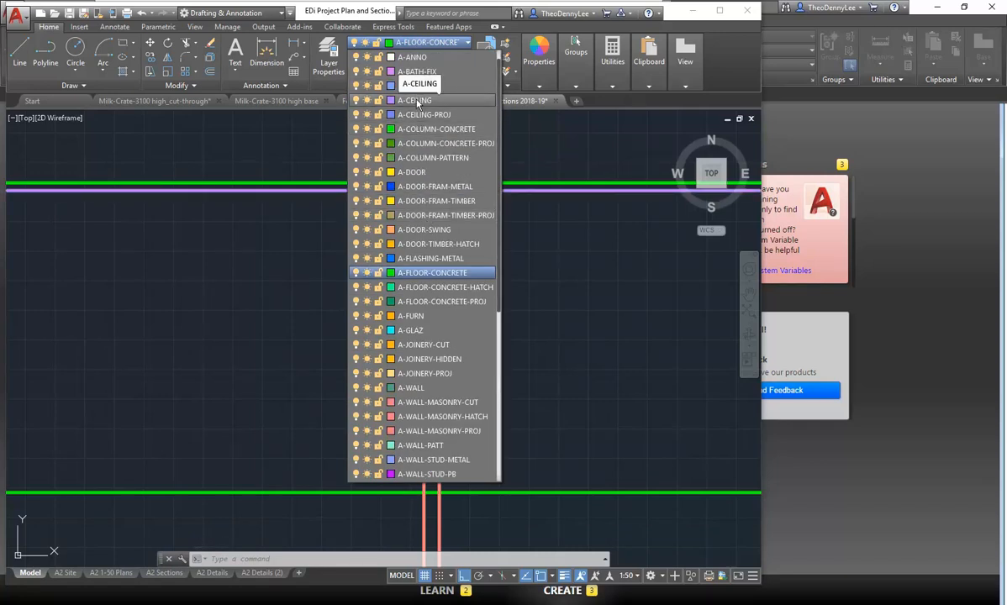
pyautogui.click(418, 100)
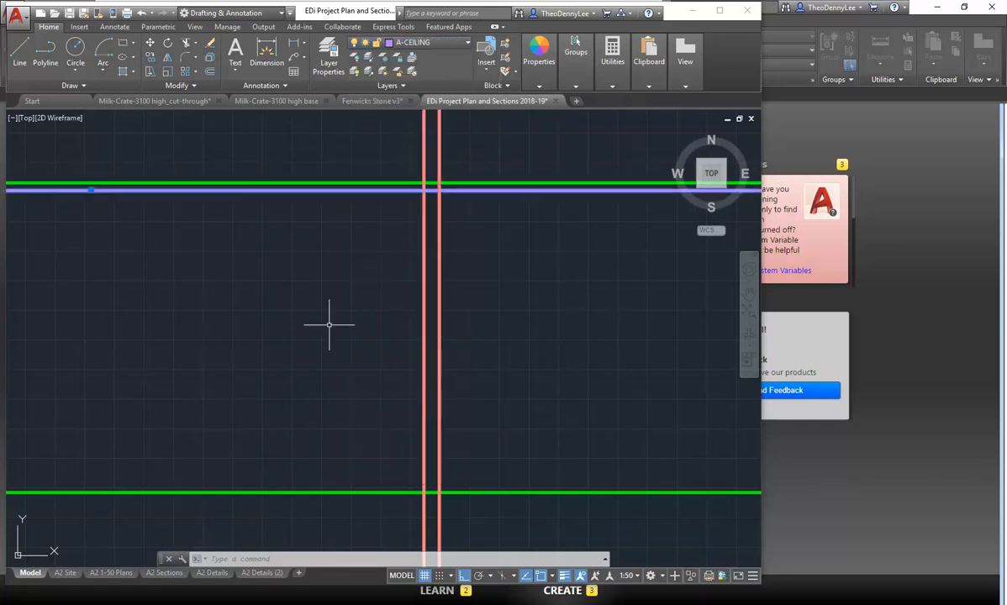
pyautogui.press('Escape')
pyautogui.press('Escape')
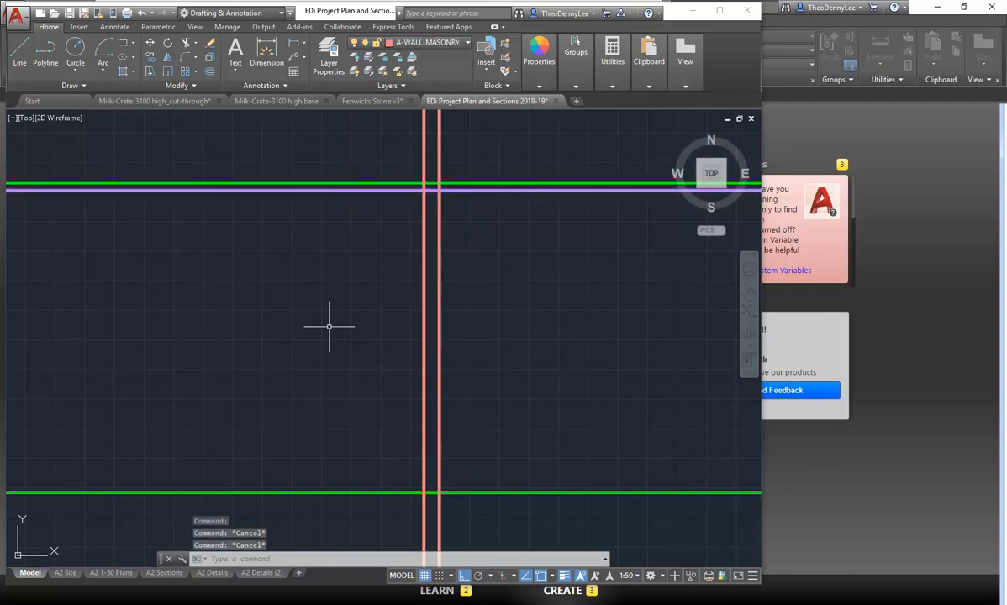
pyautogui.moveTo(364, 265); pyautogui.dragTo(350, 324, button='middle')
pyautogui.click(366, 218)
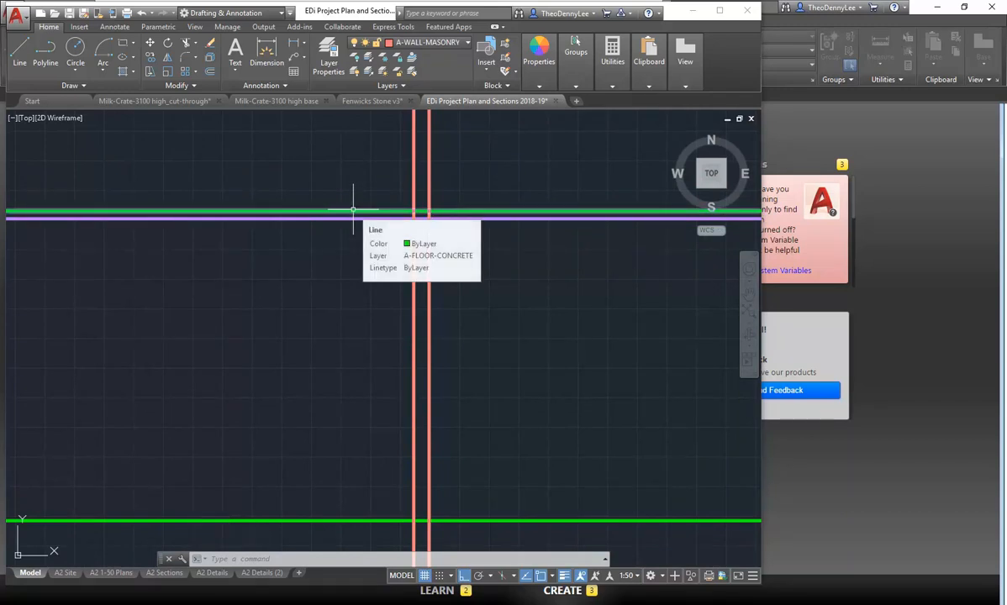
pyautogui.click(454, 173)
pyautogui.click(361, 170)
pyautogui.press('Escape')
pyautogui.press('Escape')
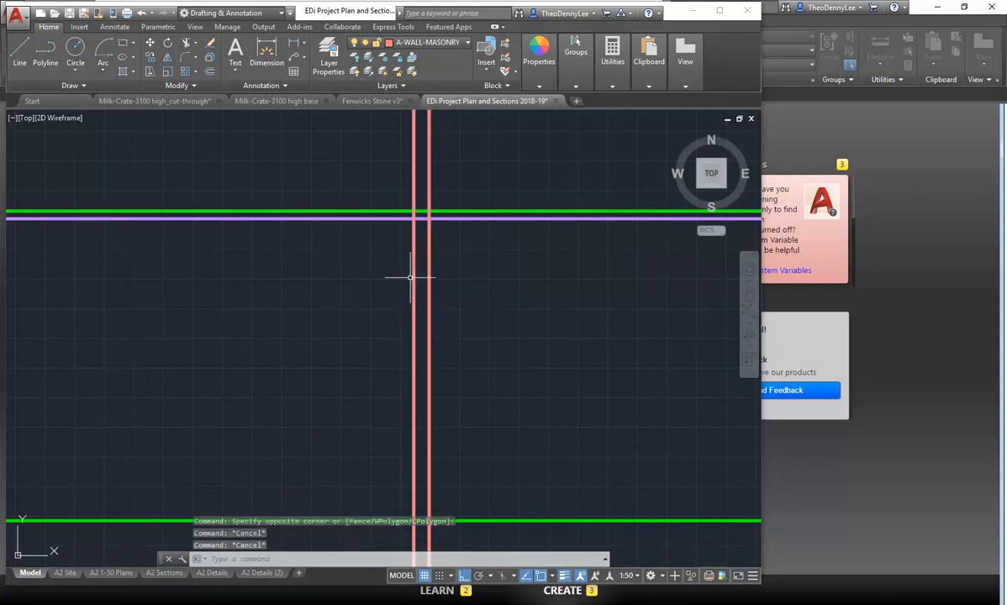
# - Trim the two projected wall lines above the upper green beam line
pyautogui.click(196, 44)
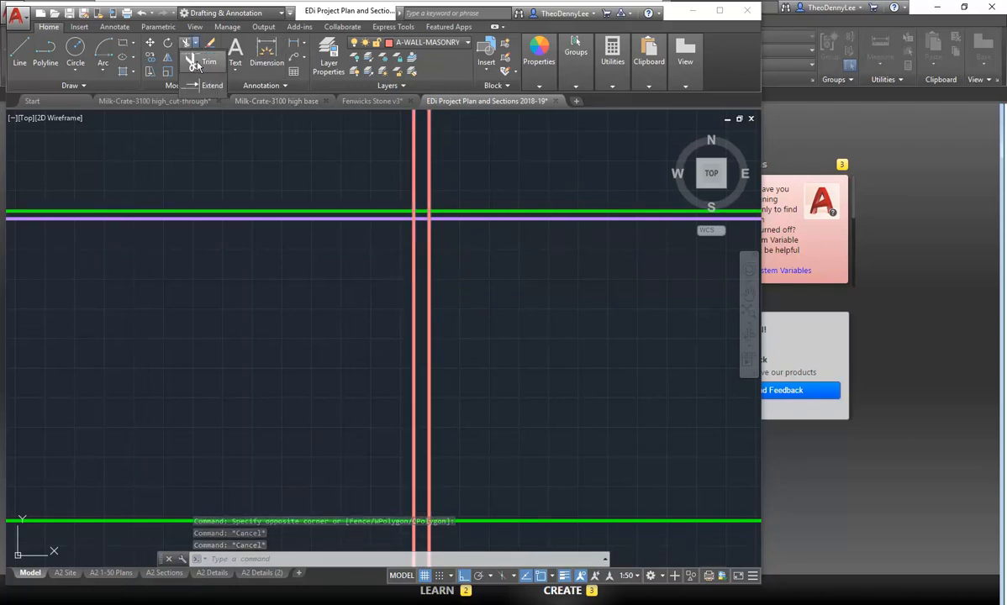
pyautogui.click(196, 64)
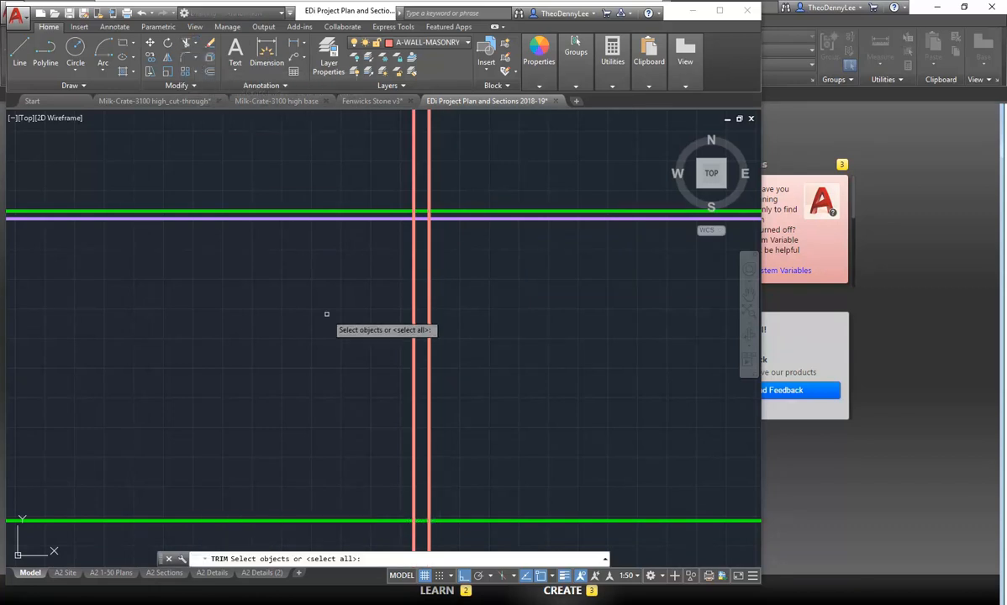
pyautogui.click(358, 211)
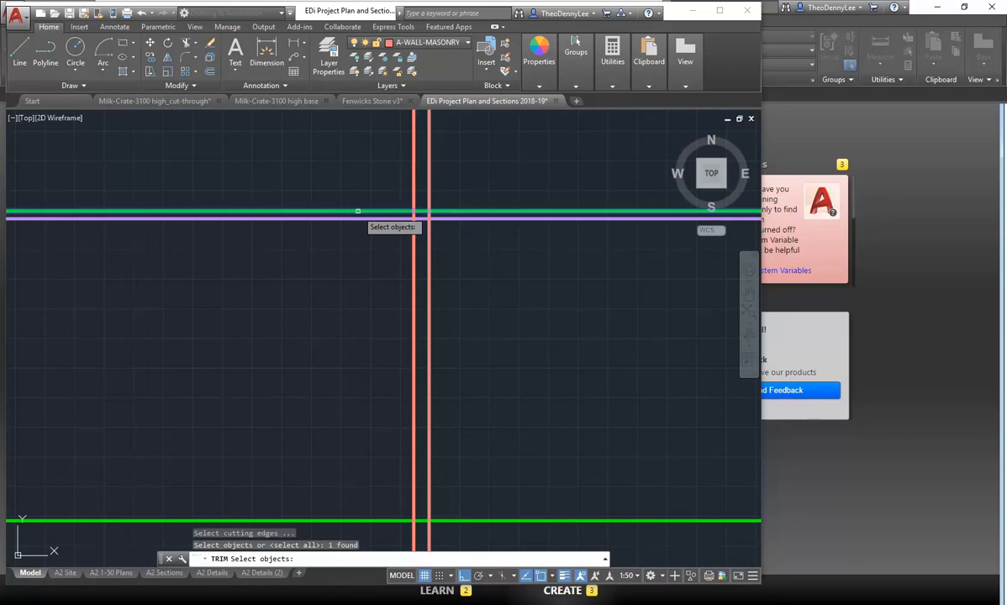
pyautogui.press('Return')
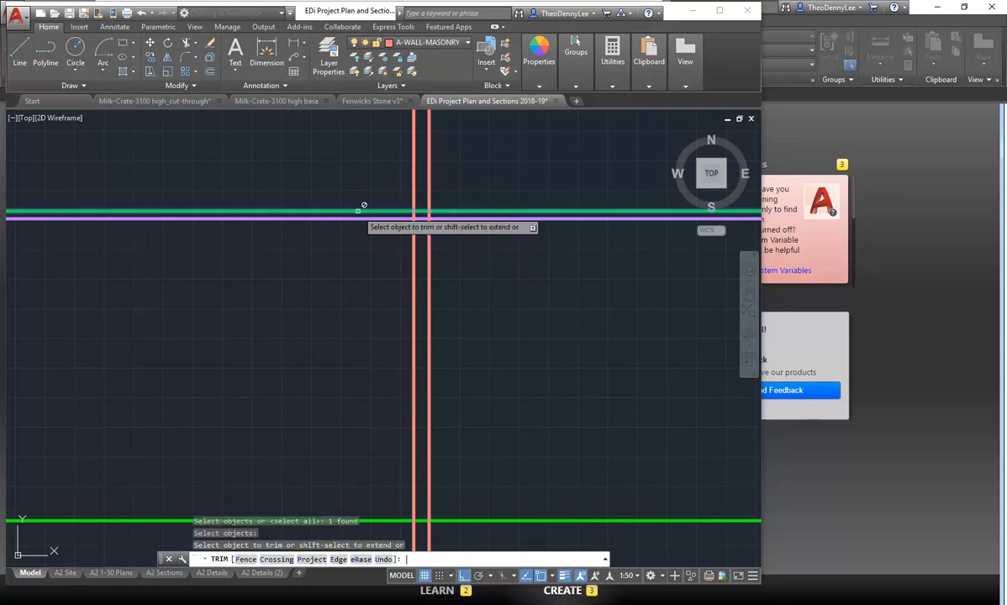
pyautogui.click(413, 179)
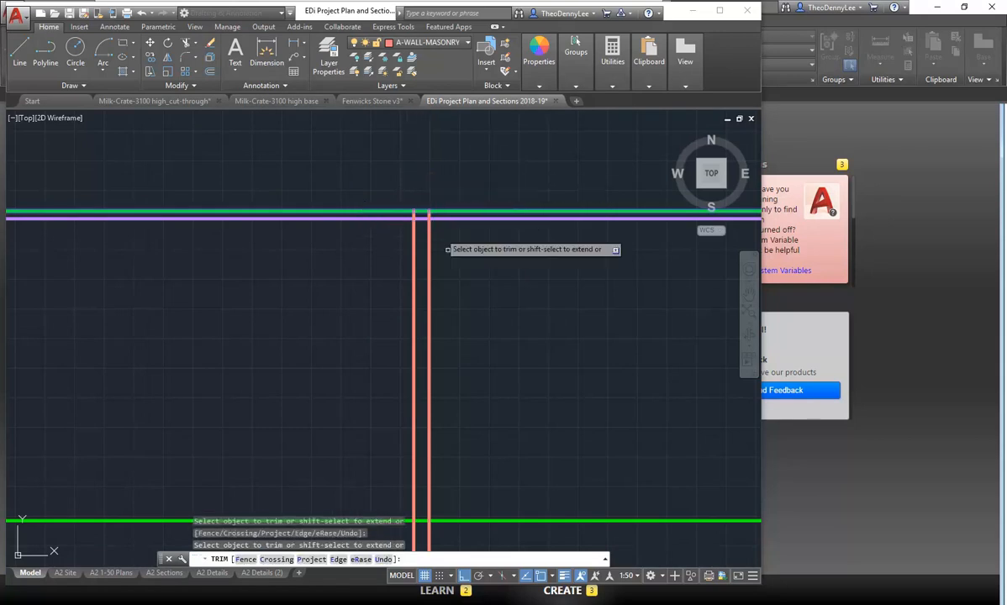
pyautogui.rightClick(468, 321)
pyautogui.click(495, 331)
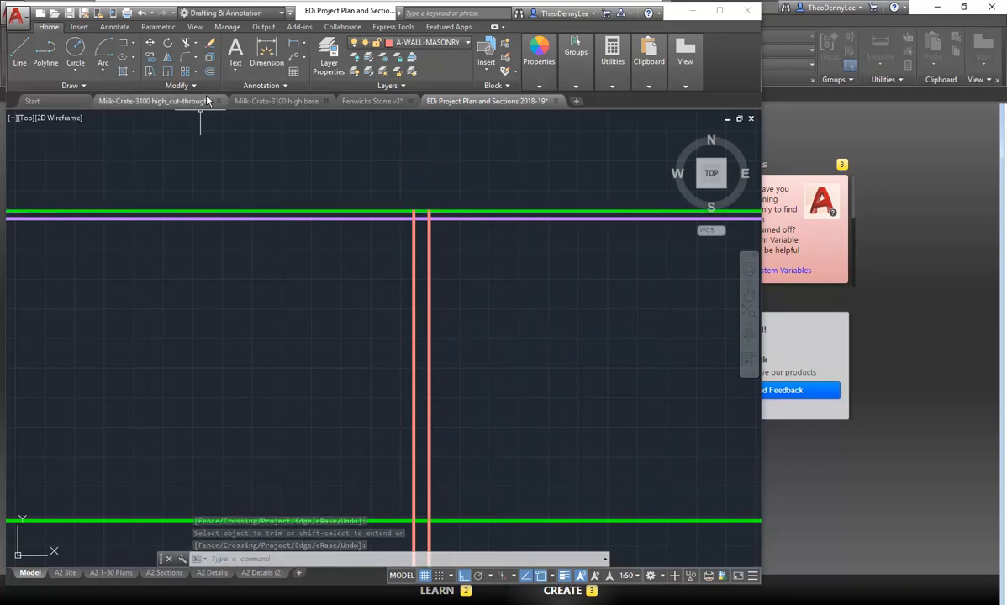
# - Trim the purple ceiling line back to the wall's left face, removing its part on the right
pyautogui.click(186, 42)
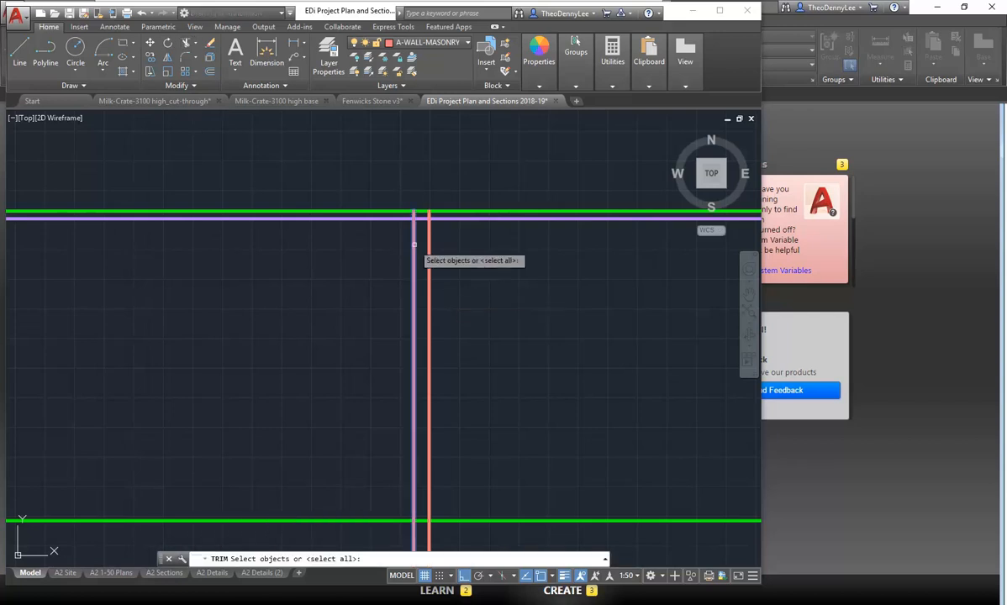
pyautogui.click(414, 245)
pyautogui.press('Return')
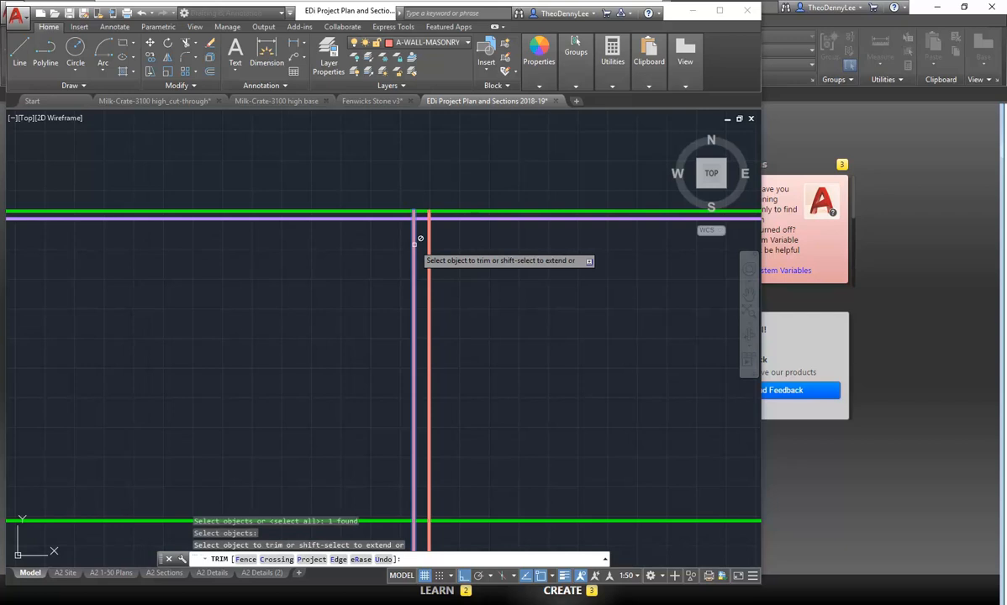
pyautogui.click(438, 217)
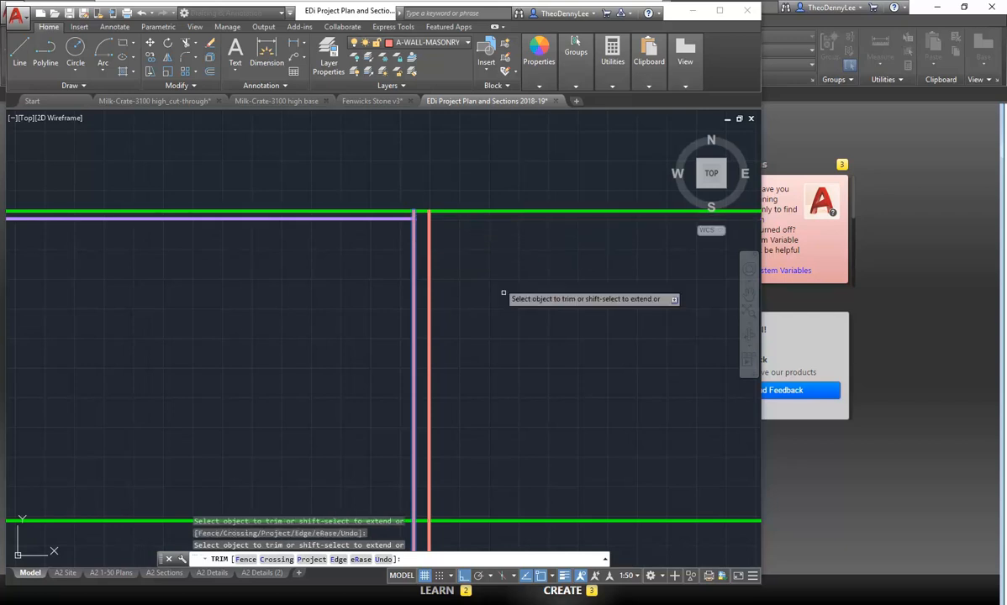
pyautogui.press('Return')
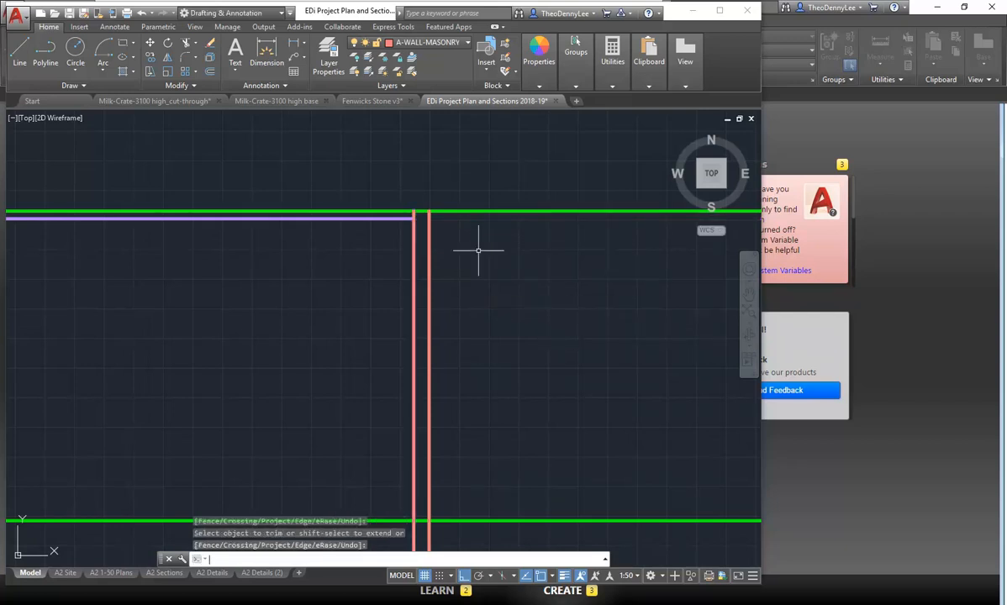
# - Trim both wall lines below the lower green floor line, using the floor line as the cutting edge
pyautogui.moveTo(238, 290); pyautogui.dragTo(239, 273, button='middle')
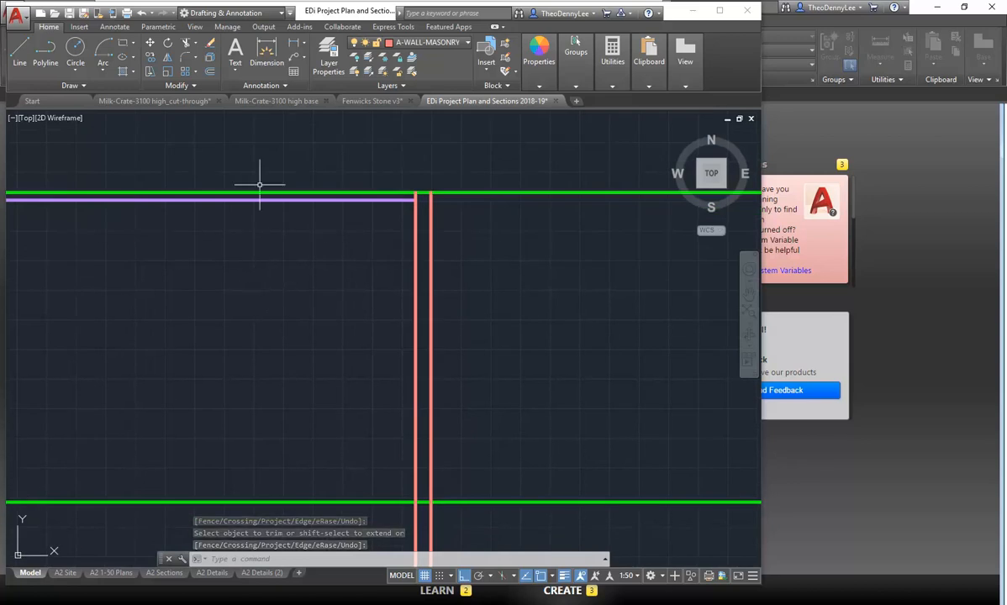
pyautogui.click(190, 48)
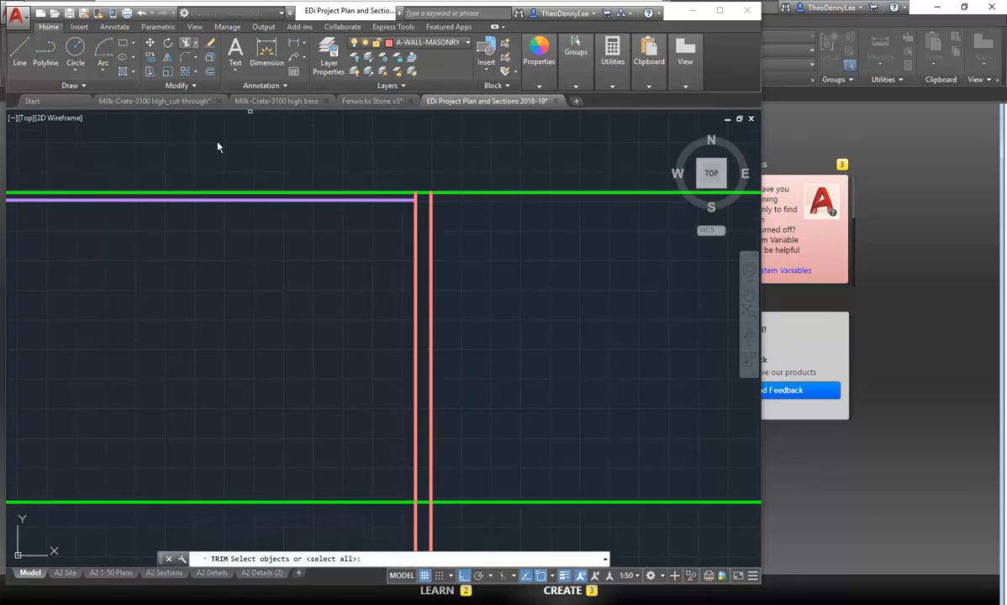
pyautogui.click(367, 503)
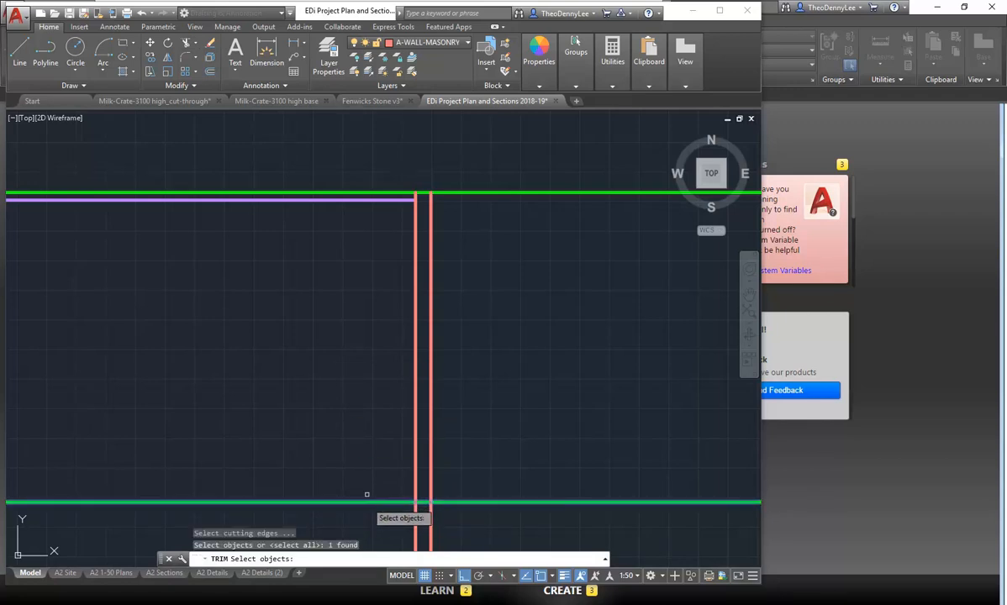
pyautogui.press('Return')
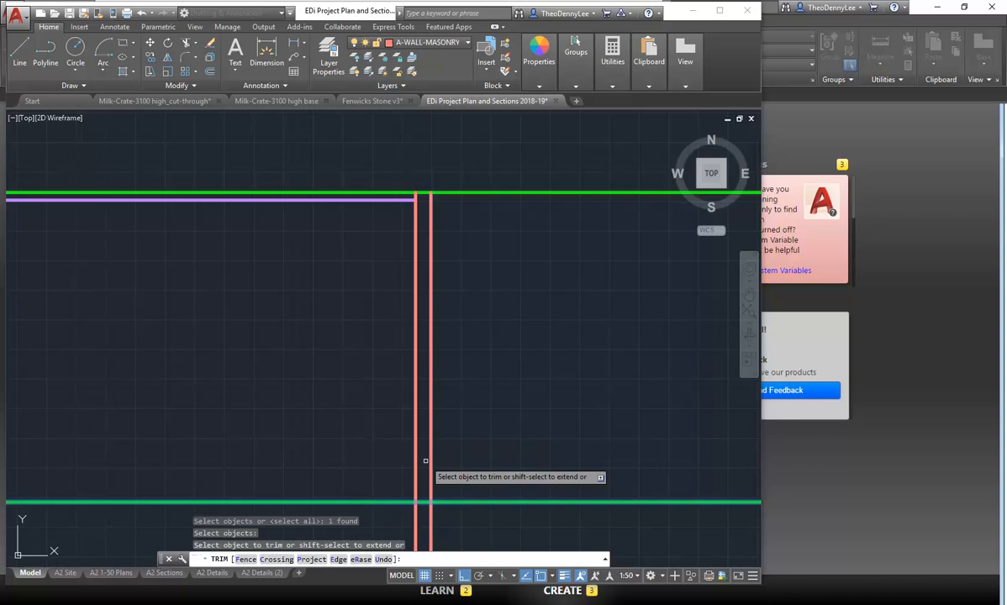
pyautogui.click(415, 519)
pyautogui.click(430, 518)
pyautogui.rightClick(321, 357)
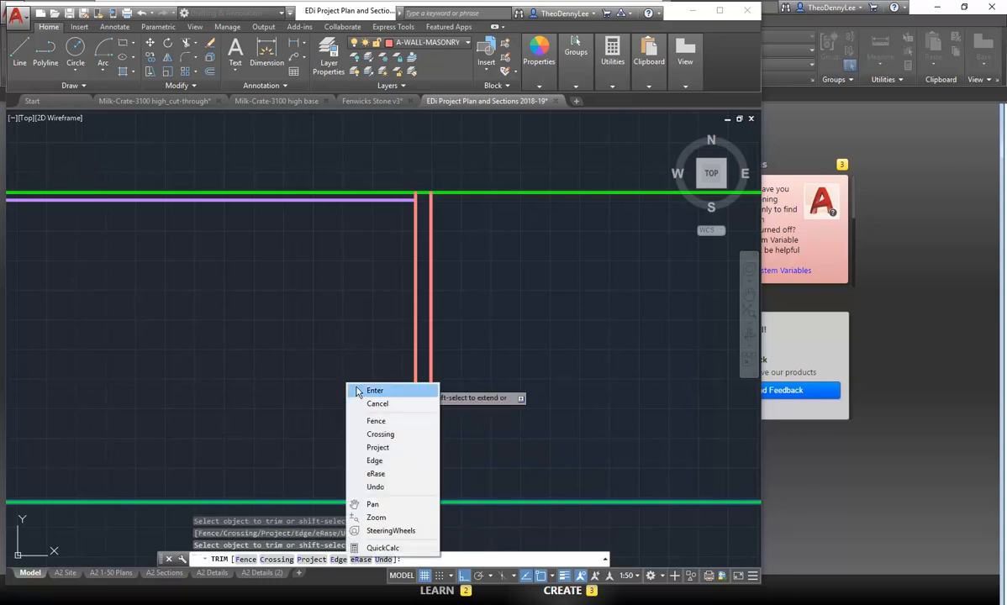
pyautogui.click(337, 363)
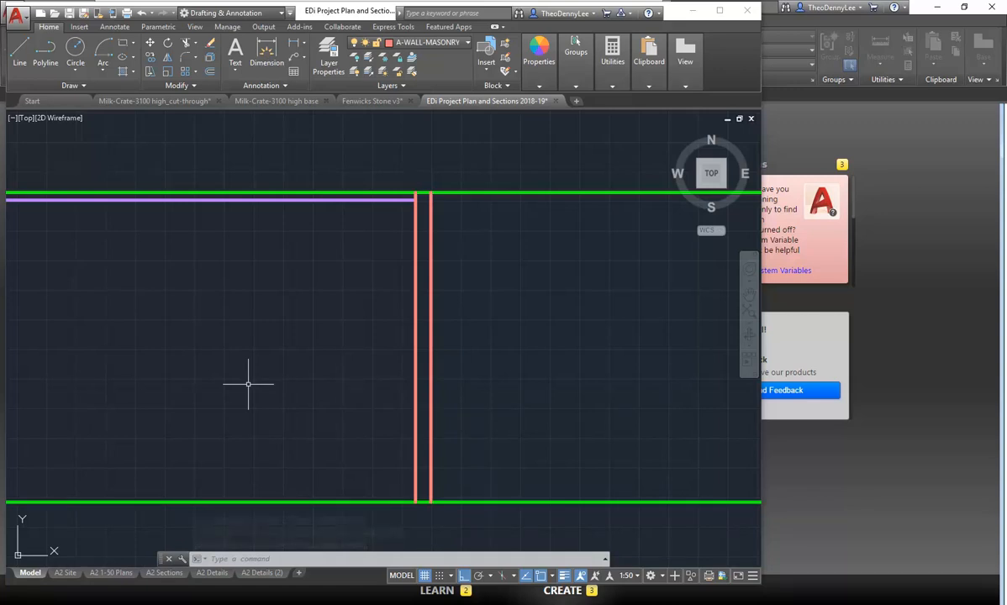
# - Go to the concrete column by section marker 02 in the floor plan and make A-COLUMN-CONCRETE-PROJ the current layer
pyautogui.scroll(-4, 248, 384)
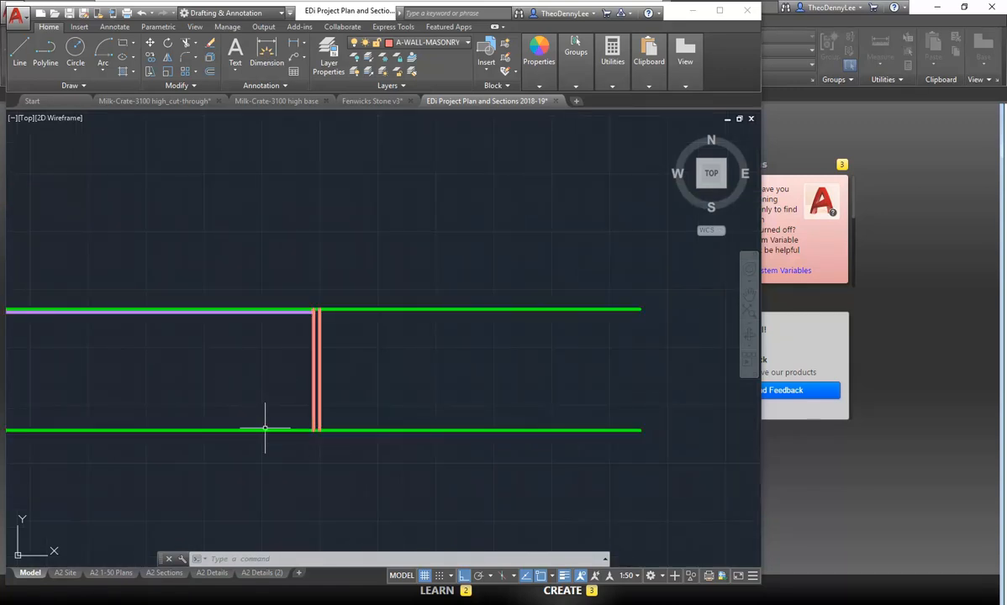
pyautogui.moveTo(221, 492)
pyautogui.mouseDown(button='middle')
pyautogui.moveTo(275, 279)
pyautogui.moveTo(272, 227)
pyautogui.mouseUp(button='middle')
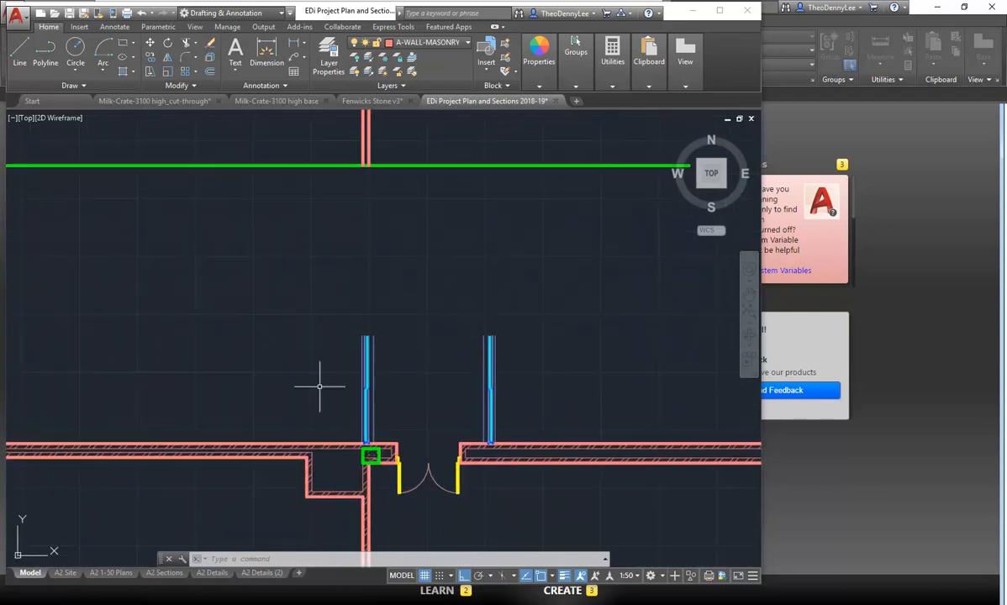
pyautogui.moveTo(301, 333); pyautogui.dragTo(278, 140, button='middle')
pyautogui.moveTo(300, 408); pyautogui.dragTo(300, 290, button='middle')
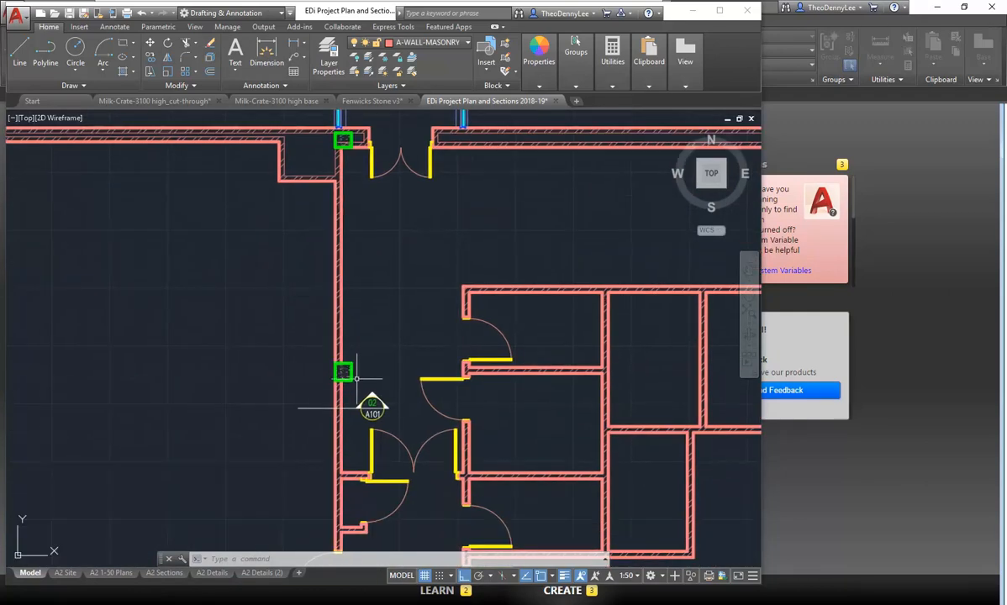
pyautogui.scroll(2, 356, 389)
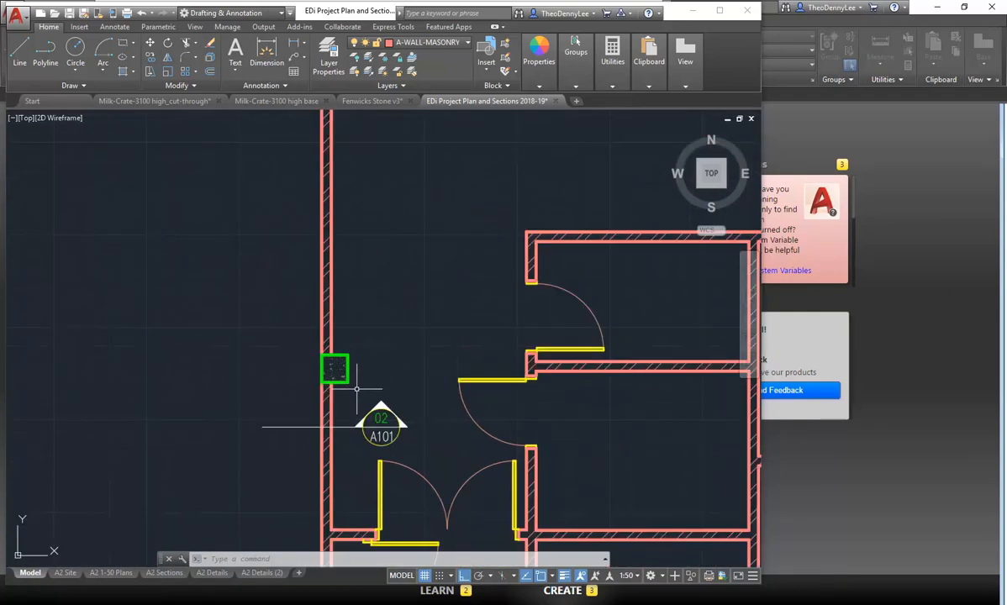
pyautogui.click(434, 44)
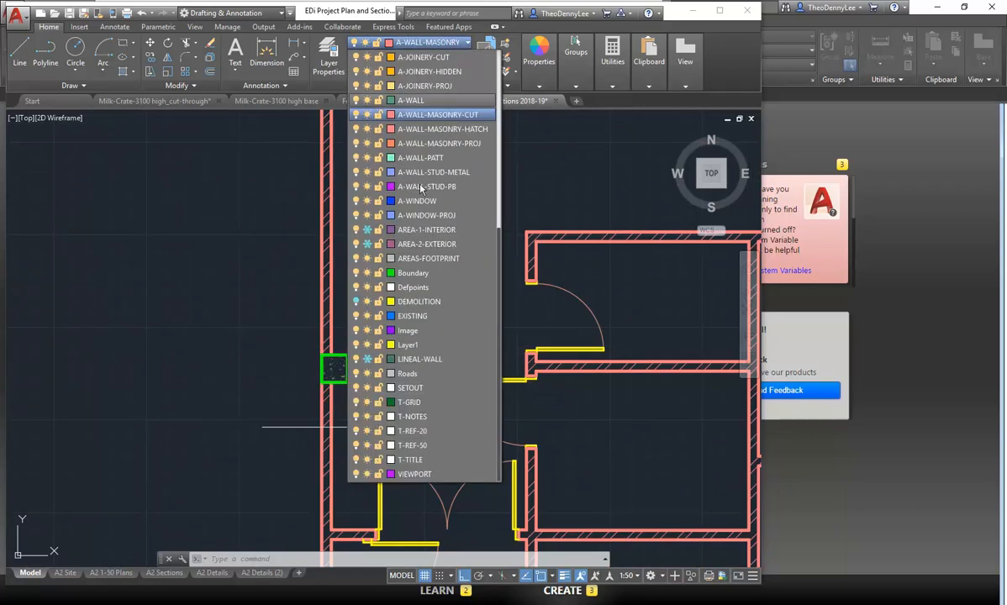
pyautogui.scroll(7, 429, 101)
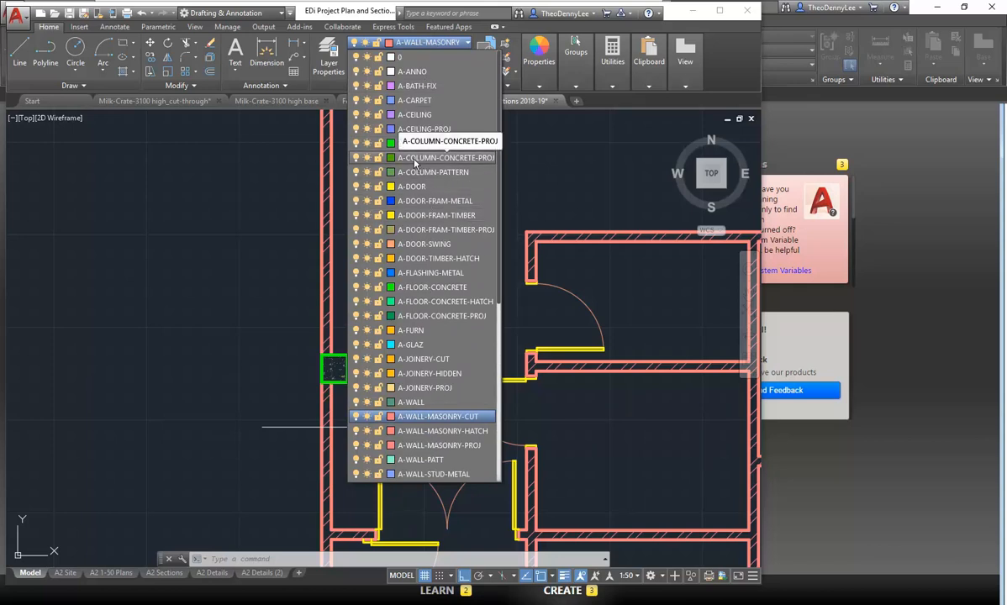
pyautogui.click(414, 159)
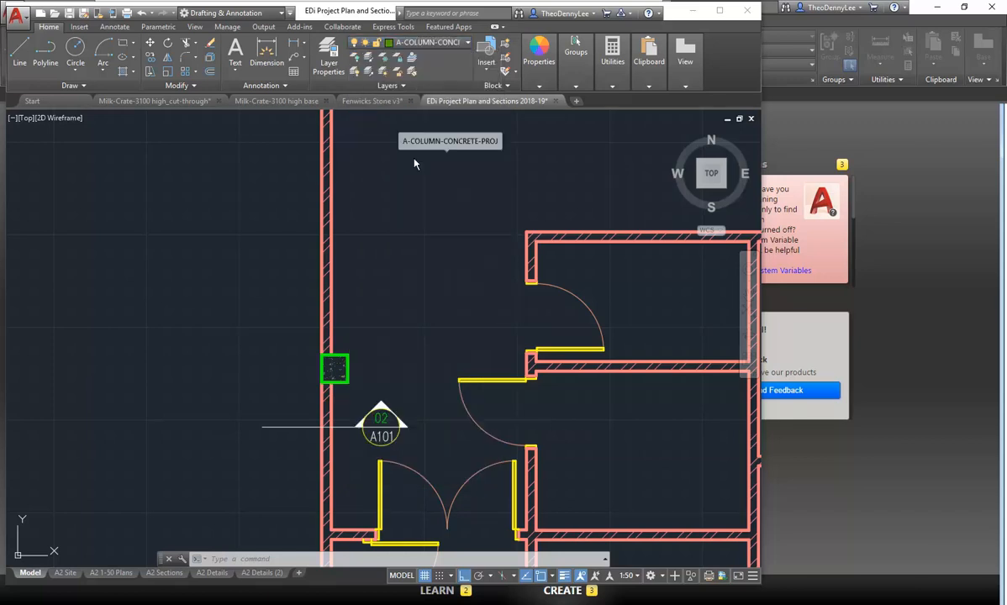
# - Open the Layer Properties Manager and widen the layer name column to fit the full names
pyautogui.click(329, 55)
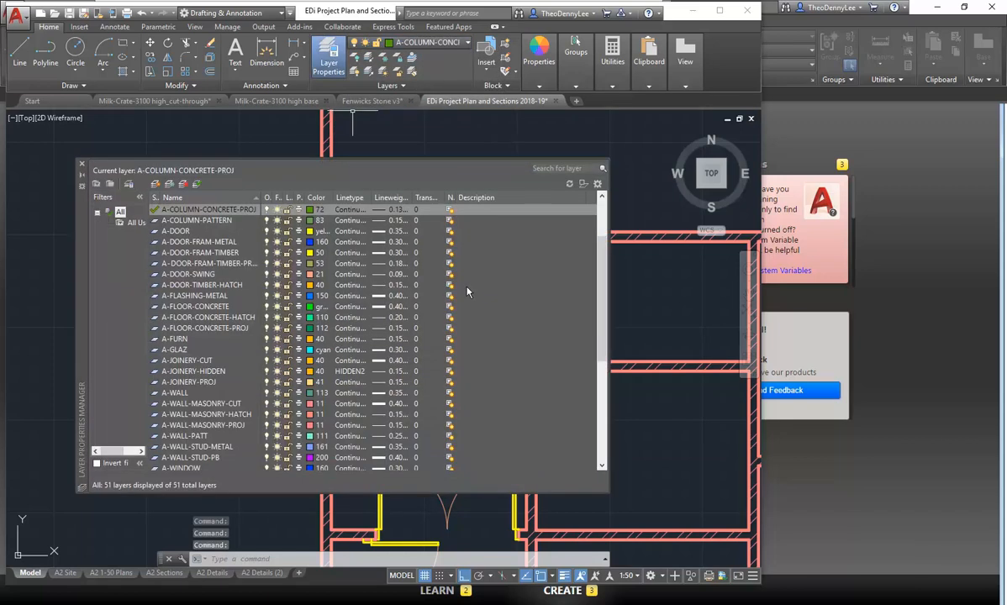
pyautogui.scroll(3, 233, 318)
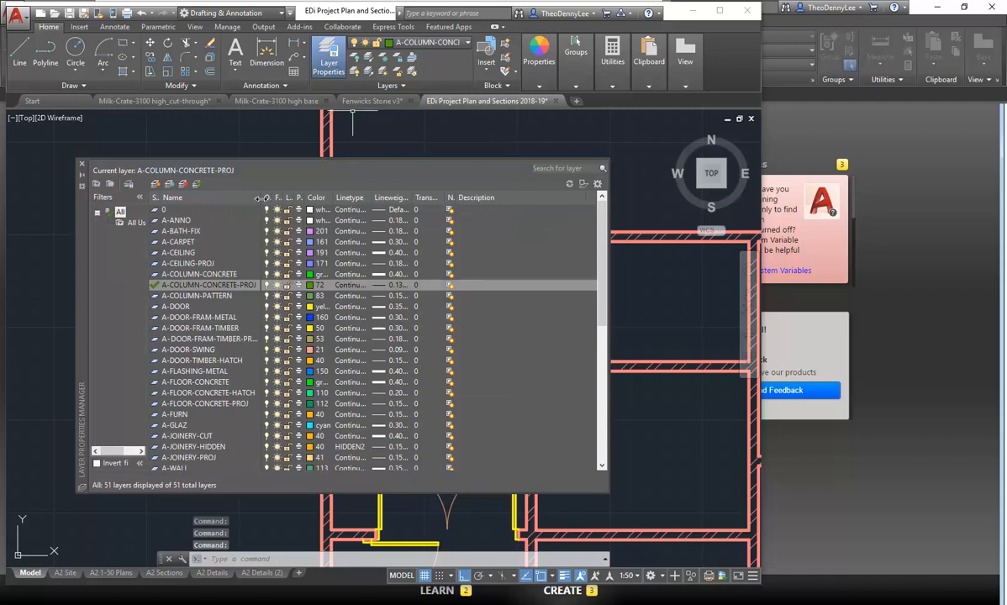
pyautogui.moveTo(261, 197); pyautogui.dragTo(274, 198)
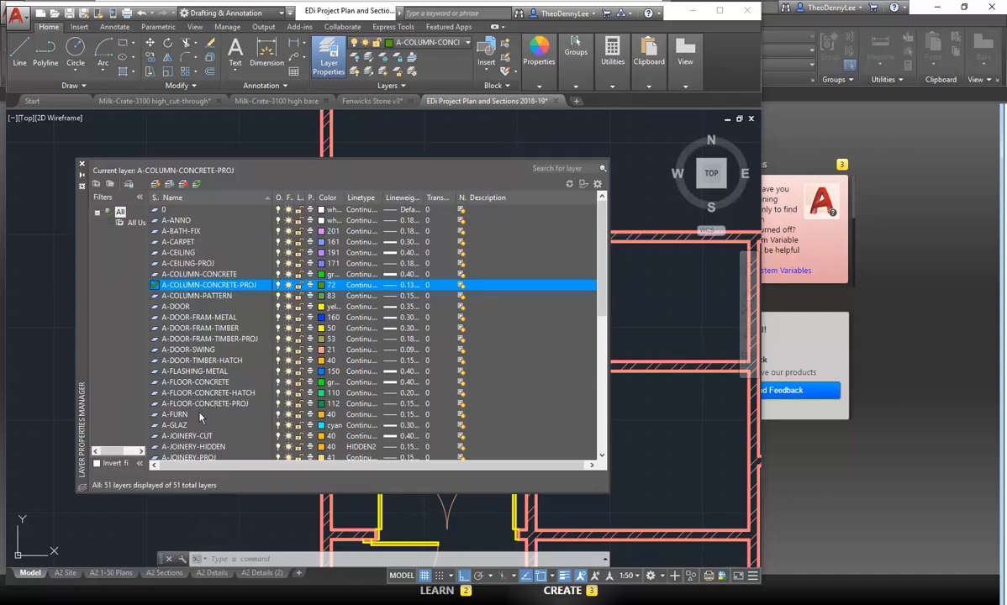
# - Look through the layer list and compare the A-COLUMN-CONCRETE and A-COLUMN-CONCRETE-PROJ layers
pyautogui.scroll(-8, 194, 404)
pyautogui.scroll(8, 198, 371)
pyautogui.click(210, 275)
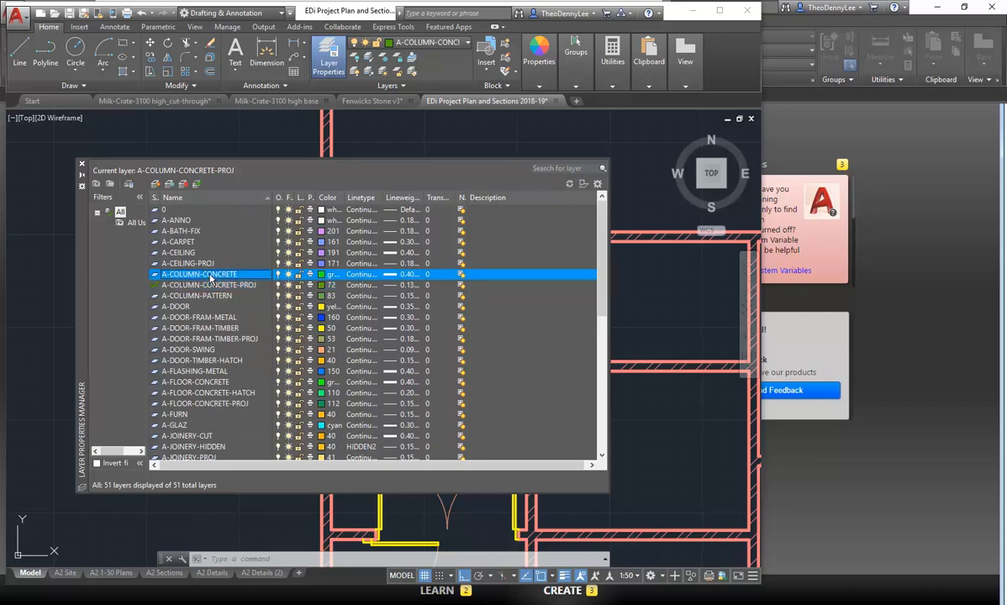
pyautogui.click(208, 287)
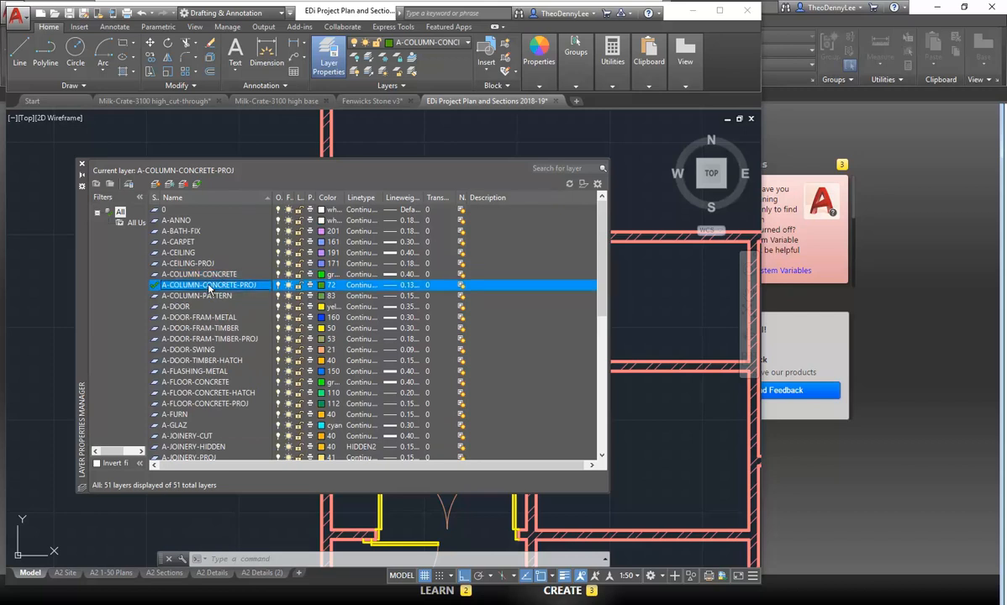
pyautogui.click(209, 288)
pyautogui.click(208, 276)
pyautogui.click(206, 288)
pyautogui.click(196, 275)
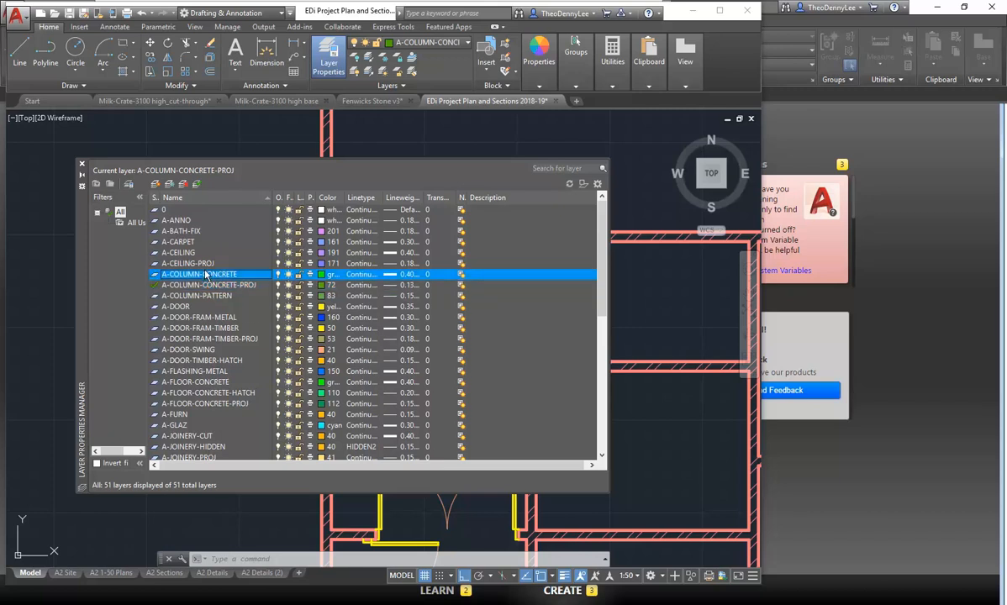
pyautogui.click(205, 287)
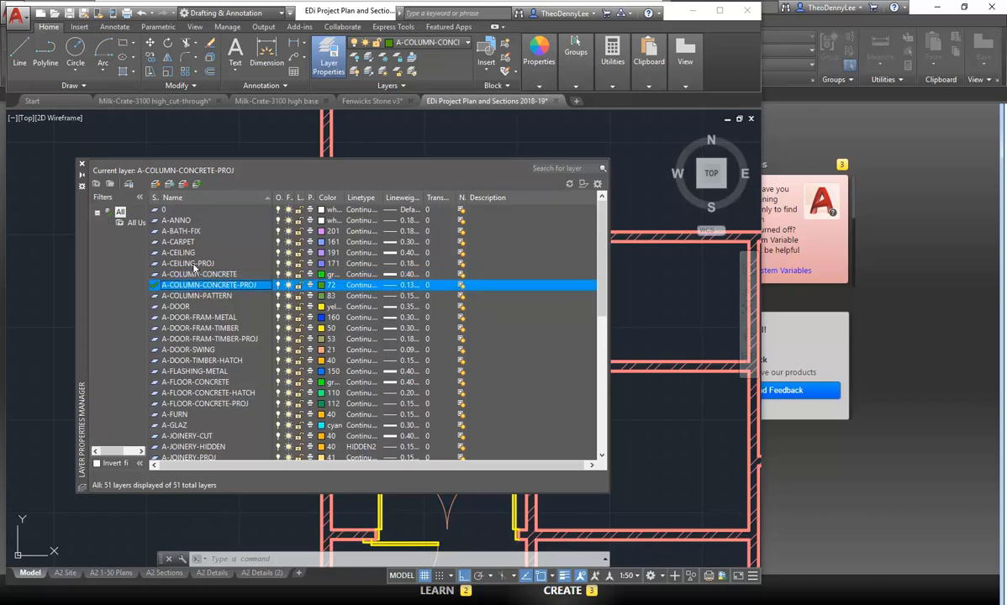
pyautogui.click(202, 274)
pyautogui.click(204, 287)
# - Rename the A-COLUMN-CONCRETE layer as A-COLUMN-CONCRETE-CUT
pyautogui.click(204, 276)
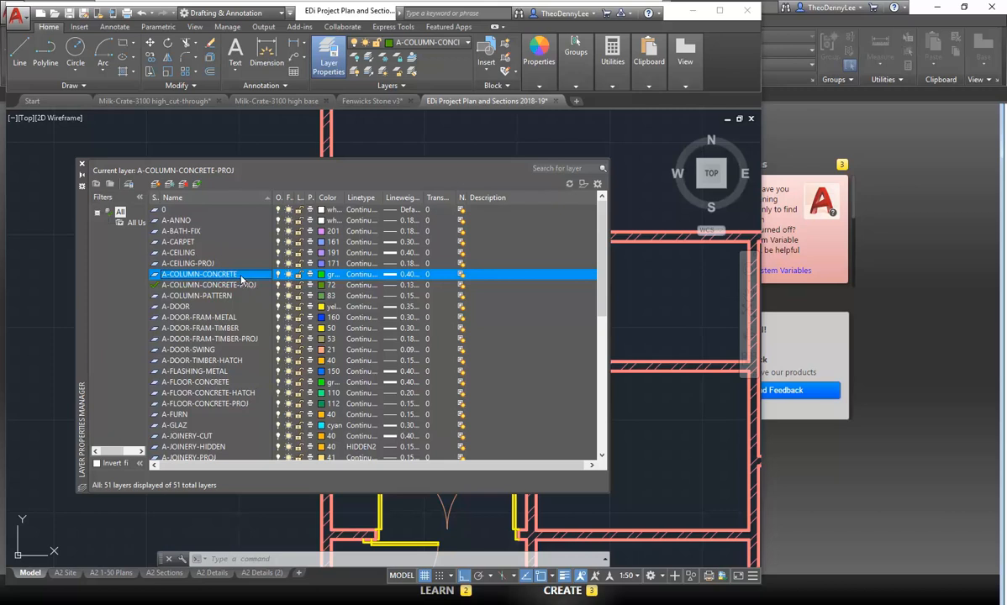
pyautogui.doubleClick(241, 276)
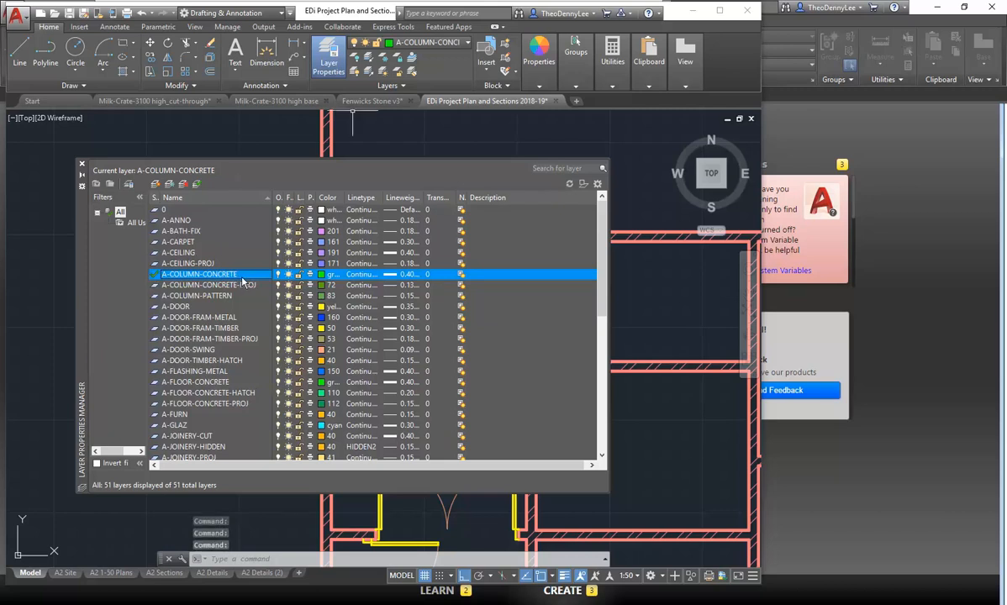
pyautogui.click(243, 283)
pyautogui.click(244, 276)
pyautogui.rightClick(244, 277)
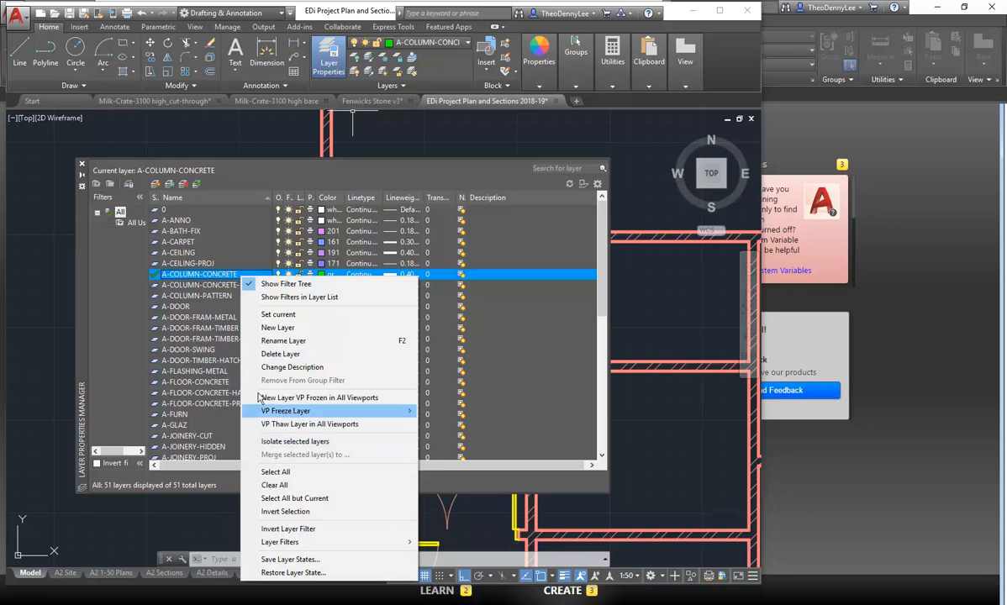
pyautogui.click(274, 344)
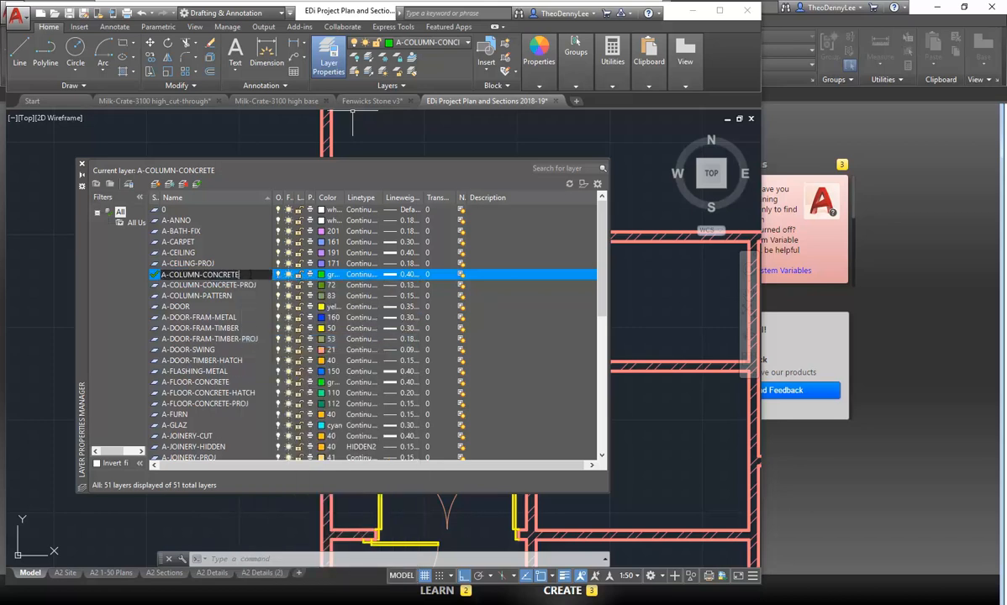
pyautogui.write('-CUT')
pyautogui.press('Return')
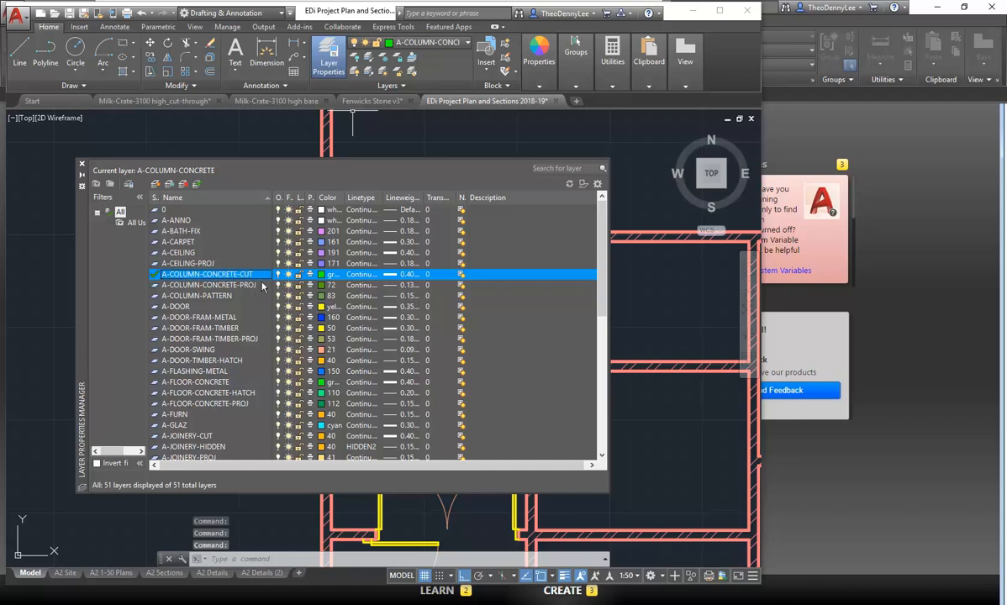
# - Make A-COLUMN-CONCRETE-PROJ the current layer and close the Layer Properties Manager
pyautogui.click(236, 286)
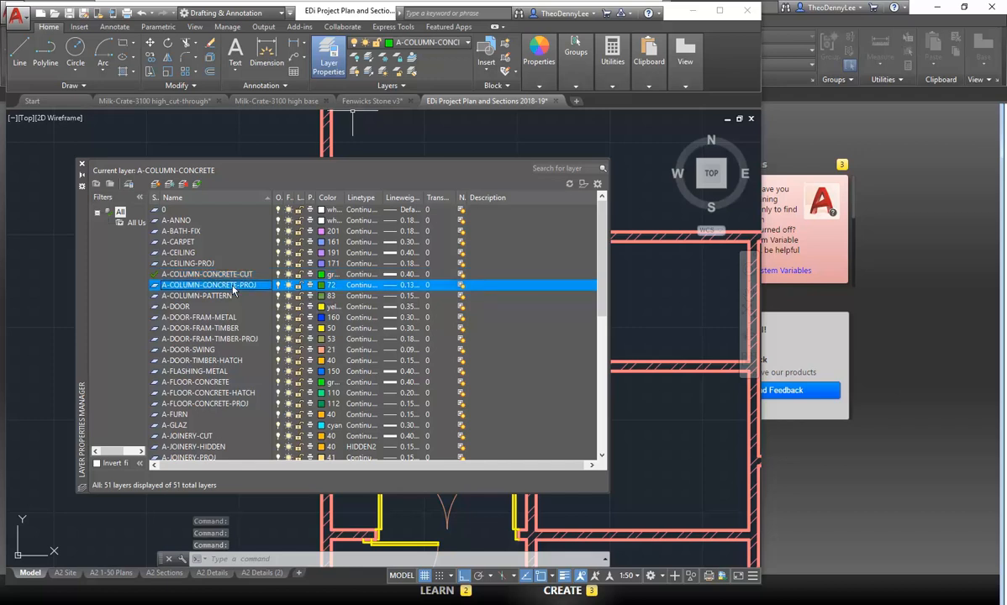
pyautogui.doubleClick(154, 286)
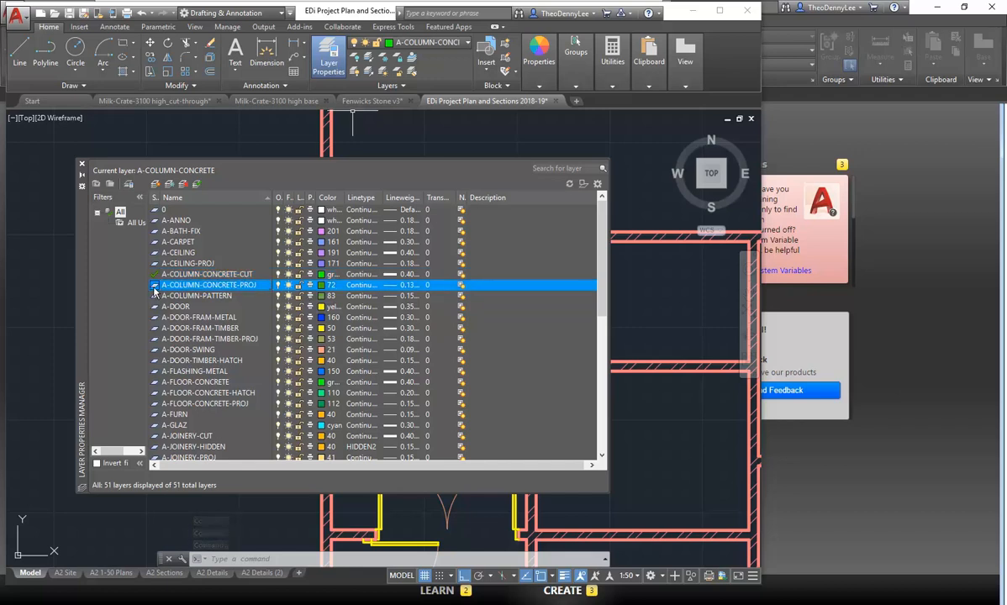
pyautogui.click(81, 163)
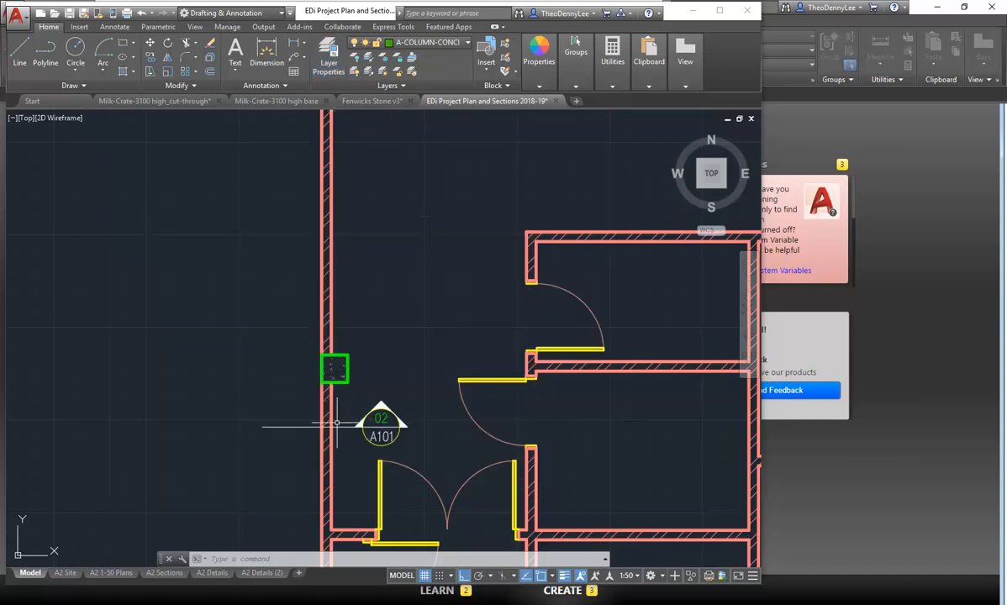
# - Draw a vertical projection line from the concrete column's lower-right corner in the plan up to the upper green line of the new section
pyautogui.scroll(4, 333, 423)
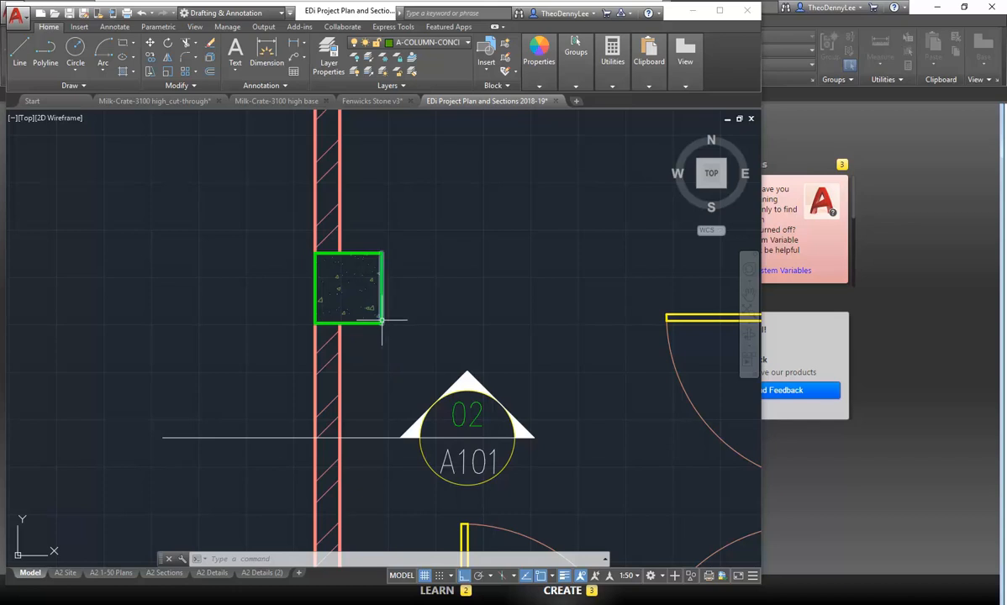
pyautogui.click(19, 51)
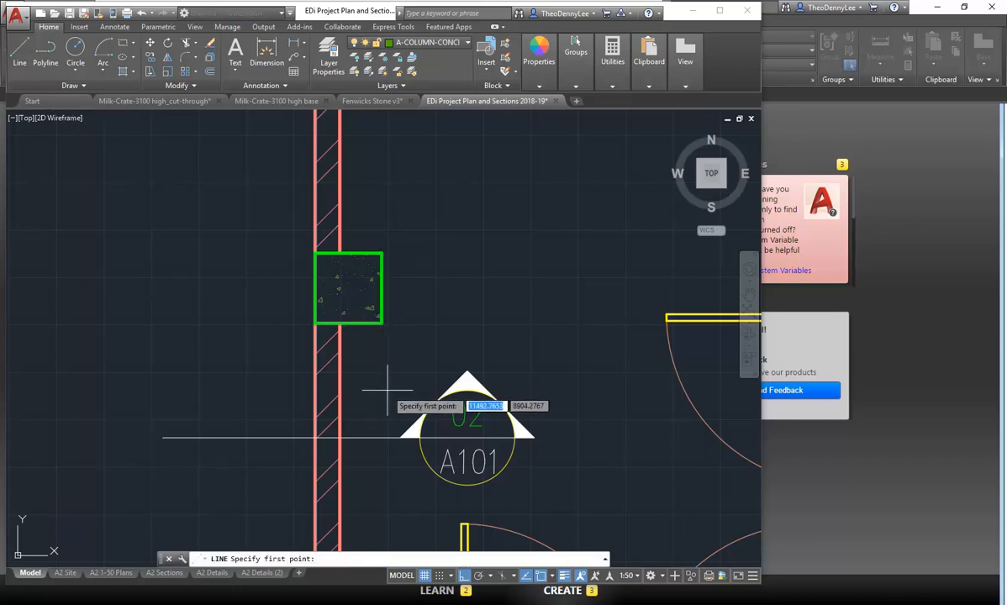
pyautogui.click(382, 322)
pyautogui.scroll(-3, 391, 319)
pyautogui.scroll(2, 372, 268)
pyautogui.moveTo(372, 269); pyautogui.dragTo(375, 417, button='middle')
pyautogui.scroll(-4, 366, 228)
pyautogui.moveTo(367, 230); pyautogui.dragTo(375, 389, button='middle')
pyautogui.moveTo(391, 294)
pyautogui.mouseDown(button='middle')
pyautogui.moveTo(391, 343)
pyautogui.moveTo(361, 282)
pyautogui.moveTo(389, 313)
pyautogui.mouseUp(button='middle')
pyautogui.scroll(6, 383, 348)
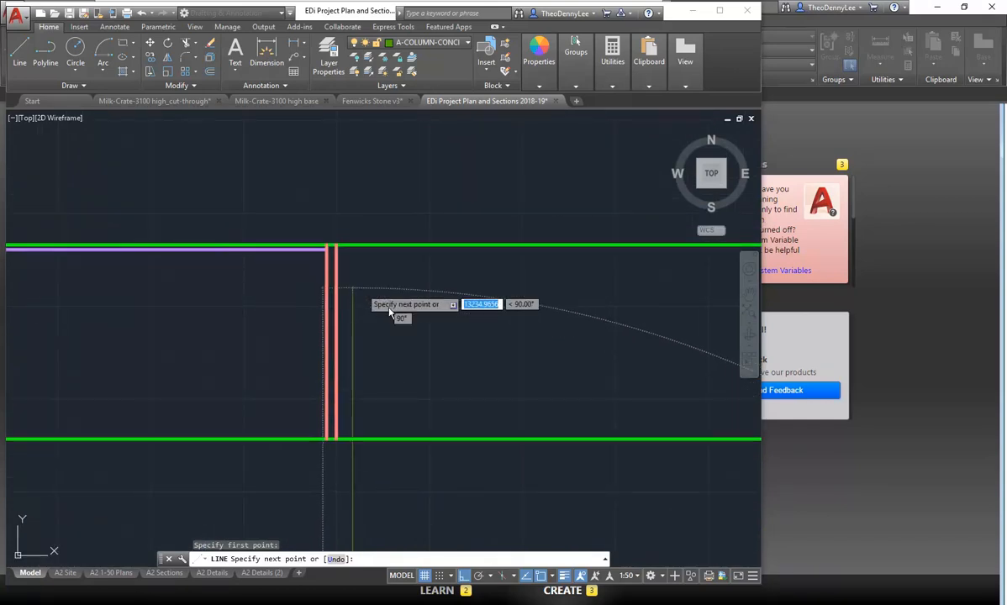
pyautogui.scroll(2, 407, 323)
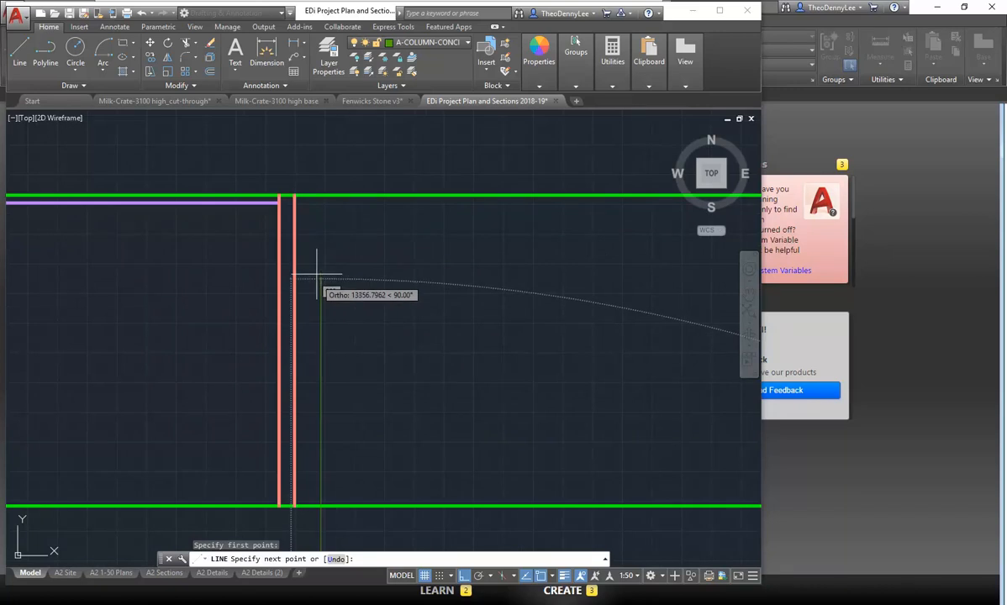
pyautogui.click(320, 195)
pyautogui.rightClick(323, 198)
pyautogui.click(348, 204)
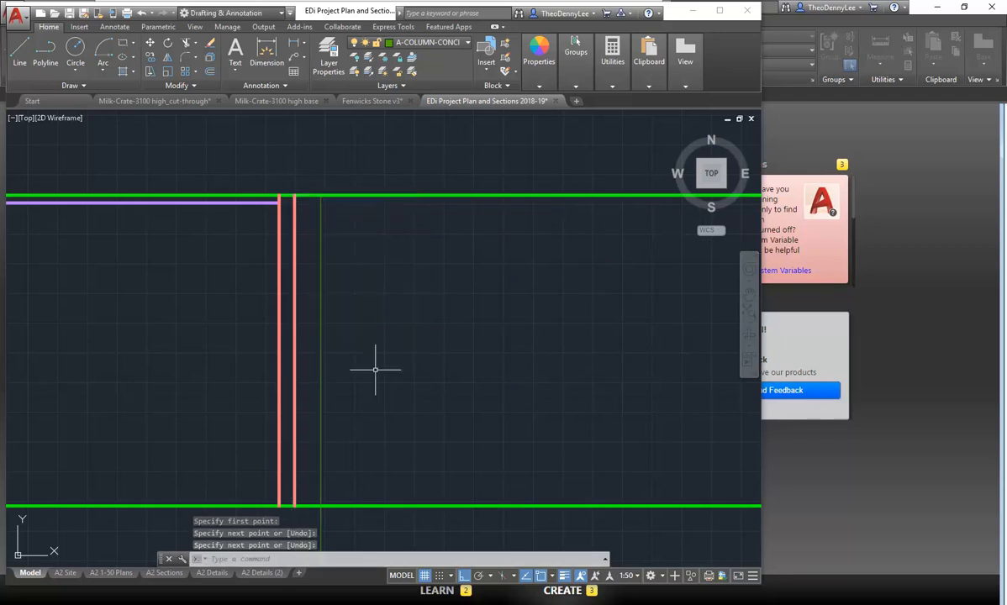
# - Trim the projected column line below the lower green floor line, using the floor line as the cutting edge
pyautogui.moveTo(424, 344)
pyautogui.mouseDown(button='middle')
pyautogui.moveTo(467, 306)
pyautogui.moveTo(483, 317)
pyautogui.mouseUp(button='middle')
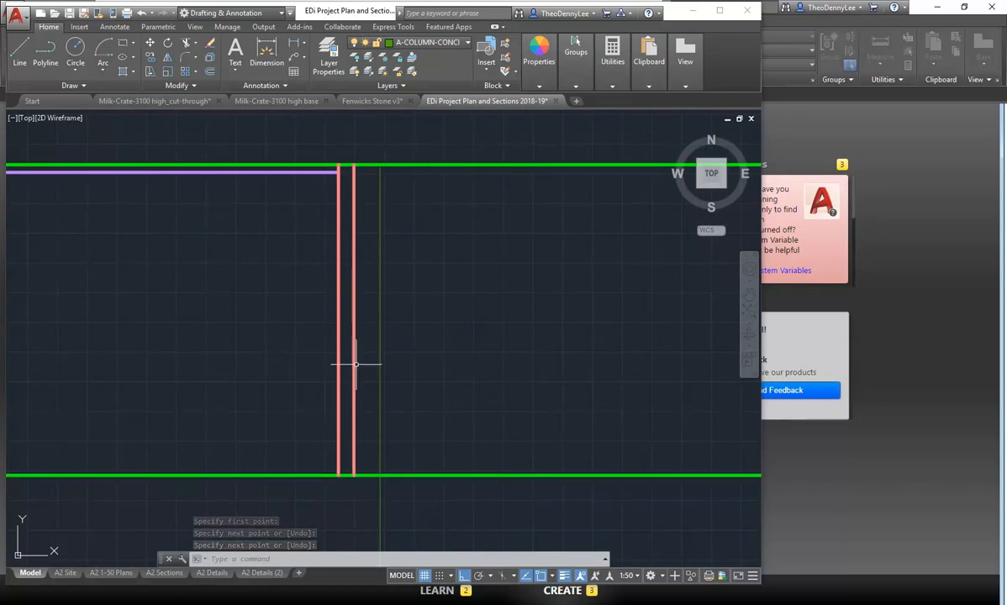
pyautogui.click(188, 46)
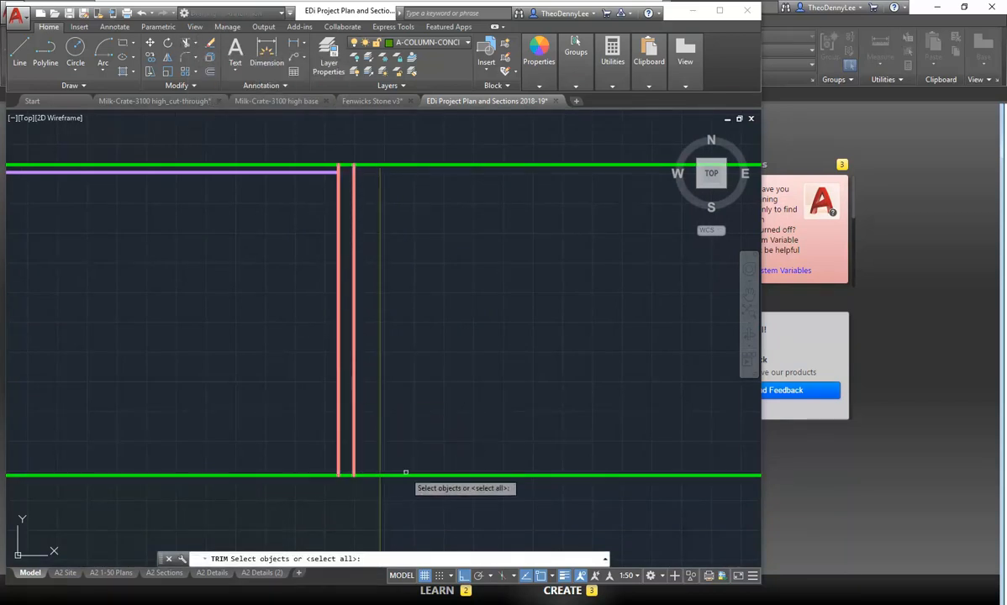
pyautogui.press('Return')
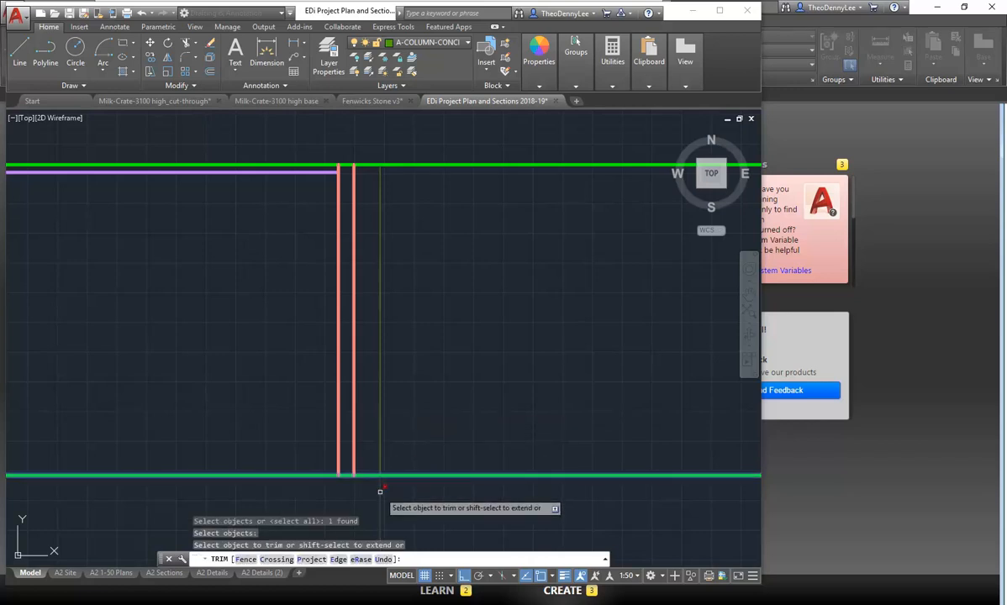
pyautogui.rightClick(393, 375)
pyautogui.click(416, 383)
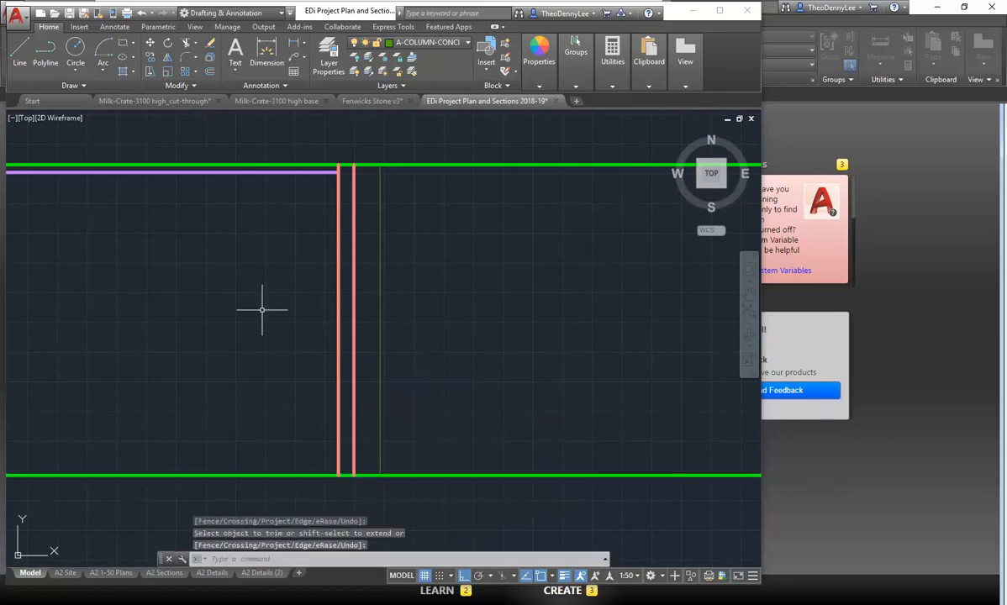
# - Measure the sloped right side of the upper concrete beam in the existing section, from its bottom corner to the slab underside
pyautogui.scroll(-7, 383, 360)
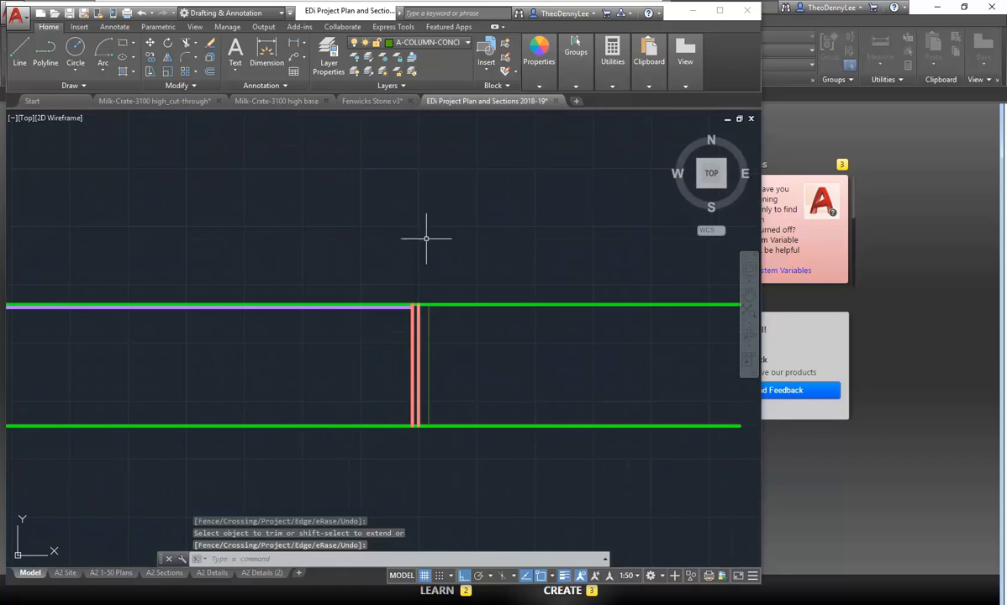
pyautogui.moveTo(465, 231); pyautogui.dragTo(401, 328, button='middle')
pyautogui.scroll(-2, 400, 327)
pyautogui.scroll(6, 395, 222)
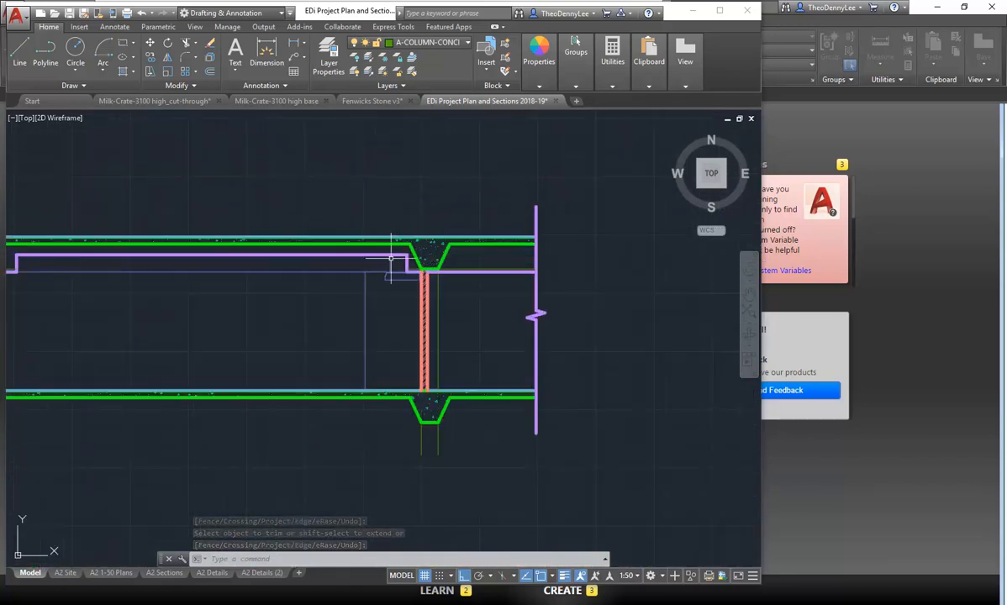
pyautogui.scroll(-2, 303, 411)
pyautogui.moveTo(304, 411)
pyautogui.mouseDown(button='middle')
pyautogui.moveTo(324, 233)
pyautogui.moveTo(329, 319)
pyautogui.mouseUp(button='middle')
pyautogui.moveTo(396, 337)
pyautogui.mouseDown(button='middle')
pyautogui.moveTo(393, 295)
pyautogui.moveTo(390, 353)
pyautogui.mouseUp(button='middle')
pyautogui.scroll(8, 399, 231)
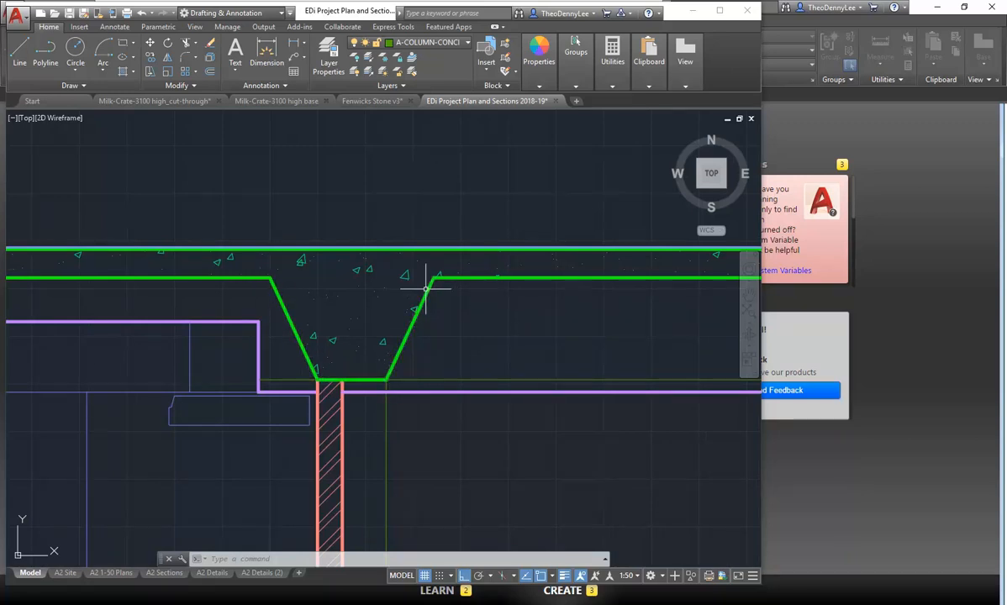
pyautogui.moveTo(428, 290)
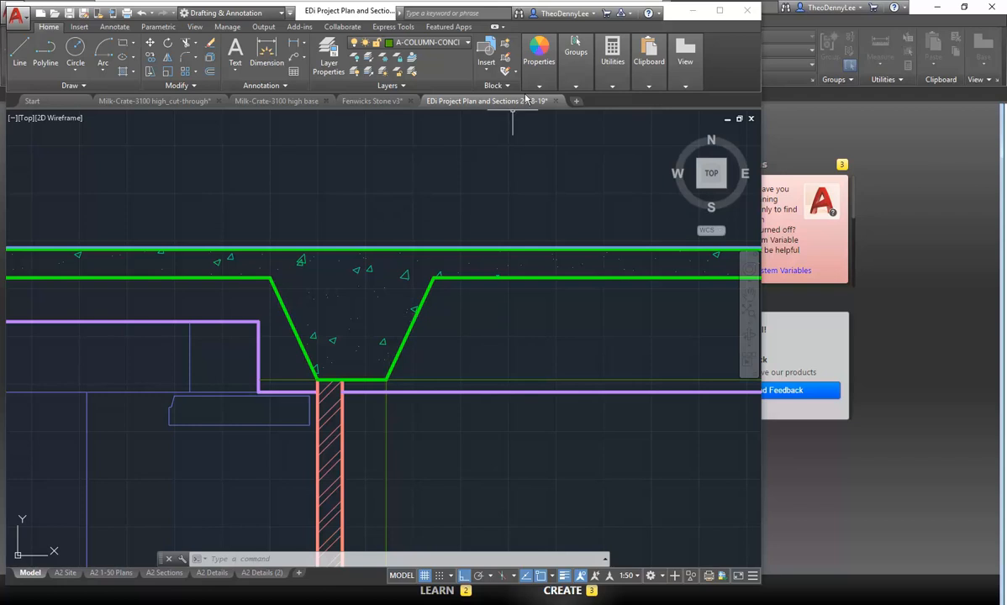
pyautogui.moveTo(569, 56)
pyautogui.moveTo(613, 59)
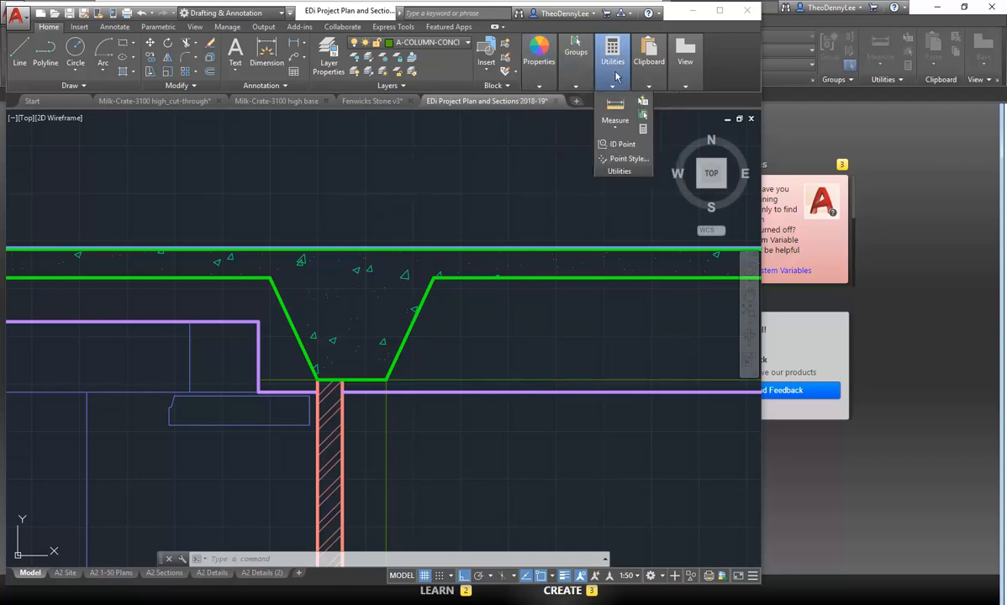
pyautogui.click(615, 104)
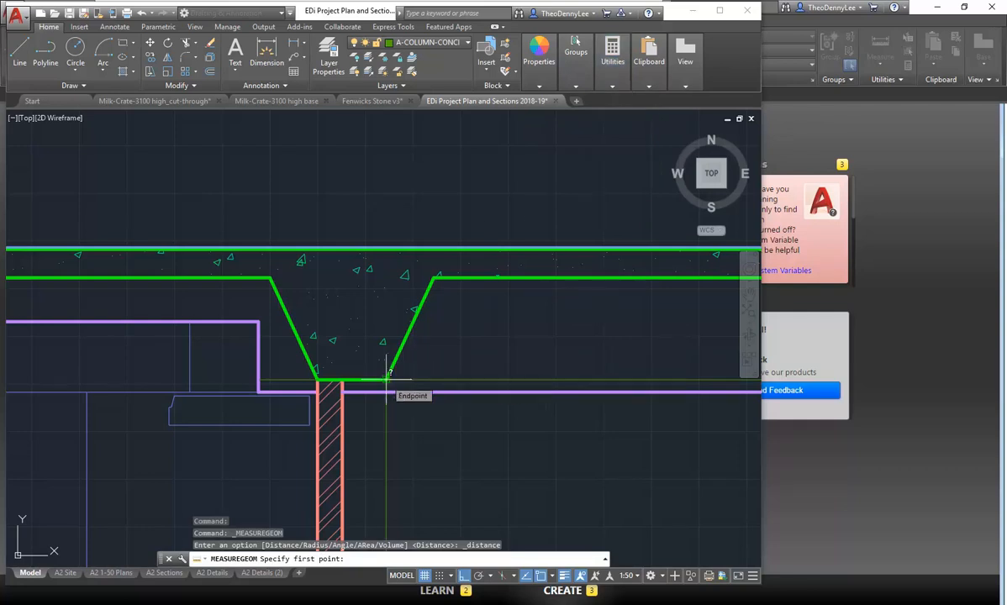
pyautogui.click(386, 378)
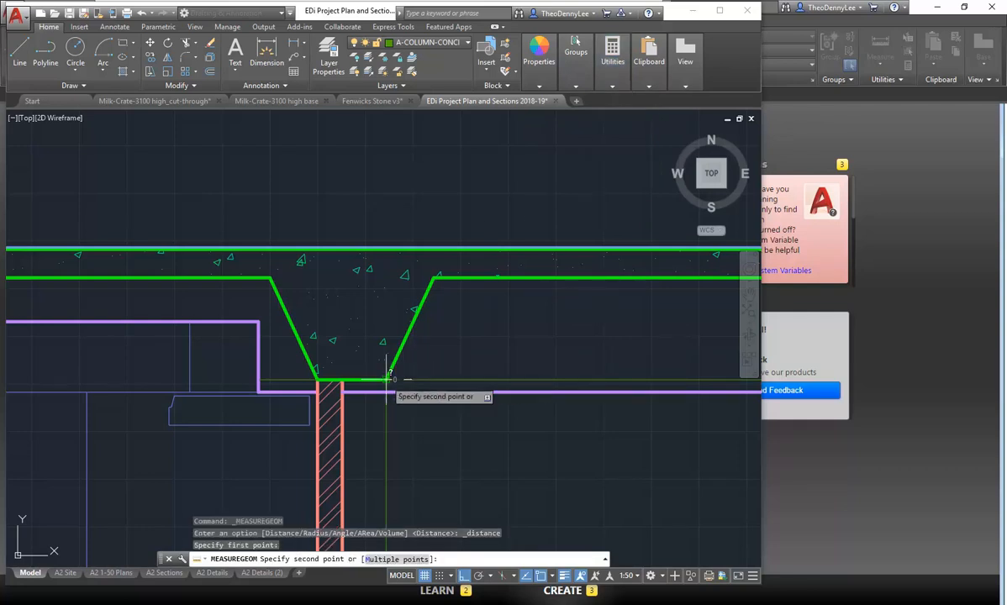
pyautogui.click(434, 275)
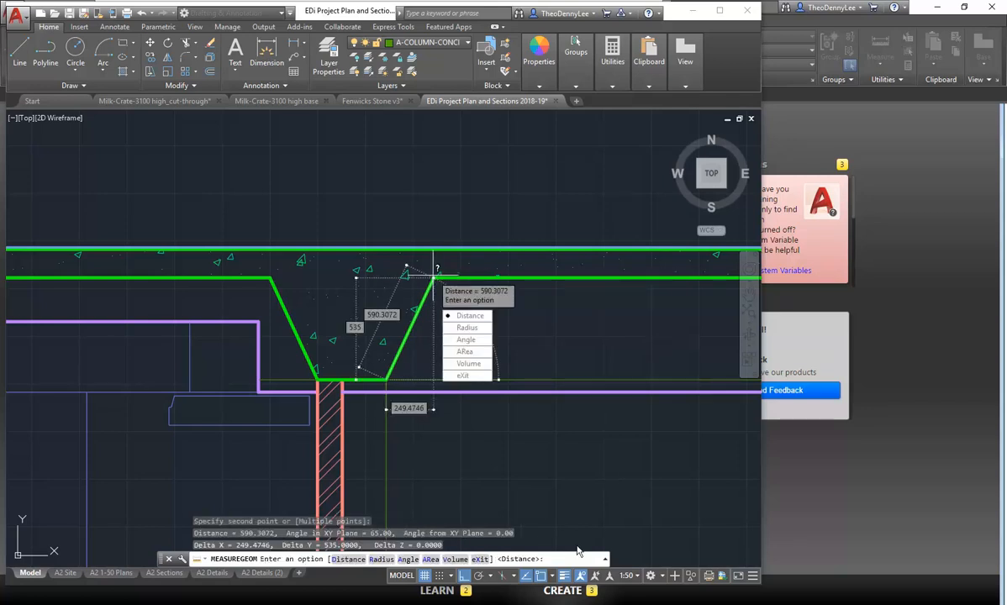
pyautogui.click(605, 560)
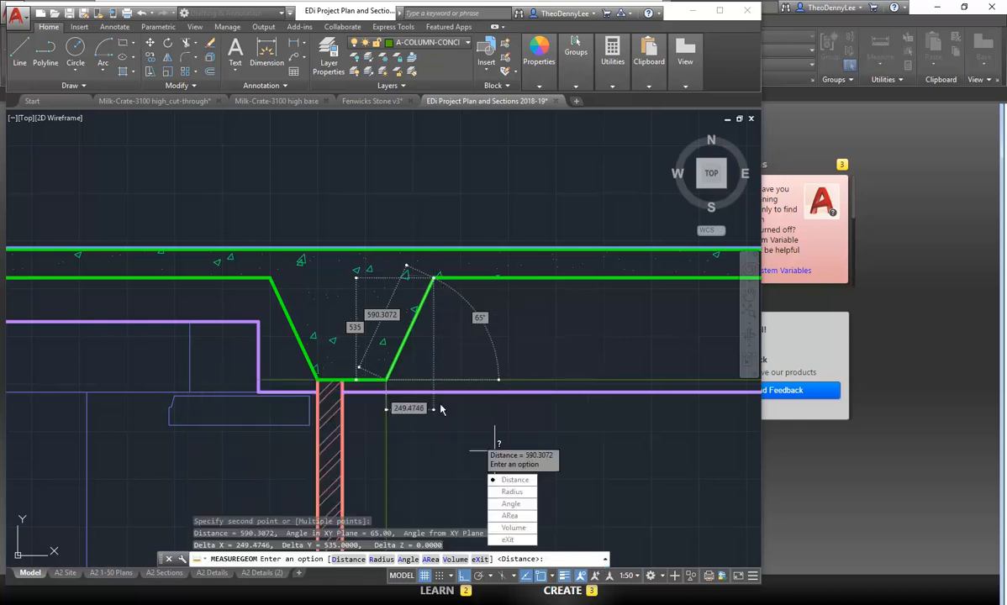
pyautogui.press('Escape')
# - Check where the beam's bottom corner meets the column line in the existing section and find the matching point in the new section
pyautogui.scroll(-5, 438, 406)
pyautogui.moveTo(353, 366); pyautogui.dragTo(356, 283, button='middle')
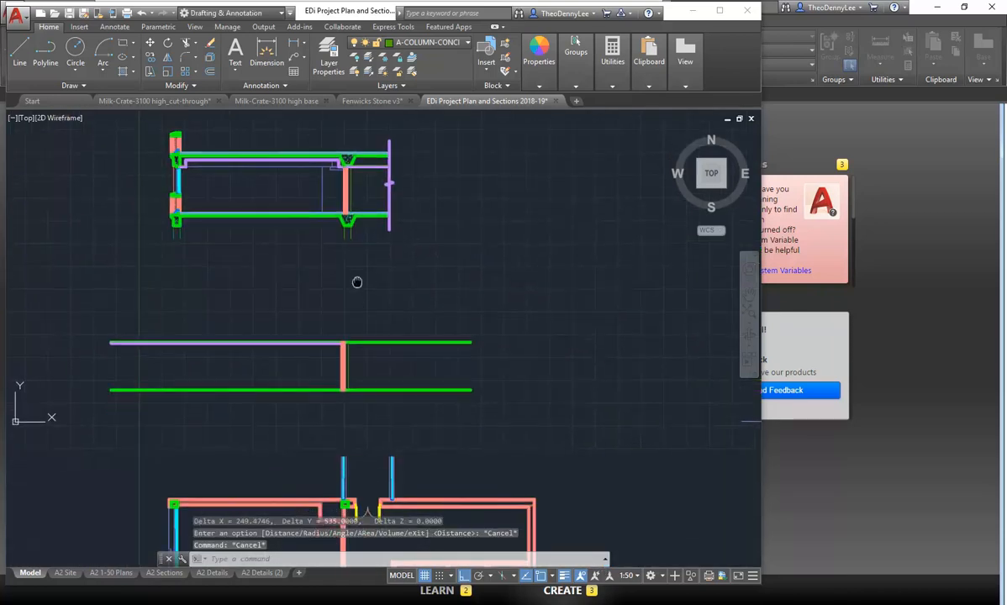
pyautogui.scroll(2, 348, 334)
pyautogui.moveTo(348, 321); pyautogui.dragTo(360, 416, button='middle')
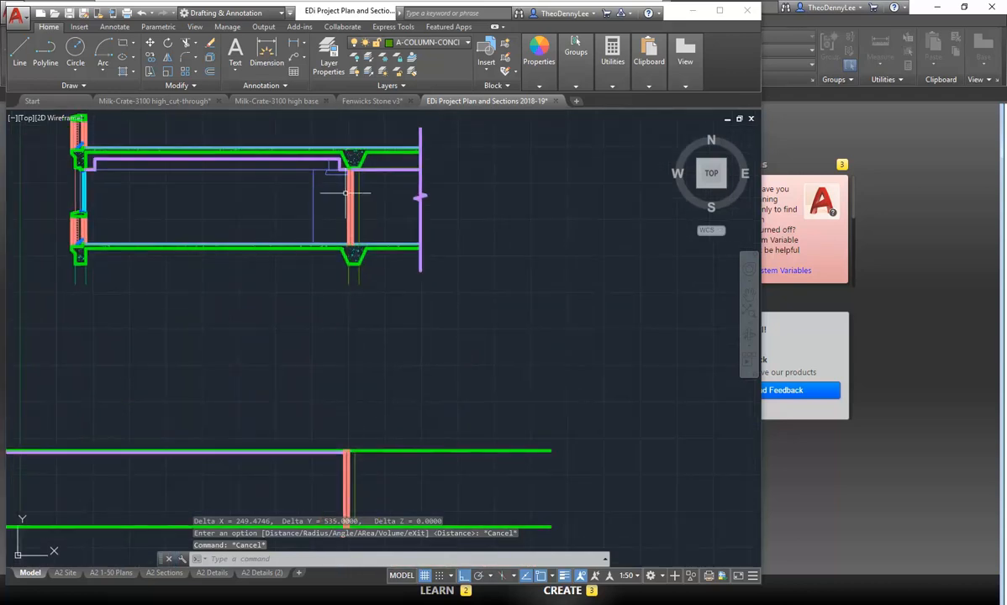
pyautogui.scroll(6, 345, 193)
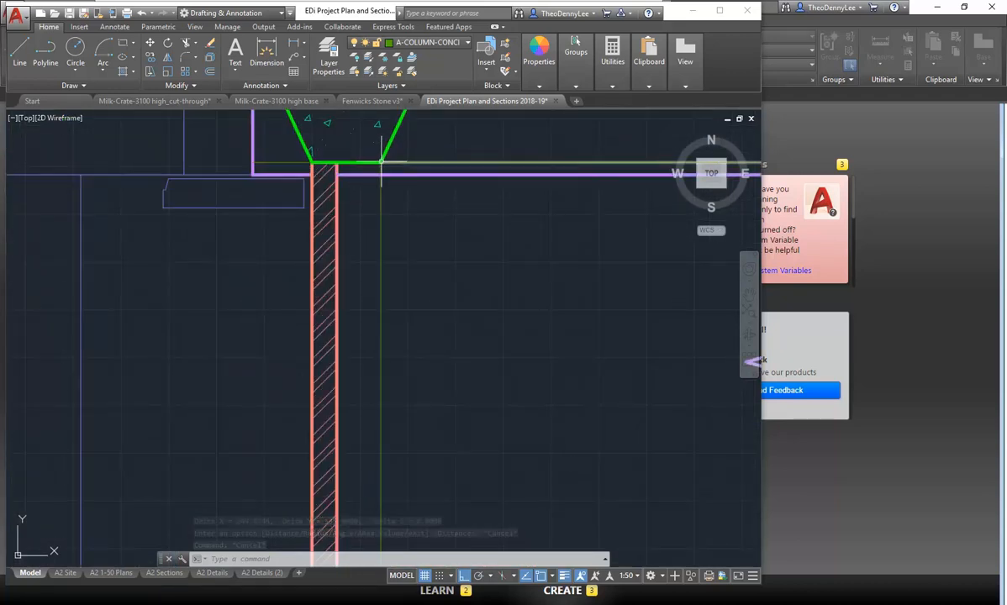
pyautogui.scroll(-3, 343, 139)
pyautogui.scroll(2, 351, 434)
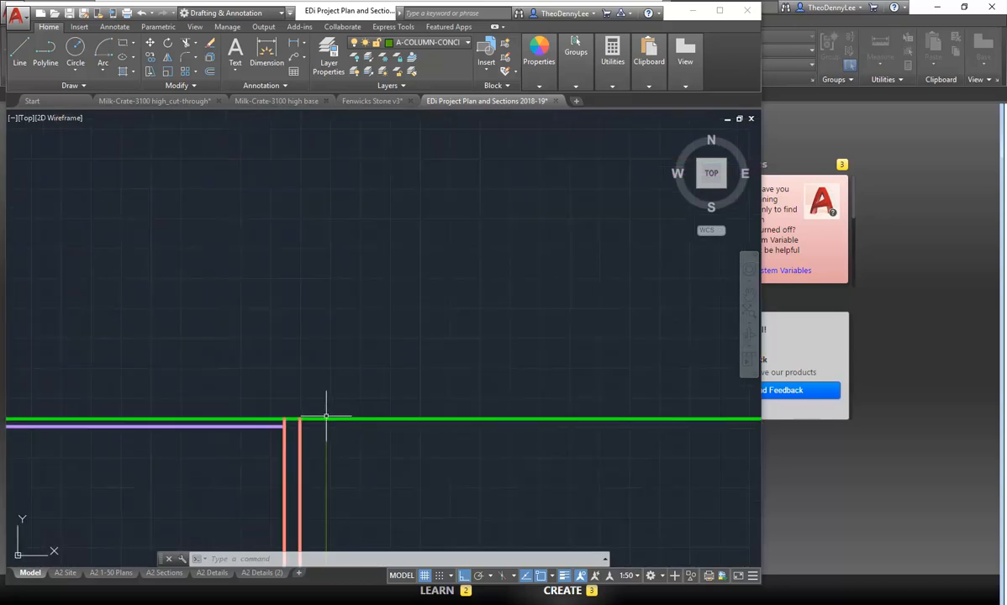
pyautogui.scroll(-1, 324, 395)
pyautogui.moveTo(321, 391)
pyautogui.mouseDown(button='middle')
pyautogui.moveTo(362, 440)
pyautogui.moveTo(379, 420)
pyautogui.mouseUp(button='middle')
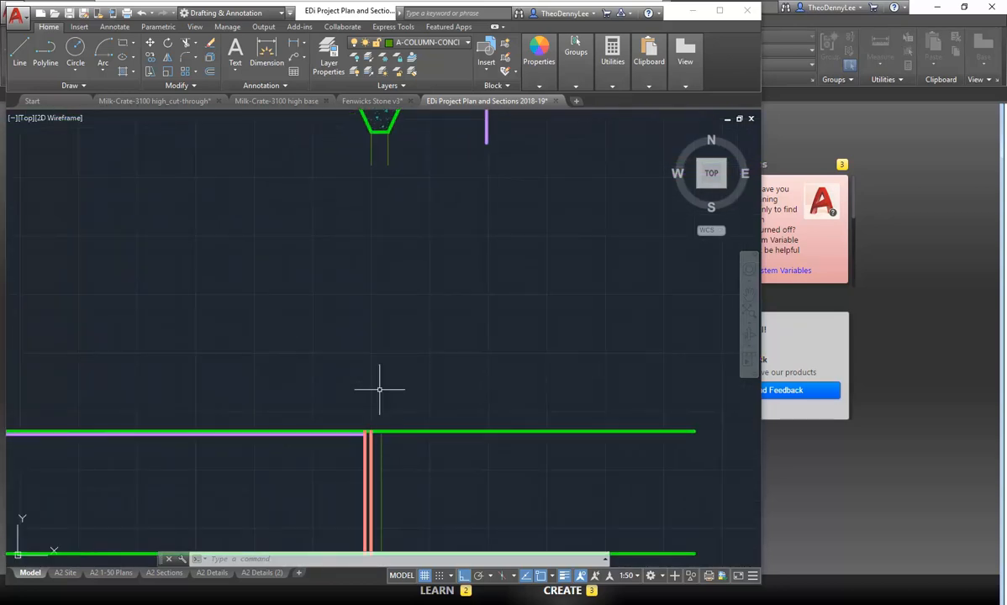
# - Make A-COLUMN-CONCRETE-CUT the current layer
pyautogui.click(440, 45)
pyautogui.scroll(2, 425, 159)
pyautogui.click(428, 144)
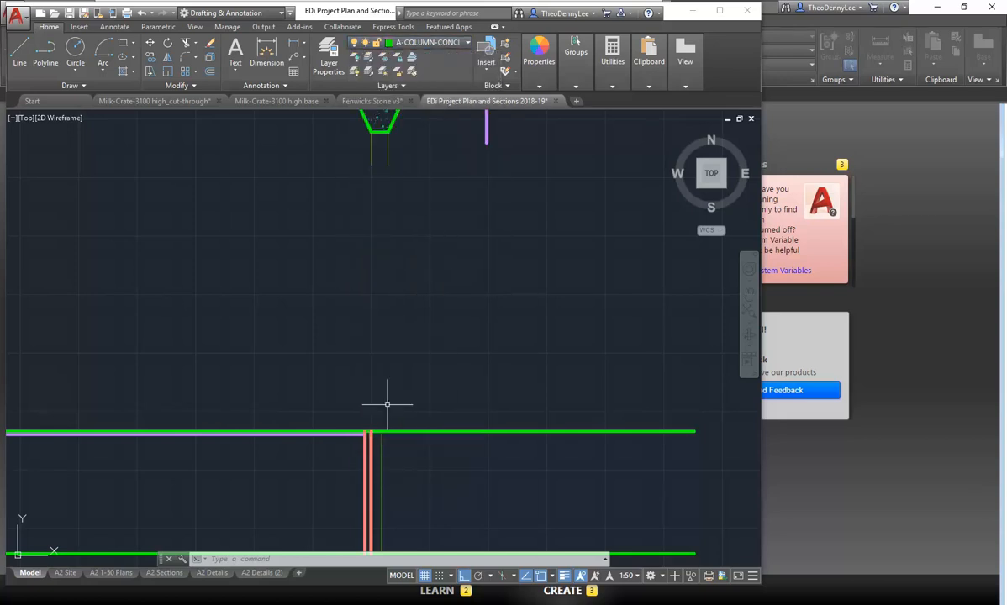
# - Review the beam slope's measured X and Y offsets in the command history, keeping the new section's column line in view
pyautogui.scroll(2, 388, 404)
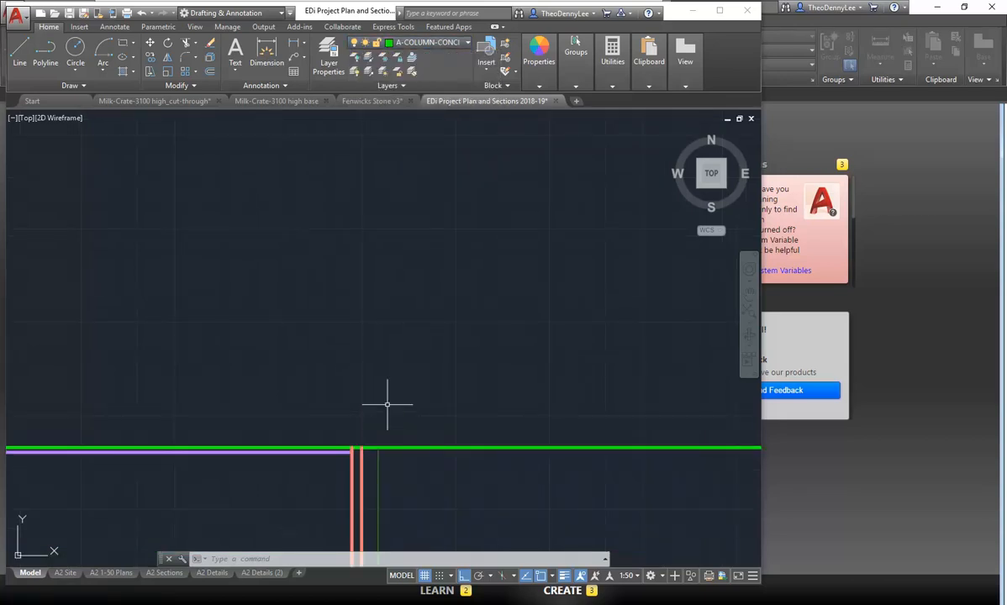
pyautogui.click(605, 560)
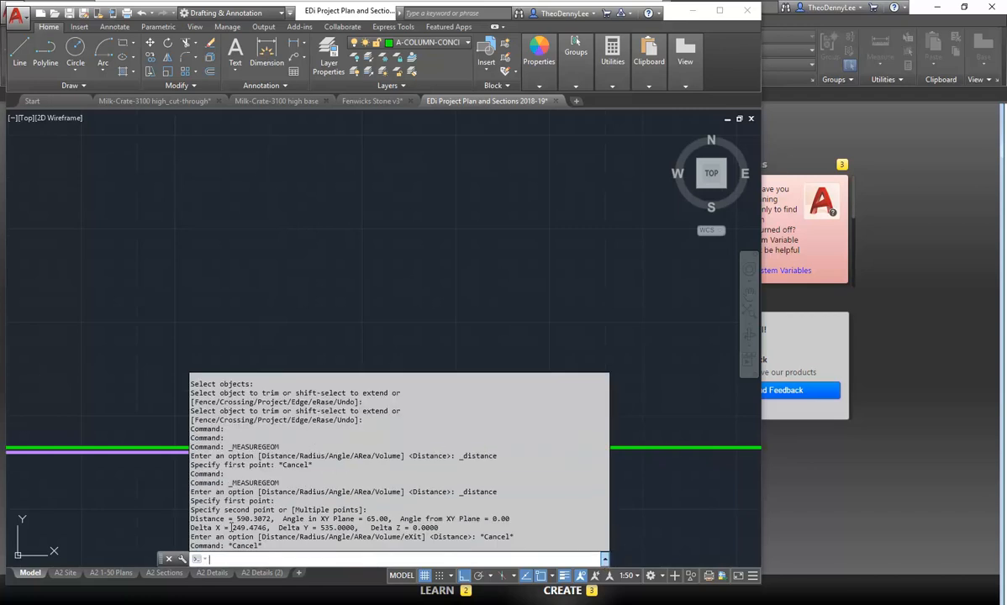
pyautogui.click(605, 560)
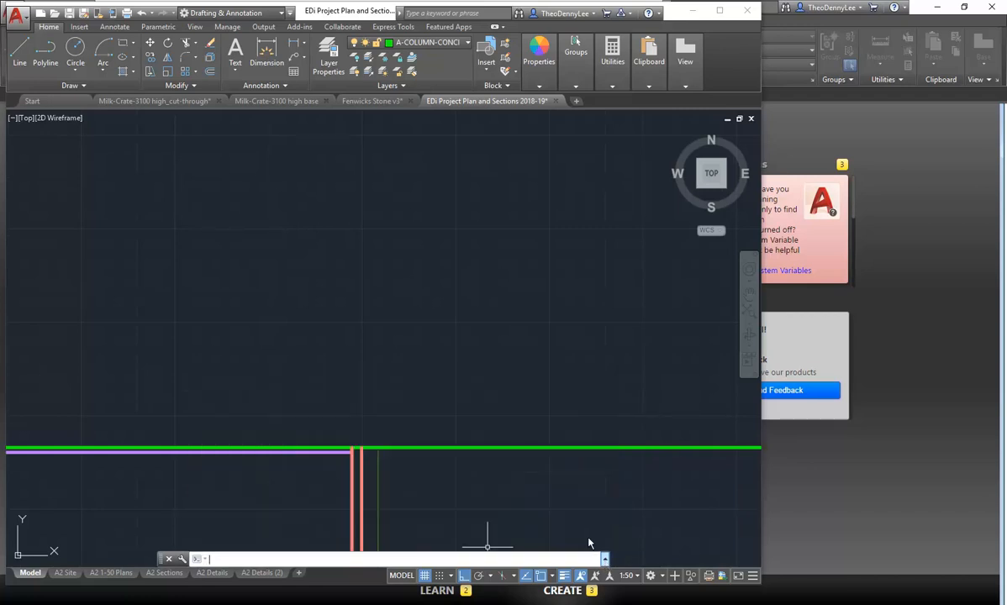
# - With ortho off, draw the beam's sloped side from the top of the projected column line to a point 250 across and 535 up
pyautogui.click(20, 55)
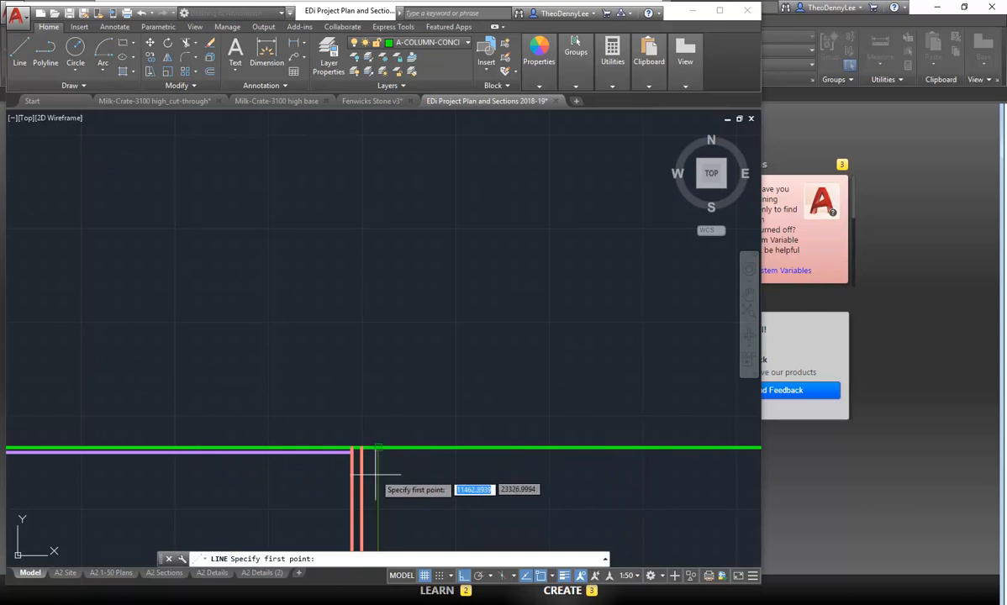
pyautogui.scroll(-2, 378, 447)
pyautogui.moveTo(378, 447); pyautogui.dragTo(369, 292, button='middle')
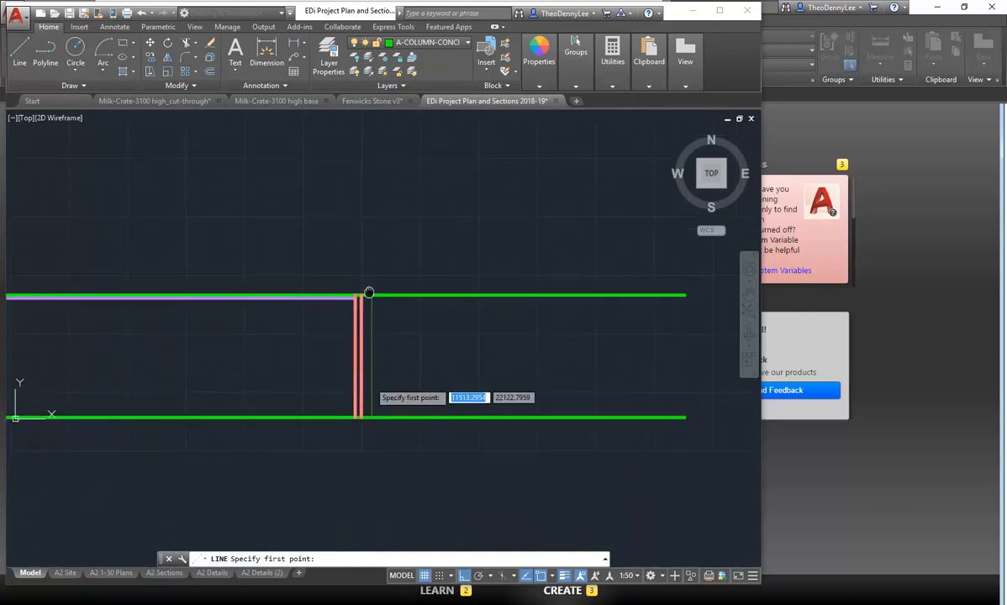
pyautogui.scroll(4, 369, 291)
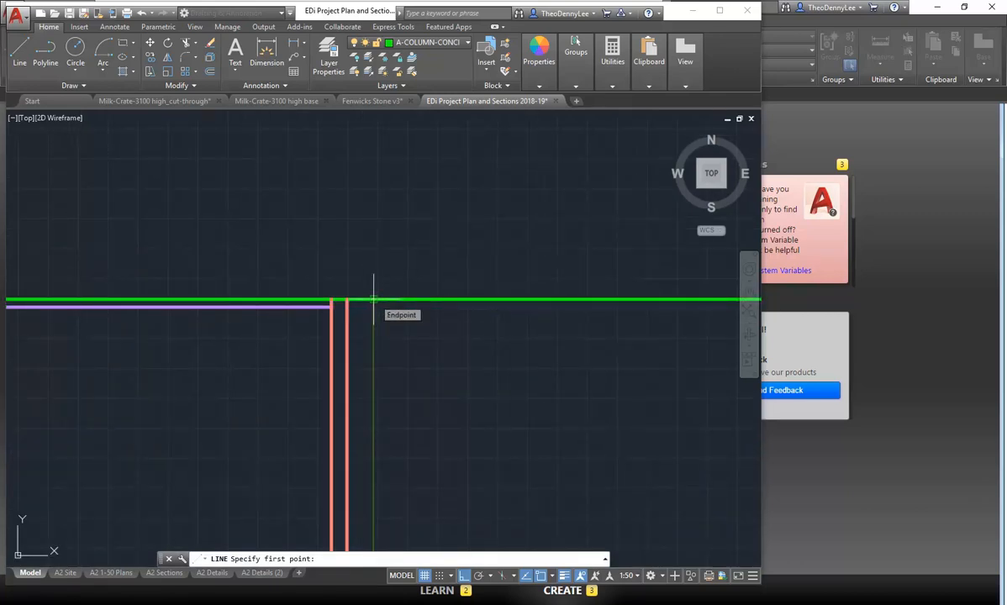
pyautogui.click(374, 299)
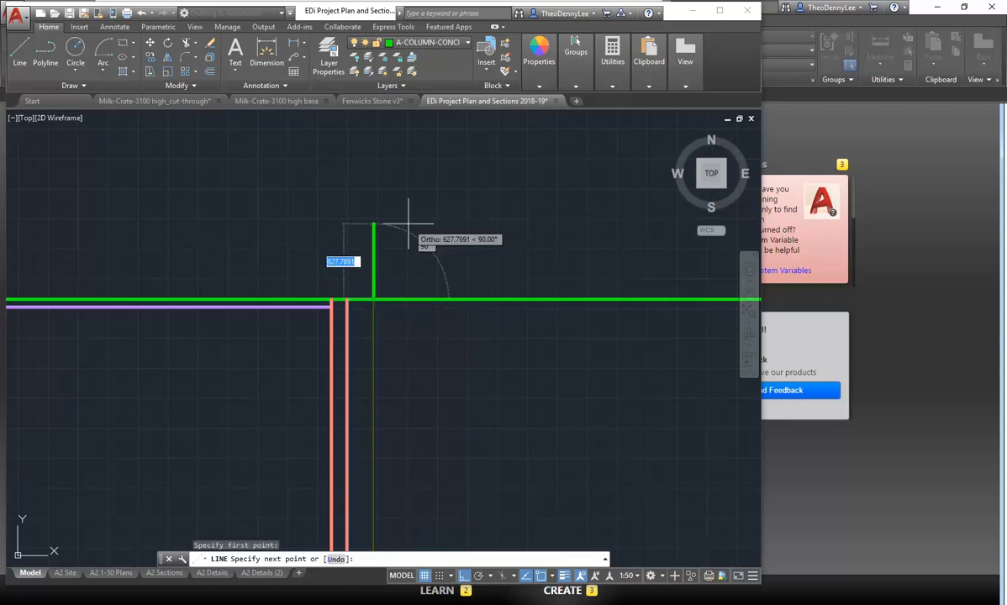
pyautogui.click(463, 576)
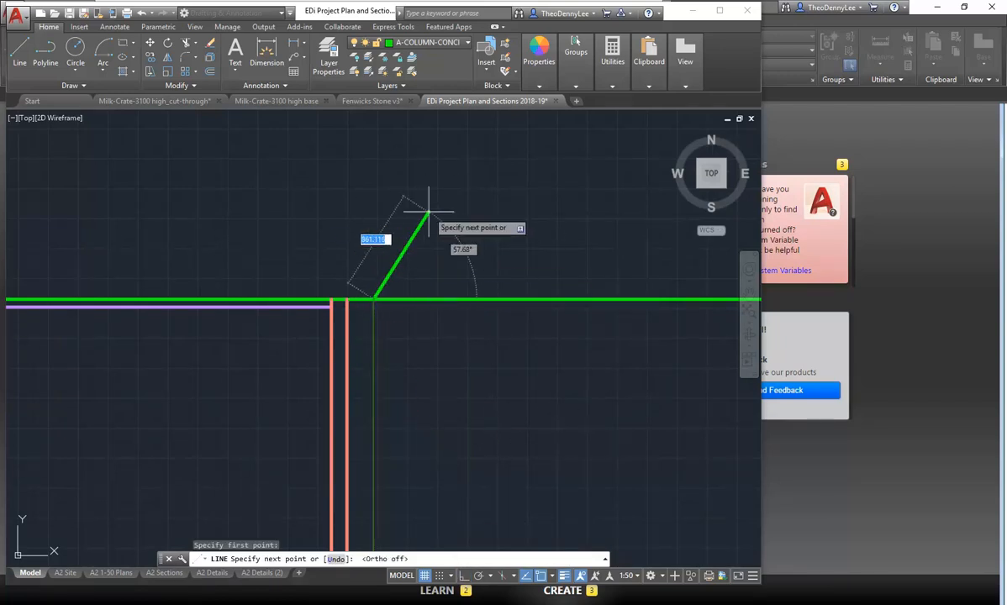
pyautogui.click(605, 560)
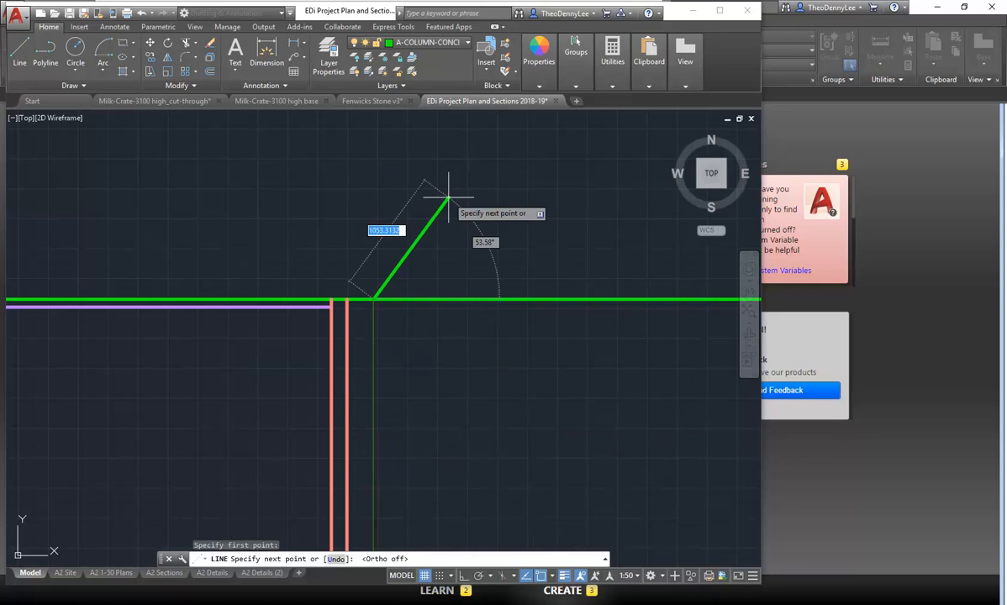
pyautogui.press('Tab')
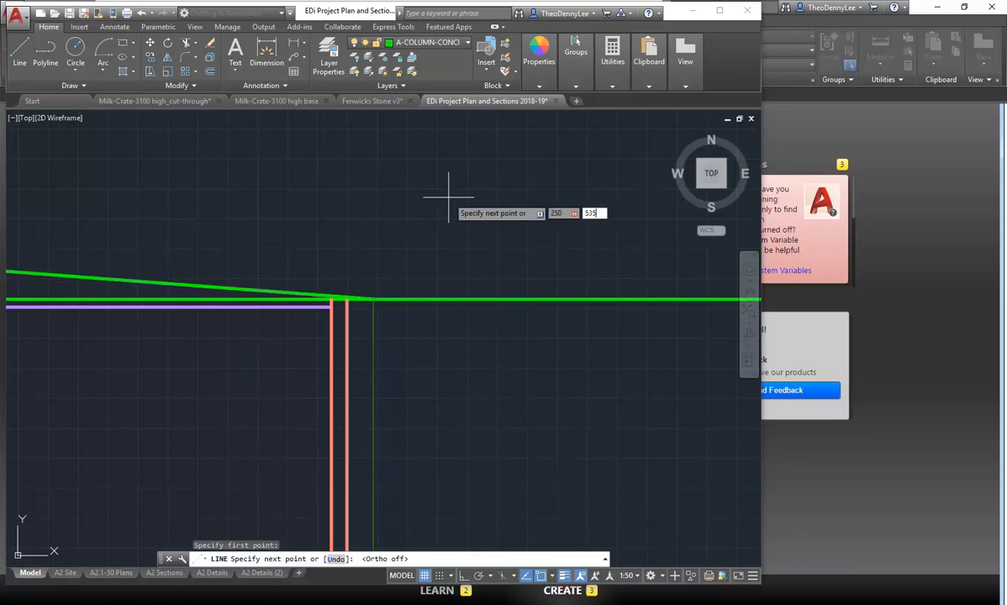
pyautogui.write('535')
pyautogui.press('Return')
pyautogui.press('Return')
pyautogui.scroll(4, 323, 205)
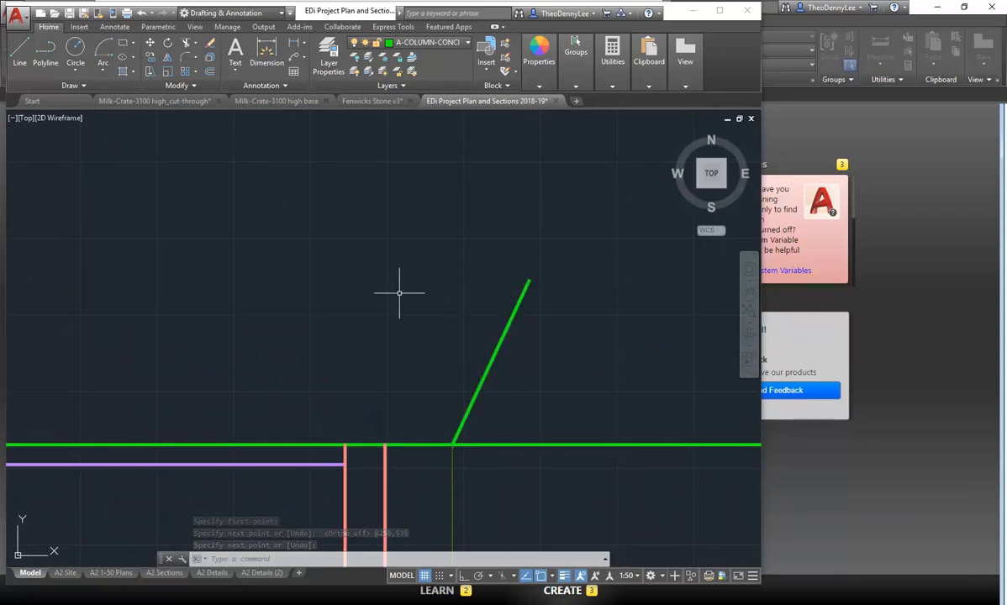
# - Fillet the upper horizontal concrete line with the sloped side and with the left wall line, leaving only the beam's bottom edge
pyautogui.scroll(-2, 437, 282)
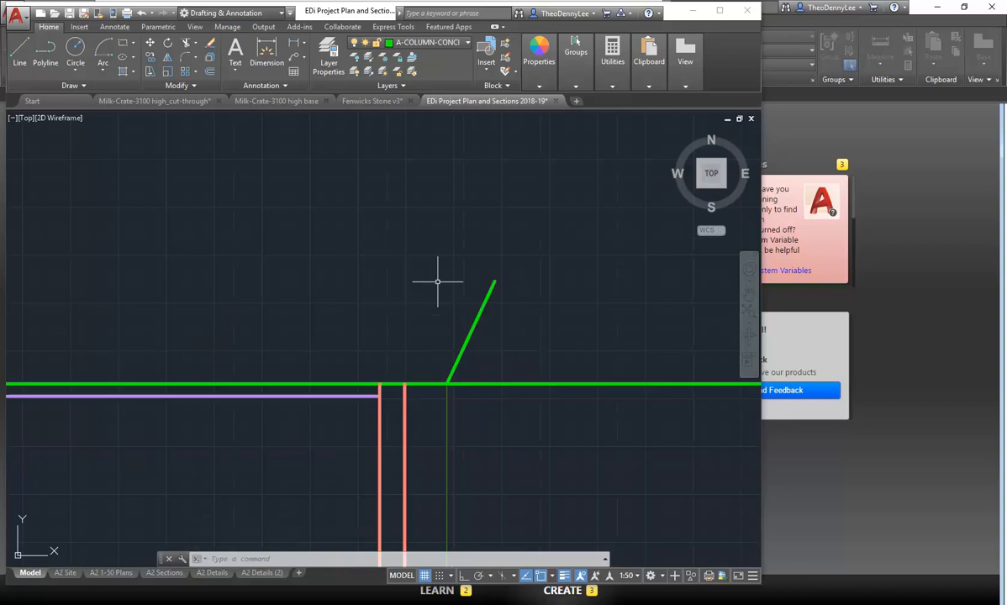
pyautogui.click(195, 59)
pyautogui.click(207, 77)
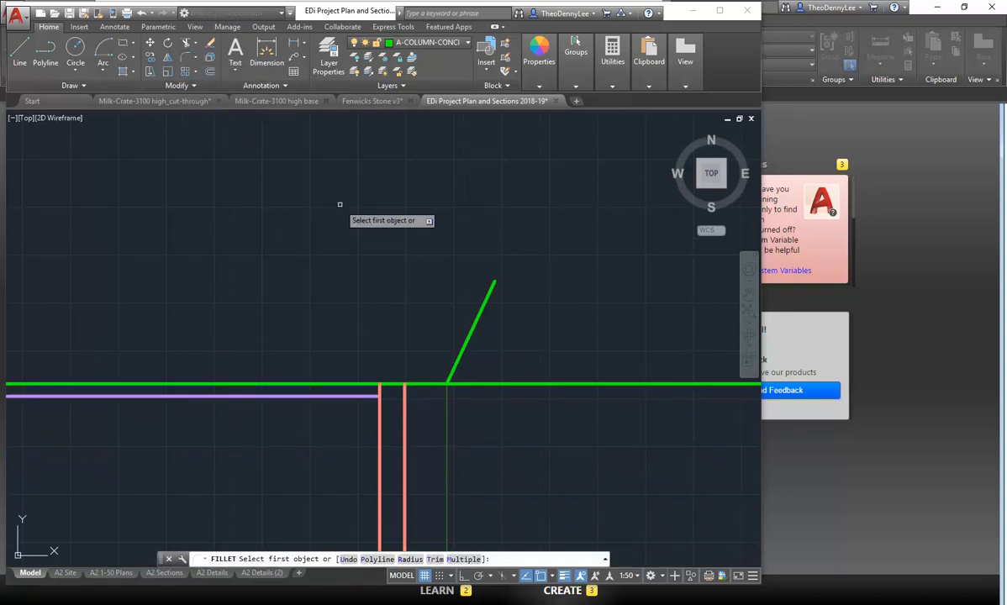
pyautogui.click(468, 341)
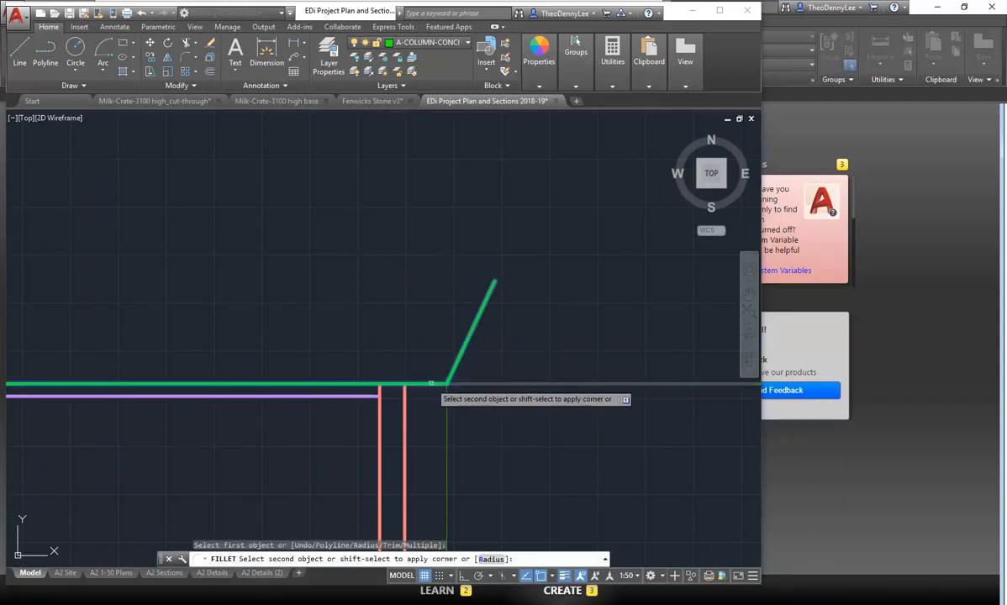
pyautogui.click(431, 383)
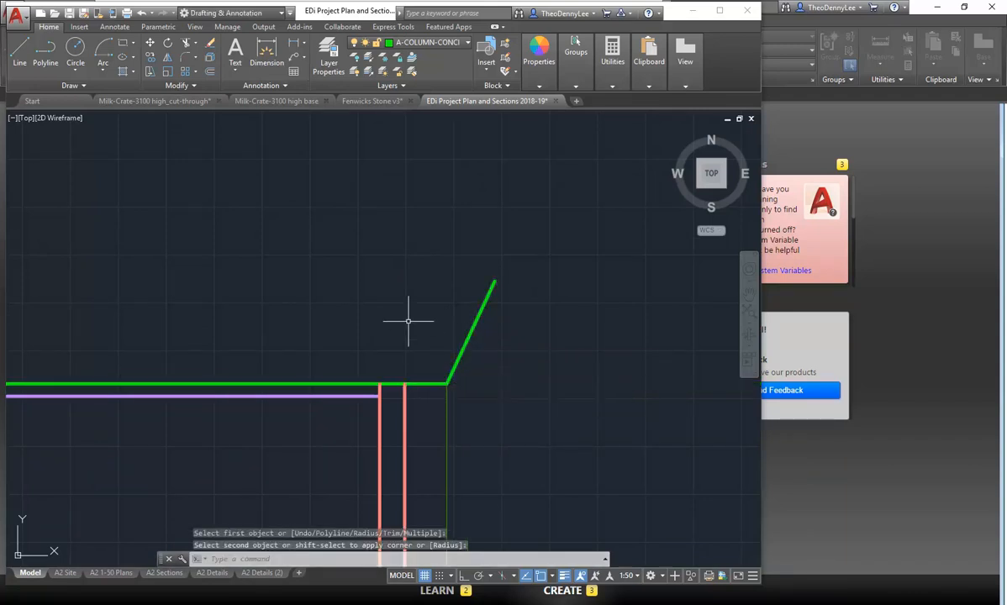
pyautogui.click(183, 64)
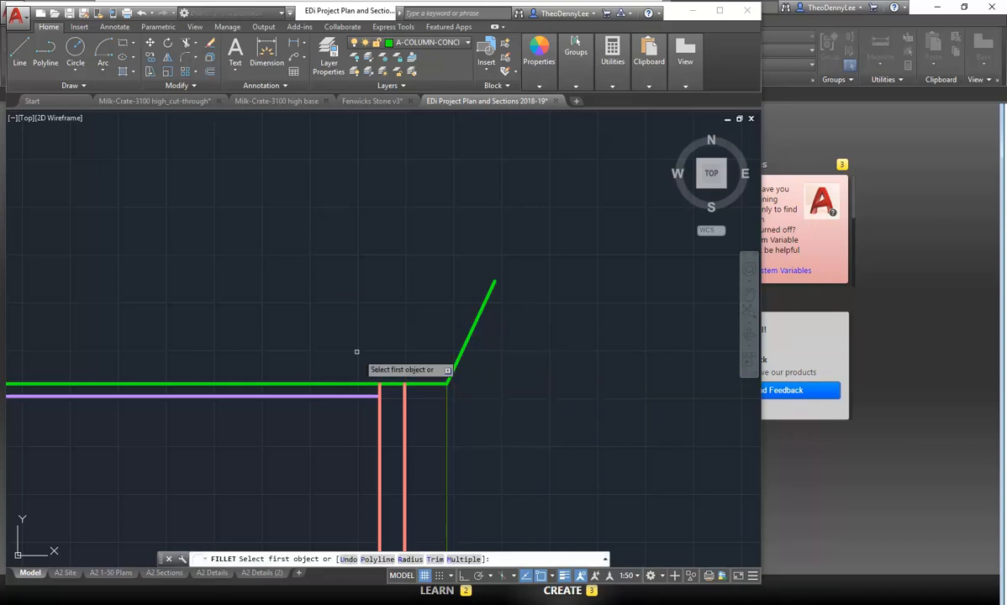
pyautogui.click(407, 383)
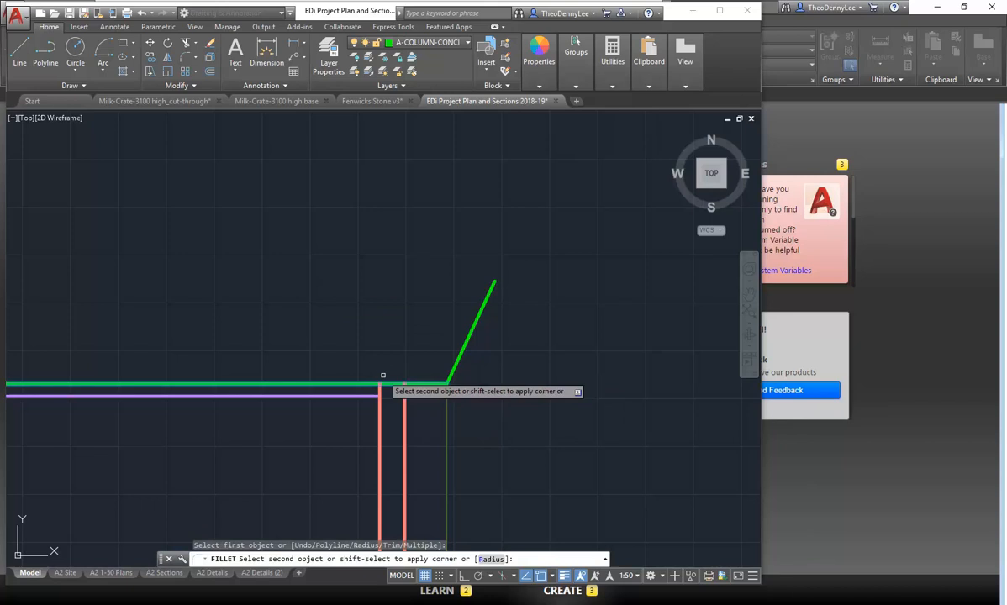
pyautogui.click(378, 439)
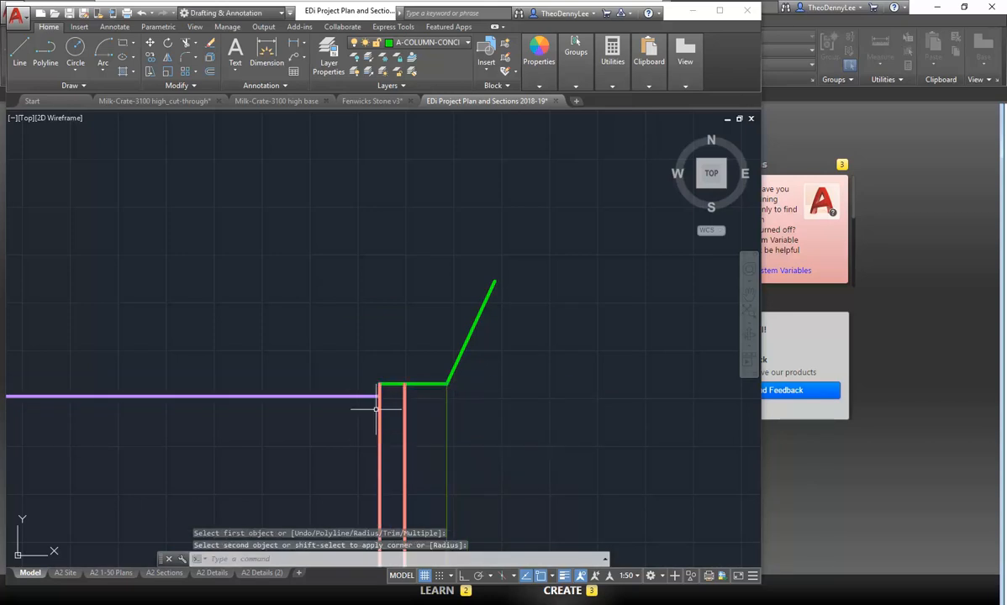
pyautogui.click(434, 368)
pyautogui.click(427, 418)
pyautogui.scroll(2, 441, 411)
pyautogui.click(465, 392)
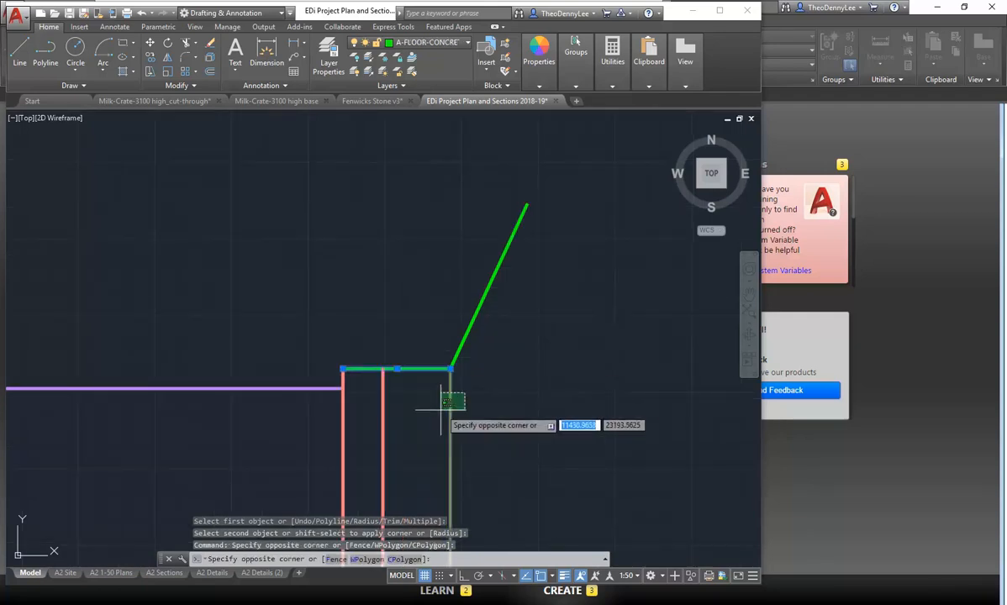
pyautogui.click(516, 407)
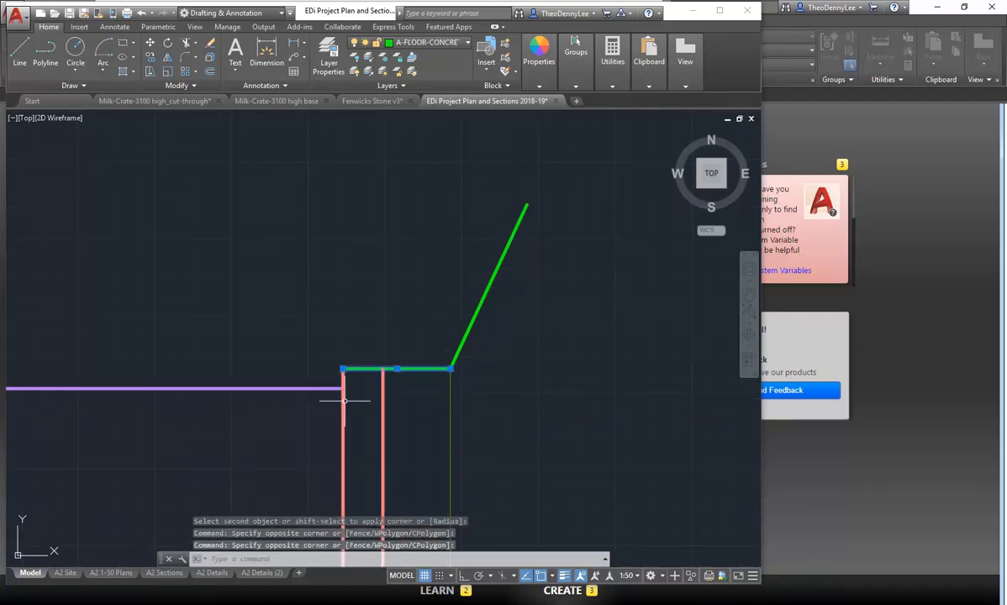
pyautogui.scroll(-3, 289, 307)
pyautogui.scroll(3, 290, 313)
pyautogui.press('Escape')
pyautogui.press('Escape')
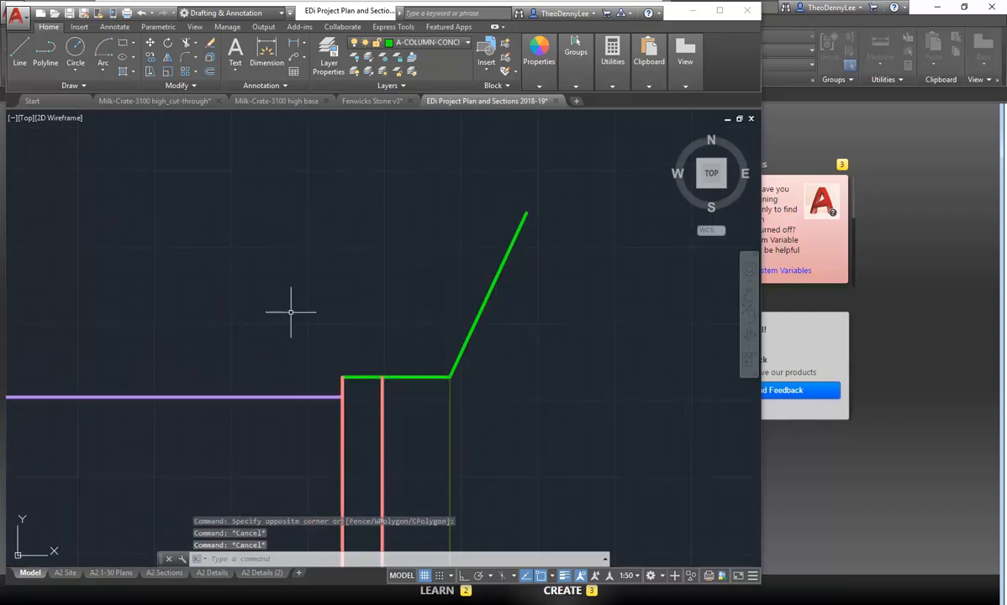
# - Mirror the sloped side about a vertical axis through the midpoint of the beam's bottom edge, keeping the original
pyautogui.click(474, 326)
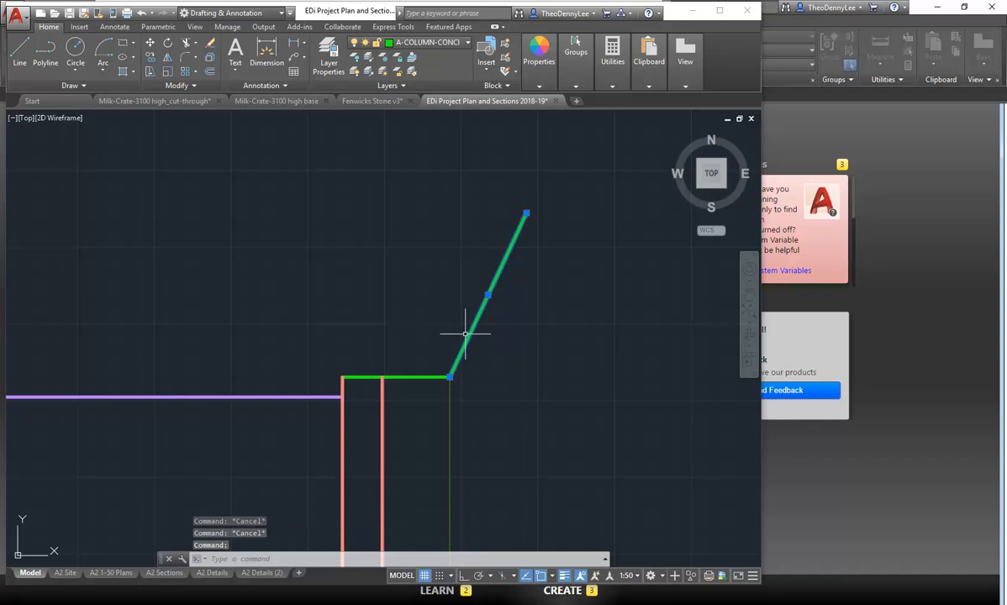
pyautogui.click(167, 59)
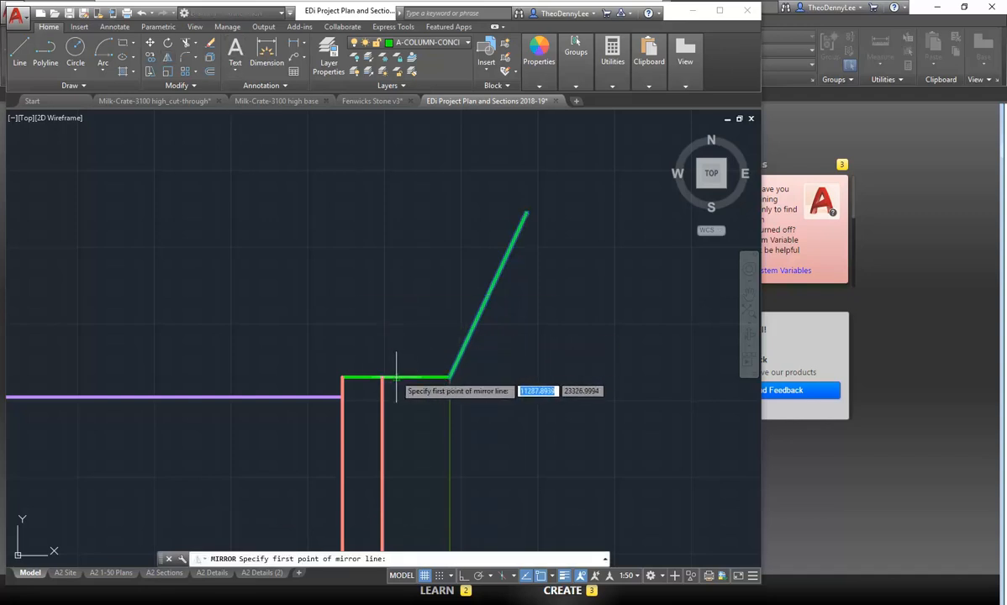
pyautogui.click(396, 377)
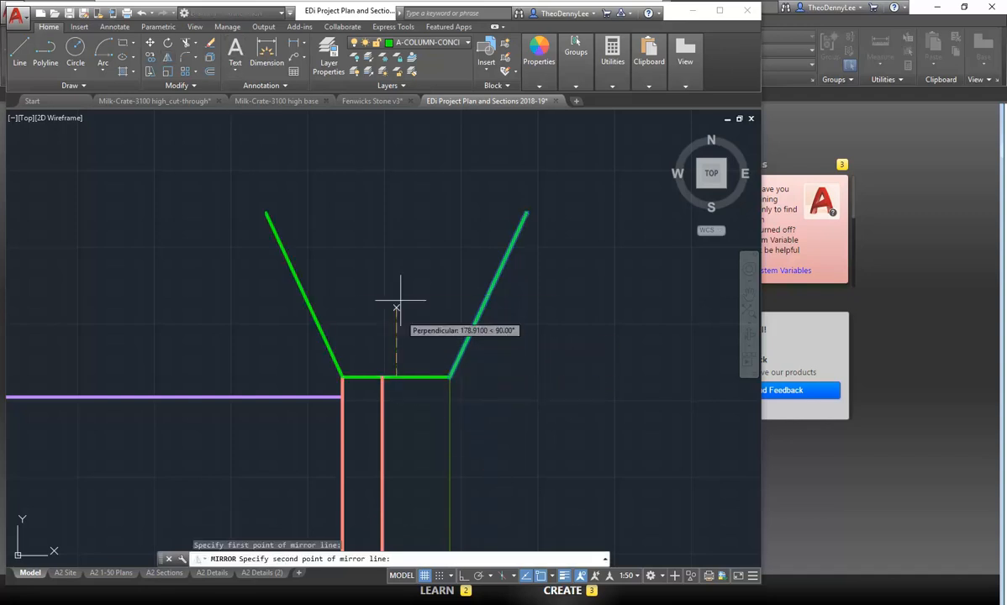
pyautogui.click(463, 576)
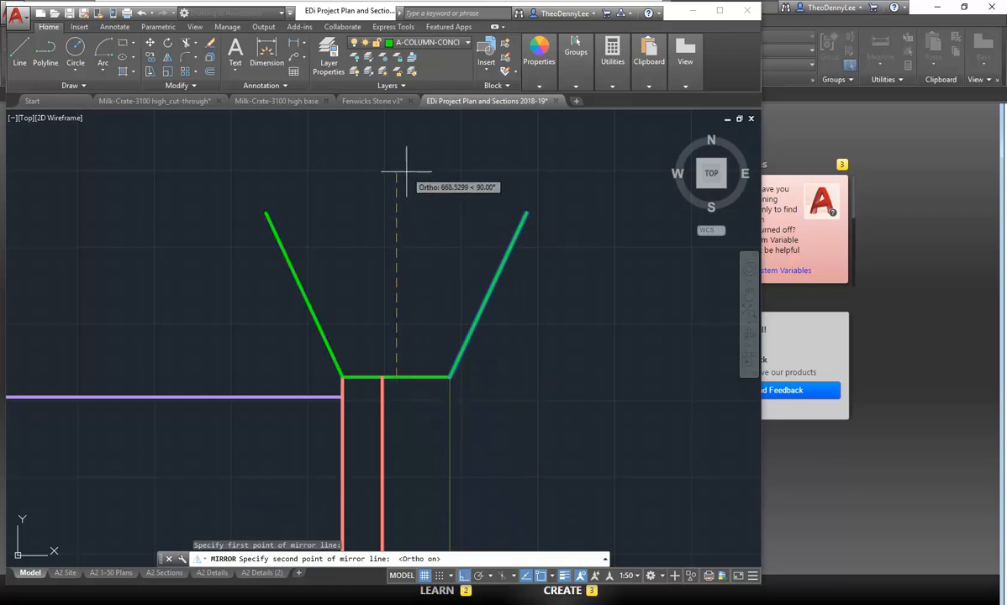
pyautogui.click(383, 159)
pyautogui.press('Return')
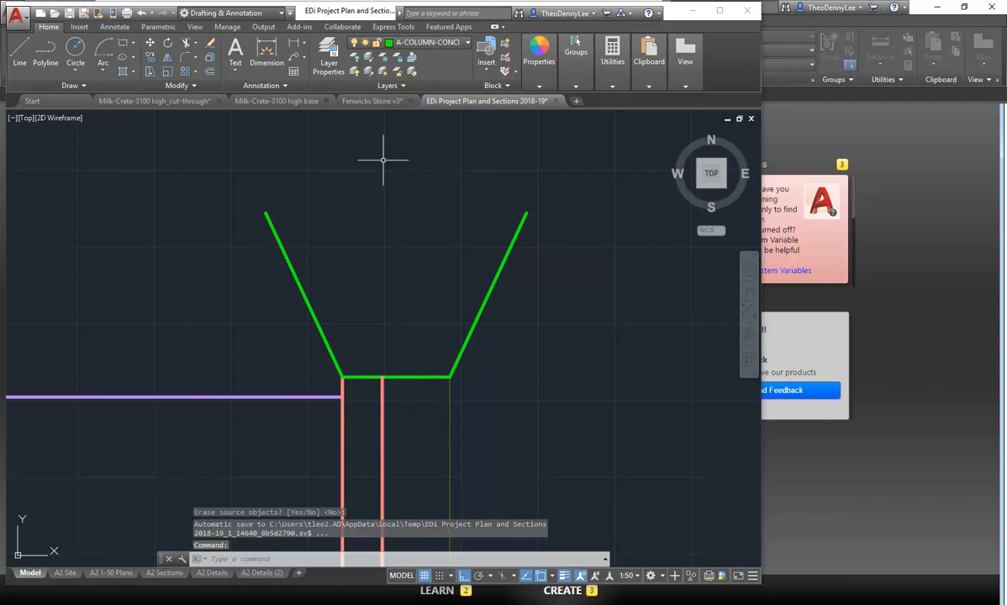
# - Measure the vertical distance in the existing section from the upper slab's underside at the beam's right corner to the lower concrete slab's top
pyautogui.scroll(-5, 383, 160)
pyautogui.moveTo(360, 151); pyautogui.dragTo(436, 305, button='middle')
pyautogui.scroll(-3, 370, 252)
pyautogui.moveTo(366, 250); pyautogui.dragTo(498, 384, button='middle')
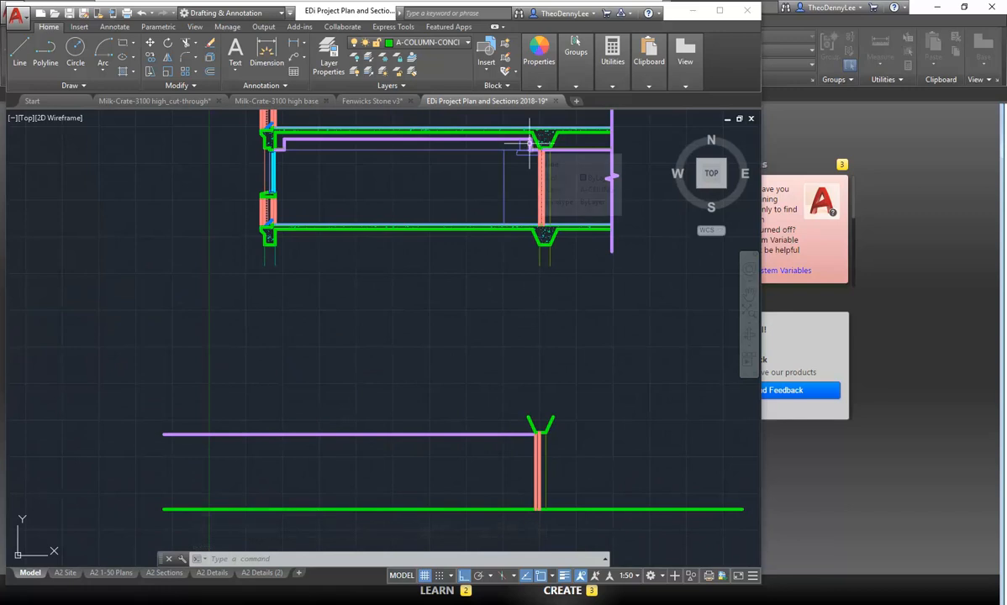
pyautogui.moveTo(530, 118); pyautogui.dragTo(456, 168, button='middle')
pyautogui.scroll(5, 456, 171)
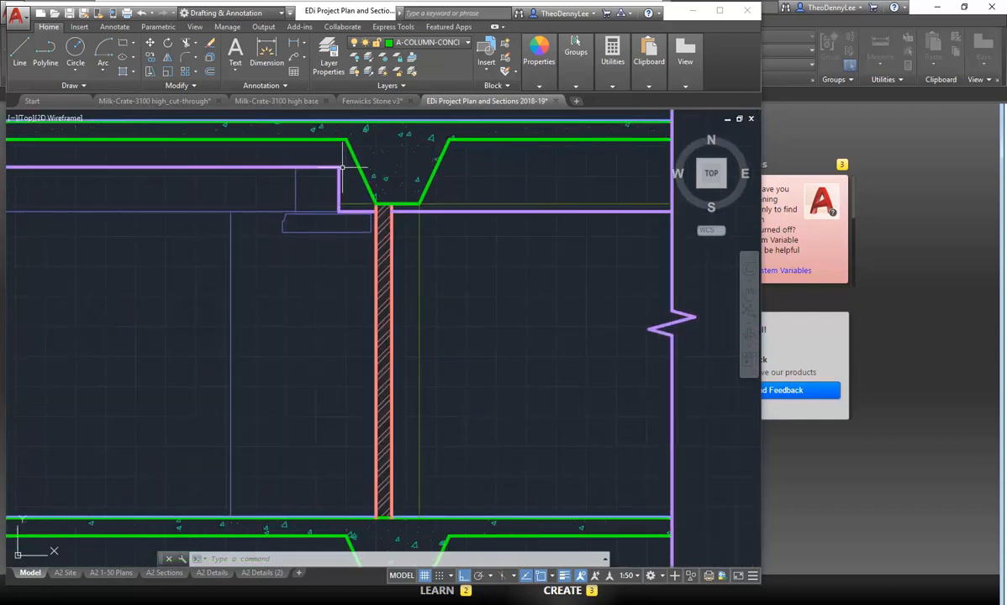
pyautogui.scroll(-2, 332, 234)
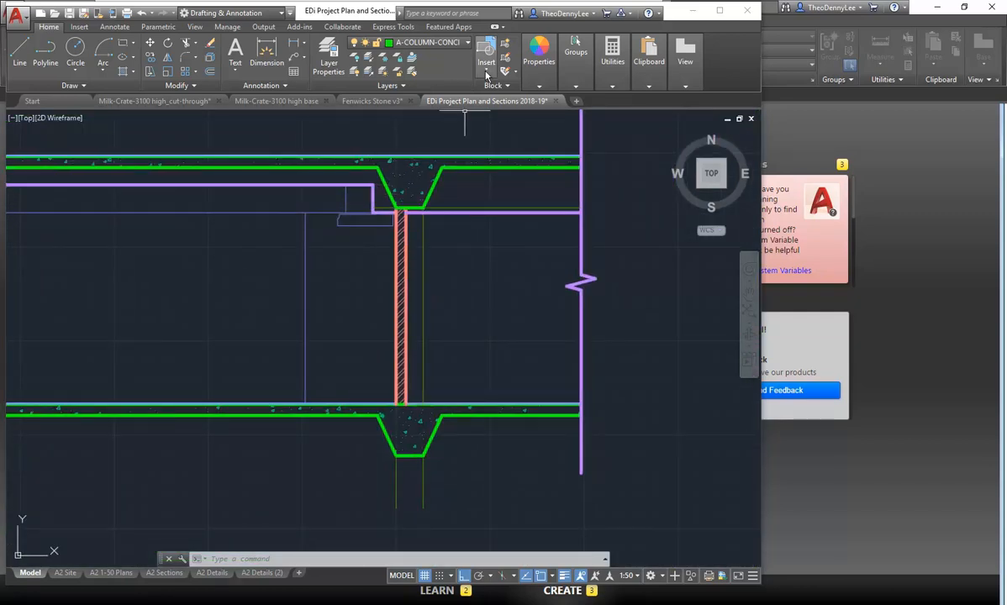
pyautogui.moveTo(645, 59)
pyautogui.click(612, 56)
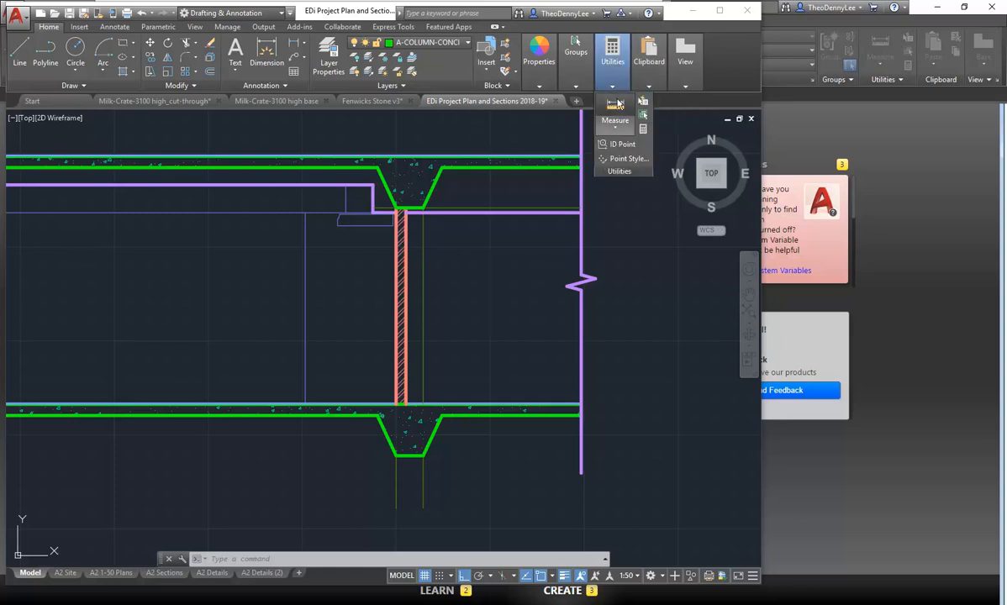
pyautogui.click(616, 111)
pyautogui.click(443, 168)
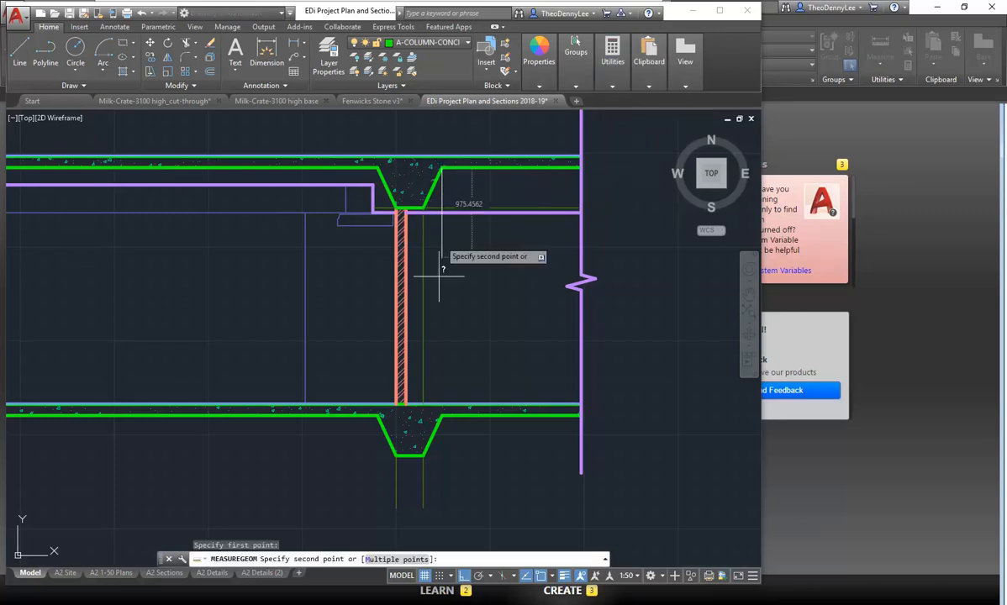
pyautogui.scroll(3, 434, 407)
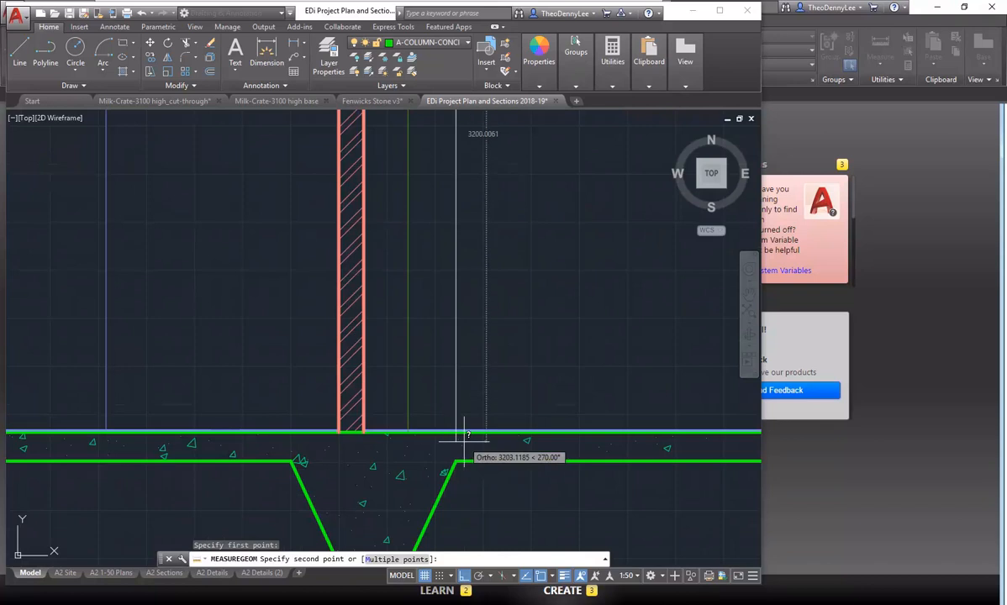
pyautogui.scroll(3, 461, 423)
pyautogui.click(444, 417)
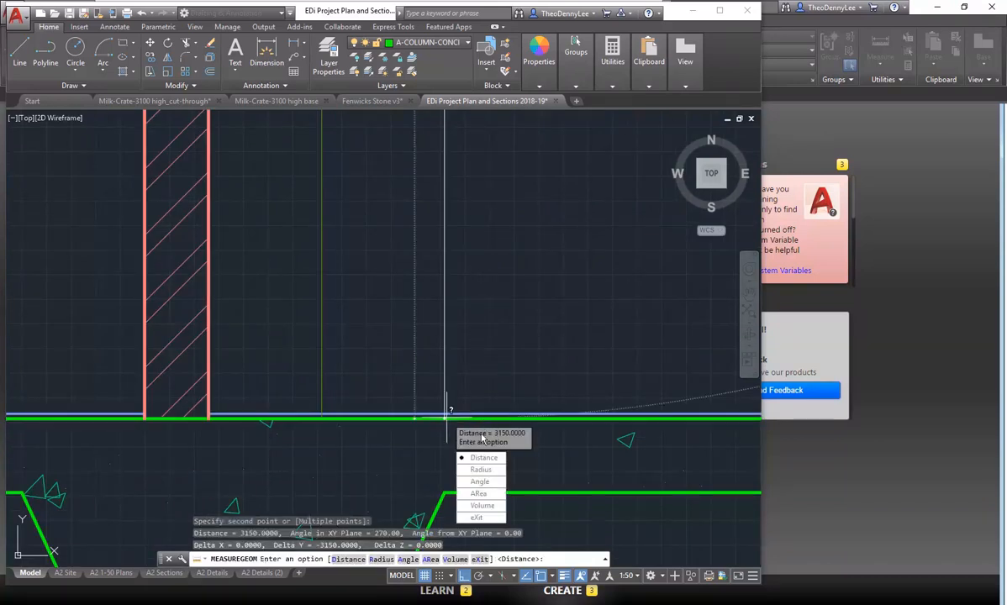
pyautogui.click(476, 517)
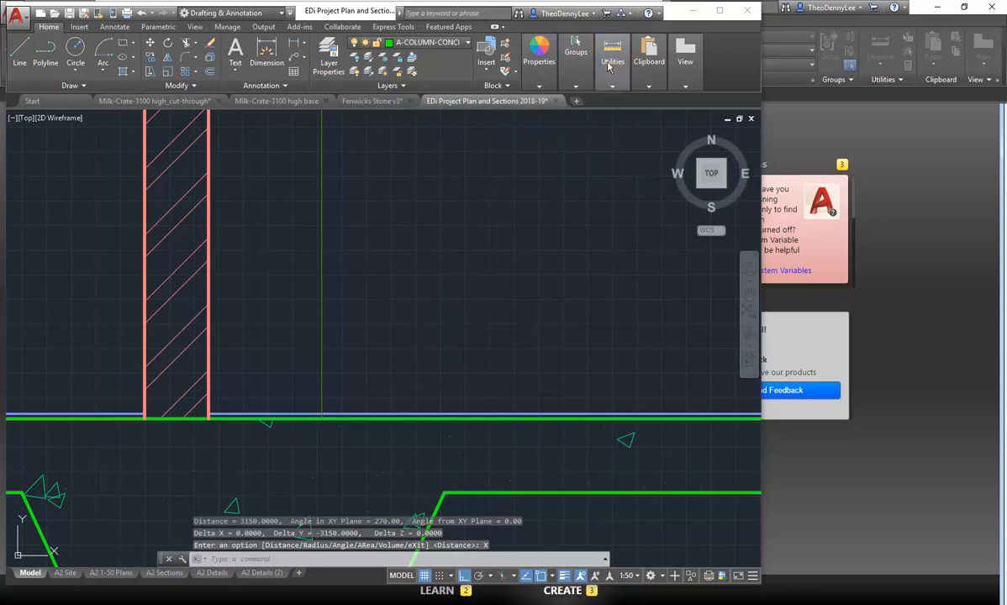
pyautogui.click(615, 102)
pyautogui.scroll(-6, 417, 456)
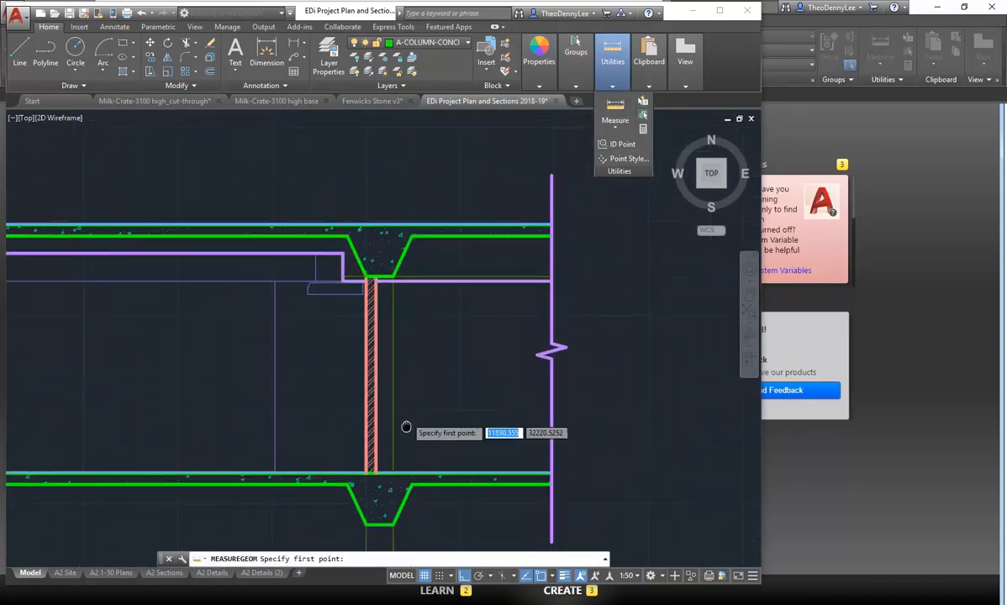
pyautogui.scroll(2, 404, 227)
pyautogui.moveTo(403, 232); pyautogui.dragTo(393, 399, button='middle')
pyautogui.scroll(4, 393, 336)
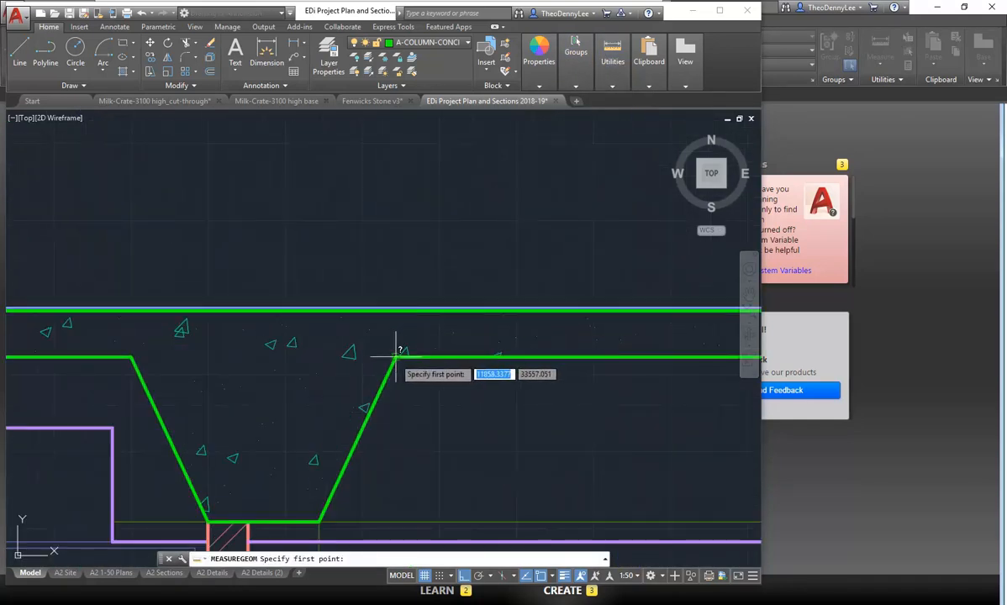
pyautogui.click(396, 357)
pyautogui.press('Escape')
pyautogui.press('Escape')
# - Offset the new section's floor line 3150 upward to form the slab underside across the top of the beam
pyautogui.scroll(-7, 379, 344)
pyautogui.moveTo(367, 433); pyautogui.dragTo(371, 190, button='middle')
pyautogui.moveTo(377, 383); pyautogui.dragTo(398, 265, button='middle')
pyautogui.scroll(2, 402, 290)
pyautogui.scroll(2, 412, 315)
pyautogui.moveTo(416, 321); pyautogui.dragTo(431, 360, button='middle')
pyautogui.write('o')
pyautogui.press('Return')
pyautogui.write('31')
pyautogui.press('Return')
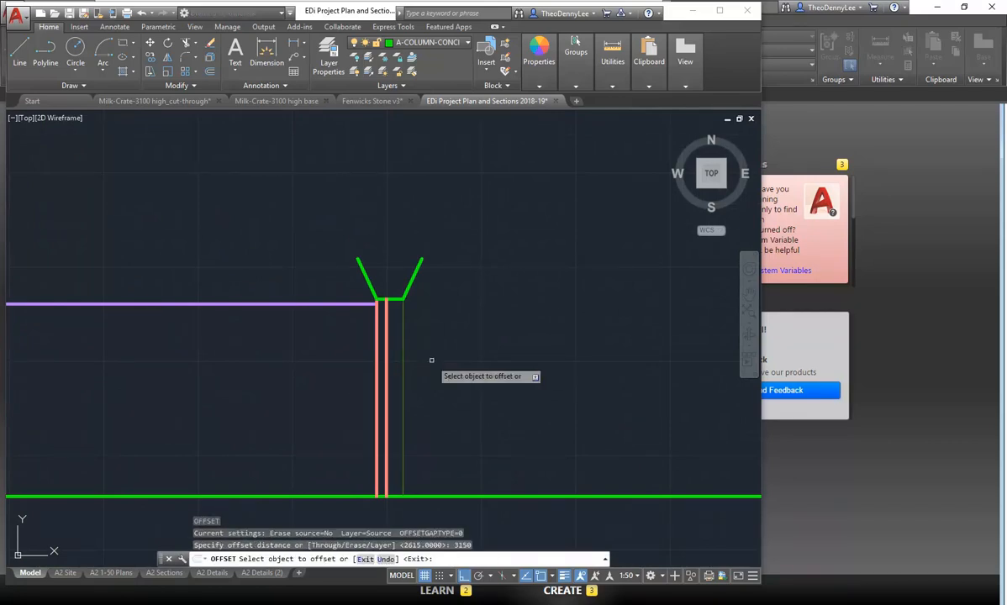
pyautogui.click(447, 496)
pyautogui.click(370, 202)
pyautogui.rightClick(367, 187)
pyautogui.click(375, 192)
# - Offset the upper slab's underside line 150 upward to form the slab's top
pyautogui.moveTo(383, 186); pyautogui.dragTo(382, 205, button='middle')
pyautogui.scroll(-2, 380, 313)
pyautogui.scroll(4, 379, 267)
pyautogui.write('o')
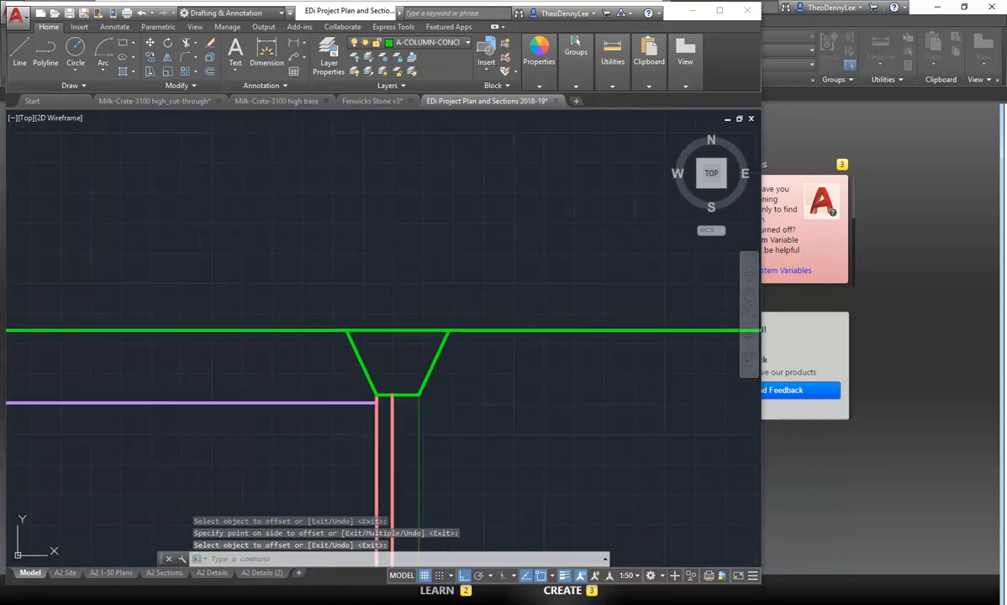
pyautogui.press('Return')
pyautogui.write('1')
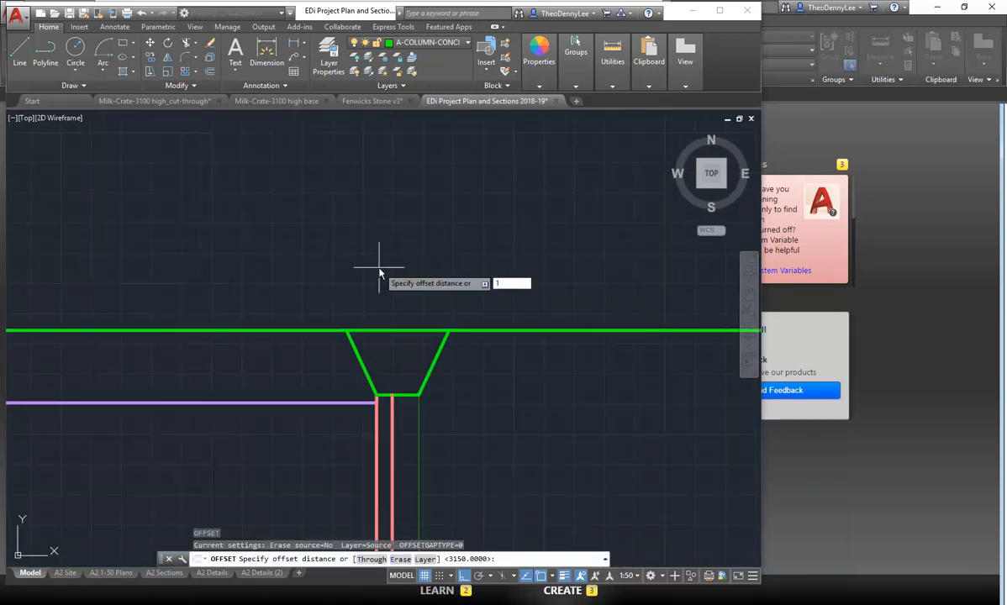
pyautogui.write('50')
pyautogui.press('Return')
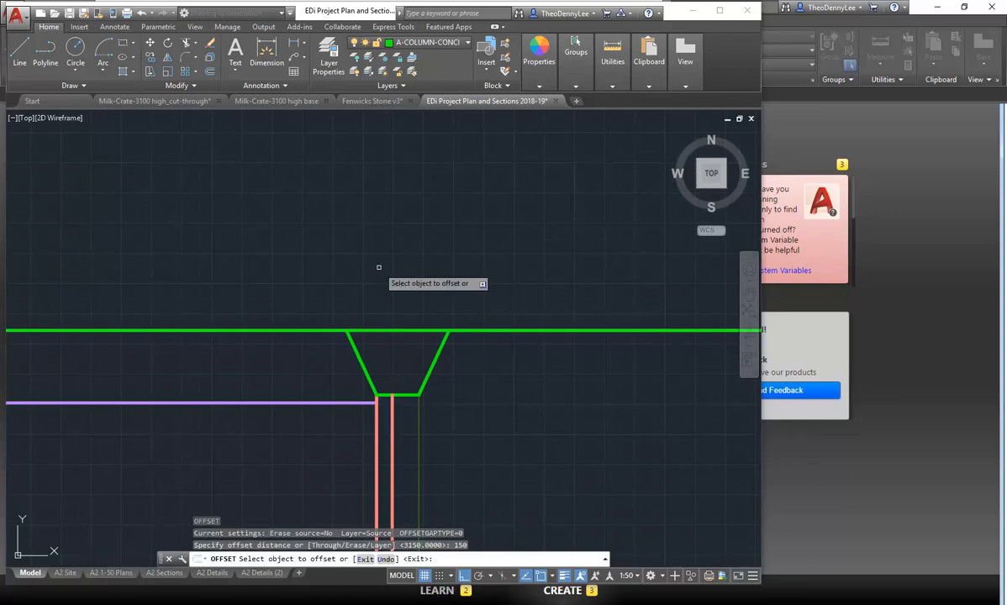
pyautogui.click(468, 331)
pyautogui.click(468, 272)
pyautogui.press('Return')
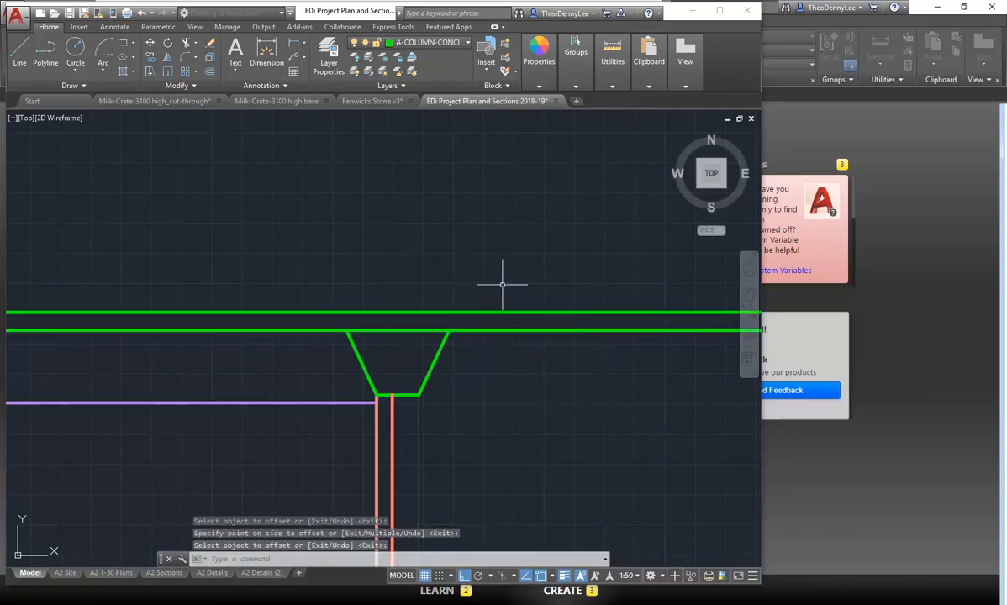
# - Trim the slab underside line between the beam's two sloped sides so the beam opens into the slab
pyautogui.scroll(2, 398, 358)
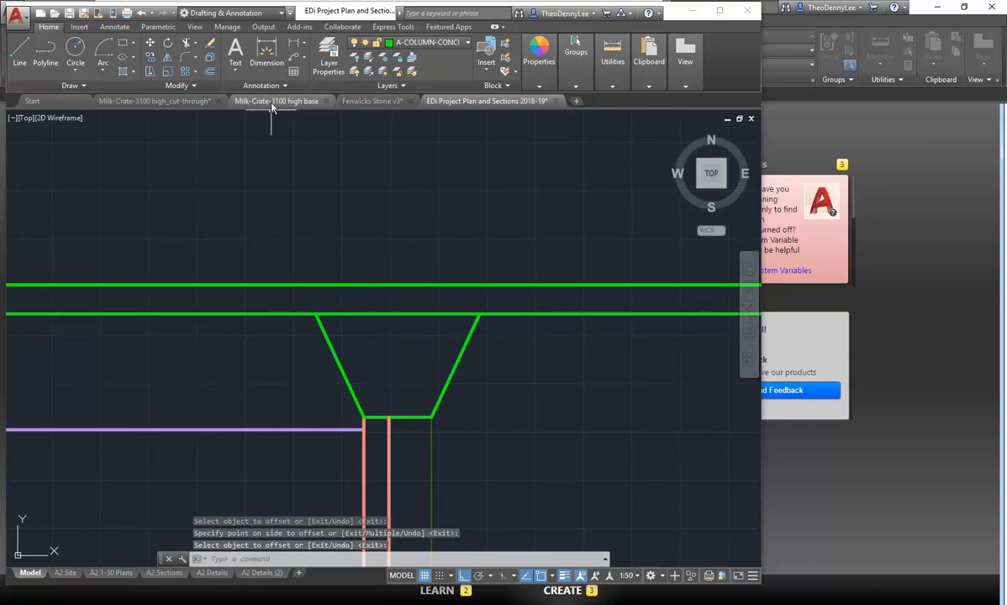
pyautogui.click(186, 43)
pyautogui.press('Return')
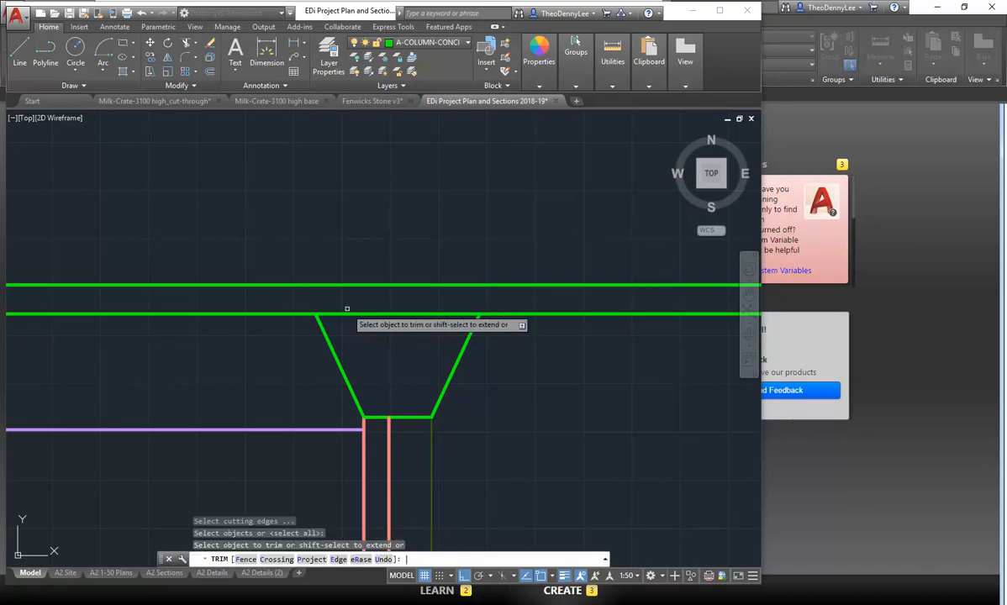
pyautogui.click(353, 315)
pyautogui.rightClick(341, 219)
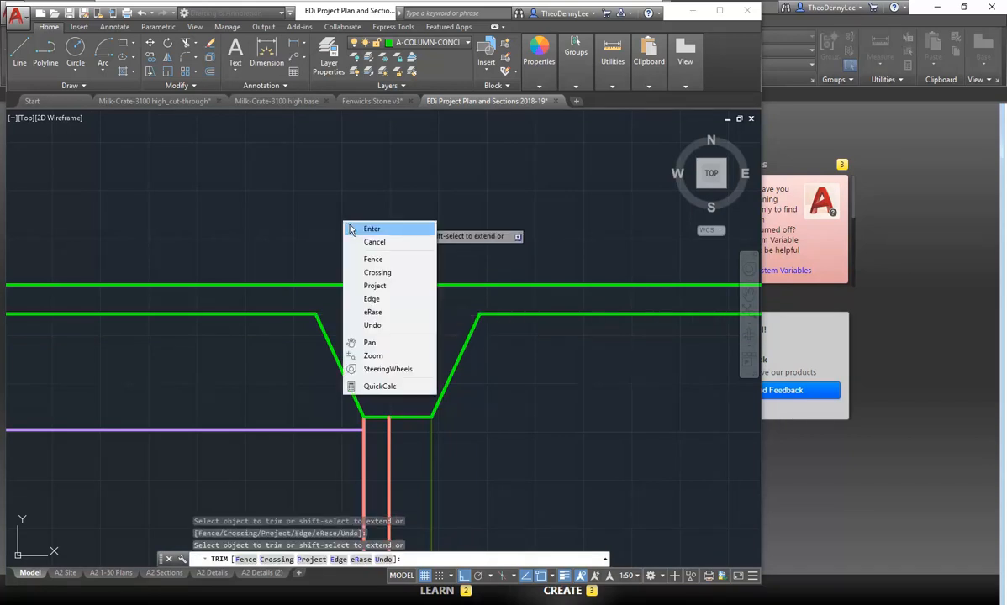
pyautogui.click(362, 228)
# - Examine the external wall in the existing section, including its sill, masonry leaves, flashing and concrete edge beam, against the new section
pyautogui.scroll(-5, 221, 372)
pyautogui.moveTo(221, 372); pyautogui.dragTo(375, 309, button='middle')
pyautogui.moveTo(307, 331); pyautogui.dragTo(353, 338, button='middle')
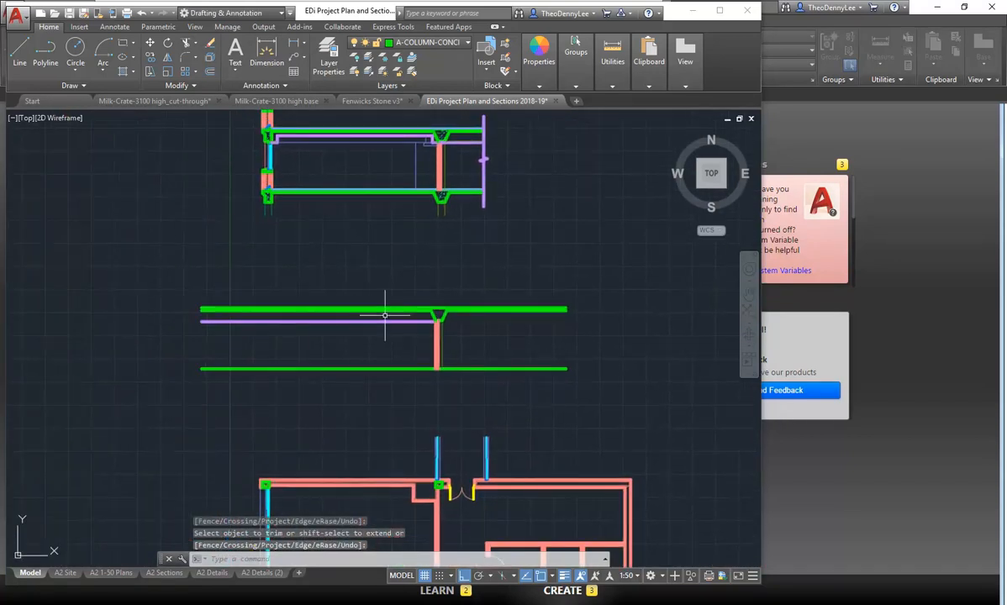
pyautogui.scroll(1, 385, 316)
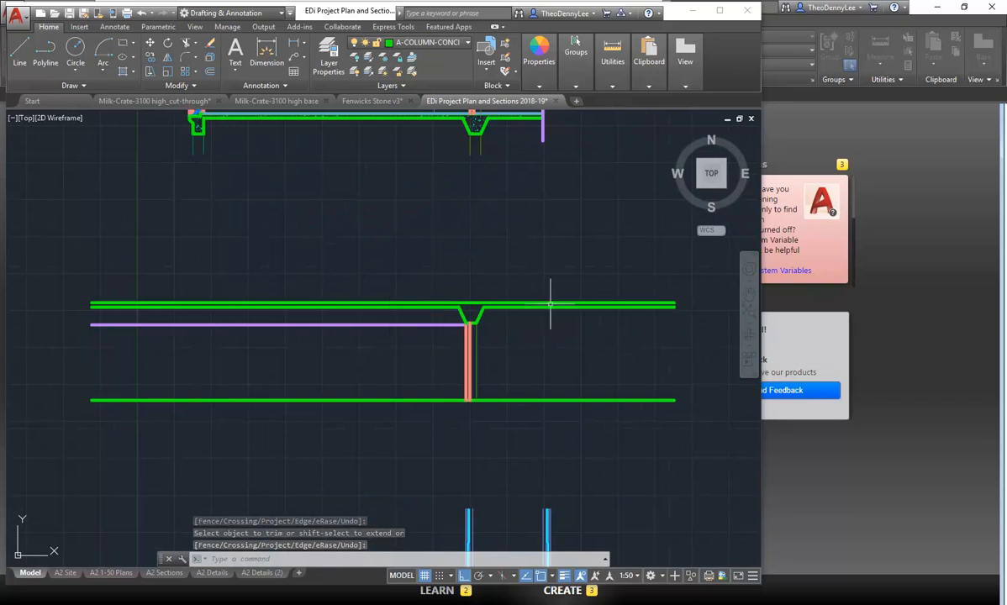
pyautogui.scroll(-2, 361, 414)
pyautogui.moveTo(362, 413); pyautogui.dragTo(412, 303, button='middle')
pyautogui.moveTo(300, 271); pyautogui.dragTo(304, 468, button='middle')
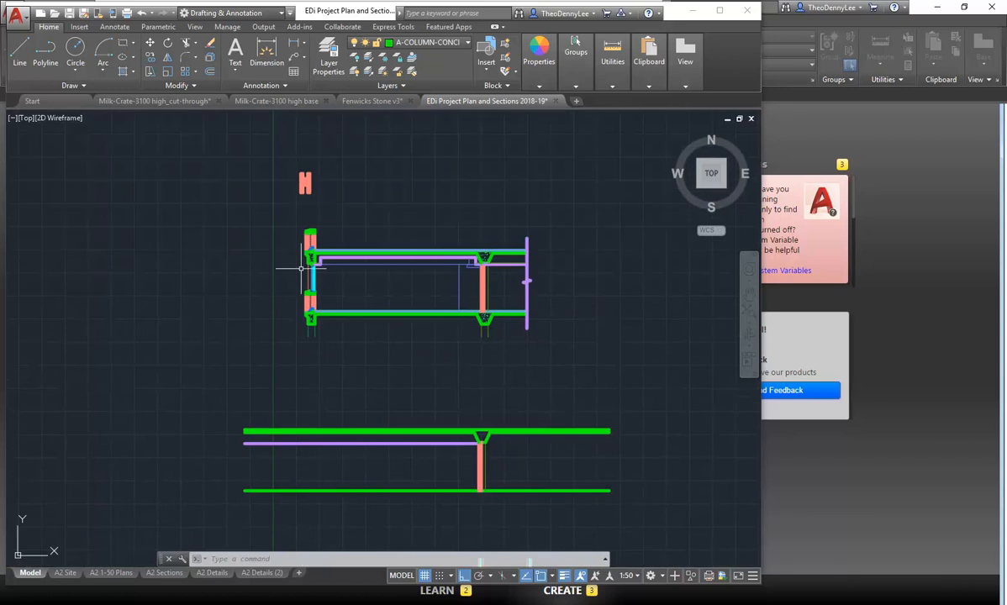
pyautogui.scroll(5, 306, 279)
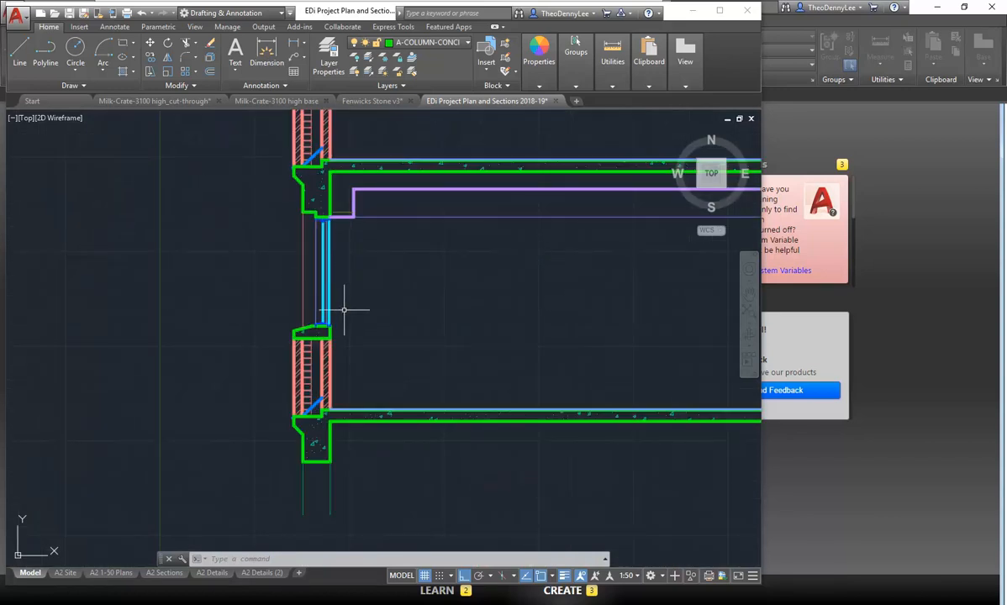
pyautogui.scroll(-3, 415, 431)
pyautogui.moveTo(472, 456); pyautogui.dragTo(403, 425, button='middle')
pyautogui.scroll(4, 372, 376)
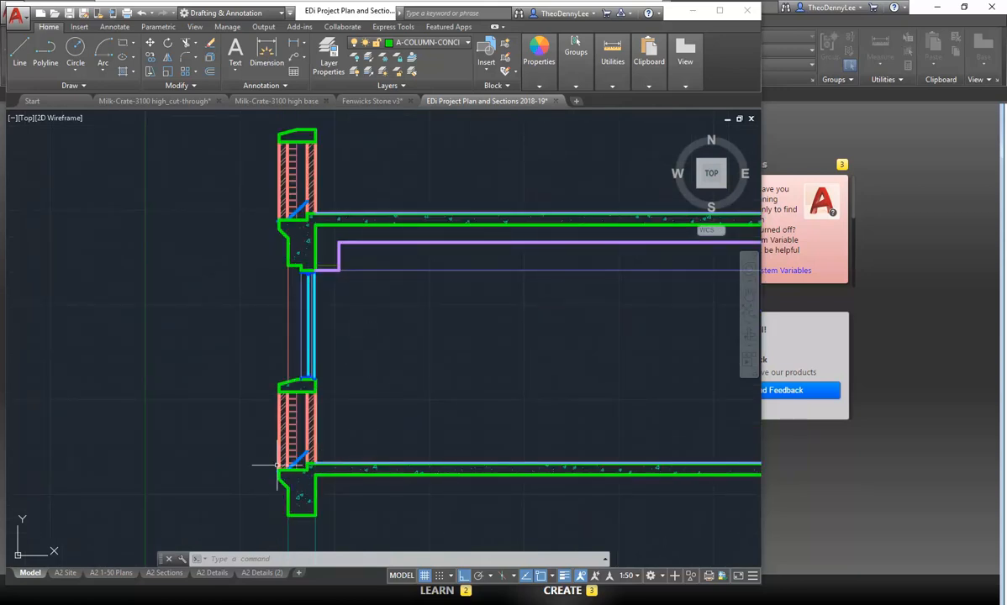
pyautogui.scroll(4, 261, 460)
pyautogui.moveTo(257, 454); pyautogui.dragTo(193, 400, button='middle')
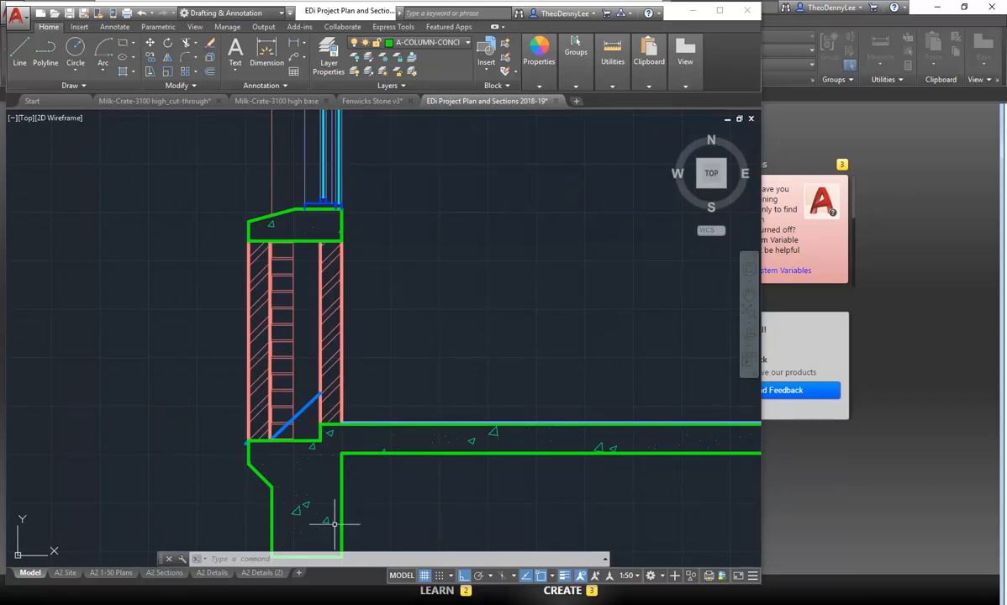
pyautogui.scroll(-6, 340, 471)
pyautogui.moveTo(342, 466); pyautogui.dragTo(322, 328, button='middle')
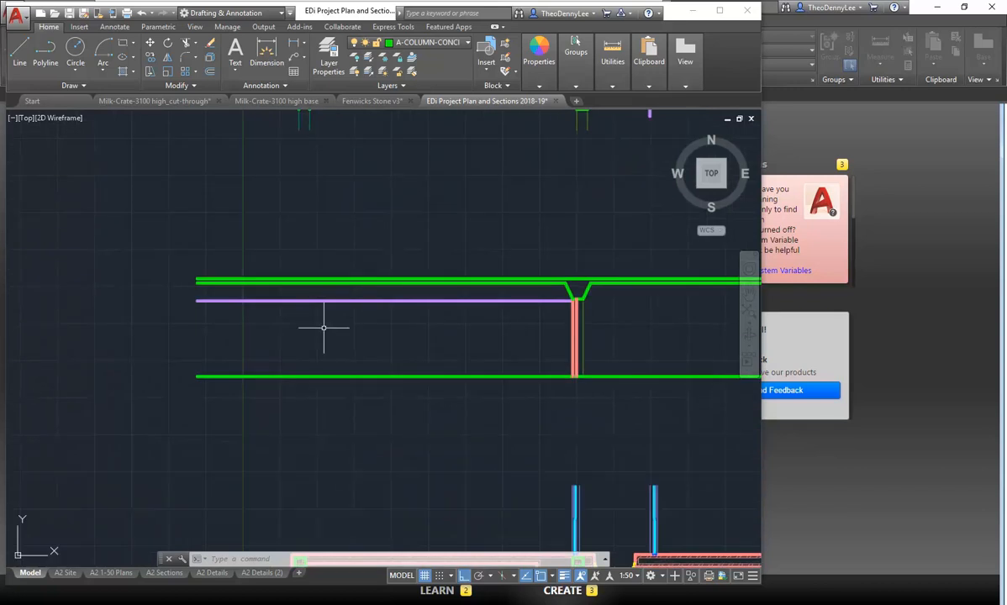
# - Make A-WALL-MASONRY-CUT the current layer
pyautogui.scroll(-2, 317, 301)
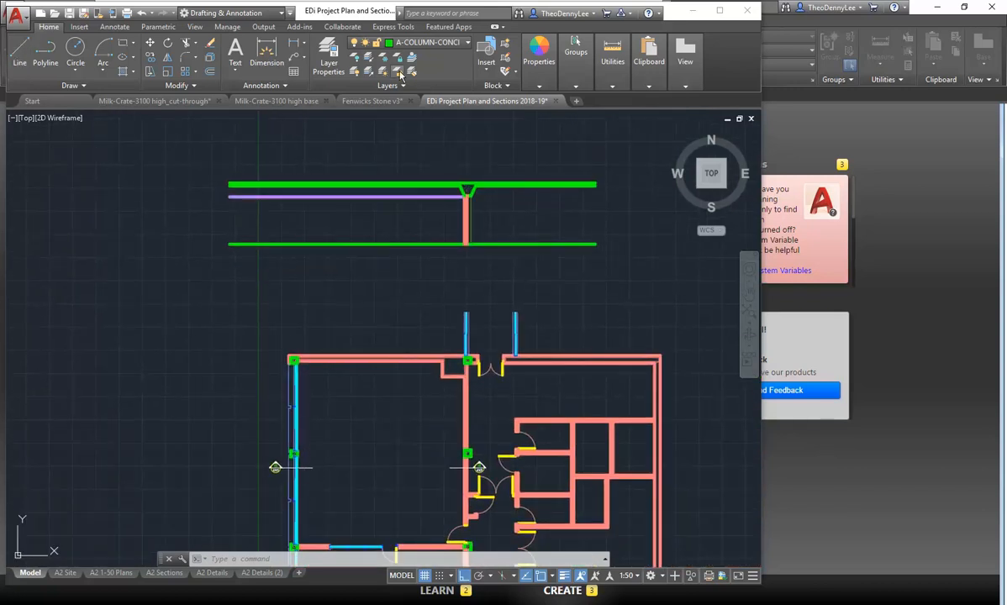
pyautogui.click(433, 42)
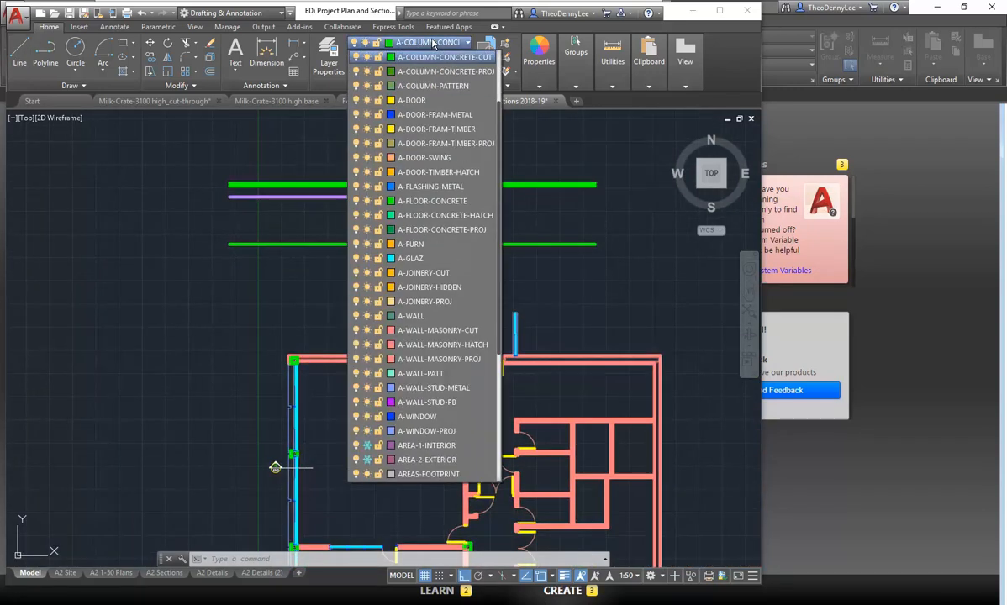
pyautogui.scroll(2, 400, 290)
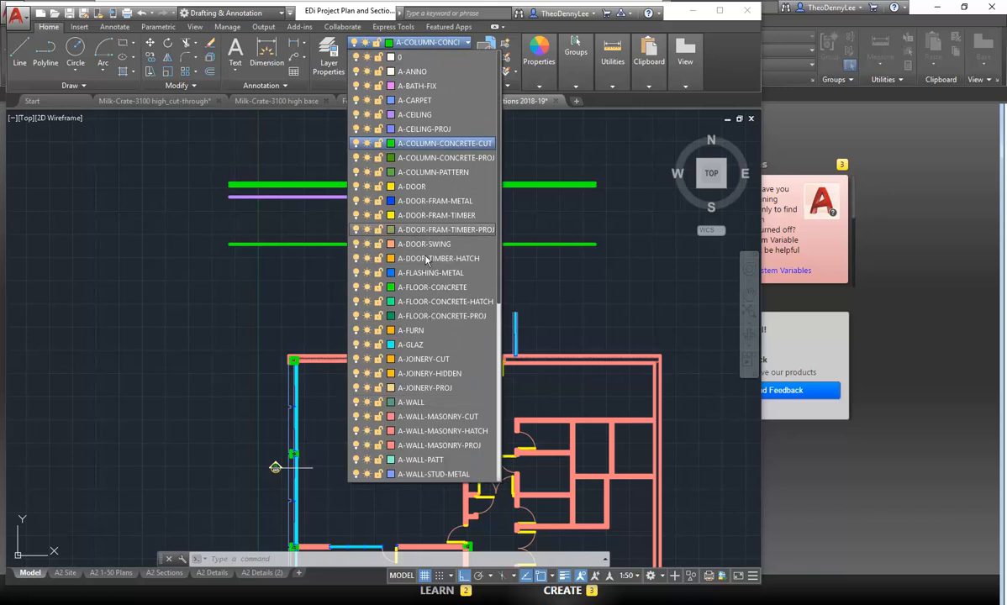
pyautogui.scroll(-3, 433, 286)
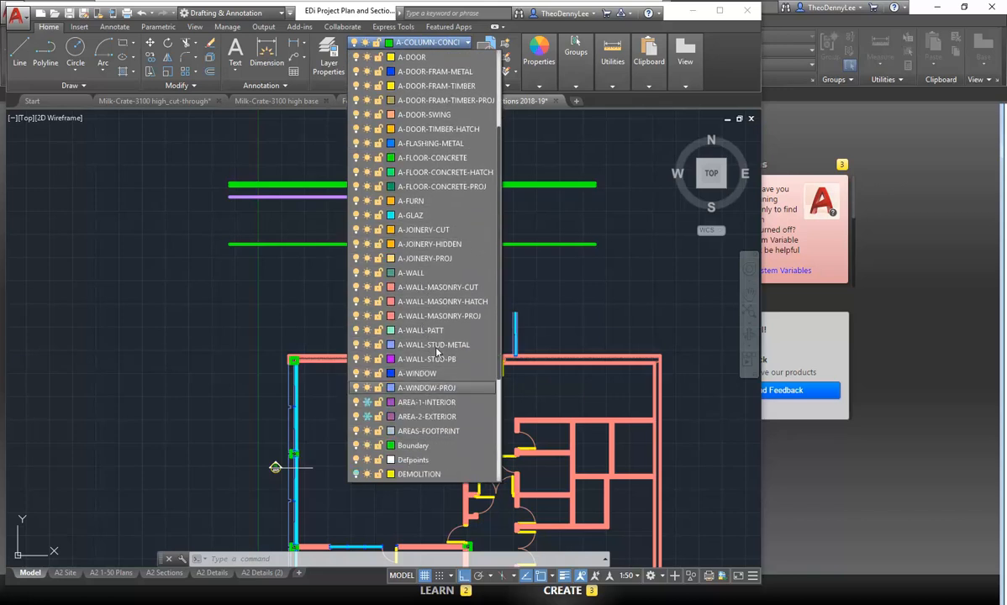
pyautogui.click(434, 288)
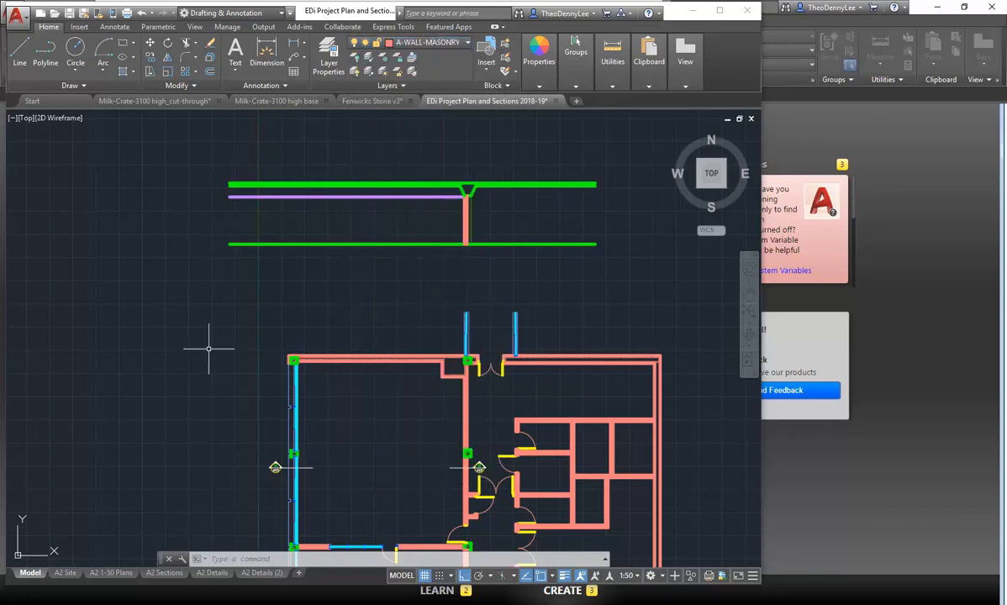
pyautogui.click(21, 54)
pyautogui.moveTo(197, 318); pyautogui.dragTo(203, 224, button='middle')
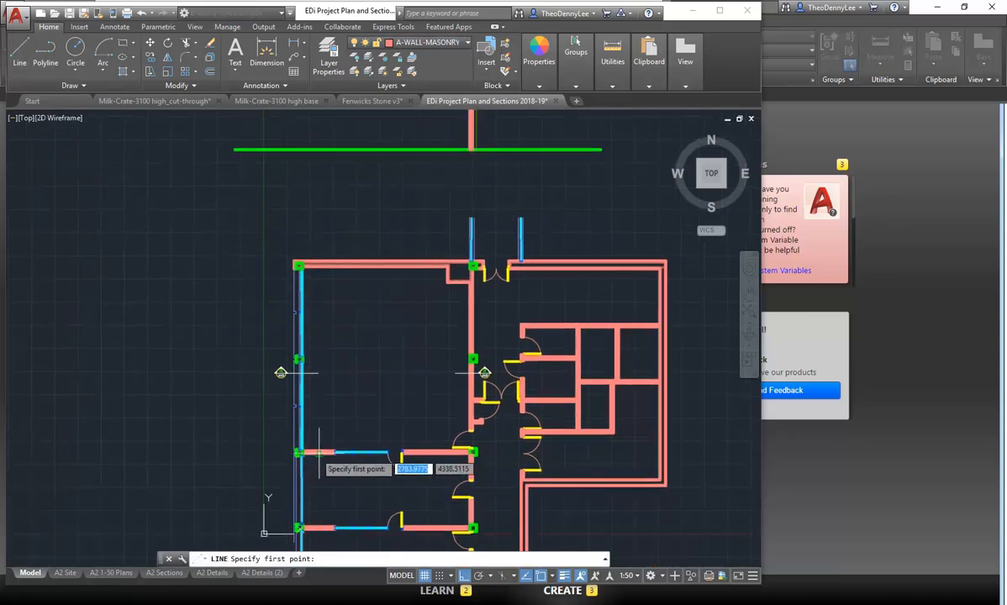
pyautogui.scroll(12, 311, 452)
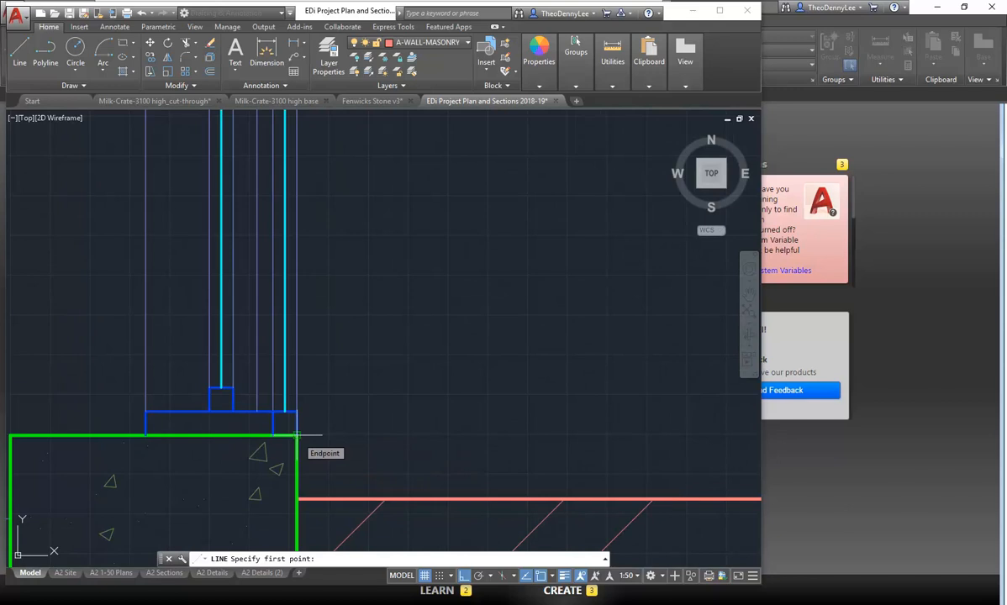
pyautogui.click(296, 434)
pyautogui.scroll(-9, 388, 345)
pyautogui.scroll(-2, 415, 183)
pyautogui.moveTo(415, 183); pyautogui.dragTo(380, 414, button='middle')
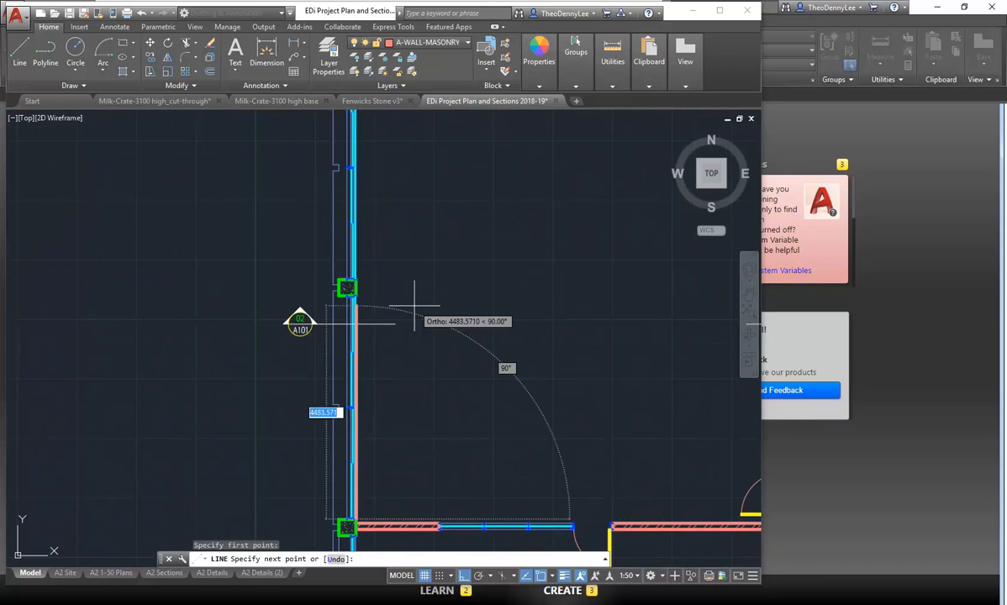
pyautogui.press('Escape')
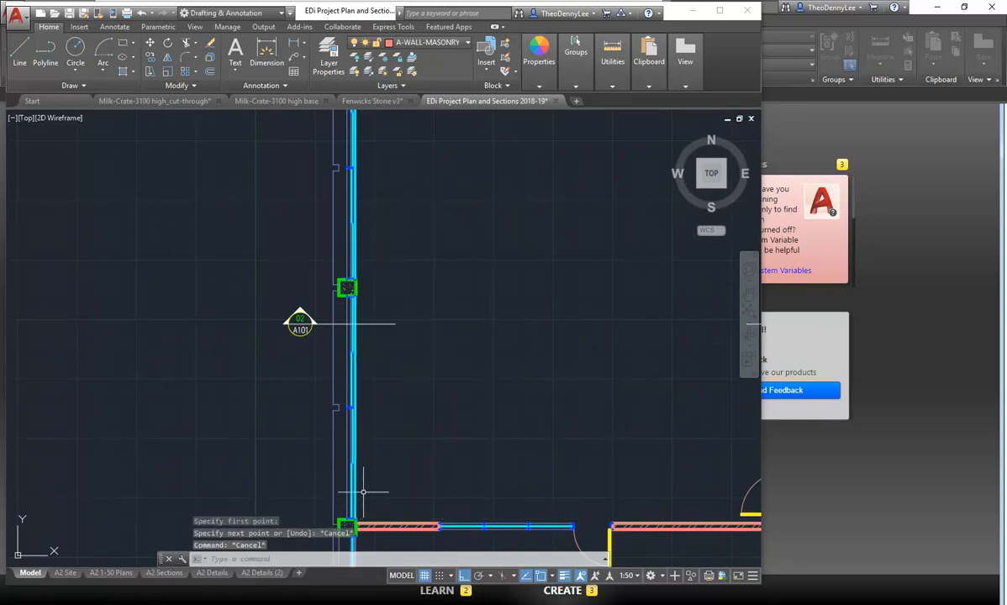
# - Draw a vertical line from the window wall's inner face at section mark 02/A101 in the plan up to the new section's upper slab underside
pyautogui.click(19, 52)
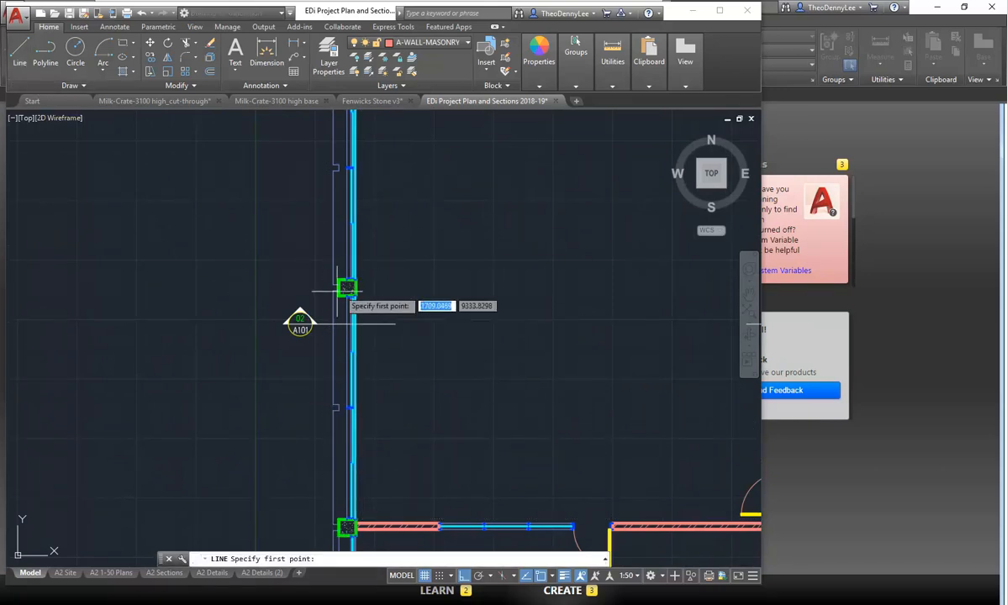
pyautogui.scroll(4, 357, 294)
pyautogui.moveTo(355, 374); pyautogui.dragTo(490, 325, button='middle')
pyautogui.scroll(2, 501, 378)
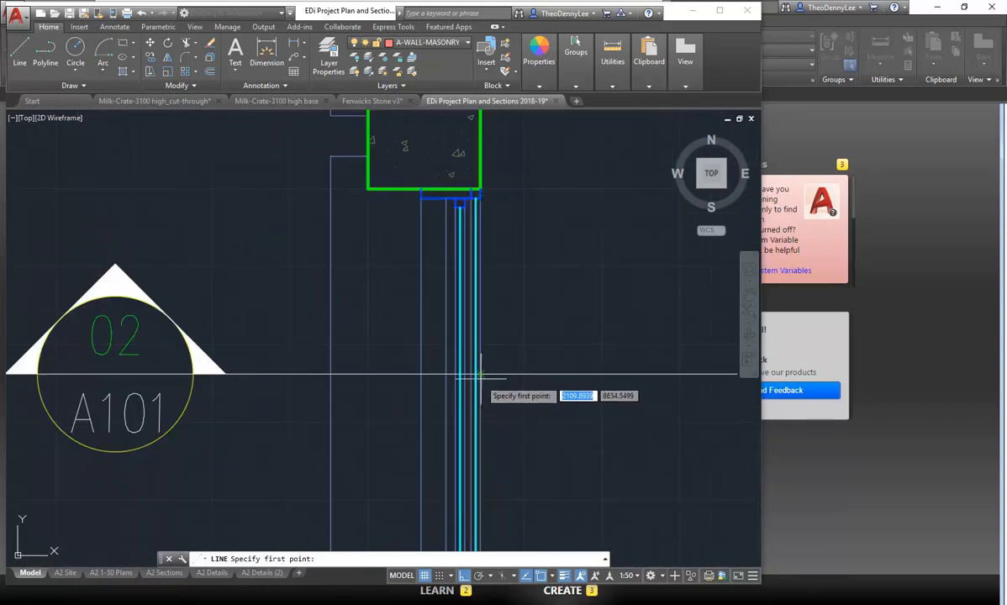
pyautogui.scroll(4, 479, 374)
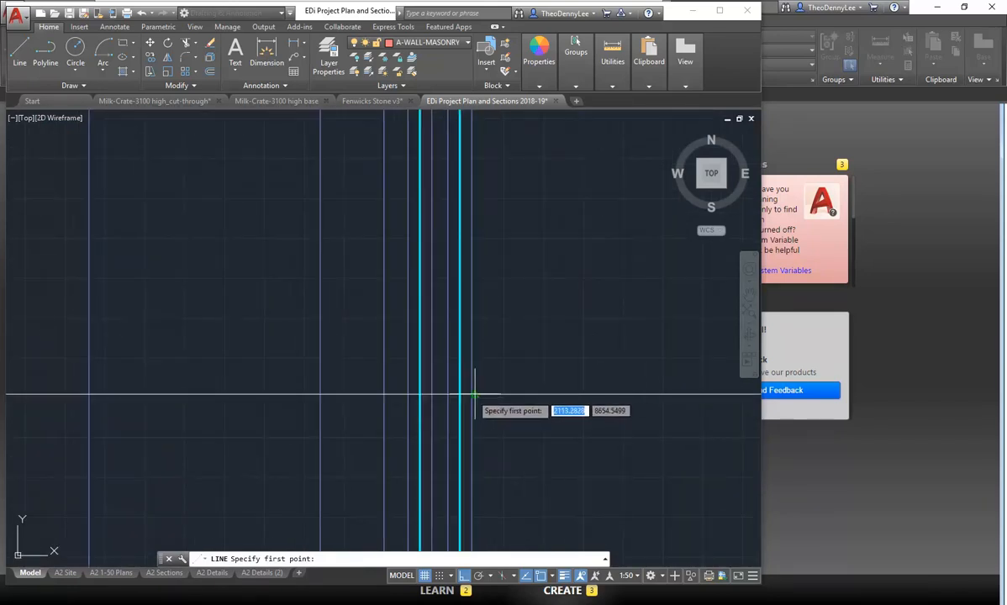
pyautogui.click(472, 393)
pyautogui.scroll(-10, 480, 299)
pyautogui.scroll(-2, 485, 251)
pyautogui.moveTo(485, 251); pyautogui.dragTo(429, 356, button='middle')
pyautogui.moveTo(454, 220); pyautogui.dragTo(400, 402, button='middle')
pyautogui.scroll(-2, 372, 187)
pyautogui.moveTo(370, 185); pyautogui.dragTo(363, 347, button='middle')
pyautogui.scroll(2, 360, 294)
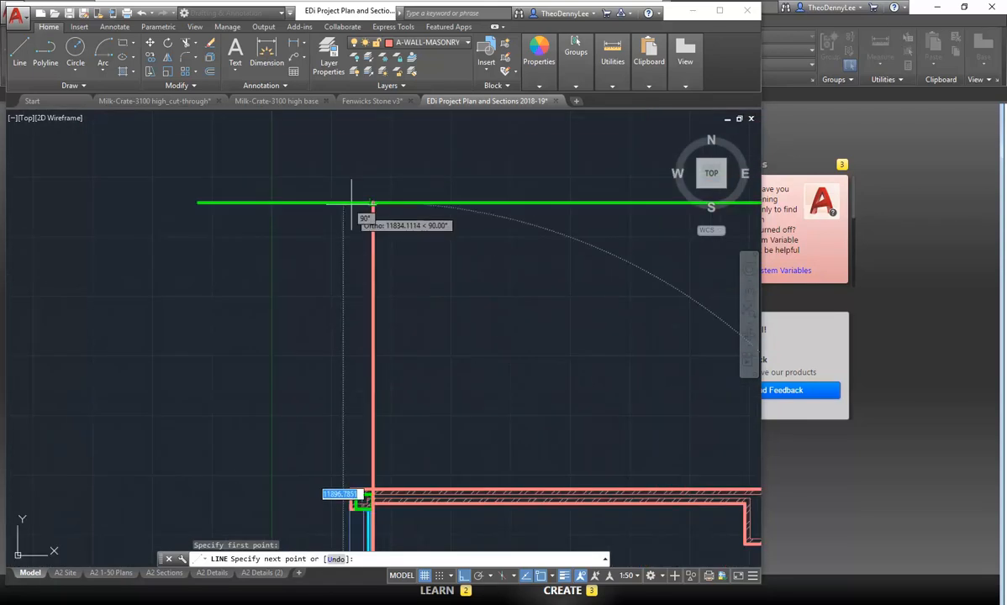
pyautogui.moveTo(357, 178); pyautogui.dragTo(355, 351, button='middle')
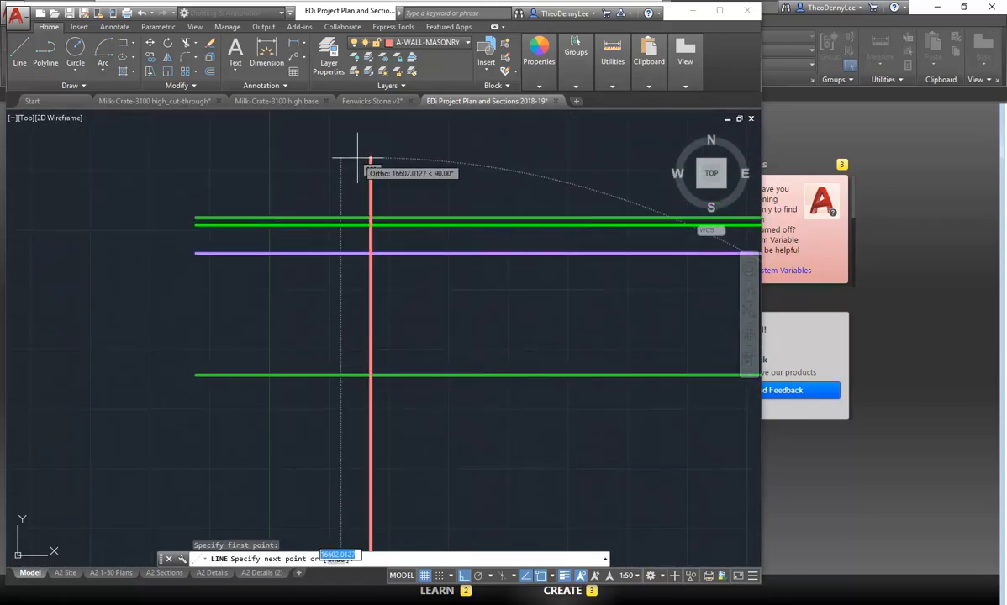
pyautogui.click(371, 225)
pyautogui.rightClick(343, 157)
pyautogui.click(361, 166)
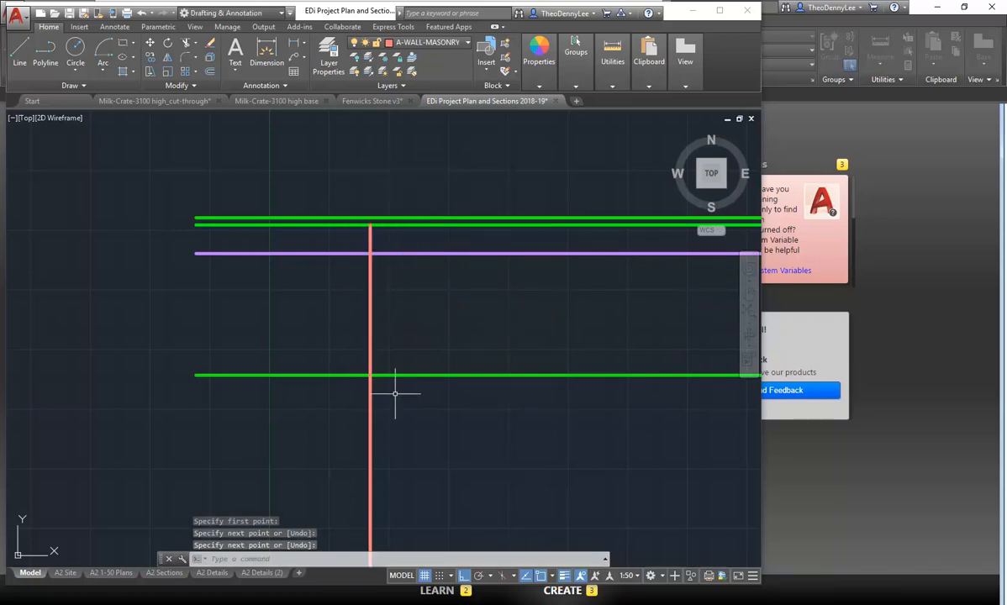
# - Shorten the ceiling line by stretching its outer end back to the projected inner face of the external wall
pyautogui.moveTo(454, 322); pyautogui.dragTo(372, 319, button='middle')
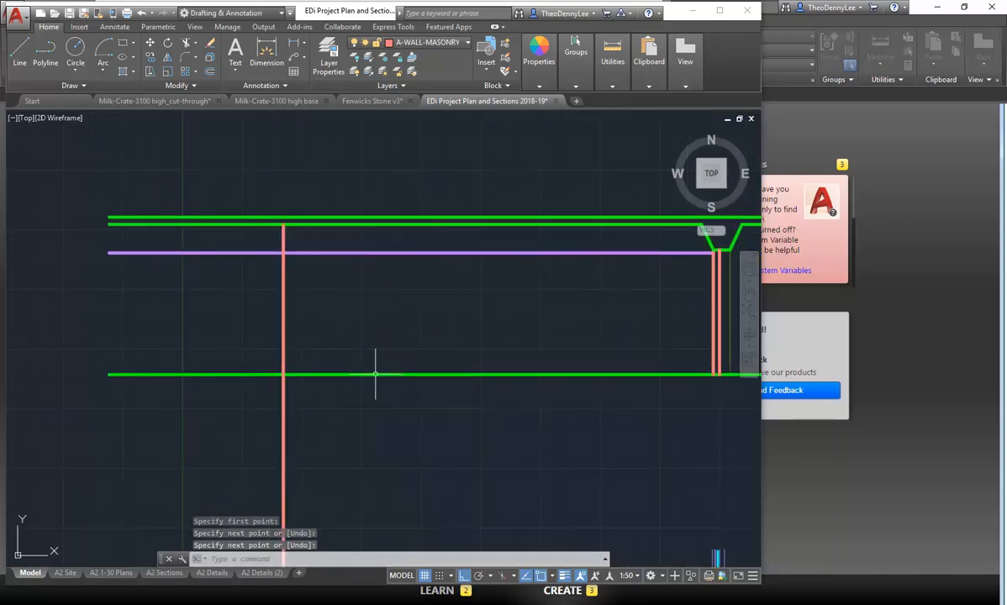
pyautogui.moveTo(420, 367); pyautogui.dragTo(368, 372, button='middle')
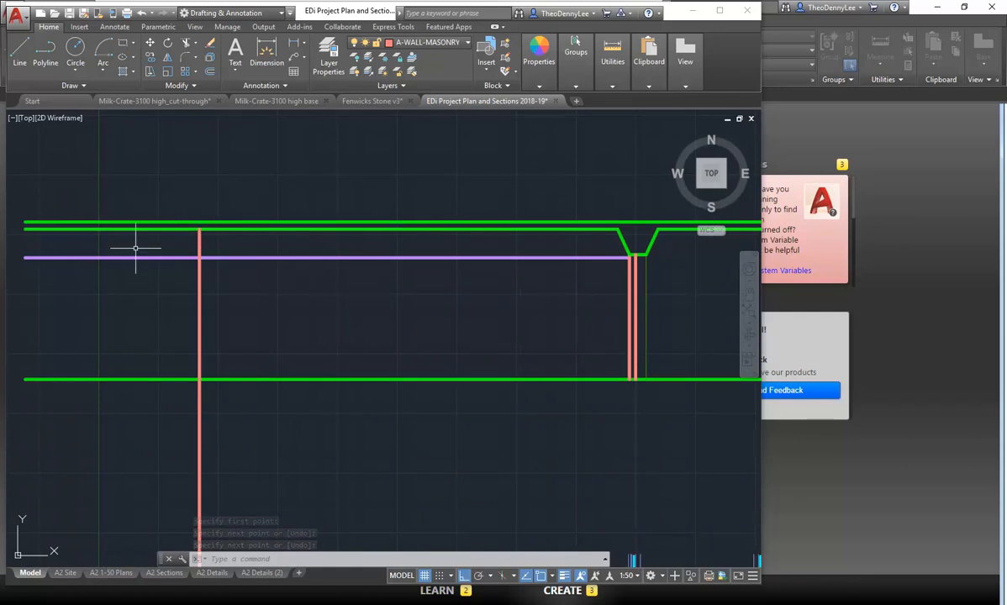
pyautogui.moveTo(121, 254); pyautogui.dragTo(193, 255, button='middle')
pyautogui.click(207, 258)
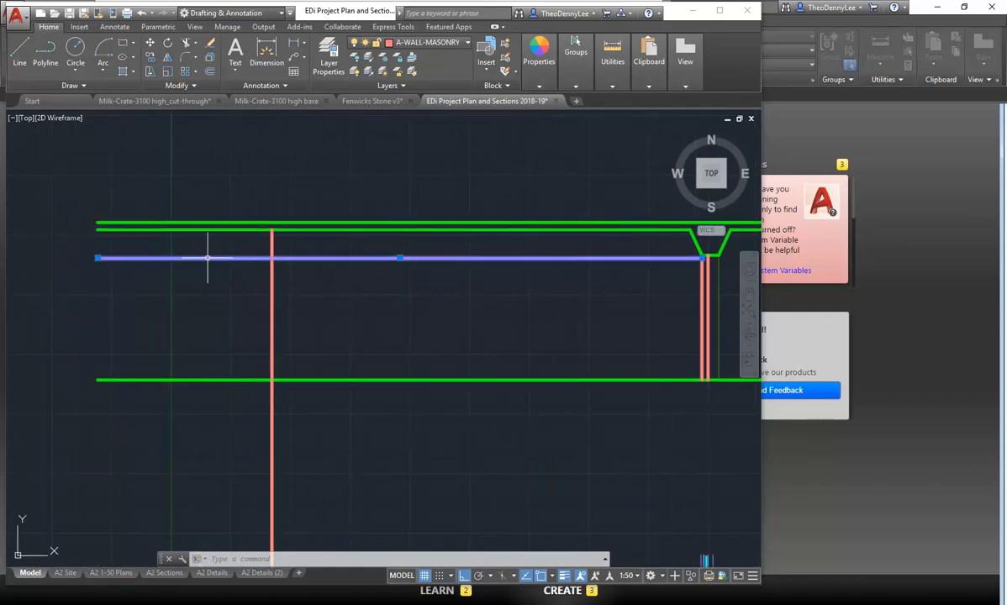
pyautogui.click(97, 258)
pyautogui.click(270, 258)
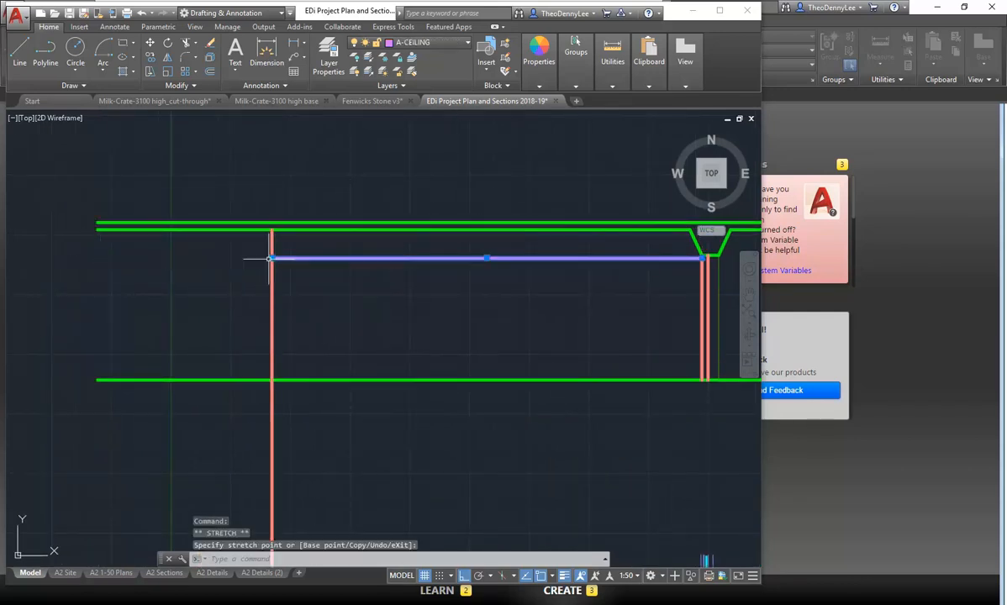
pyautogui.press('Escape')
pyautogui.press('Escape')
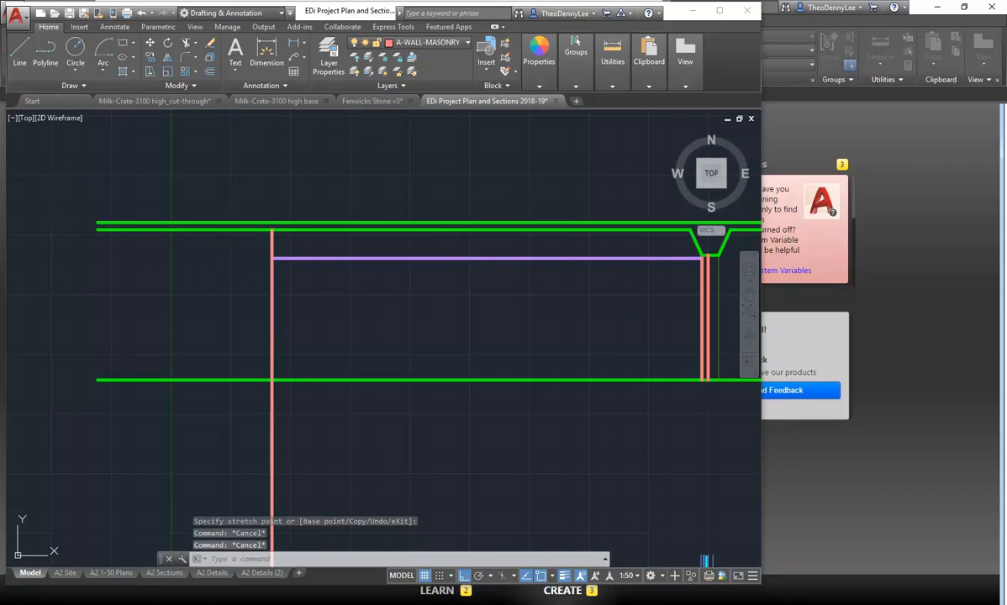
pyautogui.click(122, 231)
pyautogui.press('Escape')
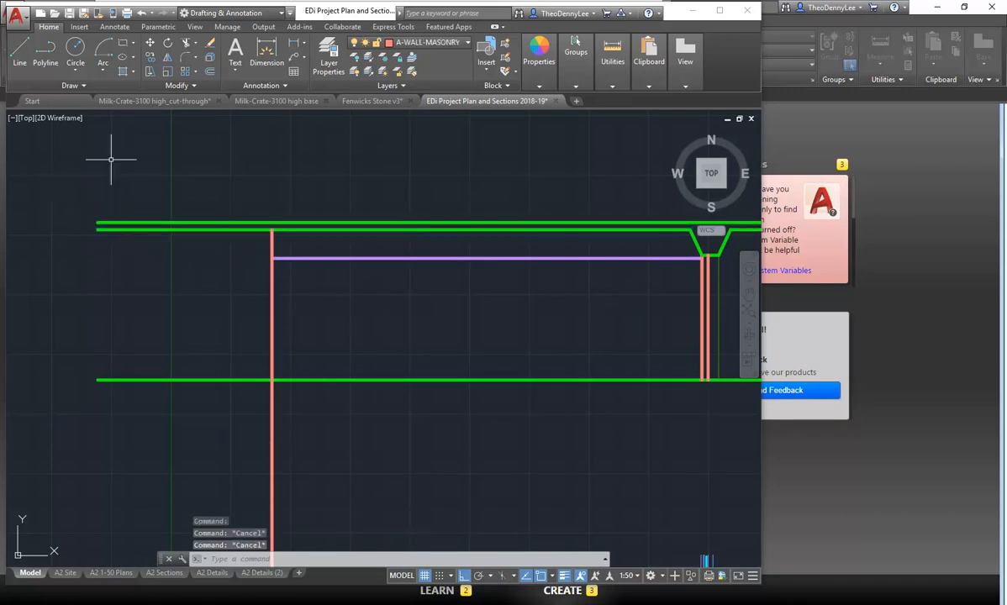
# - Stretch the outer ends of the new section's upper slab lines and floor line to the projected inner face of the external wall
pyautogui.rightClick(149, 74)
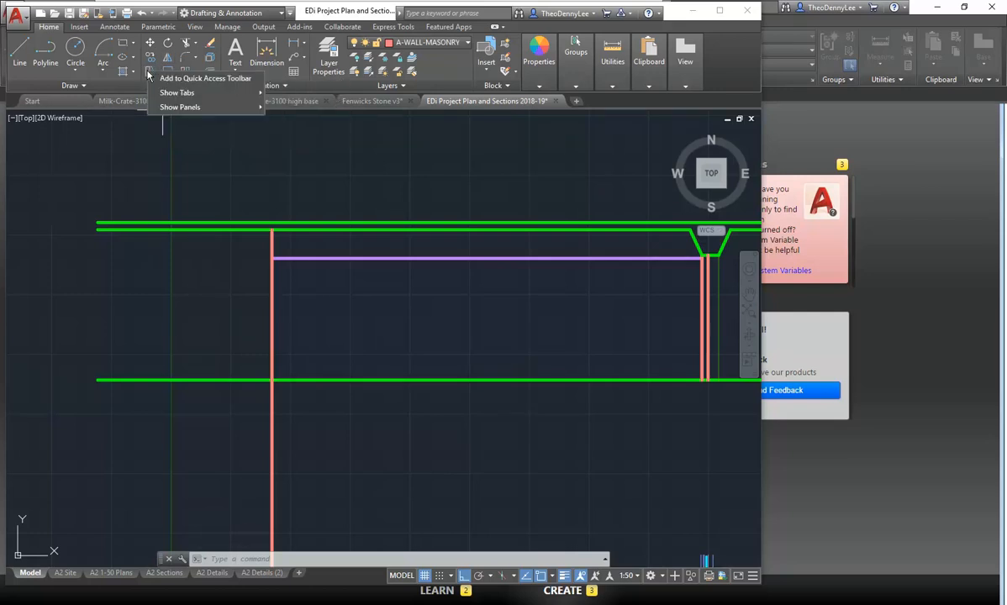
pyautogui.click(118, 85)
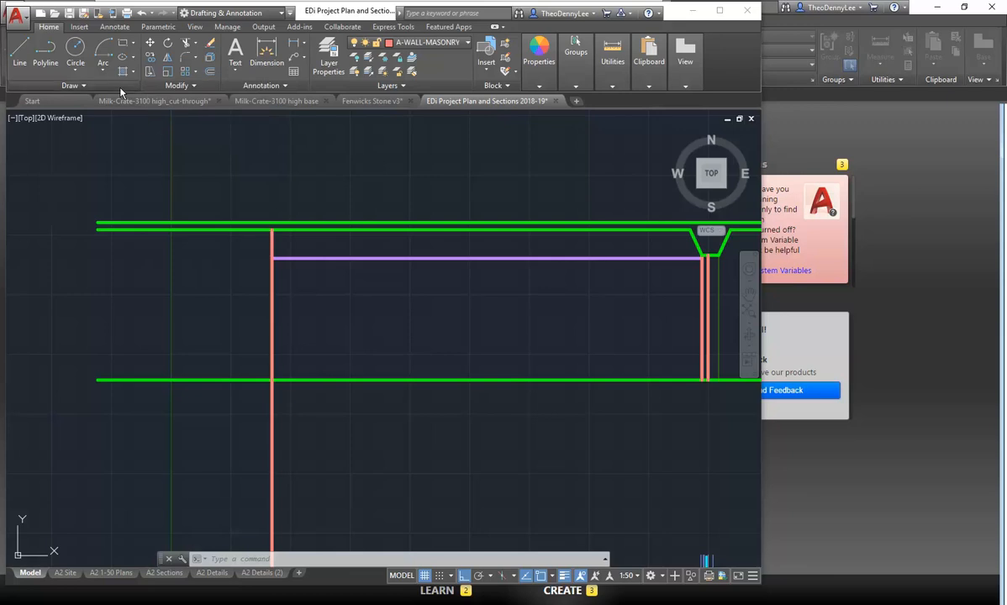
pyautogui.click(143, 71)
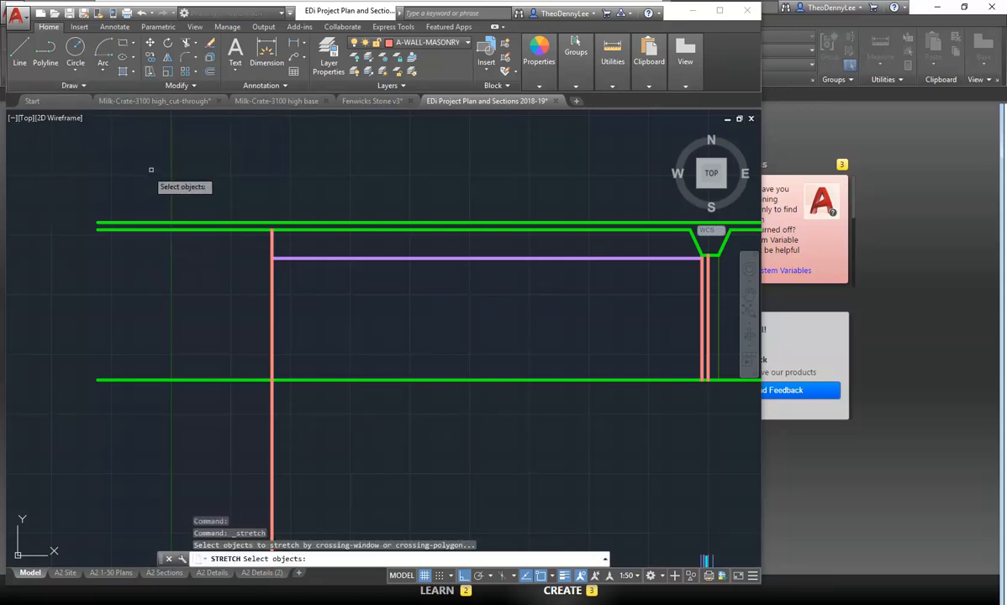
pyautogui.click(160, 173)
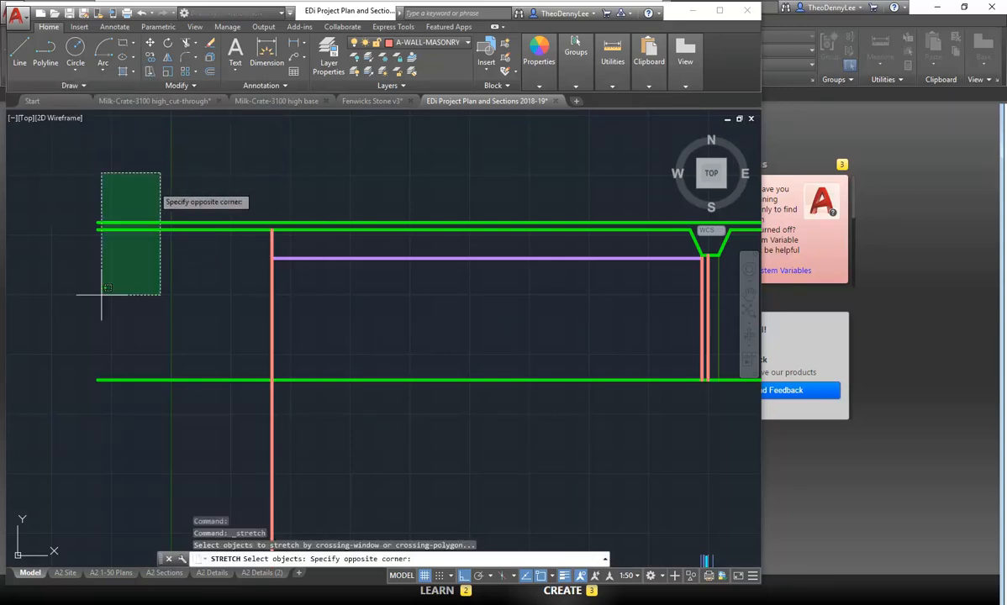
pyautogui.click(73, 411)
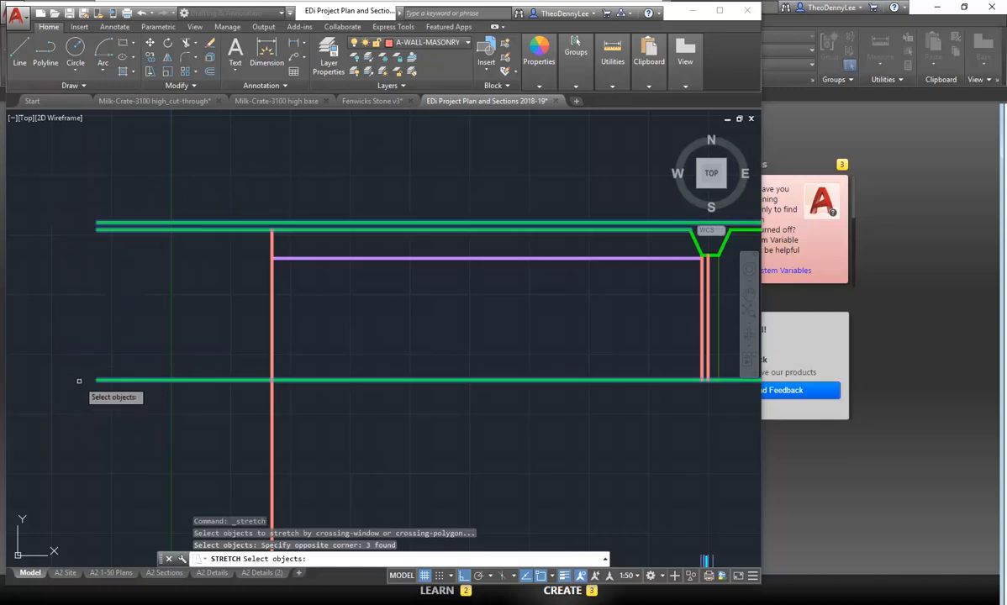
pyautogui.press('Return')
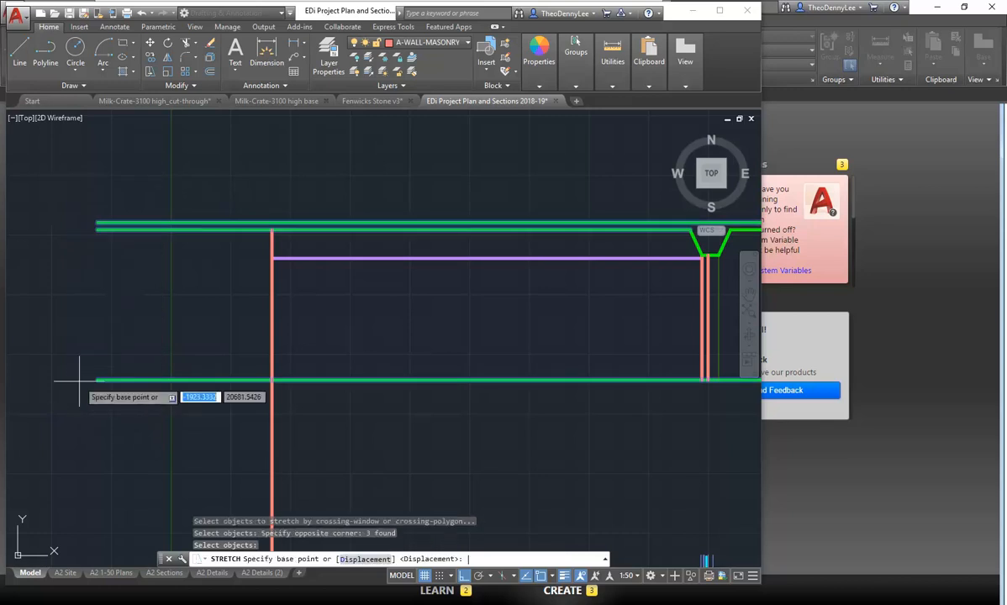
pyautogui.click(97, 227)
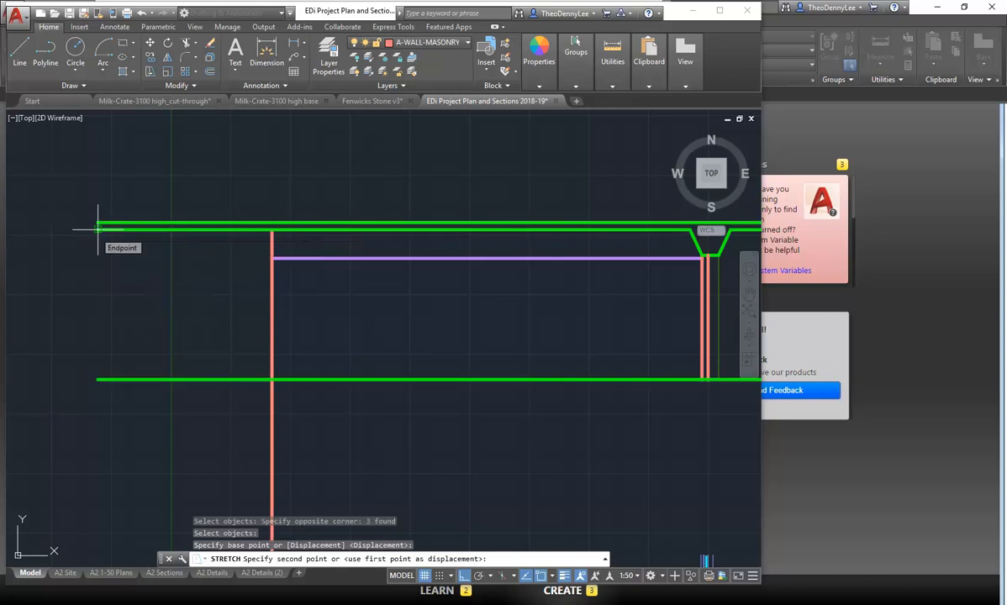
pyautogui.click(271, 227)
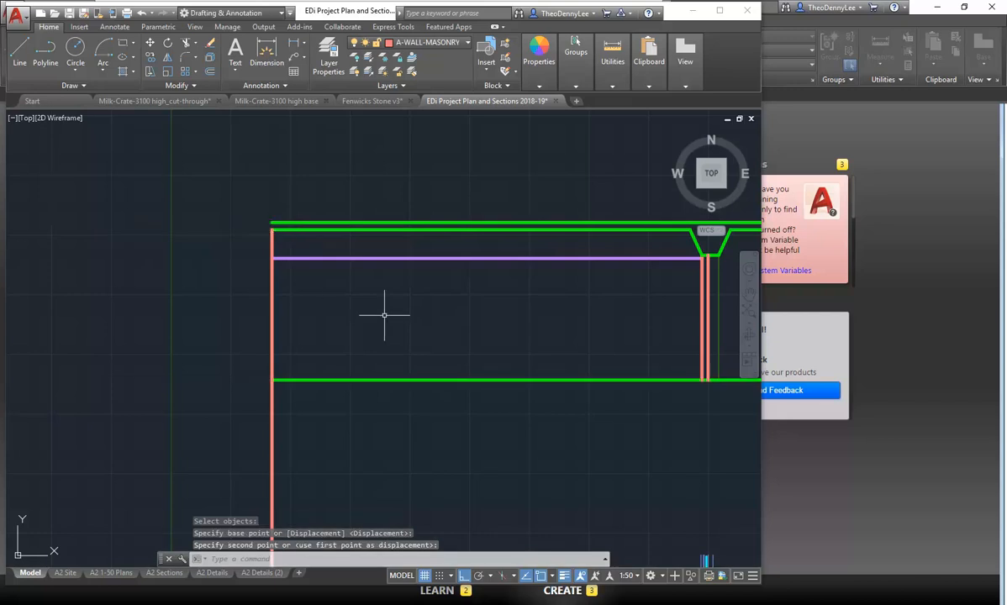
# - Fillet the external wall's vertical line with the floor line so they meet in a corner
pyautogui.scroll(-3, 384, 315)
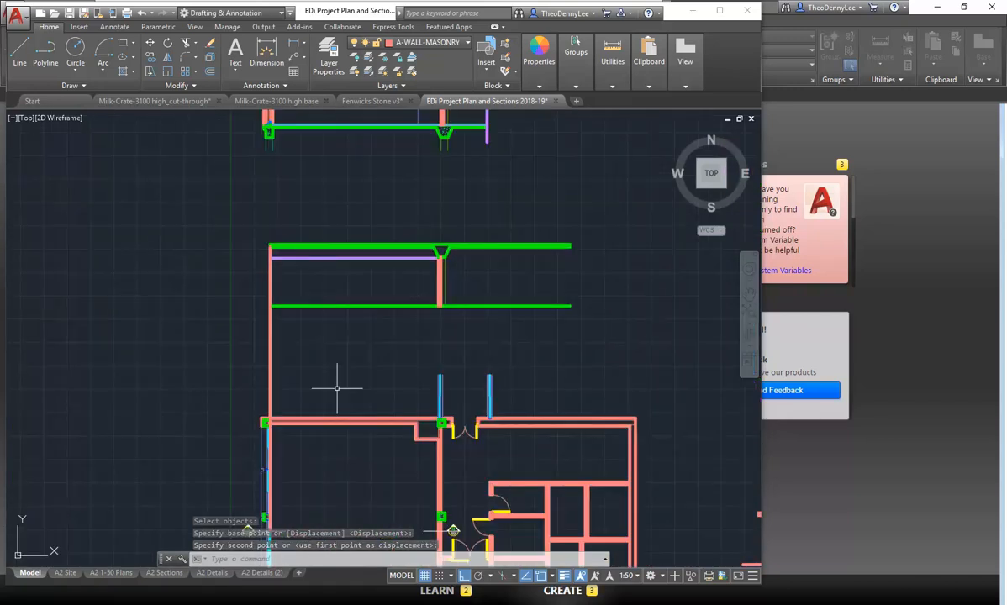
pyautogui.scroll(4, 332, 290)
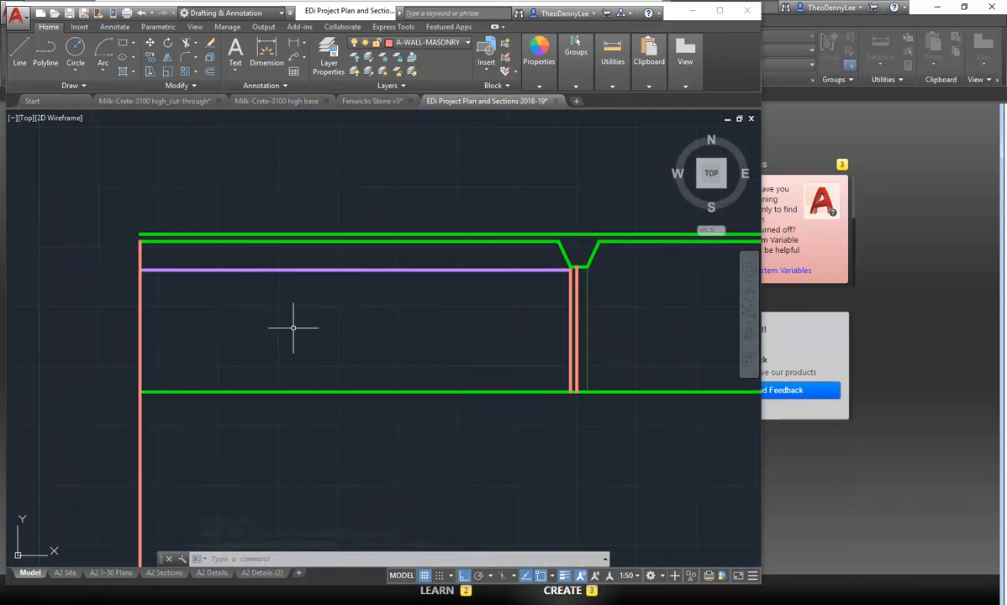
pyautogui.click(186, 57)
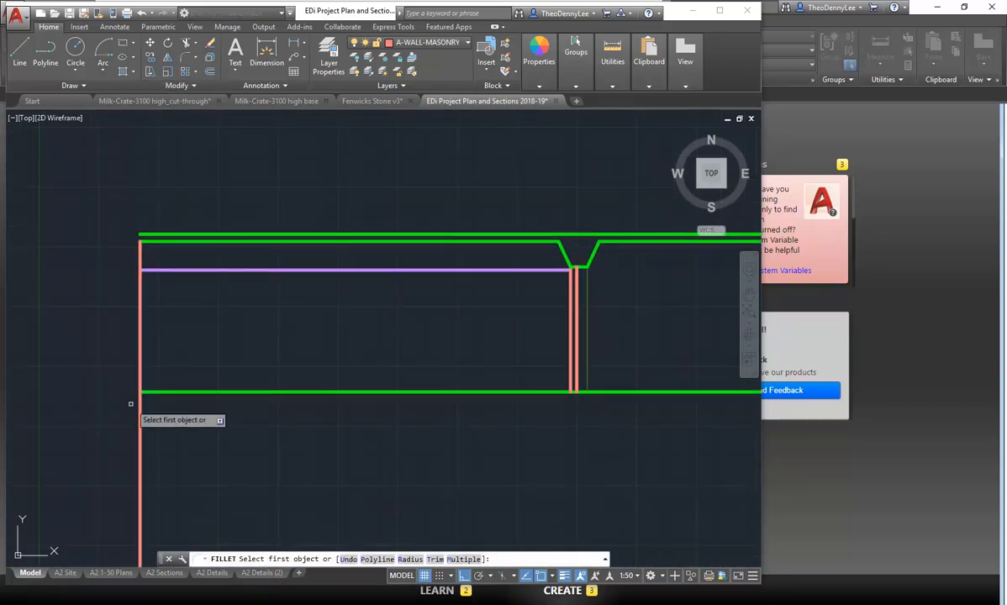
pyautogui.click(142, 372)
pyautogui.click(165, 392)
pyautogui.moveTo(273, 323); pyautogui.dragTo(258, 334, button='middle')
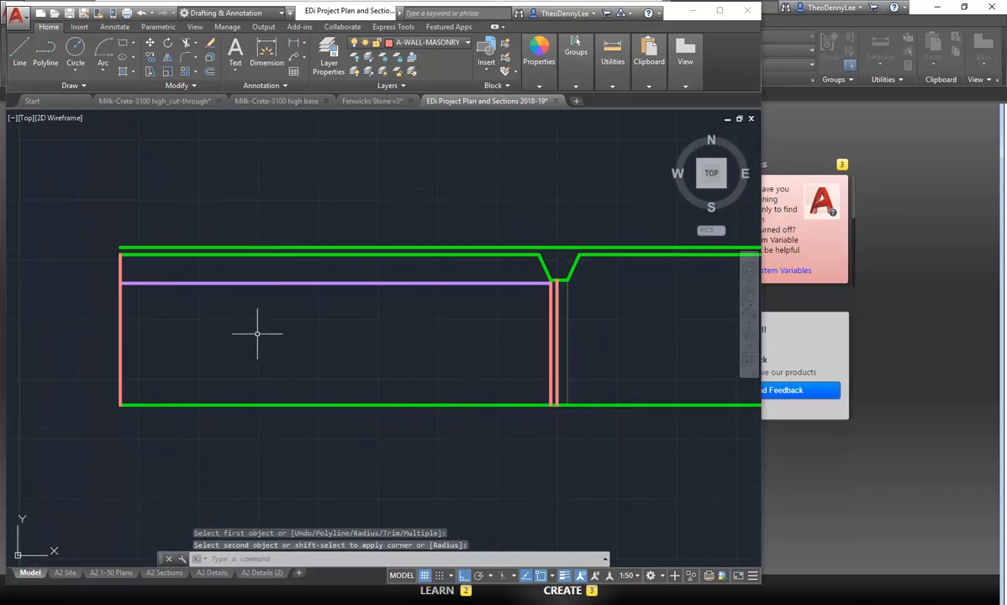
# - Make A-WALL-MASONRY-PROJ the current layer
pyautogui.scroll(-4, 257, 334)
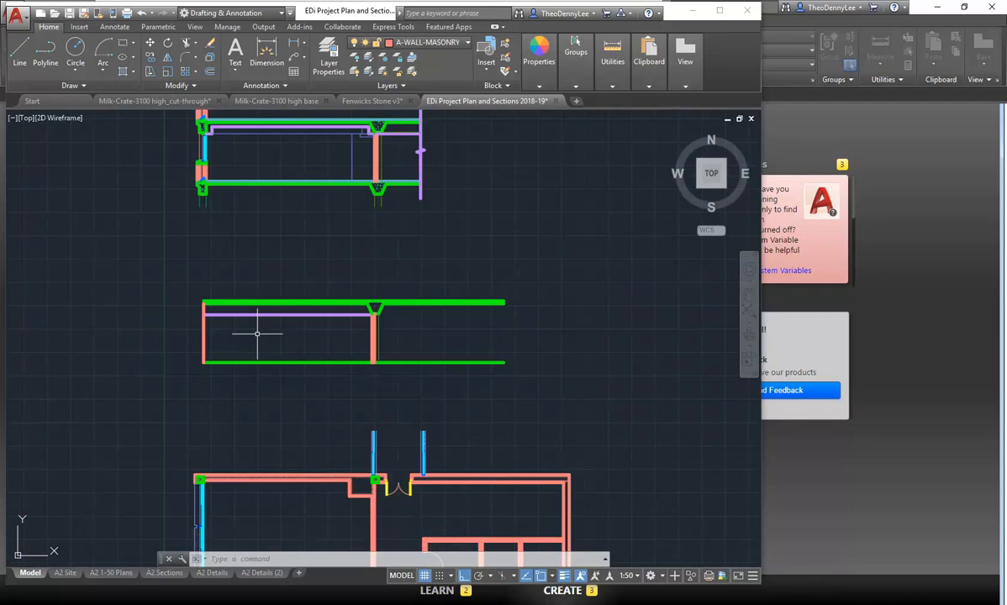
pyautogui.click(422, 43)
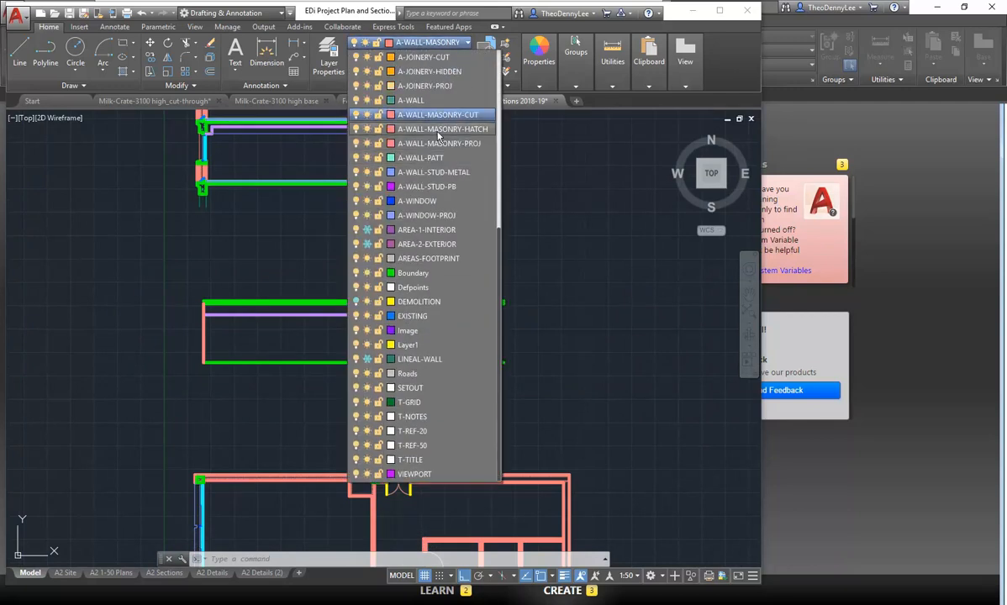
pyautogui.click(360, 356)
# - Draw a vertical line from the outer corner of the masonry nib in the plan up to the new section's ceiling line
pyautogui.moveTo(280, 461); pyautogui.dragTo(322, 366, button='middle')
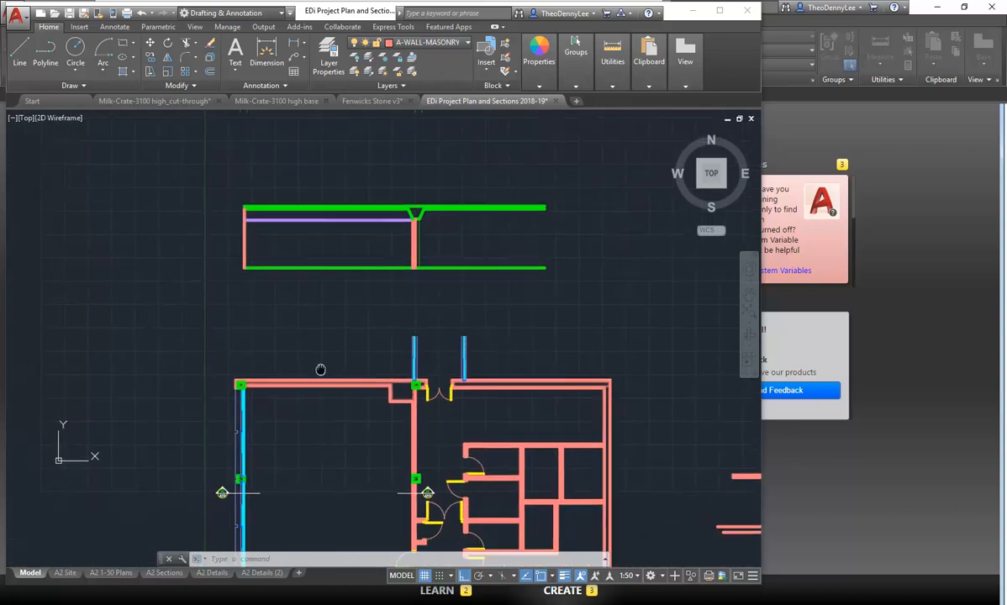
pyautogui.scroll(5, 370, 416)
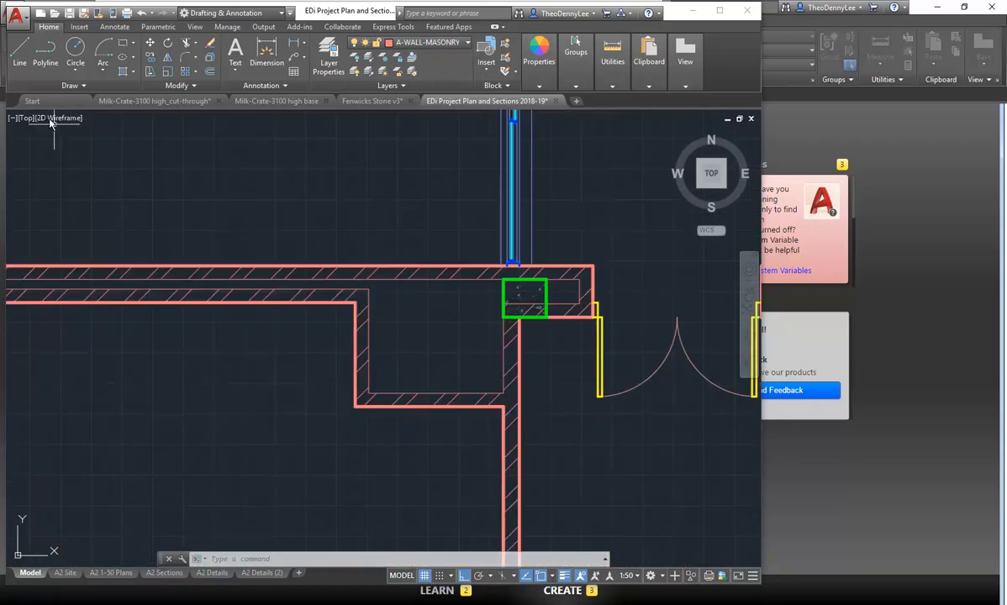
pyautogui.click(19, 52)
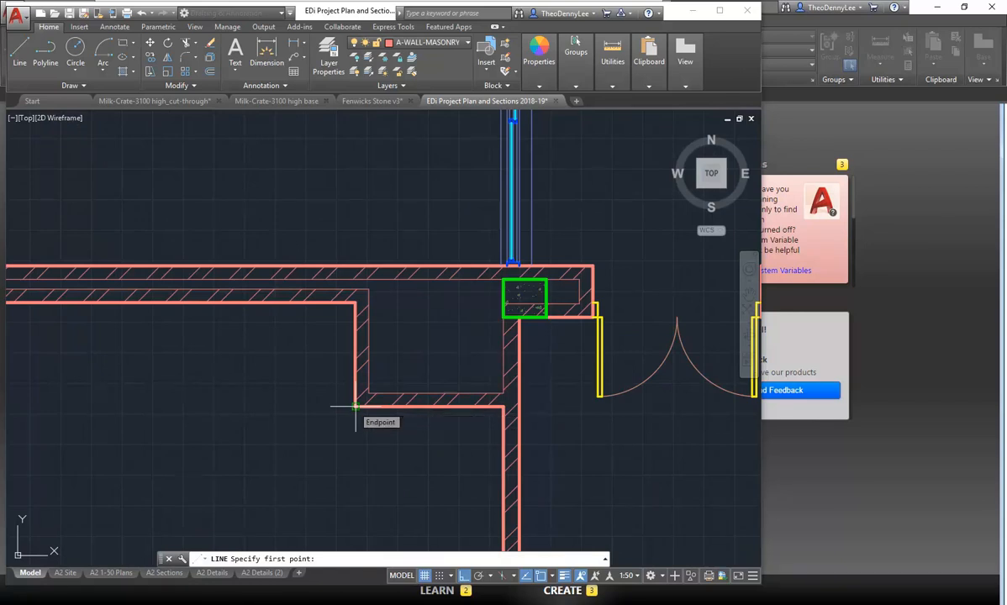
pyautogui.click(356, 407)
pyautogui.scroll(-4, 350, 231)
pyautogui.moveTo(348, 229); pyautogui.dragTo(337, 462, button='middle')
pyautogui.scroll(-2, 320, 219)
pyautogui.moveTo(320, 221); pyautogui.dragTo(327, 392, button='middle')
pyautogui.scroll(2, 327, 392)
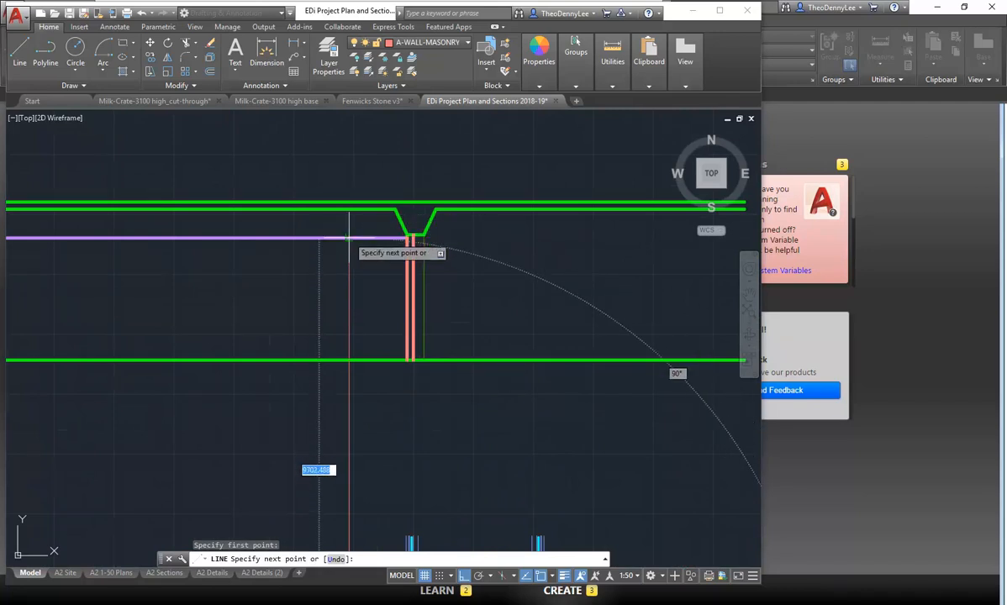
pyautogui.click(349, 239)
pyautogui.press('Escape')
pyautogui.press('Escape')
# - Measure the height of the ceiling step beside the concrete beam in the existing section
pyautogui.scroll(-2, 309, 288)
pyautogui.moveTo(307, 291); pyautogui.dragTo(350, 220, button='middle')
pyautogui.scroll(-2, 344, 272)
pyautogui.moveTo(344, 277); pyautogui.dragTo(337, 401, button='middle')
pyautogui.scroll(2, 317, 266)
pyautogui.moveTo(318, 226); pyautogui.dragTo(356, 434, button='middle')
pyautogui.scroll(6, 462, 294)
pyautogui.moveTo(383, 332); pyautogui.dragTo(407, 280, button='middle')
pyautogui.write('DIS')
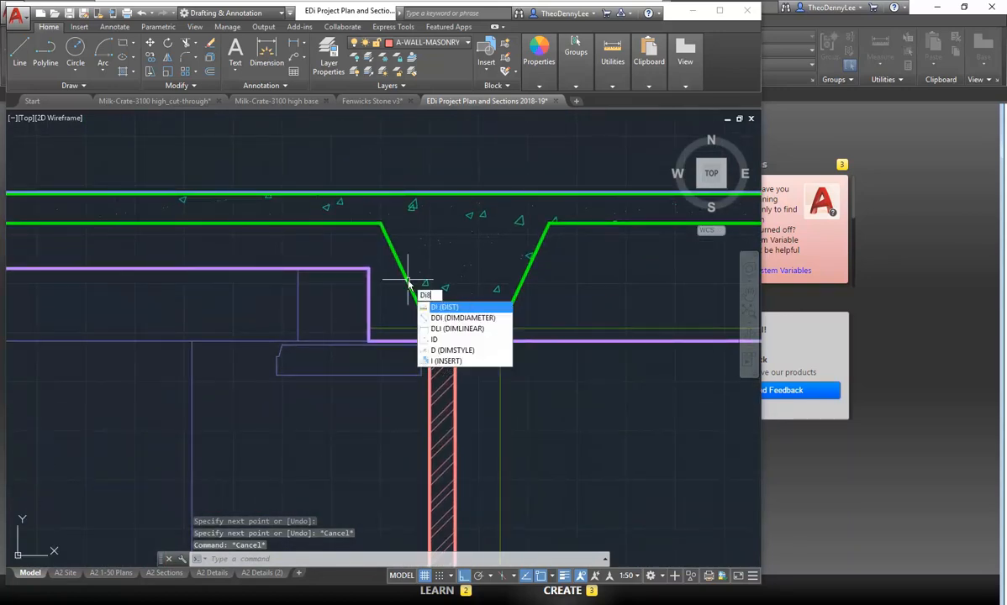
pyautogui.write('T')
pyautogui.press('Return')
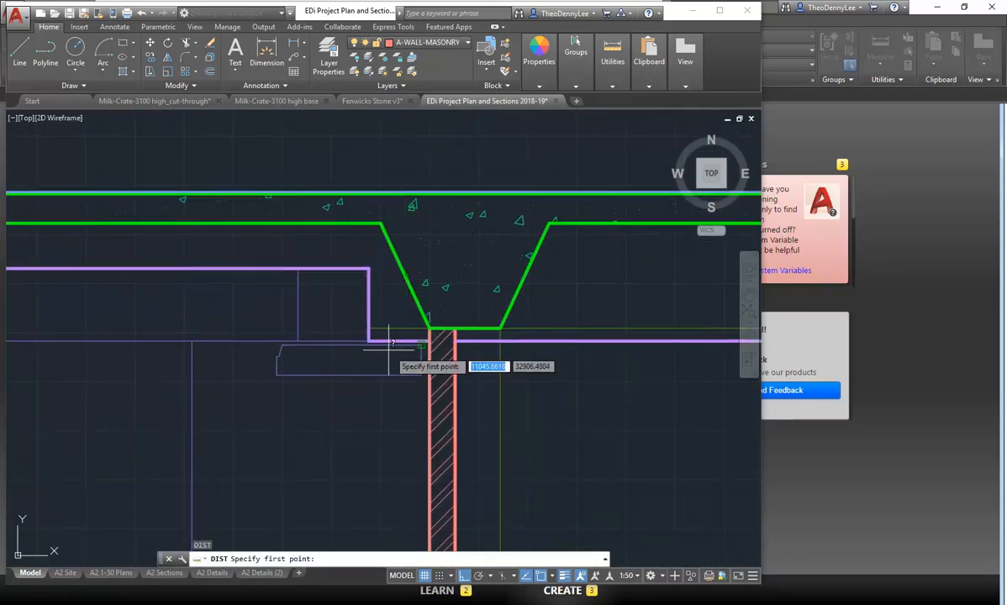
pyautogui.click(368, 341)
pyautogui.press('Escape')
pyautogui.scroll(-5, 283, 357)
pyautogui.moveTo(242, 308); pyautogui.dragTo(360, 377, button='middle')
pyautogui.scroll(-4, 333, 288)
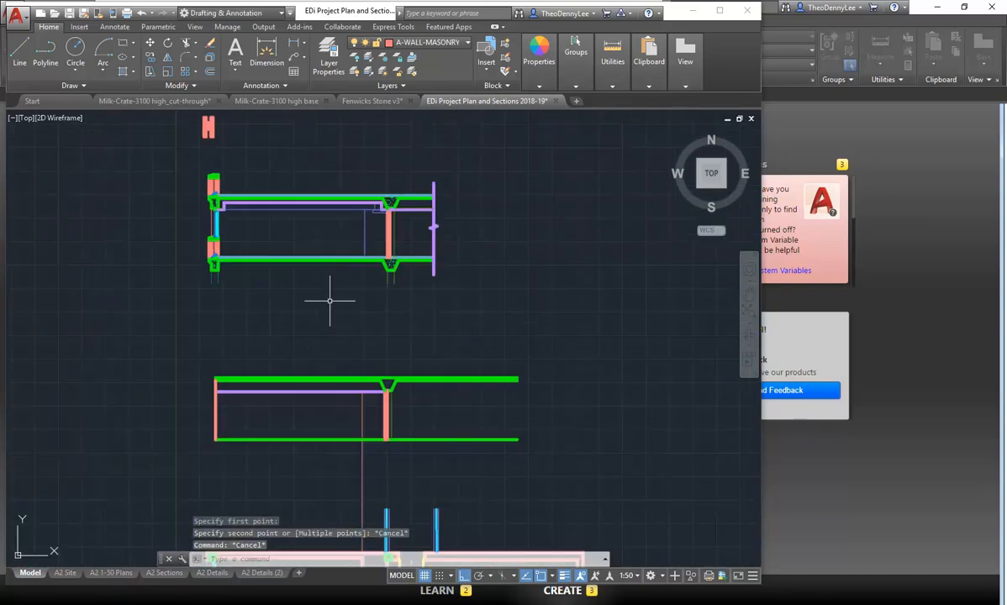
# - Offset the new section's ceiling line 370 upward
pyautogui.scroll(4, 298, 415)
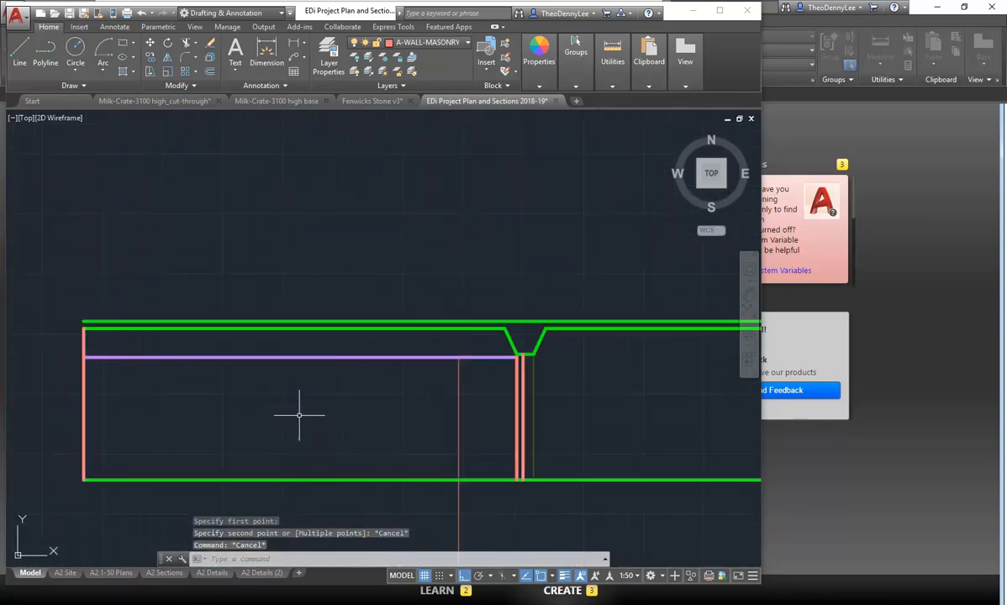
pyautogui.click(209, 71)
pyautogui.write('370')
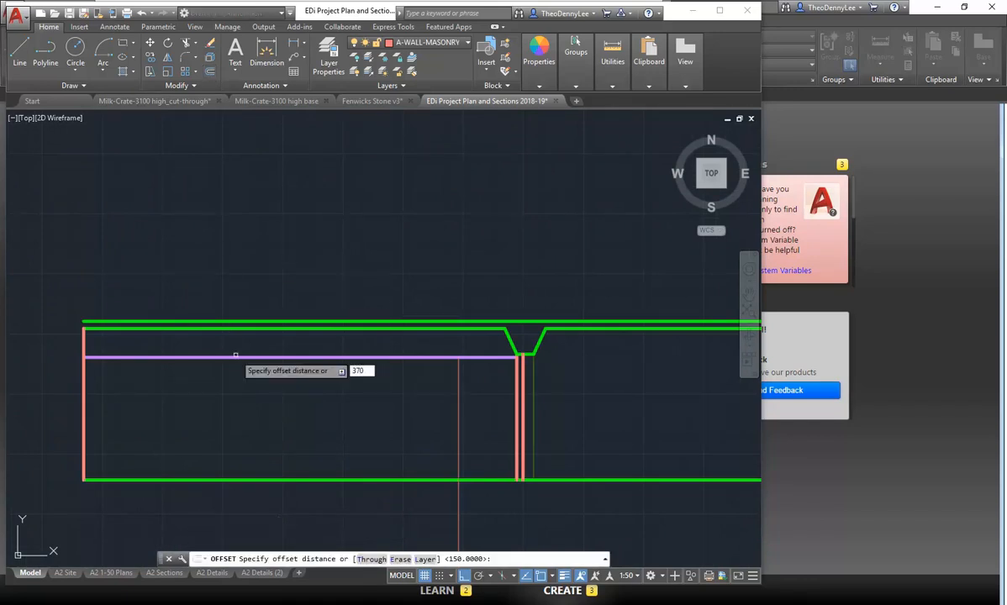
pyautogui.press('Return')
pyautogui.click(340, 357)
pyautogui.click(341, 319)
pyautogui.press('Return')
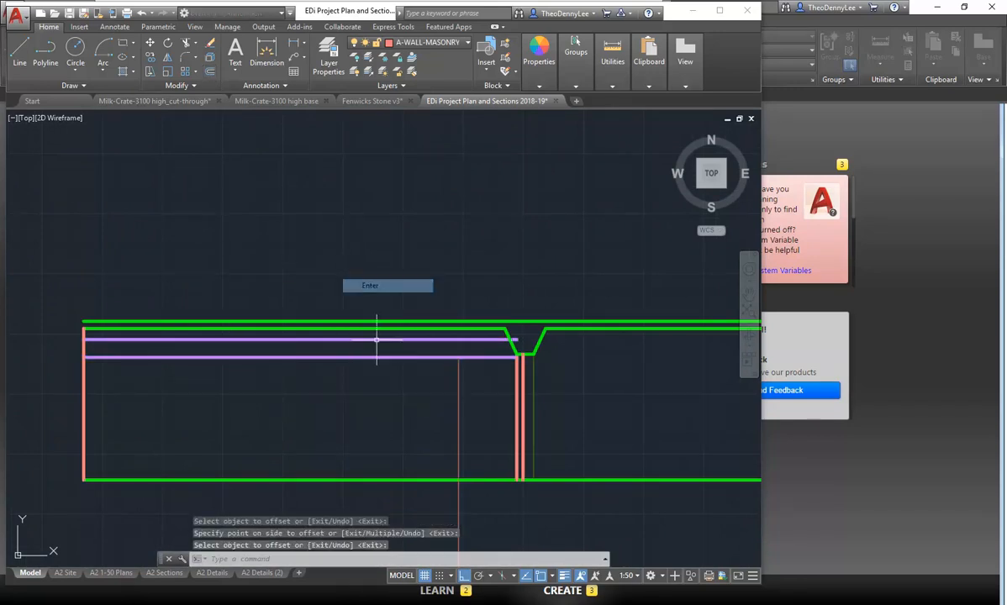
# - Measure the width of the lowered ceiling between the masonry wall face and the ceiling step in the existing section
pyautogui.scroll(-5, 381, 309)
pyautogui.scroll(4, 381, 309)
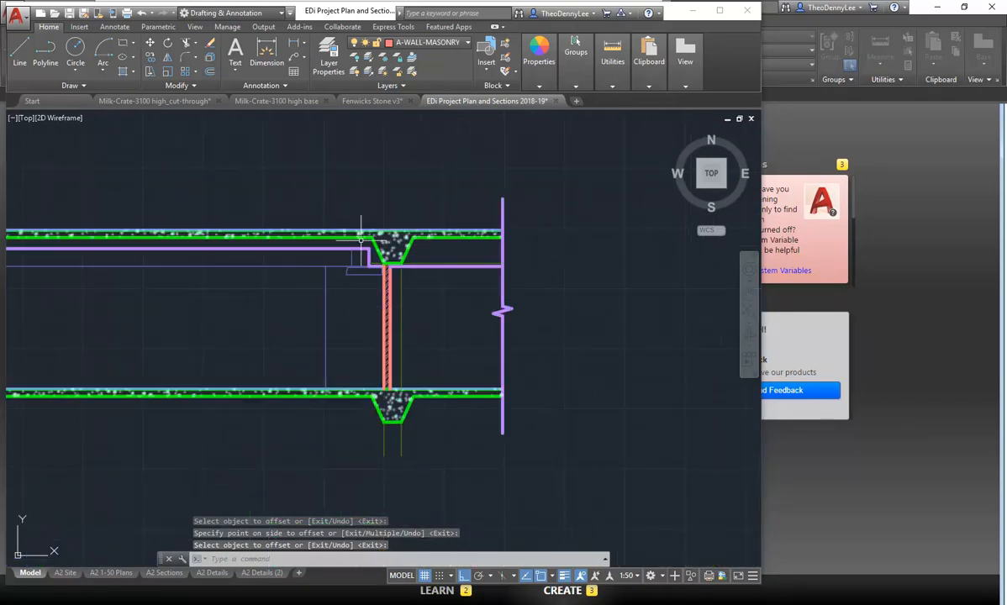
pyautogui.scroll(4, 366, 249)
pyautogui.scroll(2, 384, 263)
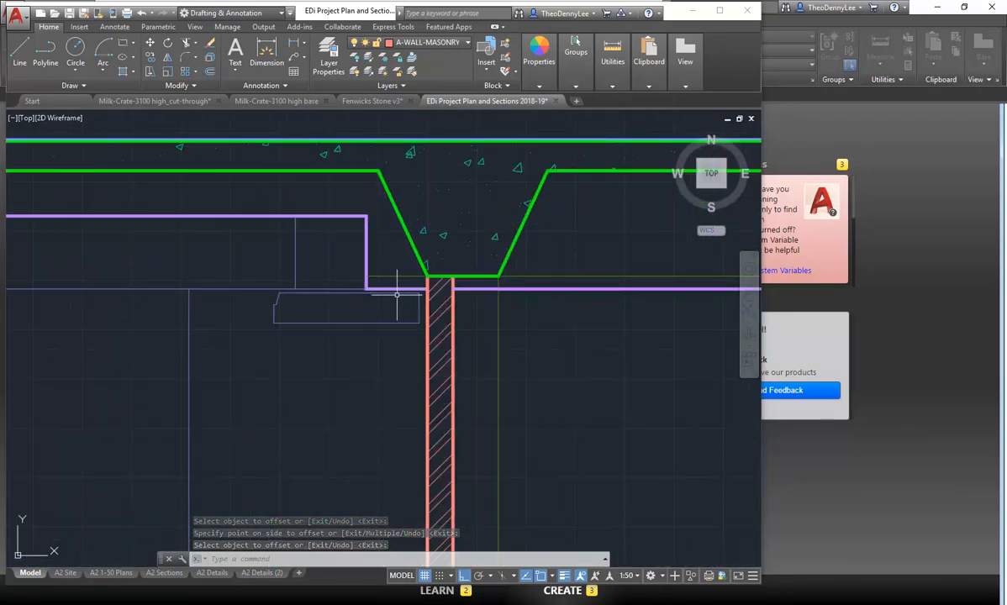
pyautogui.scroll(2, 361, 289)
pyautogui.write('di')
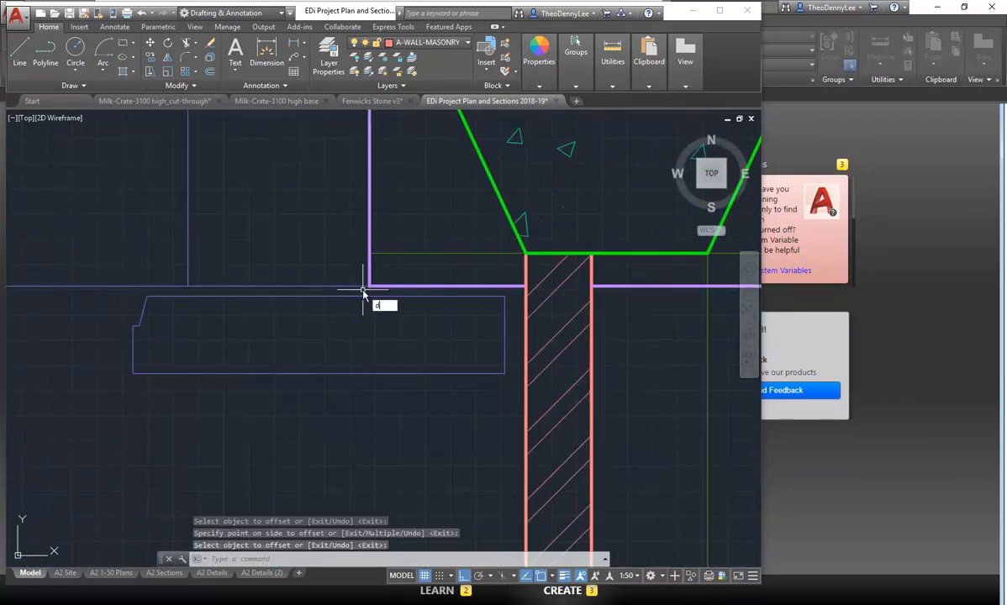
pyautogui.press('Return')
pyautogui.click(509, 283)
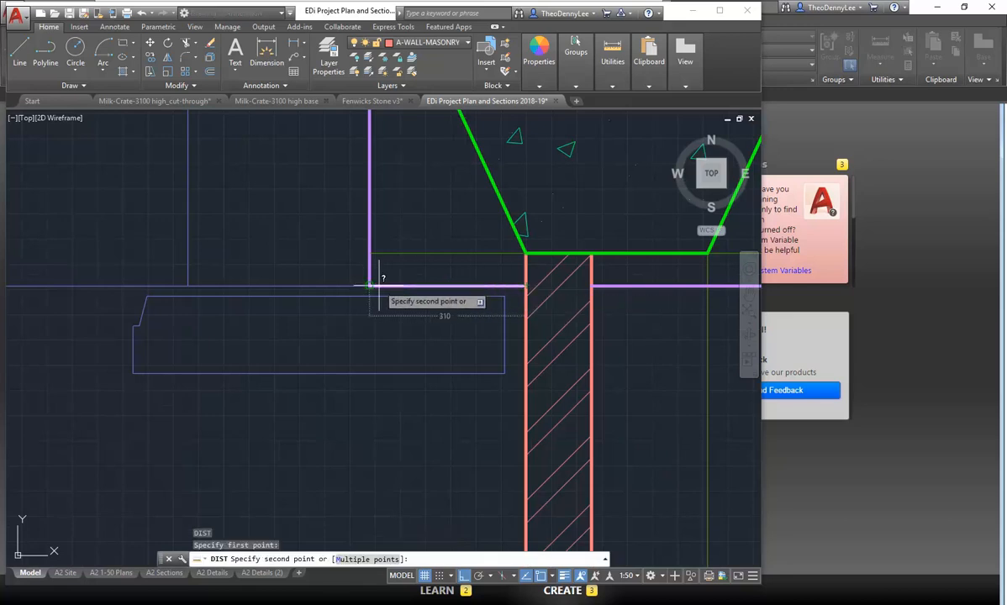
pyautogui.press('Escape')
# - Offset the room-side face of the new section's internal masonry wall 310 into the room
pyautogui.scroll(-5, 330, 333)
pyautogui.moveTo(331, 333); pyautogui.dragTo(338, 193, button='middle')
pyautogui.moveTo(299, 397); pyautogui.dragTo(339, 247, button='middle')
pyautogui.moveTo(341, 368); pyautogui.dragTo(354, 264, button='middle')
pyautogui.scroll(2, 384, 382)
pyautogui.scroll(4, 383, 383)
pyautogui.write('o')
pyautogui.press('Return')
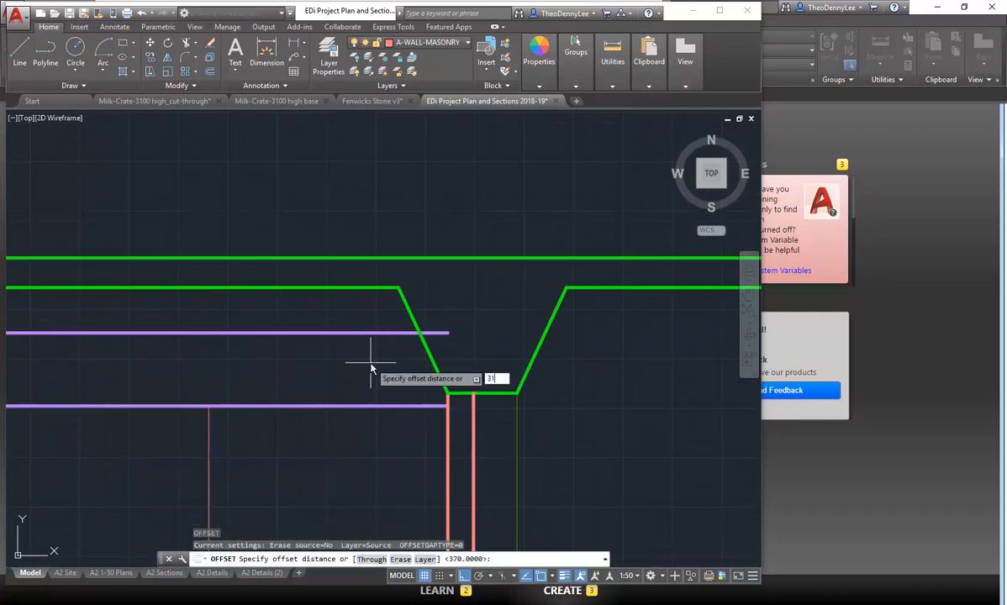
pyautogui.write('310')
pyautogui.press('Return')
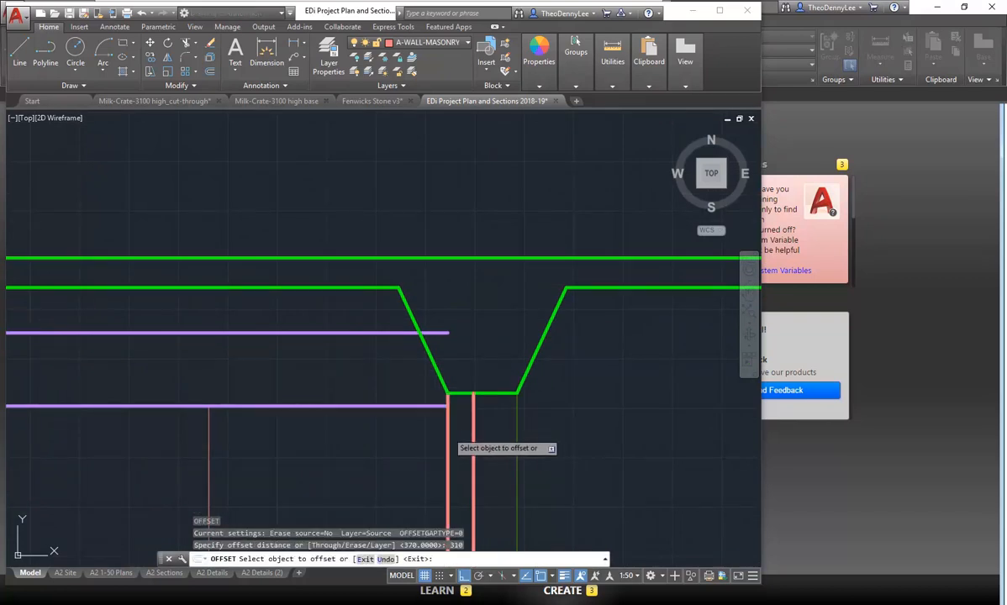
pyautogui.click(447, 416)
pyautogui.click(376, 396)
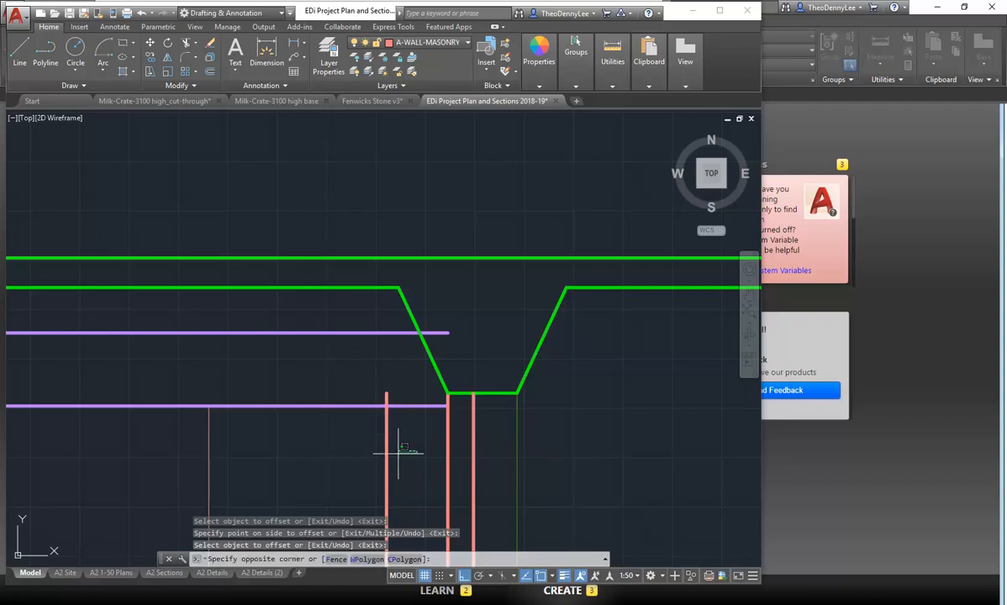
pyautogui.press('Return')
# - Move the offset vertical line onto the same layer as the ceiling lines
pyautogui.click(416, 450)
pyautogui.click(428, 42)
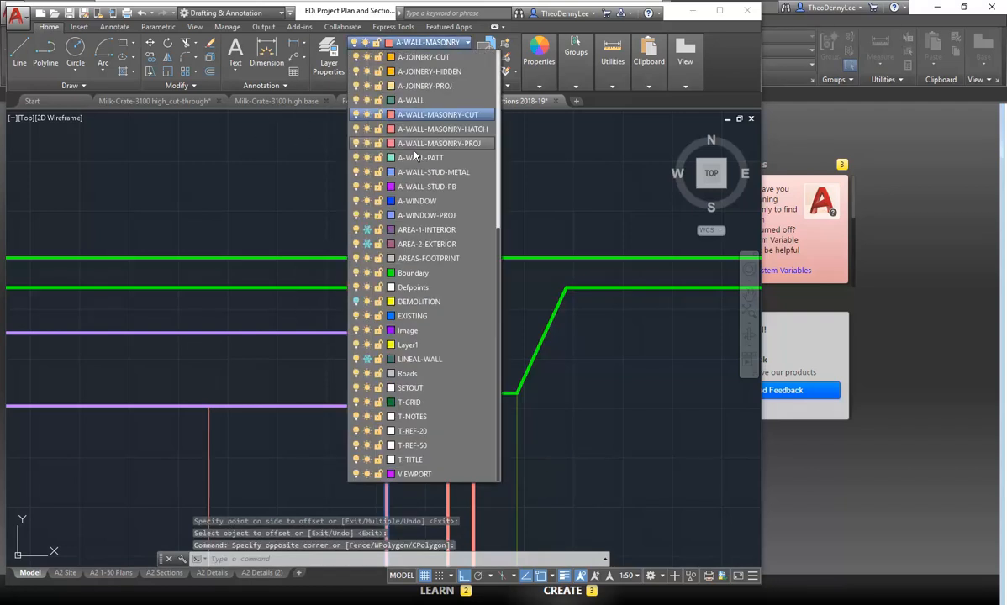
pyautogui.scroll(3, 418, 165)
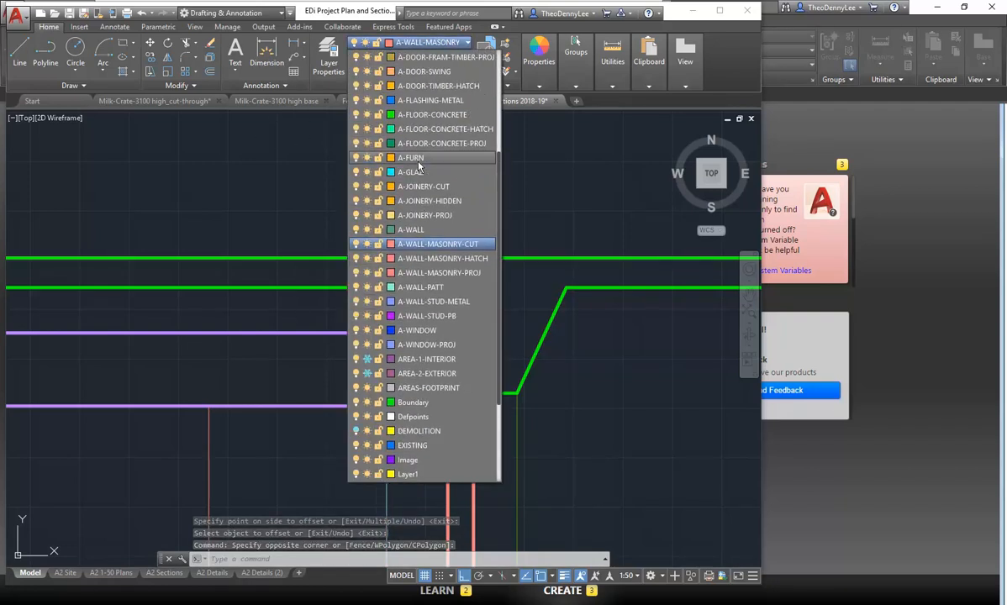
pyautogui.scroll(3, 418, 165)
pyautogui.click(392, 79)
pyautogui.press('Escape')
pyautogui.press('Escape')
pyautogui.press('Escape')
# - Fillet the offset vertical line with the upper and lower ceiling lines at radius 0 to form the ceiling step
pyautogui.click(181, 57)
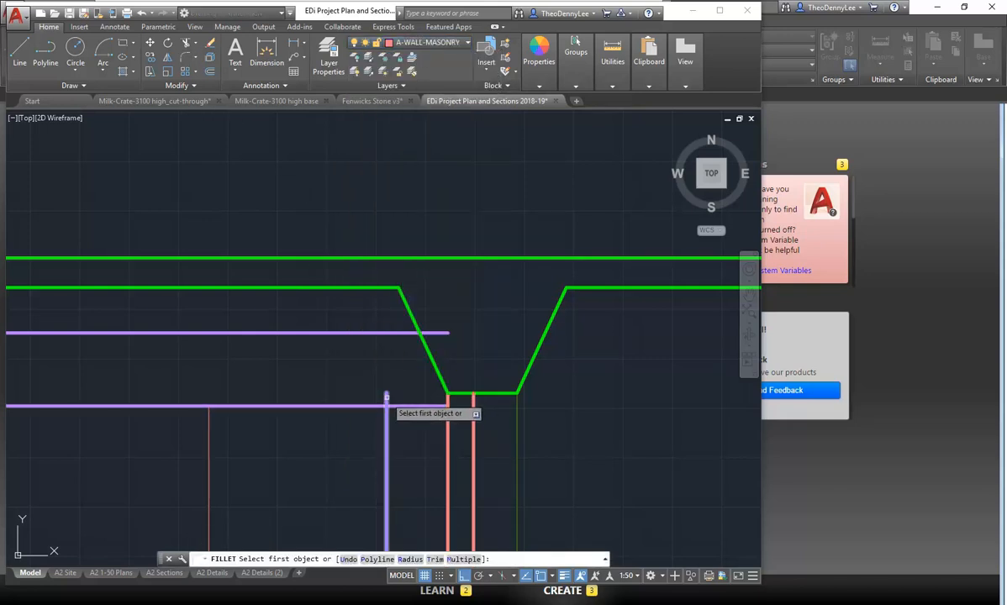
pyautogui.click(386, 412)
pyautogui.click(334, 333)
pyautogui.press('space')
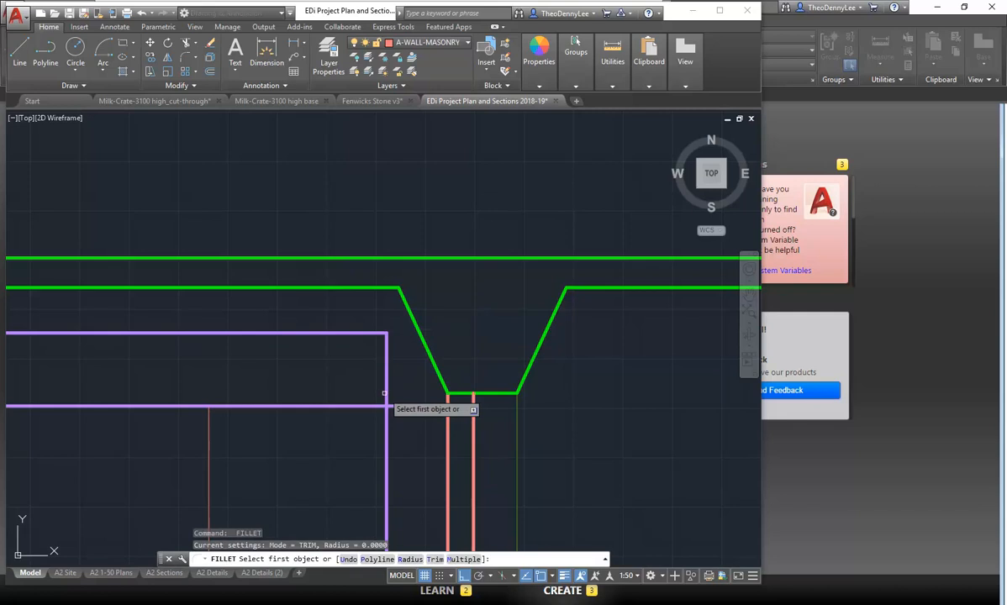
pyautogui.click(404, 408)
pyautogui.click(386, 388)
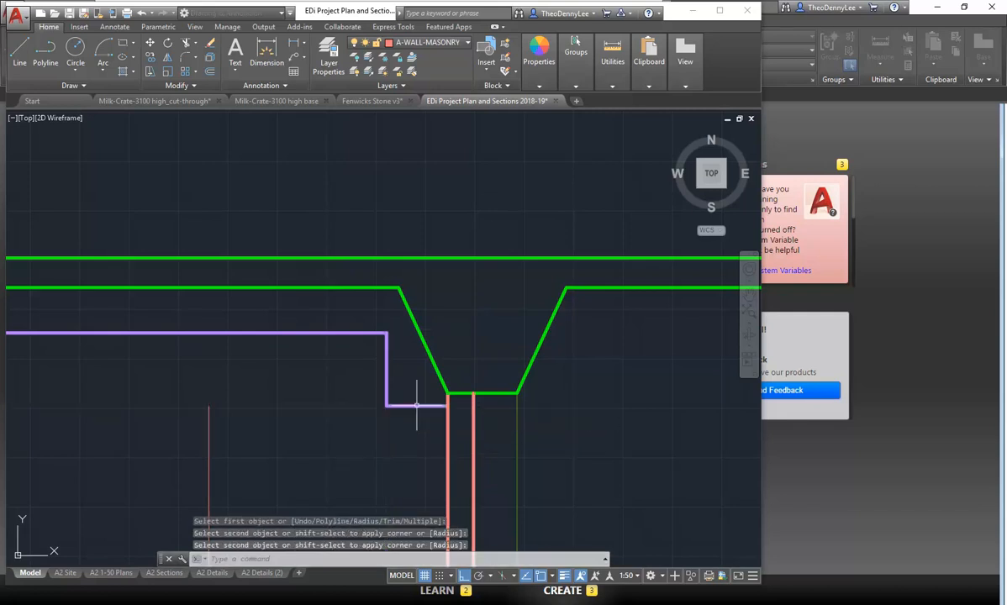
# - Stretch the upper end of the thin projected wall line in the new section up to the raised ceiling line
pyautogui.scroll(-4, 337, 364)
pyautogui.click(401, 353)
pyautogui.click(342, 408)
pyautogui.click(377, 307)
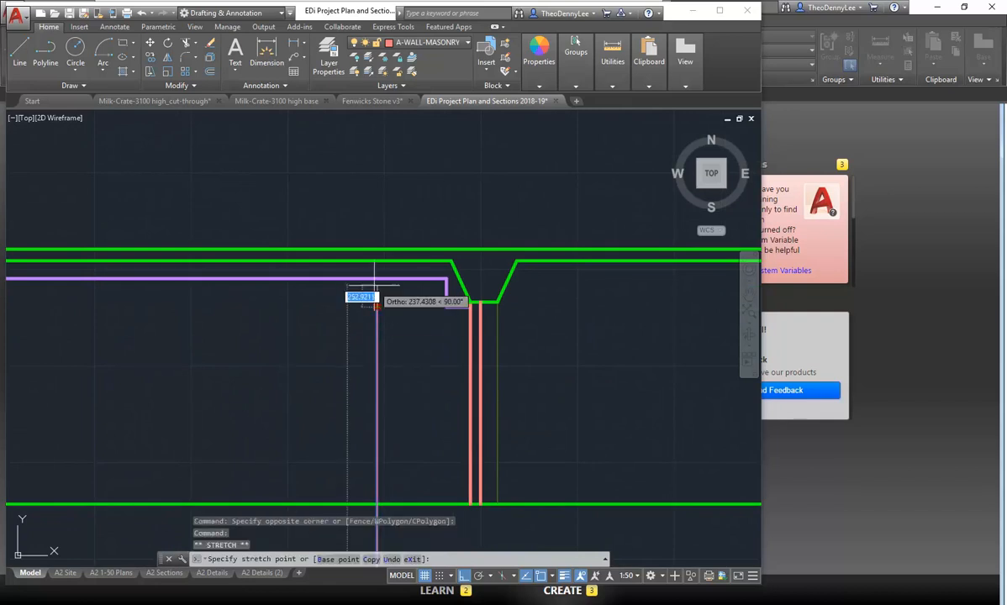
pyautogui.press('Escape')
pyautogui.press('Escape')
# - Trim away the part of the thin projected wall line below the new section's floor line
pyautogui.scroll(-5, 334, 376)
pyautogui.moveTo(334, 376); pyautogui.dragTo(336, 241, button='middle')
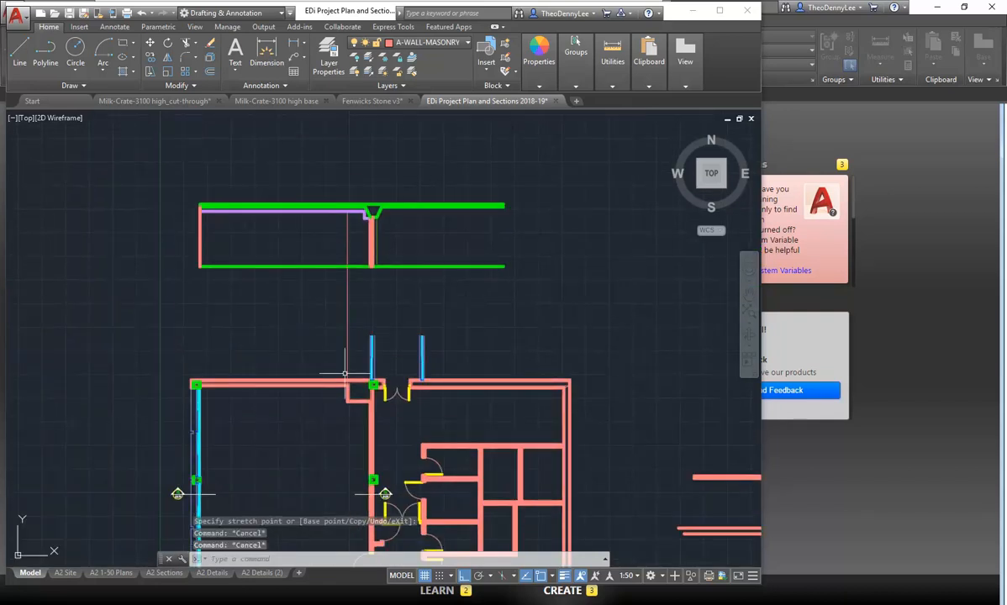
pyautogui.scroll(6, 346, 375)
pyautogui.scroll(-2, 350, 300)
pyautogui.moveTo(351, 301); pyautogui.dragTo(360, 463, button='middle')
pyautogui.moveTo(302, 171); pyautogui.dragTo(334, 360, button='middle')
pyautogui.scroll(2, 333, 315)
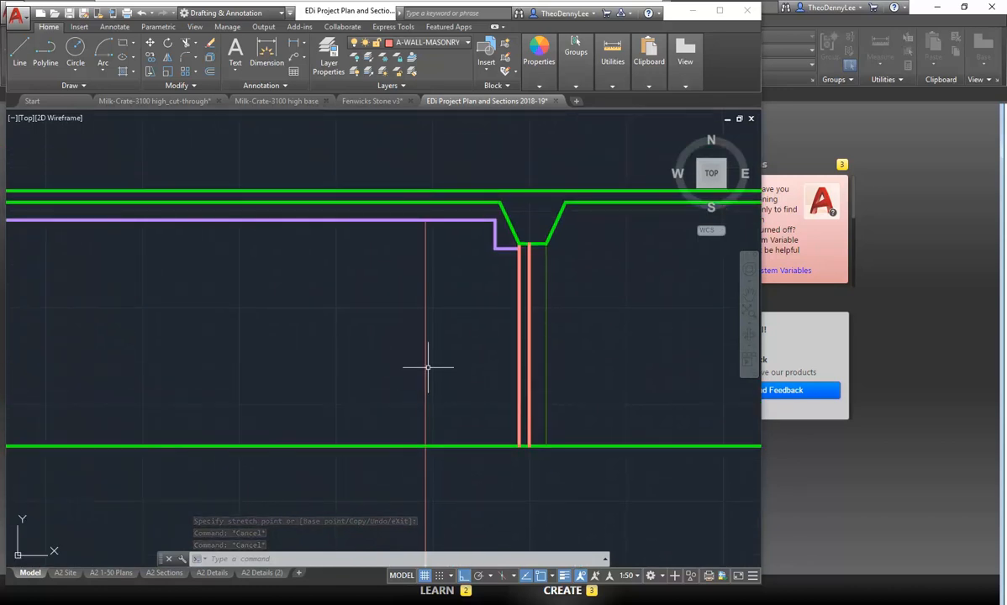
pyautogui.click(187, 48)
pyautogui.click(424, 446)
pyautogui.press('Return')
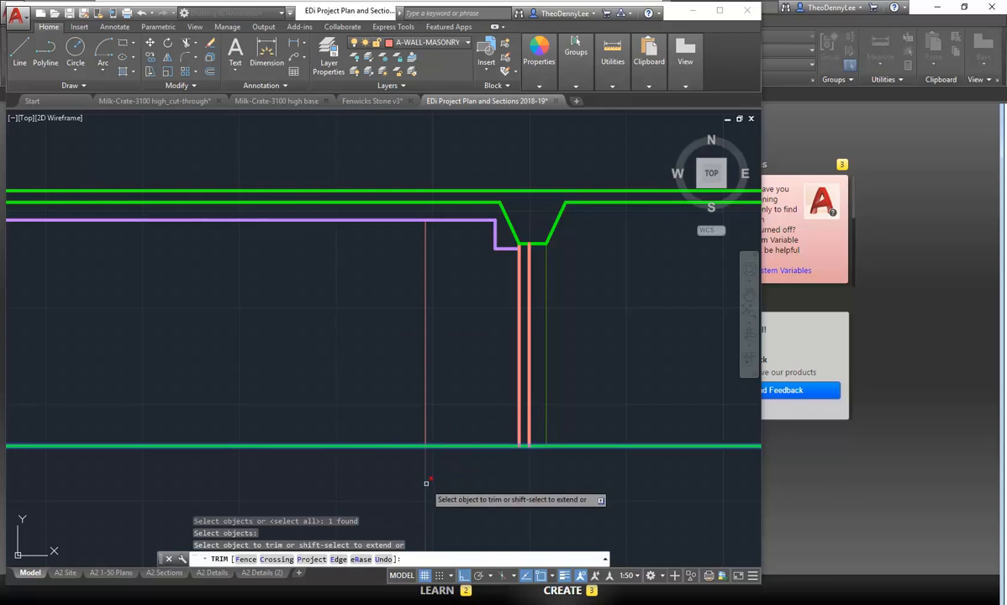
pyautogui.click(425, 483)
pyautogui.rightClick(369, 363)
pyautogui.click(381, 371)
pyautogui.scroll(-2, 279, 351)
pyautogui.moveTo(278, 352)
pyautogui.mouseDown(button='middle')
pyautogui.moveTo(520, 349)
pyautogui.moveTo(451, 352)
pyautogui.mouseUp(button='middle')
pyautogui.scroll(2, 389, 366)
pyautogui.scroll(-2, 393, 366)
pyautogui.scroll(2, 389, 368)
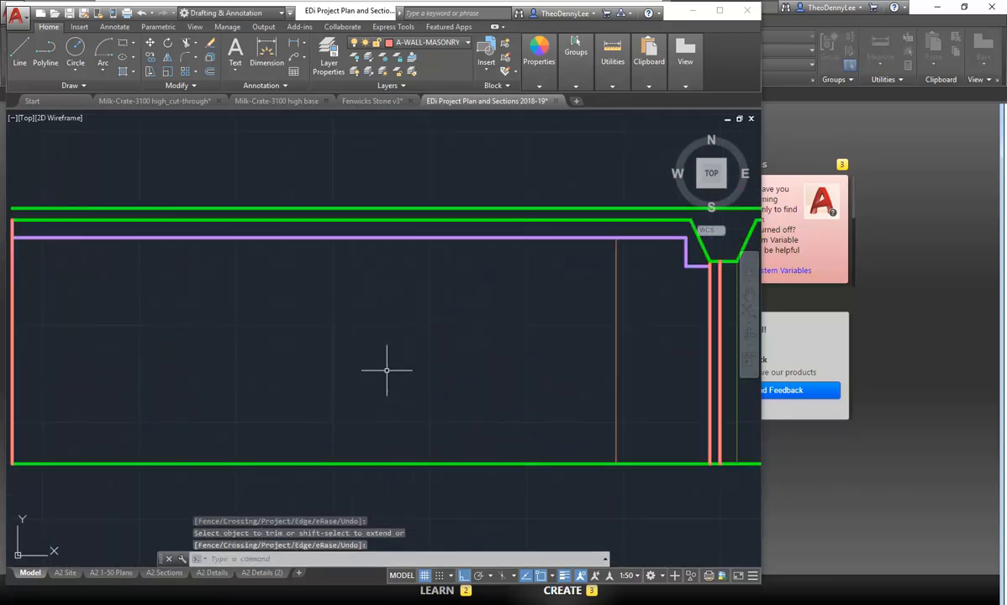
pyautogui.moveTo(653, 371); pyautogui.dragTo(601, 375, button='middle')
pyautogui.click(585, 359)
pyautogui.click(530, 374)
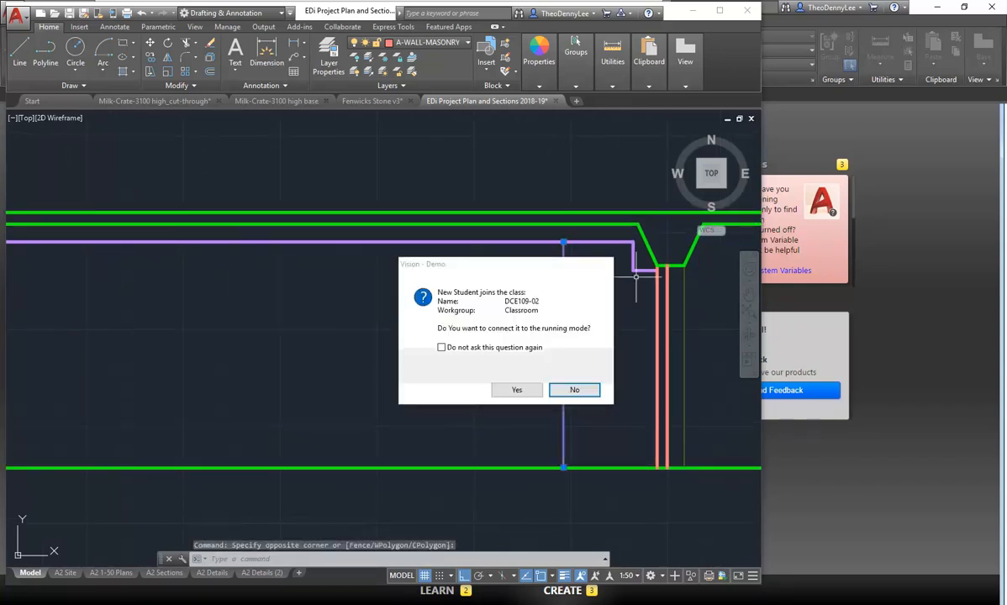
# - Accept connecting the new classroom student computer to the running mode and clear the selection in the drawing
pyautogui.click(516, 392)
pyautogui.press('Escape')
pyautogui.press('Escape')
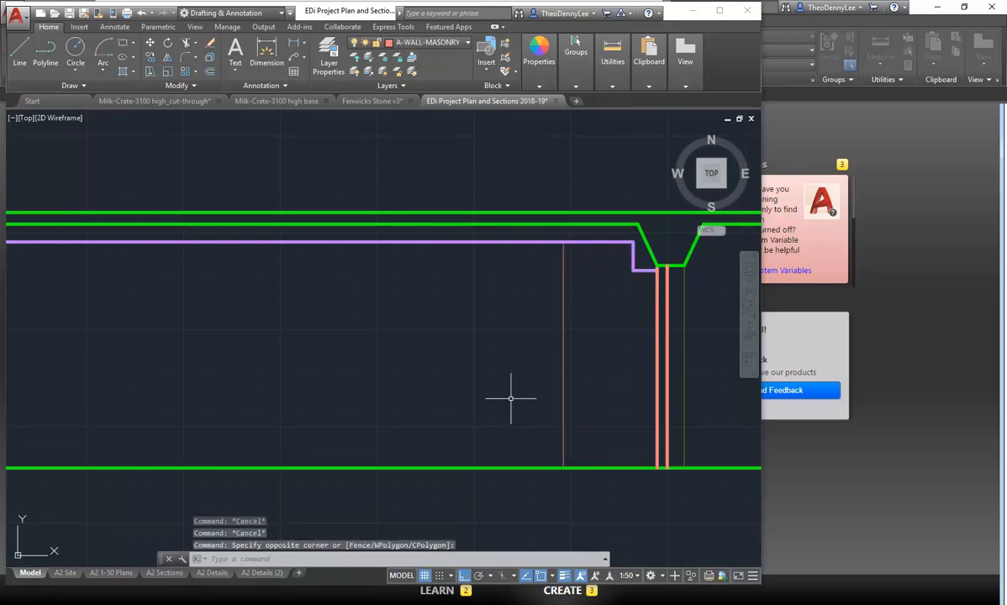
pyautogui.press('Escape')
pyautogui.press('Escape')
# - Maximize the drawing window and bring the new section and the floor plan beneath it into view together
pyautogui.moveTo(359, 394); pyautogui.dragTo(444, 385, button='middle')
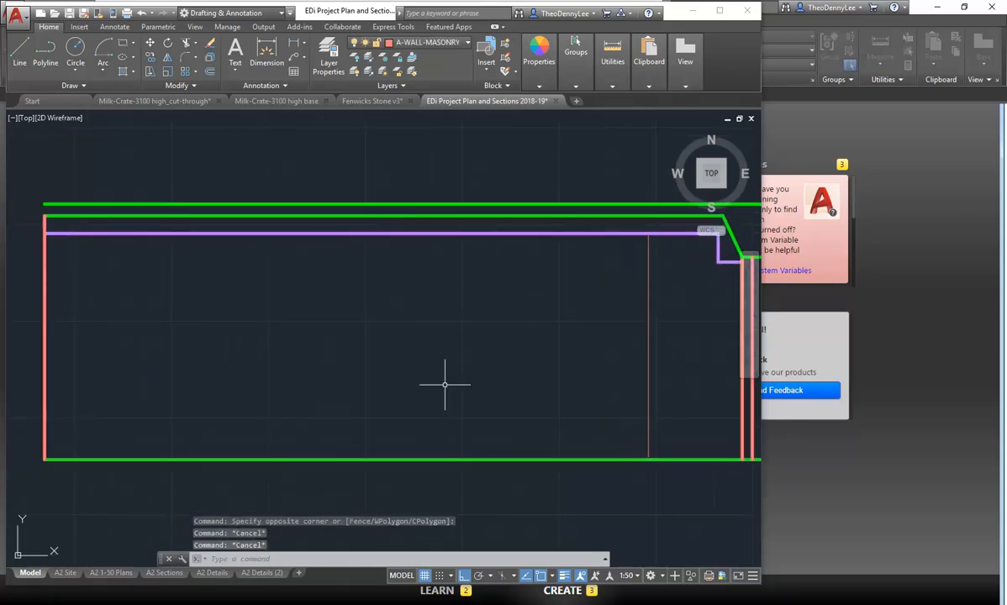
pyautogui.scroll(-2, 445, 385)
pyautogui.scroll(-2, 445, 385)
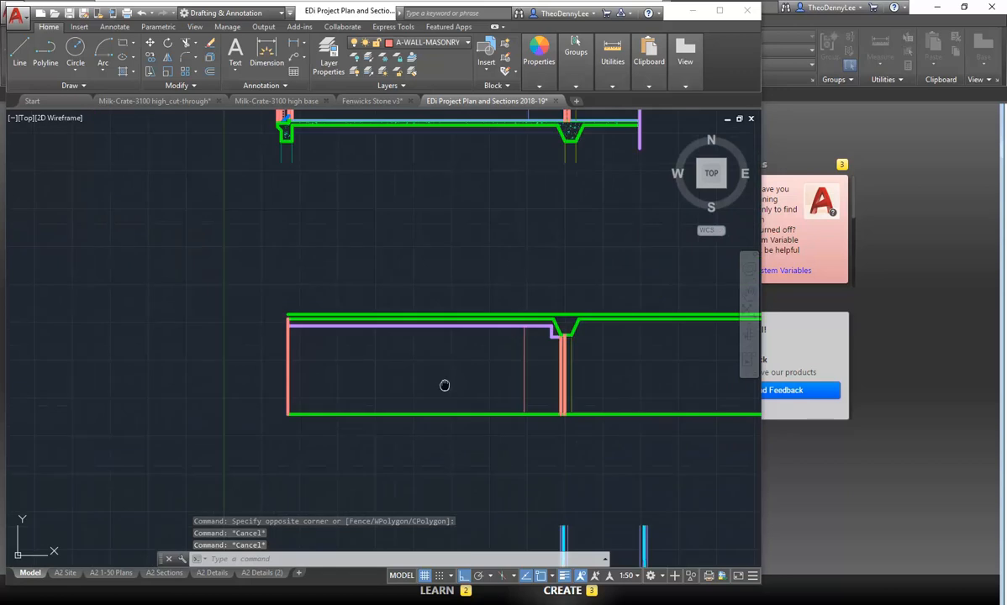
pyautogui.scroll(-2, 393, 323)
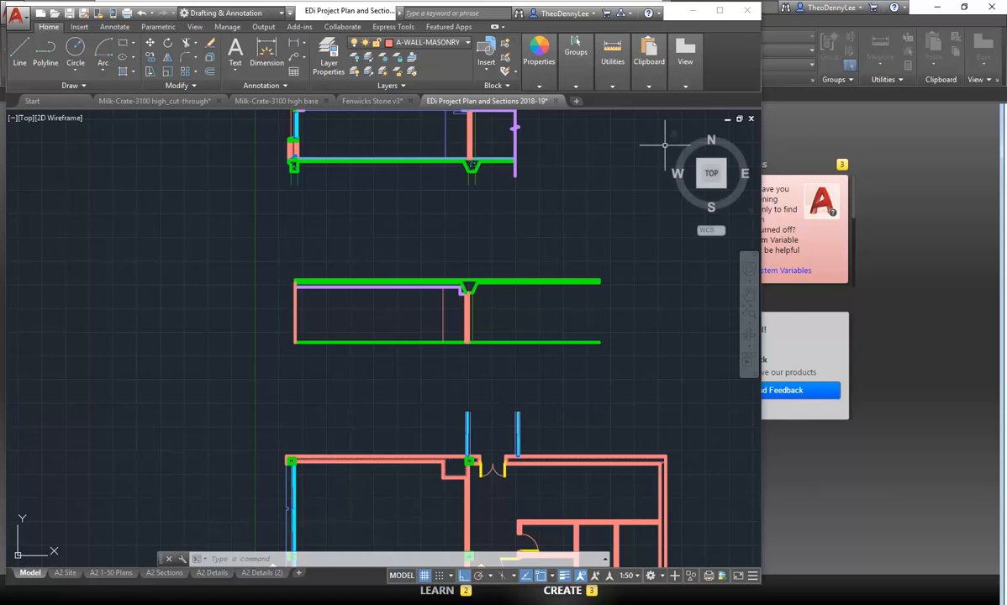
pyautogui.doubleClick(676, 10)
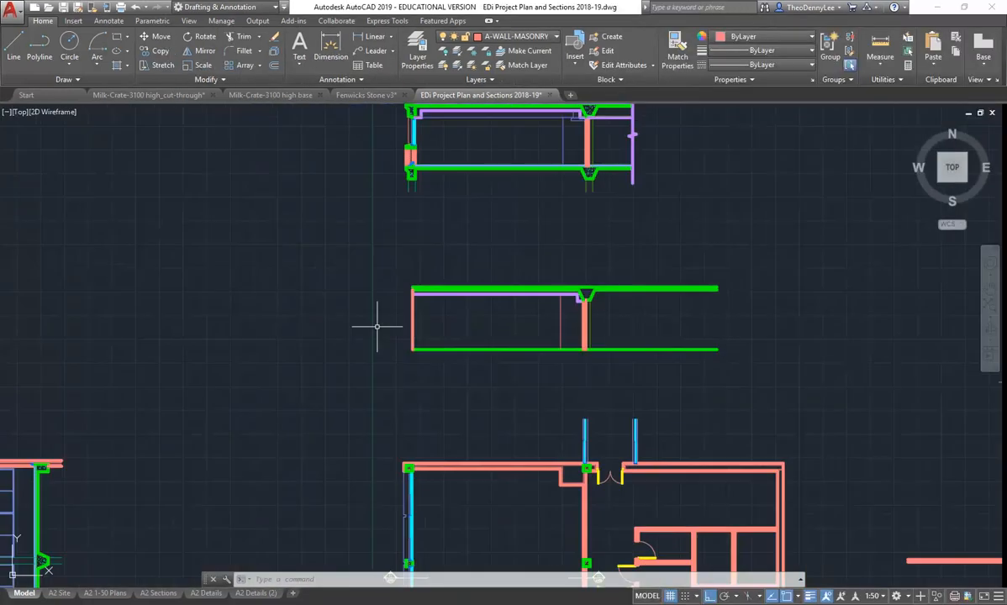
pyautogui.moveTo(483, 423)
pyautogui.mouseDown(button='middle')
pyautogui.moveTo(465, 359)
pyautogui.moveTo(443, 355)
pyautogui.mouseUp(button='middle')
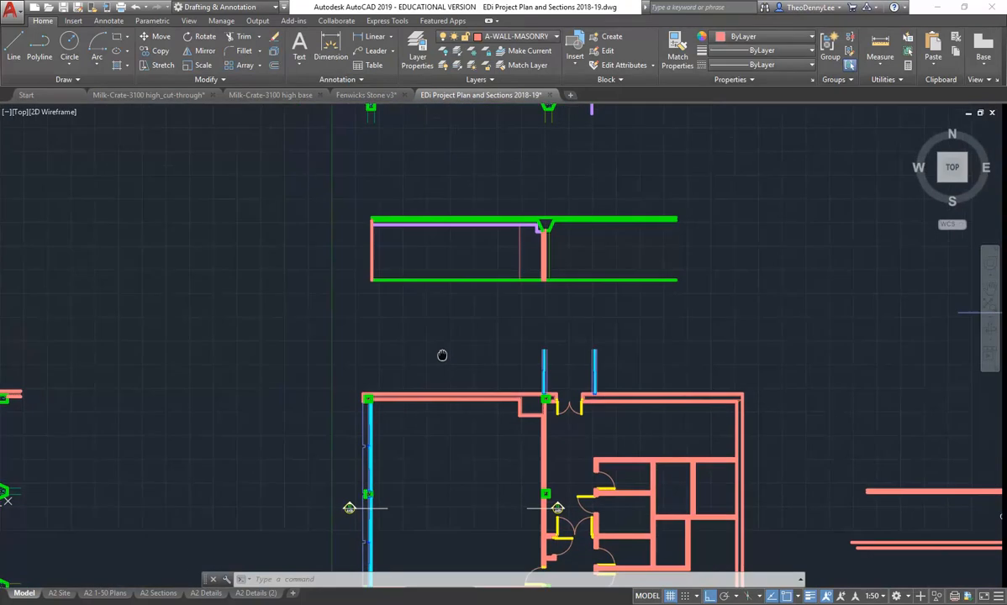